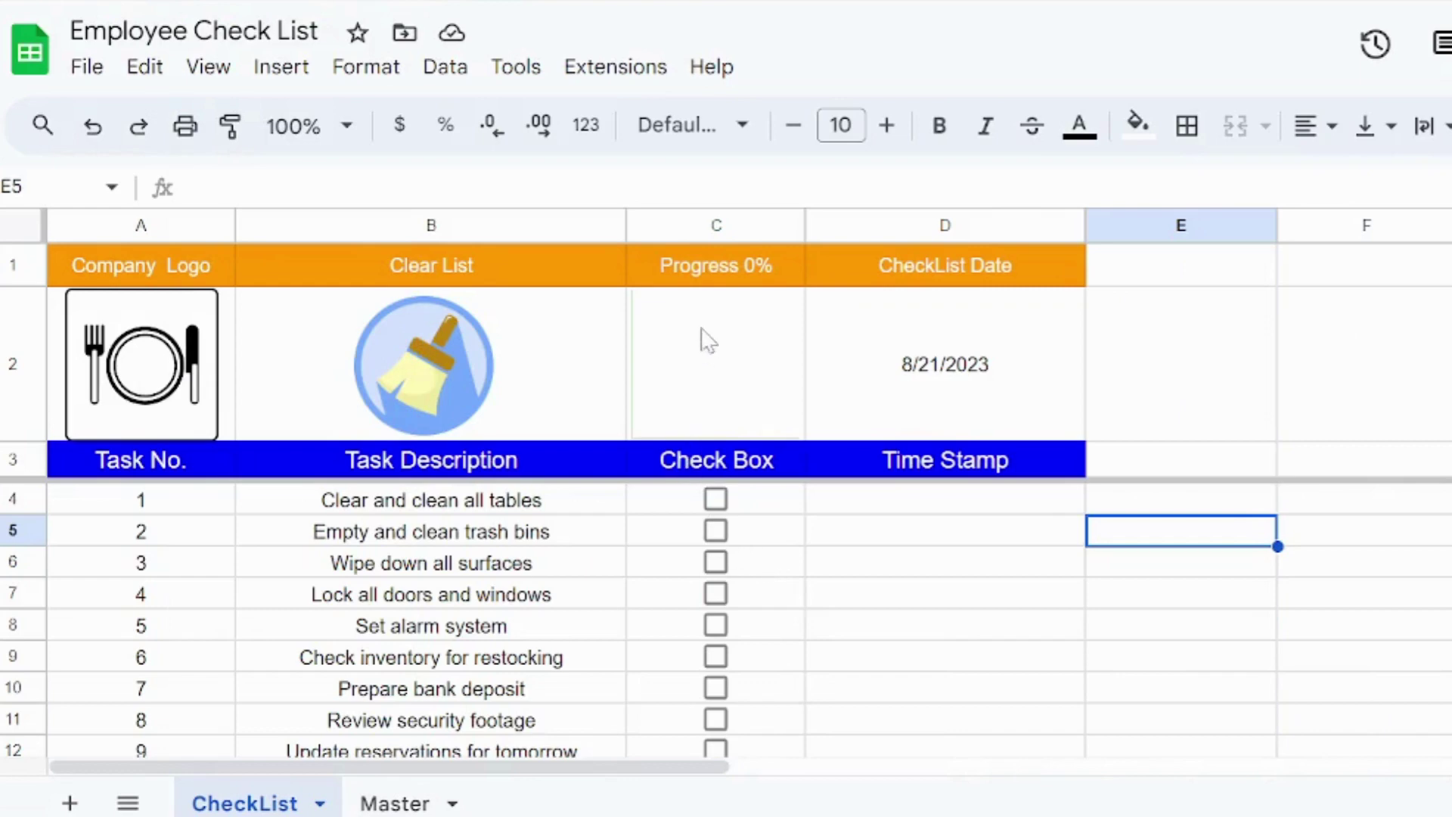
- Tick off tasks 1, 3, 4, 5 and 7, and reset the checklist with the Clear List broom
{"action": "left_click", "coordinate": [715, 499]}
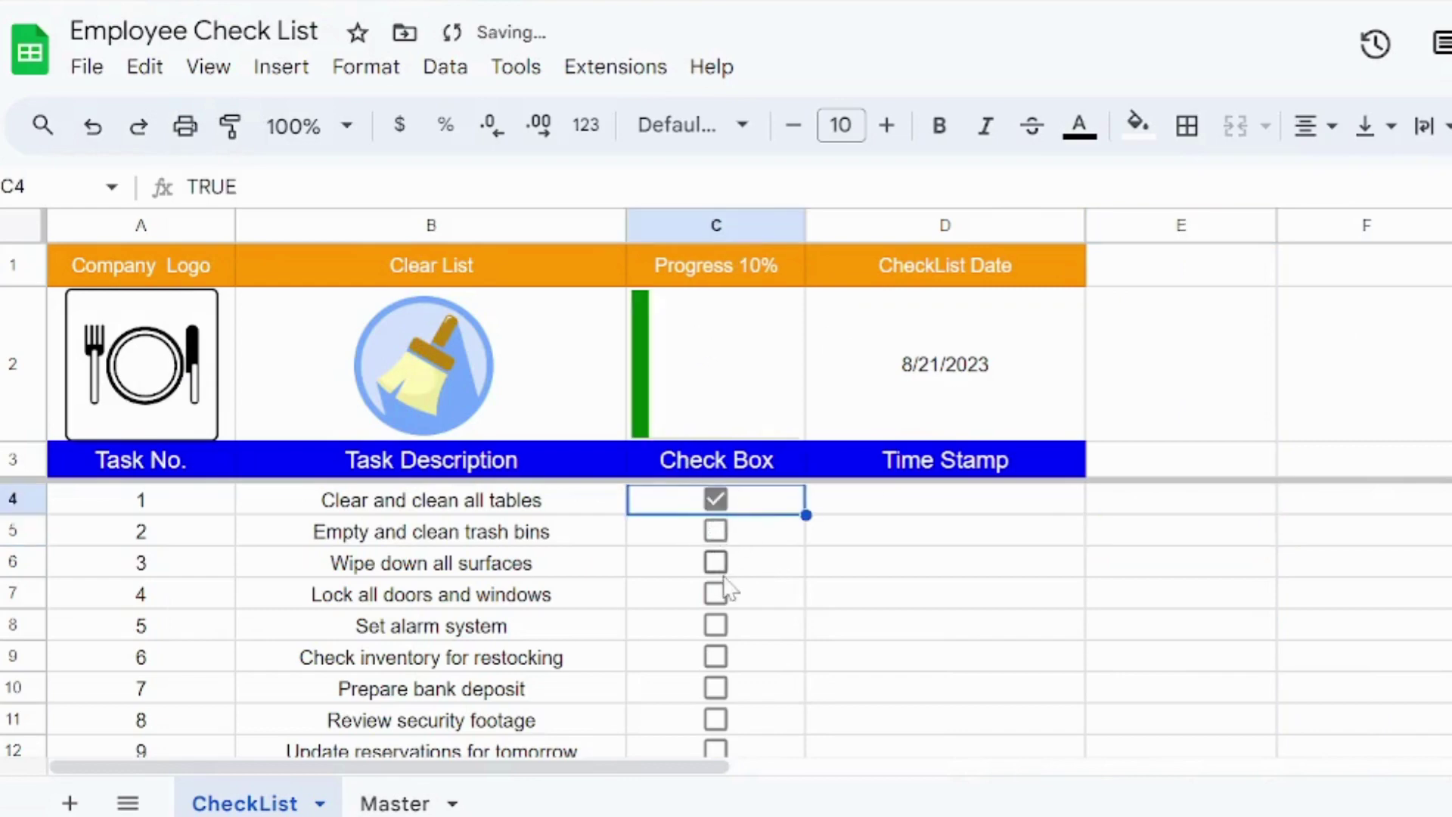
{"action": "left_click", "coordinate": [715, 562]}
{"action": "left_click", "coordinate": [715, 593]}
{"action": "left_click", "coordinate": [716, 624]}
{"action": "left_click", "coordinate": [715, 688]}
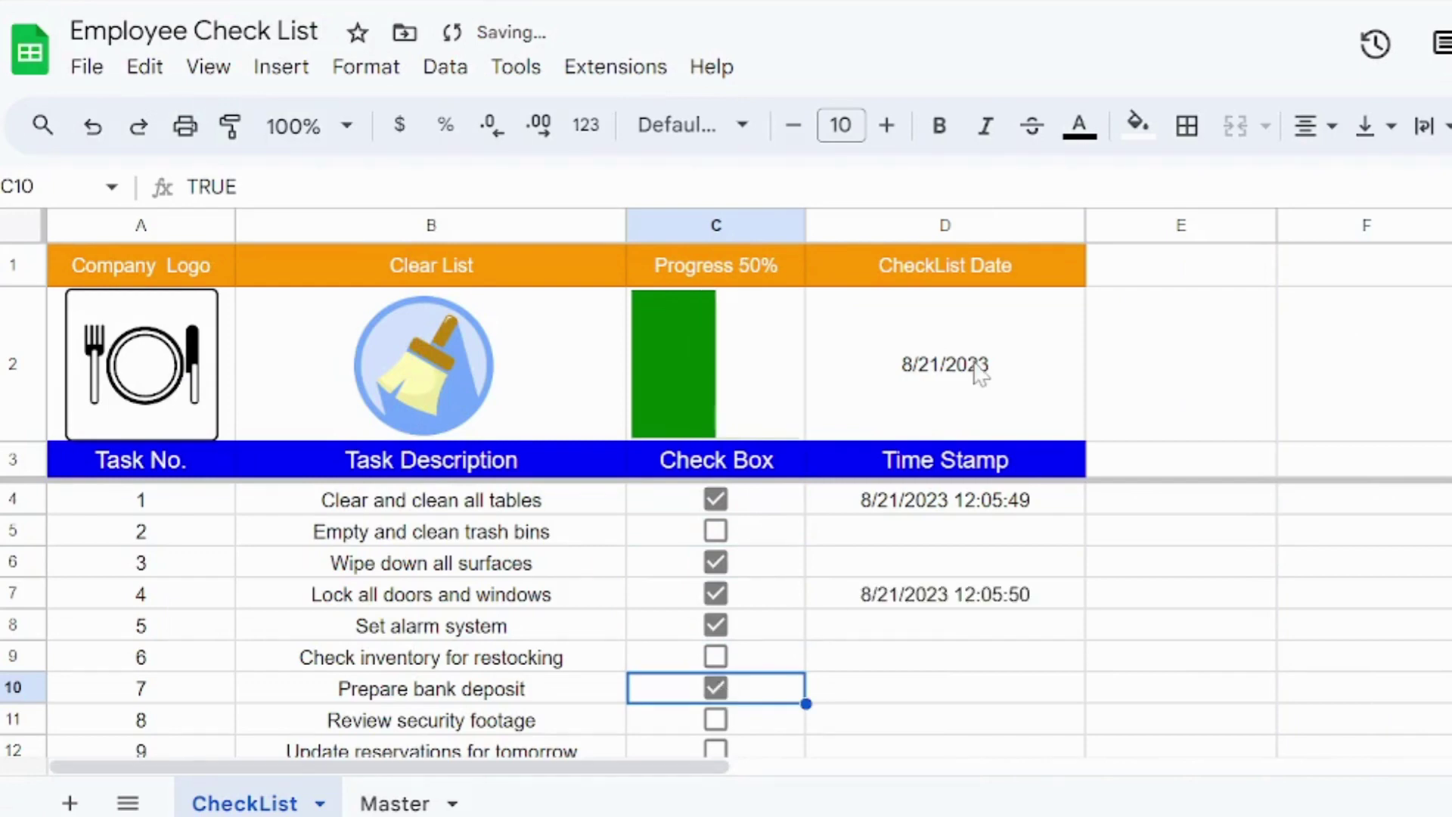
{"action": "left_click", "coordinate": [414, 354]}
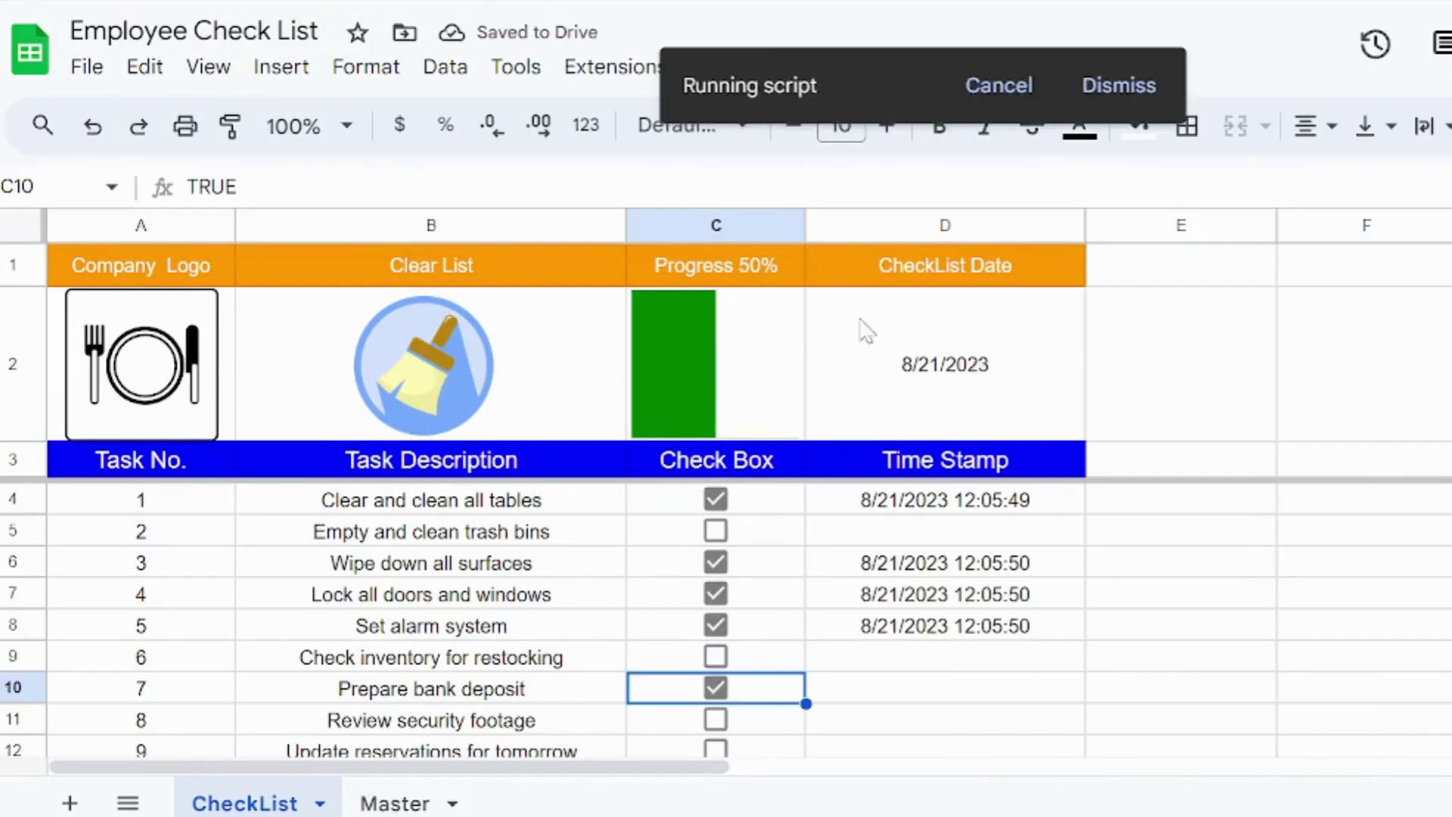
- Change the checklist date formula in D2 to =today()+2
{"action": "left_click", "coordinate": [948, 388]}
{"action": "left_click", "coordinate": [272, 187]}
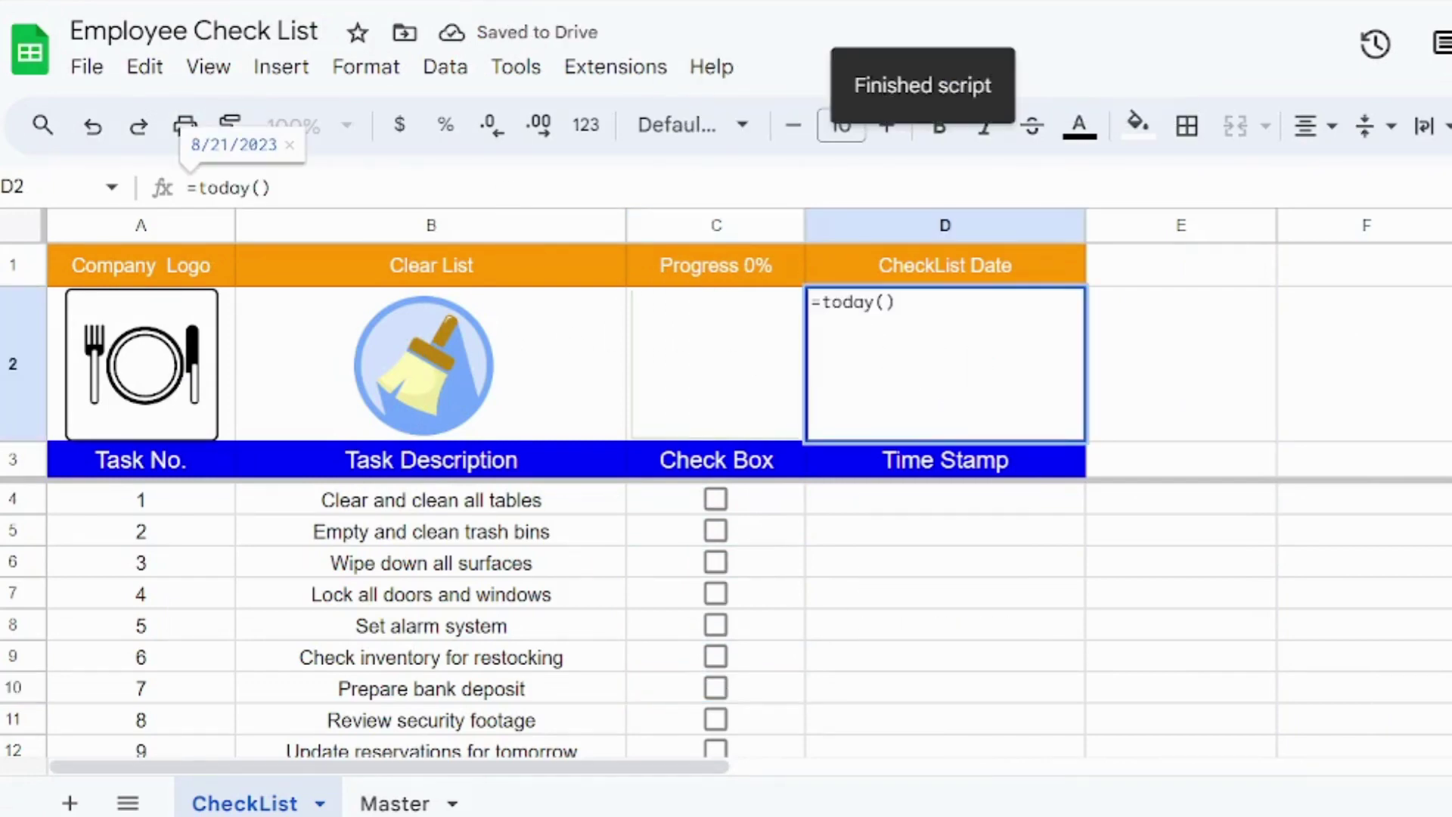
{"action": "type", "text": "+2"}
{"action": "key", "text": "Return"}
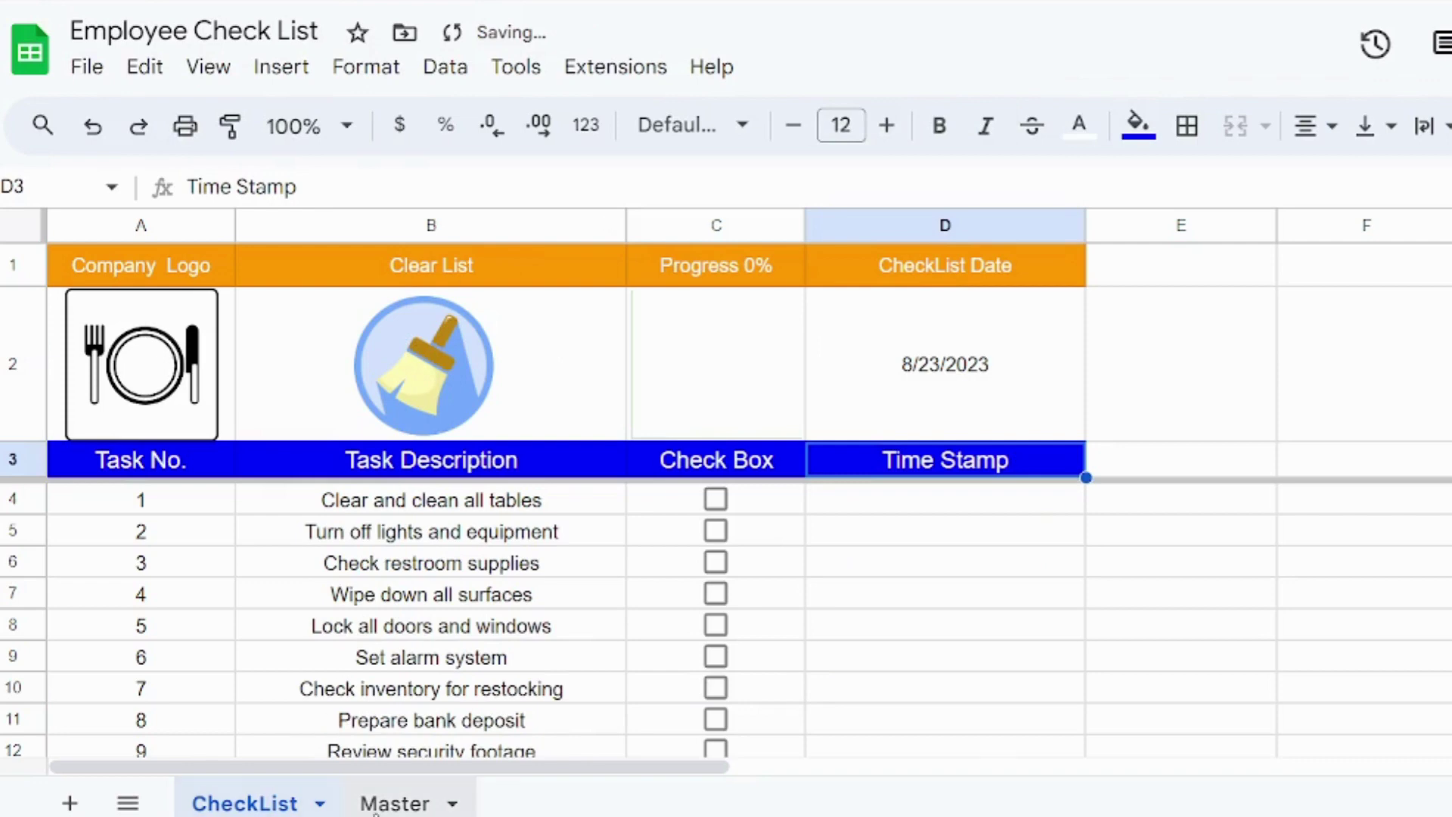
- On the Master sheet, assign Store perishable items to Wednesday and Thursday, and Sanitize condiment containers to Wednesday and Friday, and return to the CheckList sheet
{"action": "left_click", "coordinate": [379, 811]}
{"action": "left_click", "coordinate": [749, 380]}
{"action": "left_click", "coordinate": [901, 399]}
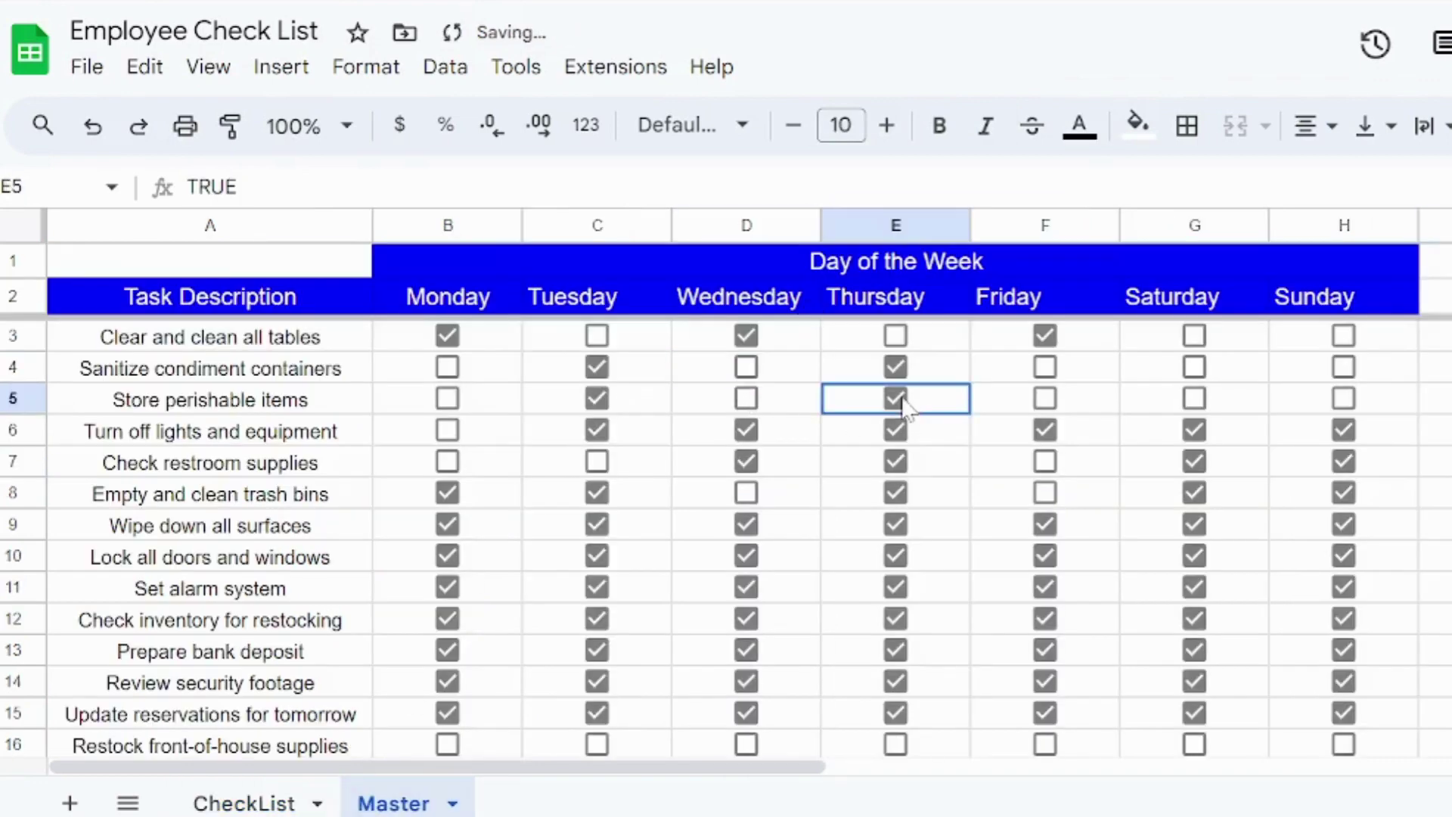
{"action": "left_click", "coordinate": [1045, 367]}
{"action": "left_click", "coordinate": [746, 368]}
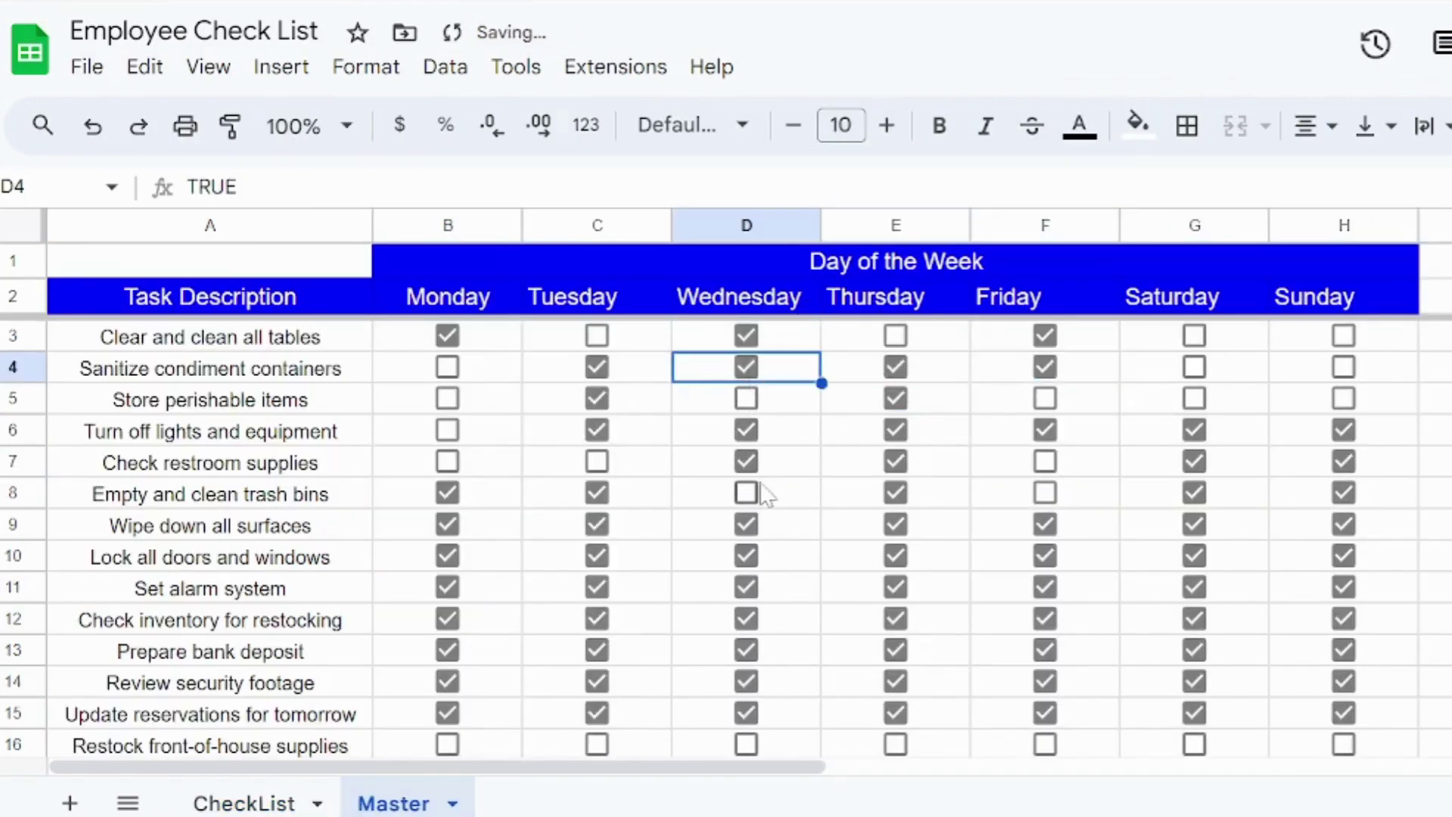
{"action": "left_click", "coordinate": [746, 398]}
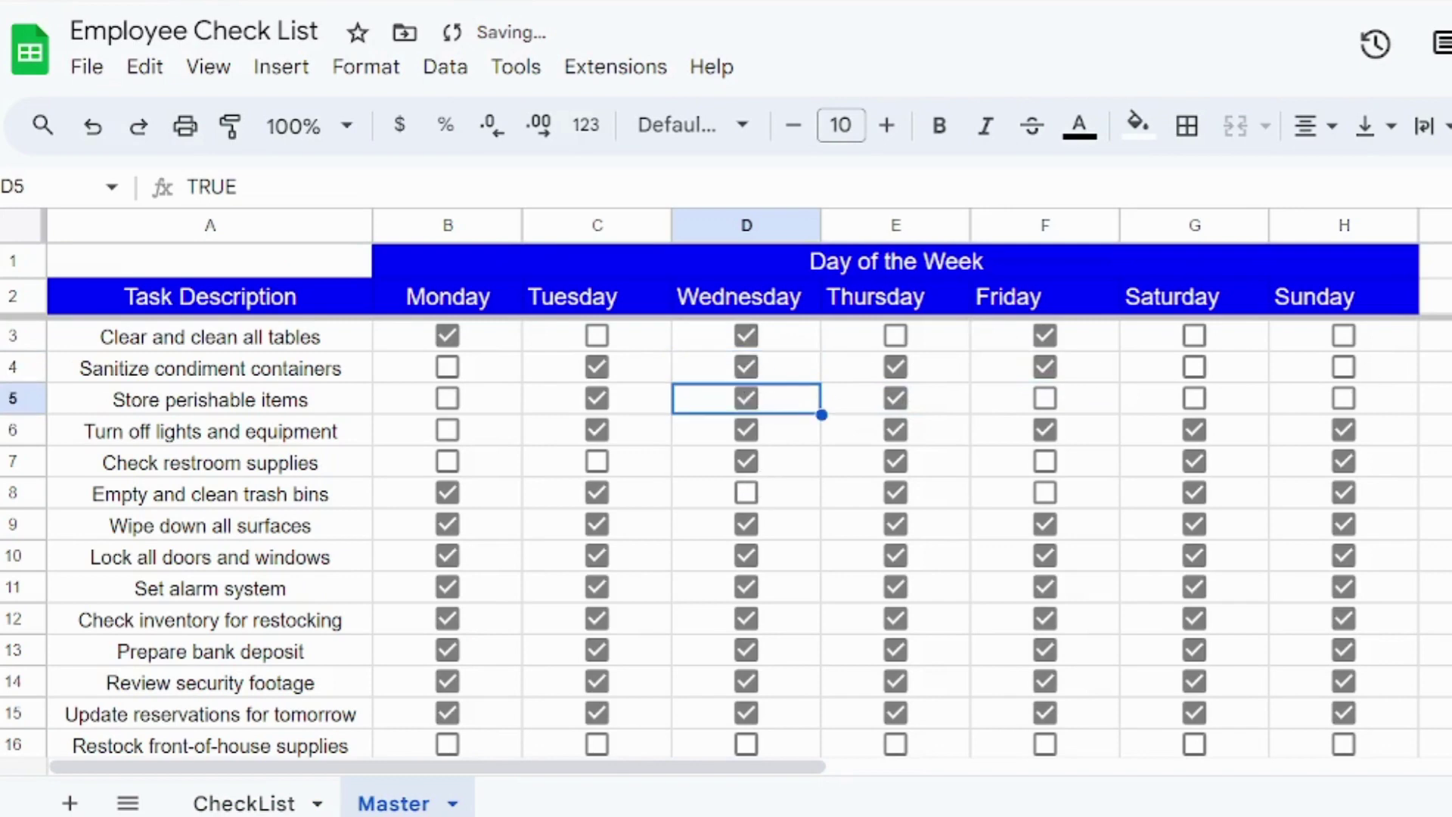
{"action": "left_click", "coordinate": [253, 803]}
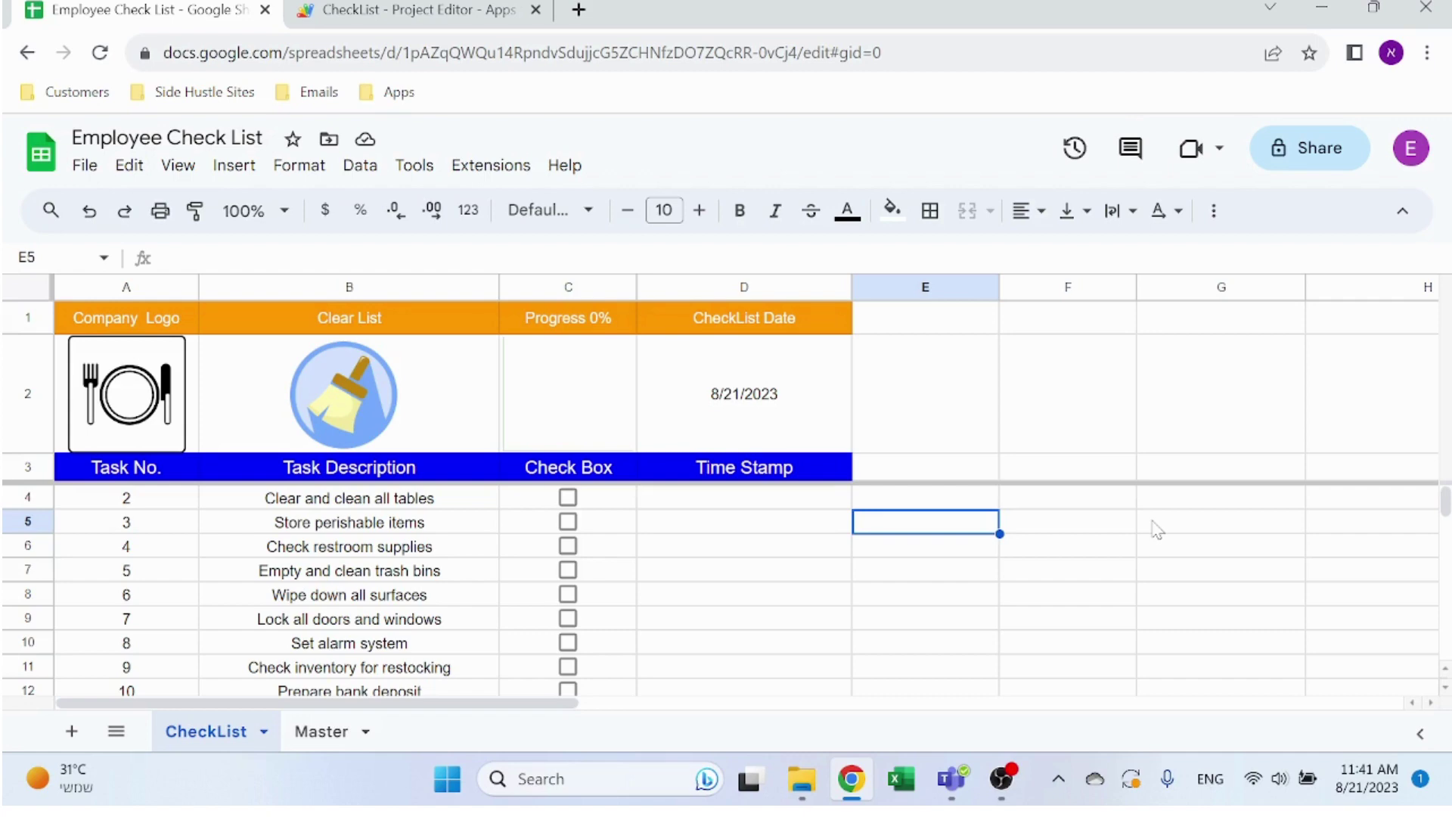
- Tick off tasks 2 through 9 in the checklist, from Clear and clean all tables to Check inventory for restocking
{"action": "left_click", "coordinate": [568, 522]}
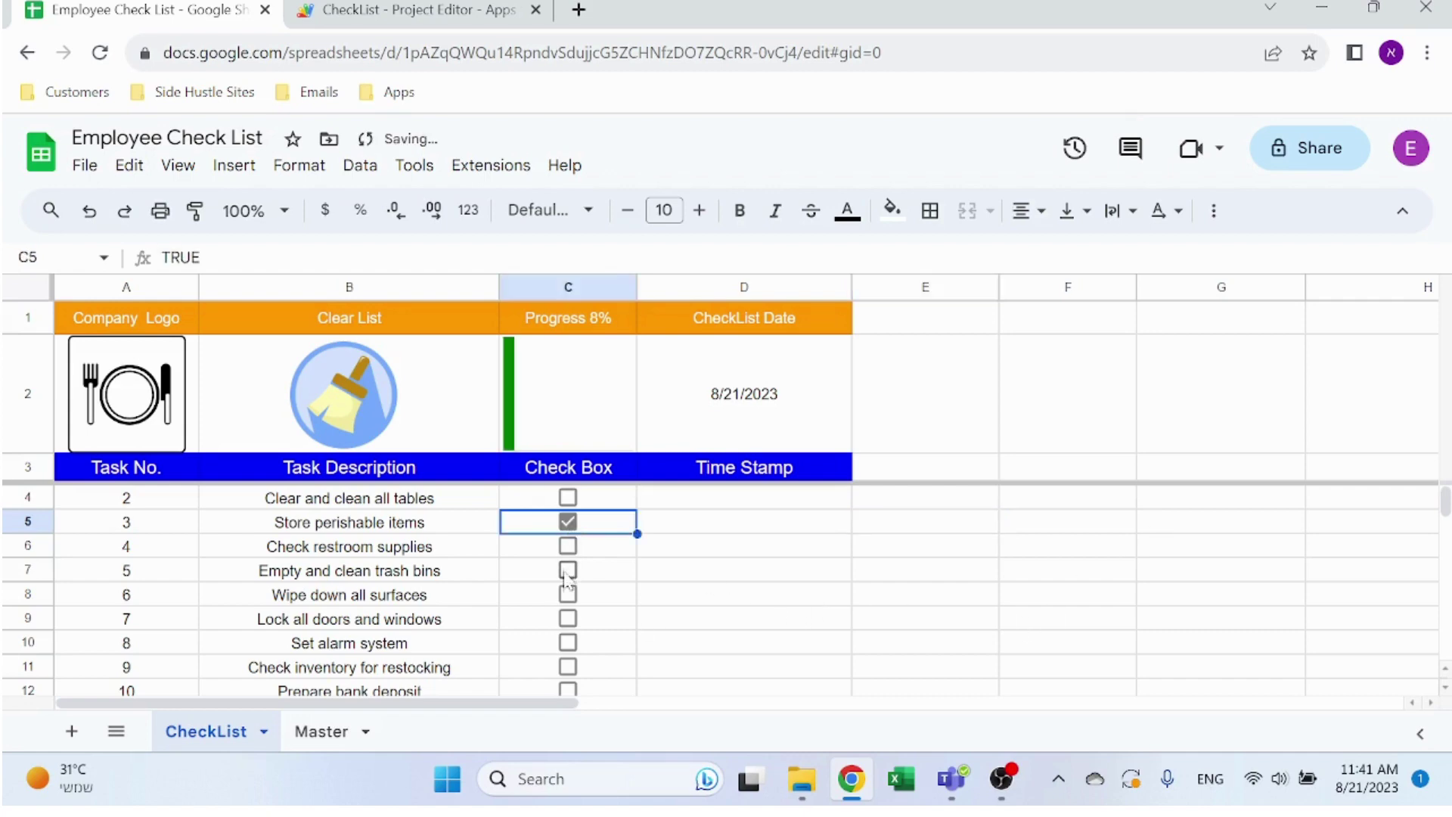
{"action": "left_click", "coordinate": [568, 570]}
{"action": "left_click", "coordinate": [568, 619]}
{"action": "left_click", "coordinate": [568, 642]}
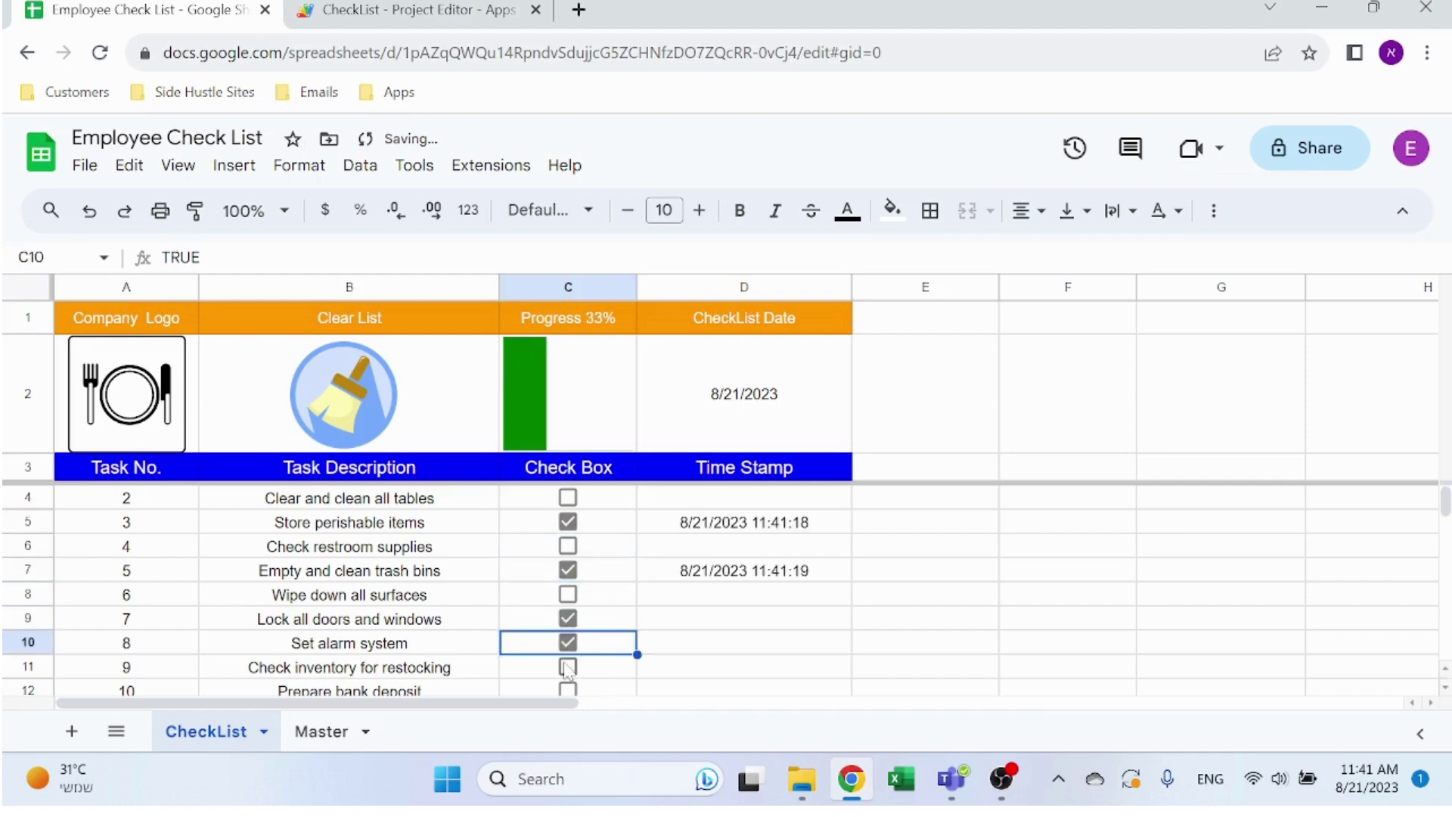
{"action": "left_click", "coordinate": [567, 667]}
{"action": "left_click", "coordinate": [570, 548]}
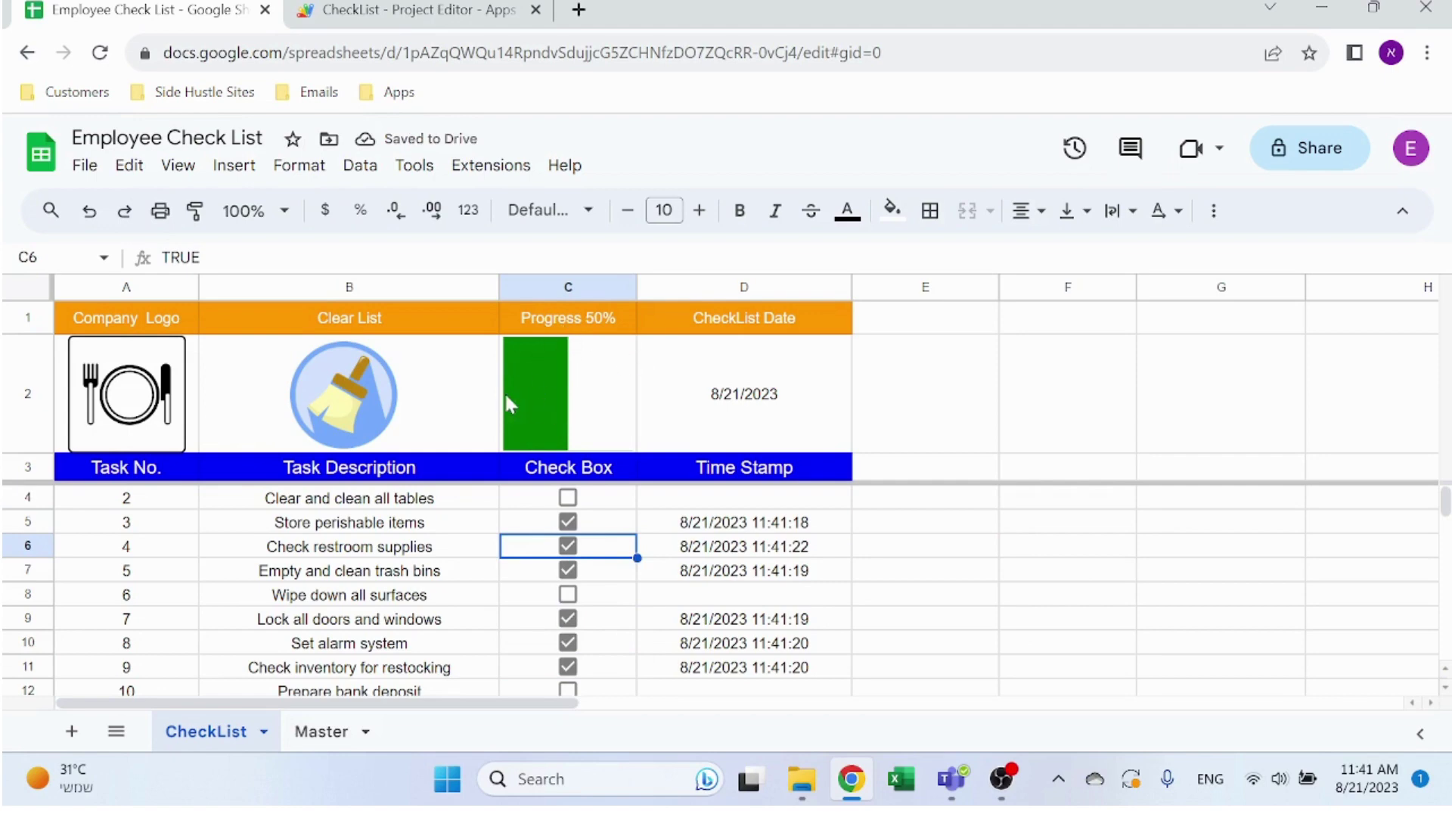
{"action": "left_click", "coordinate": [572, 504]}
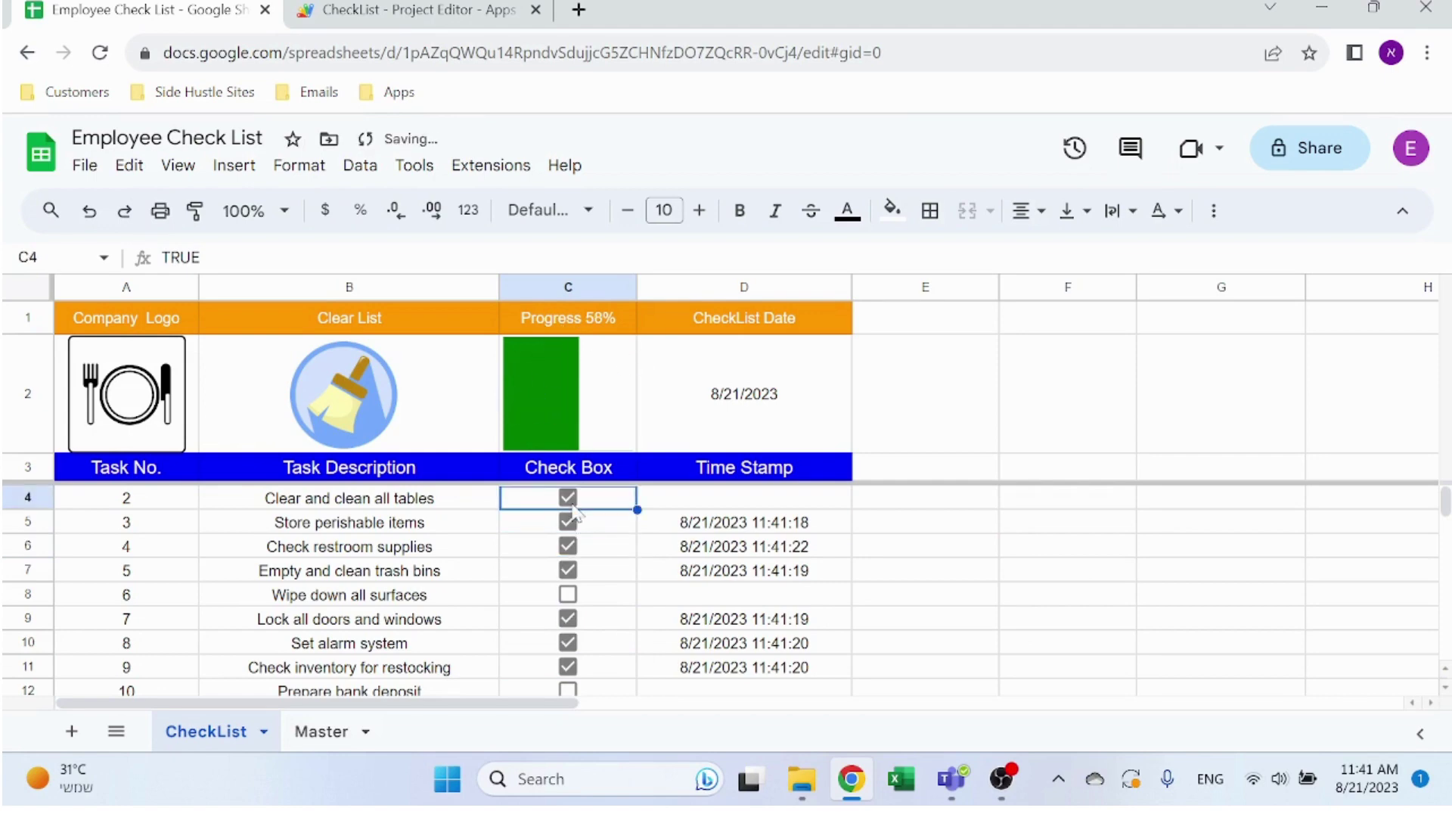
{"action": "left_click", "coordinate": [568, 595]}
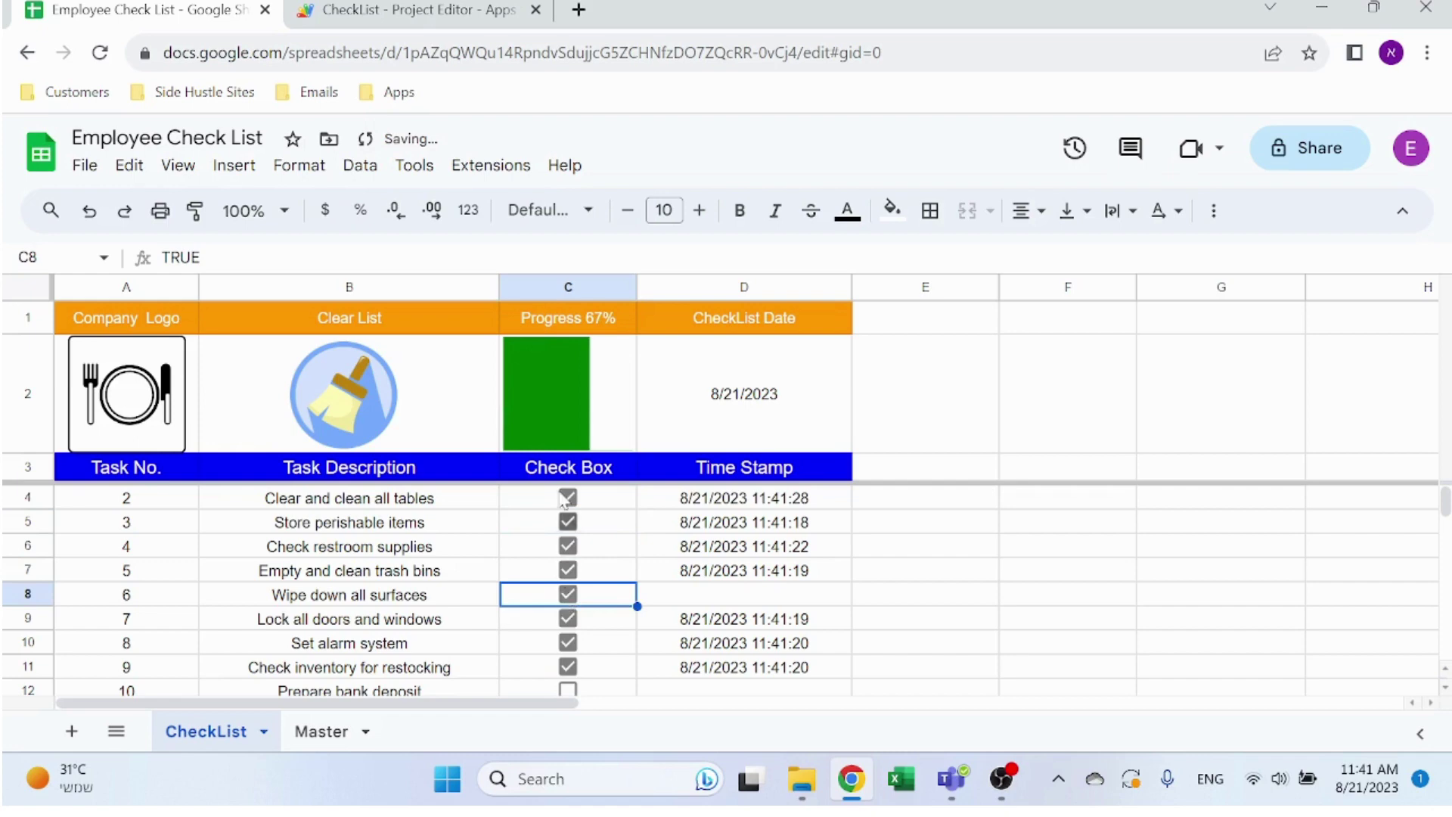
- Examine the progress formula in C1 and the time stamps recorded beside the ticked tasks
{"action": "left_click", "coordinate": [586, 323]}
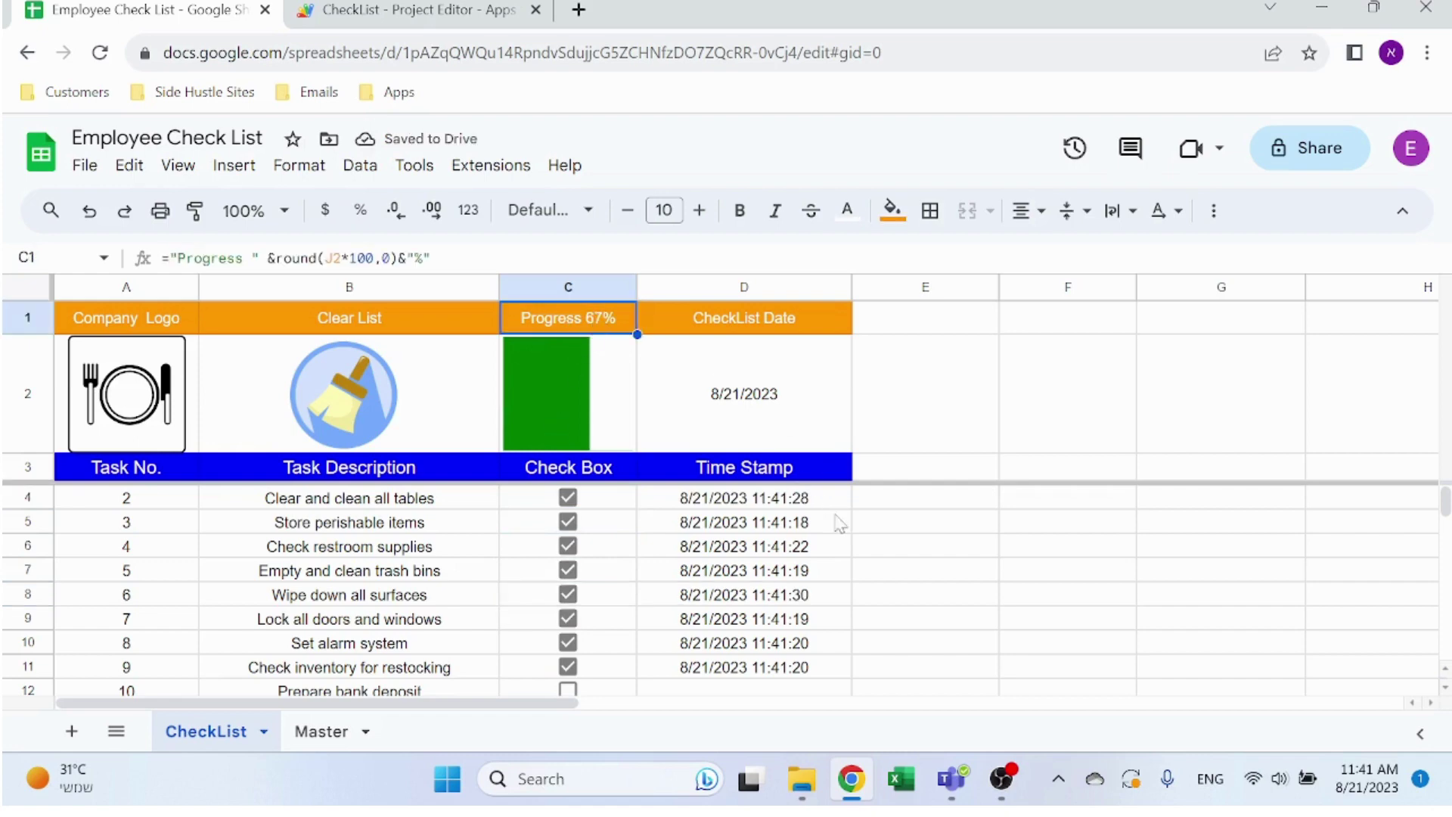
{"action": "left_click", "coordinate": [907, 524]}
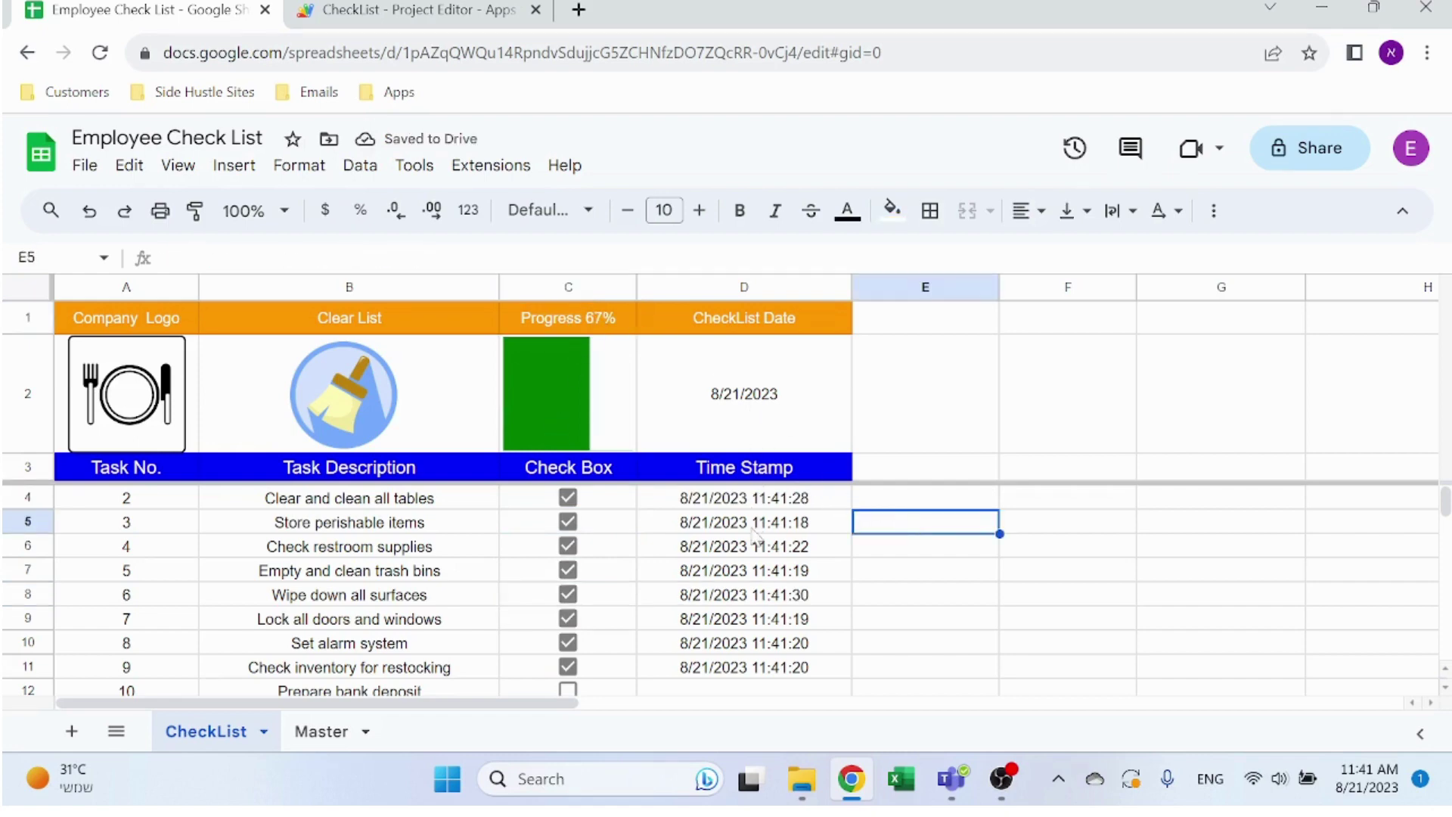
{"action": "left_click", "coordinate": [774, 576]}
{"action": "left_click", "coordinate": [896, 575]}
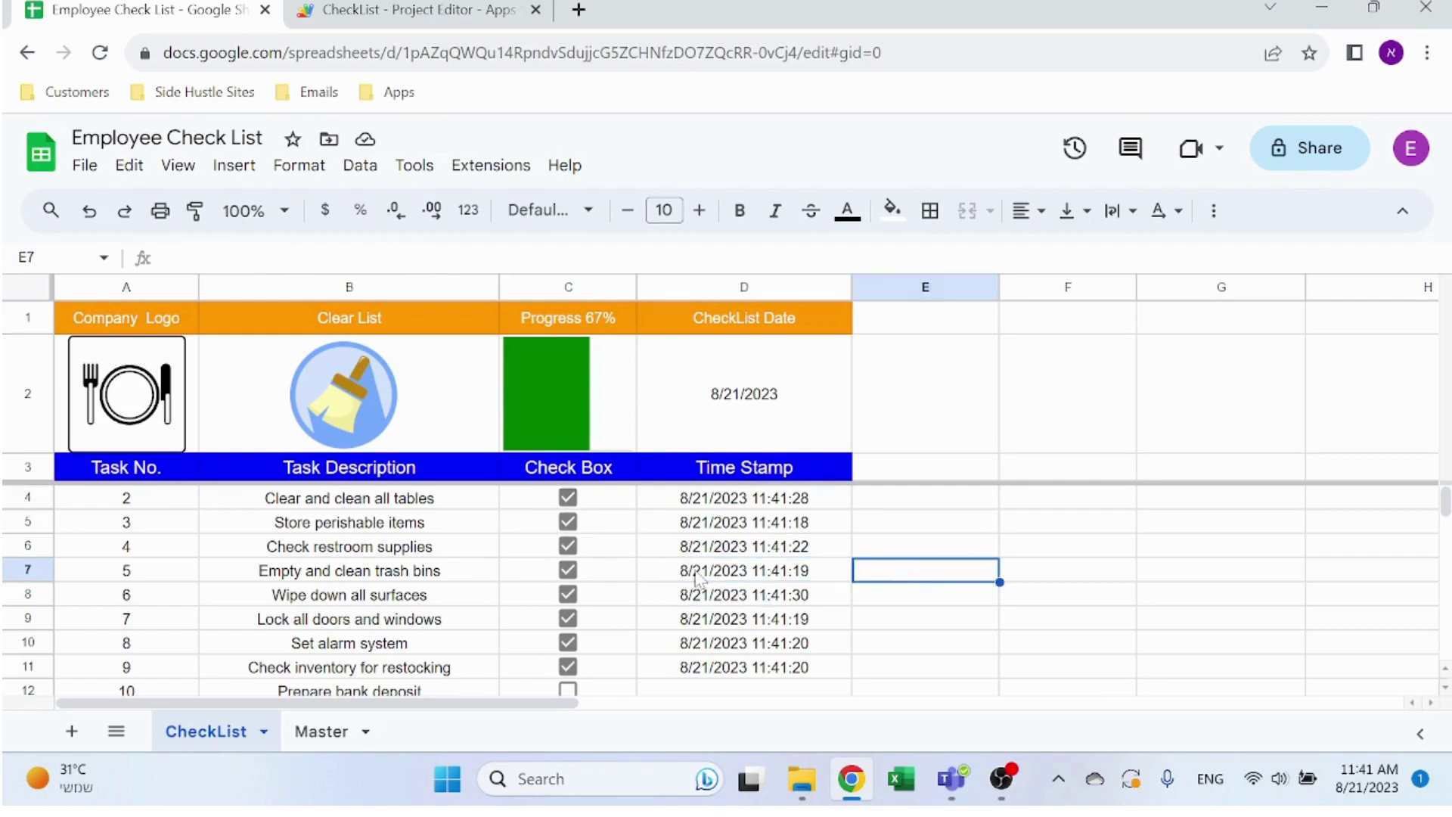
- Clear all ticks and time stamps with the Clear List broom and check the first task row
{"action": "left_click", "coordinate": [347, 405]}
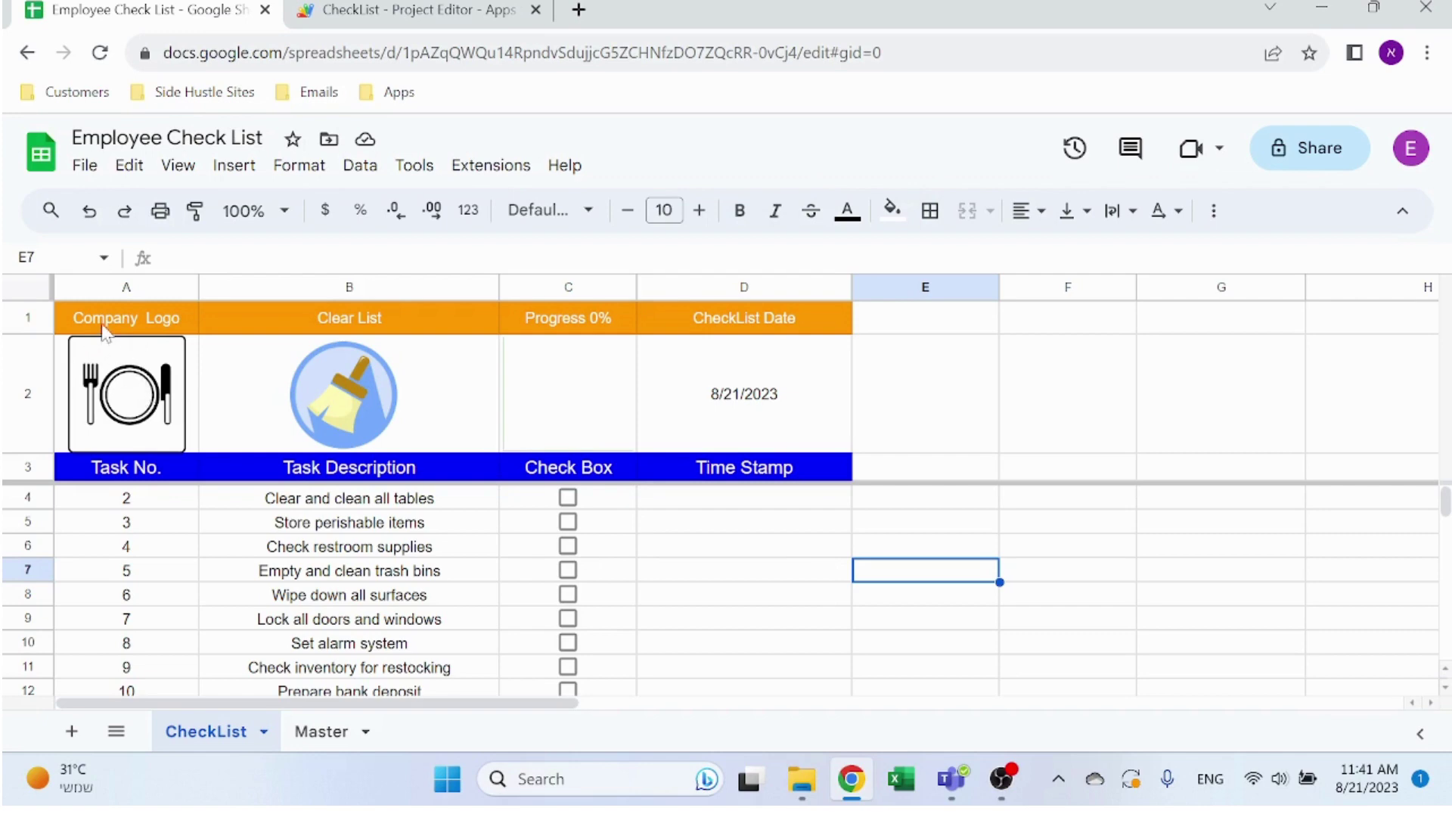
{"action": "left_click", "coordinate": [141, 500]}
{"action": "left_click", "coordinate": [276, 505]}
{"action": "left_click", "coordinate": [723, 514]}
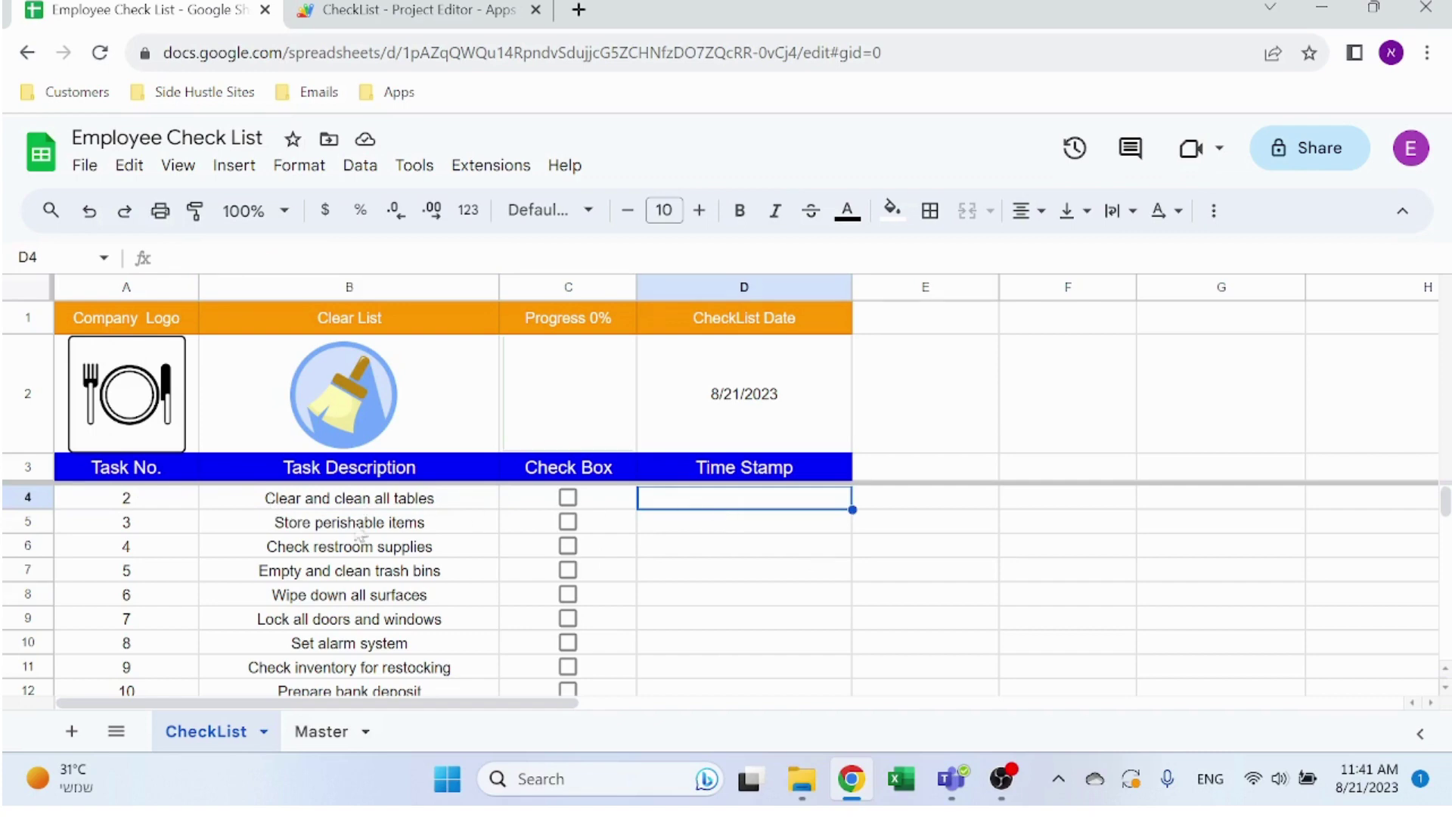
- Review the task descriptions and the Monday to Sunday columns on the Master sheet
{"action": "left_click", "coordinate": [305, 735]}
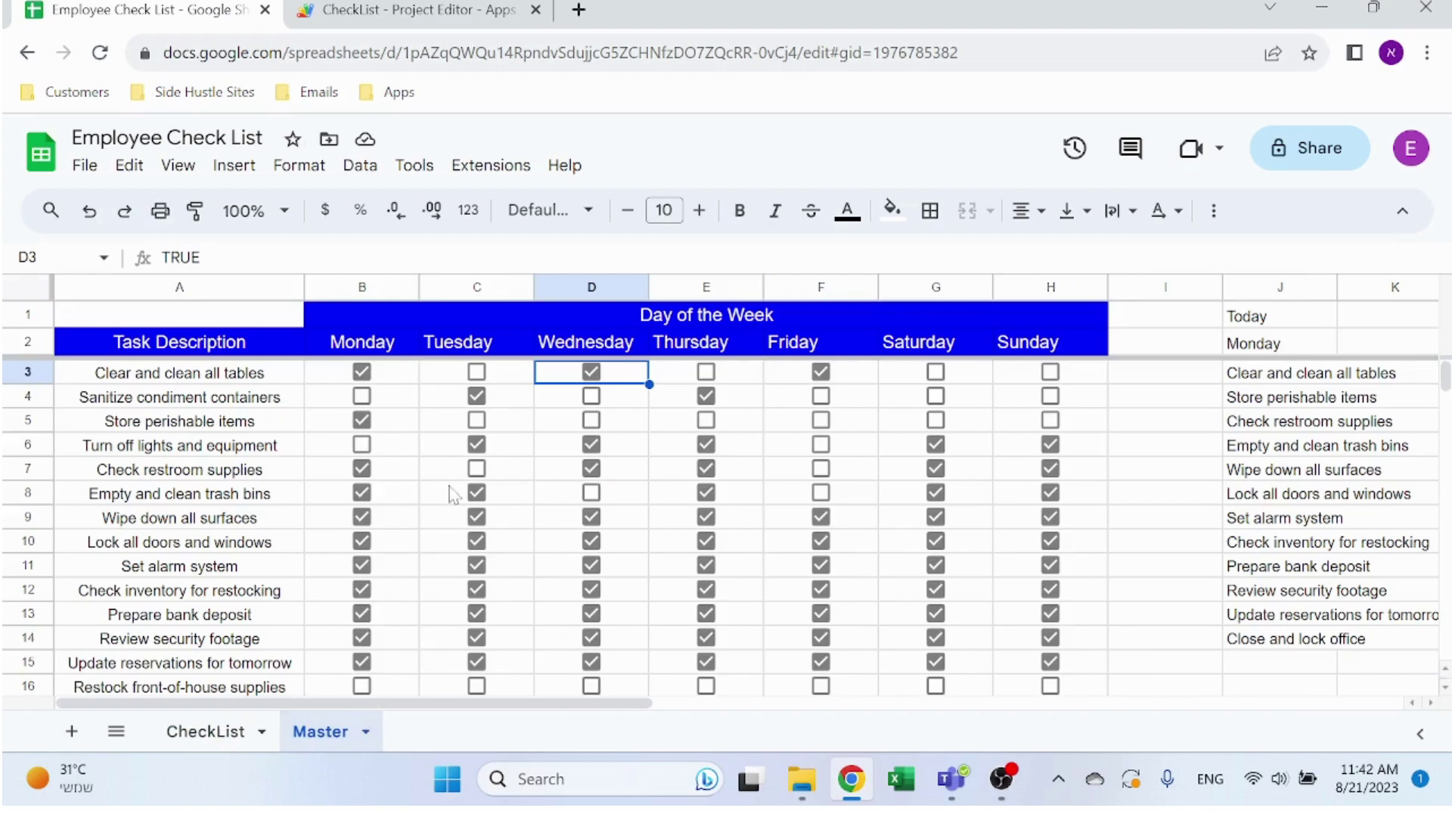
{"action": "left_click", "coordinate": [210, 287]}
{"action": "left_click", "coordinate": [208, 374]}
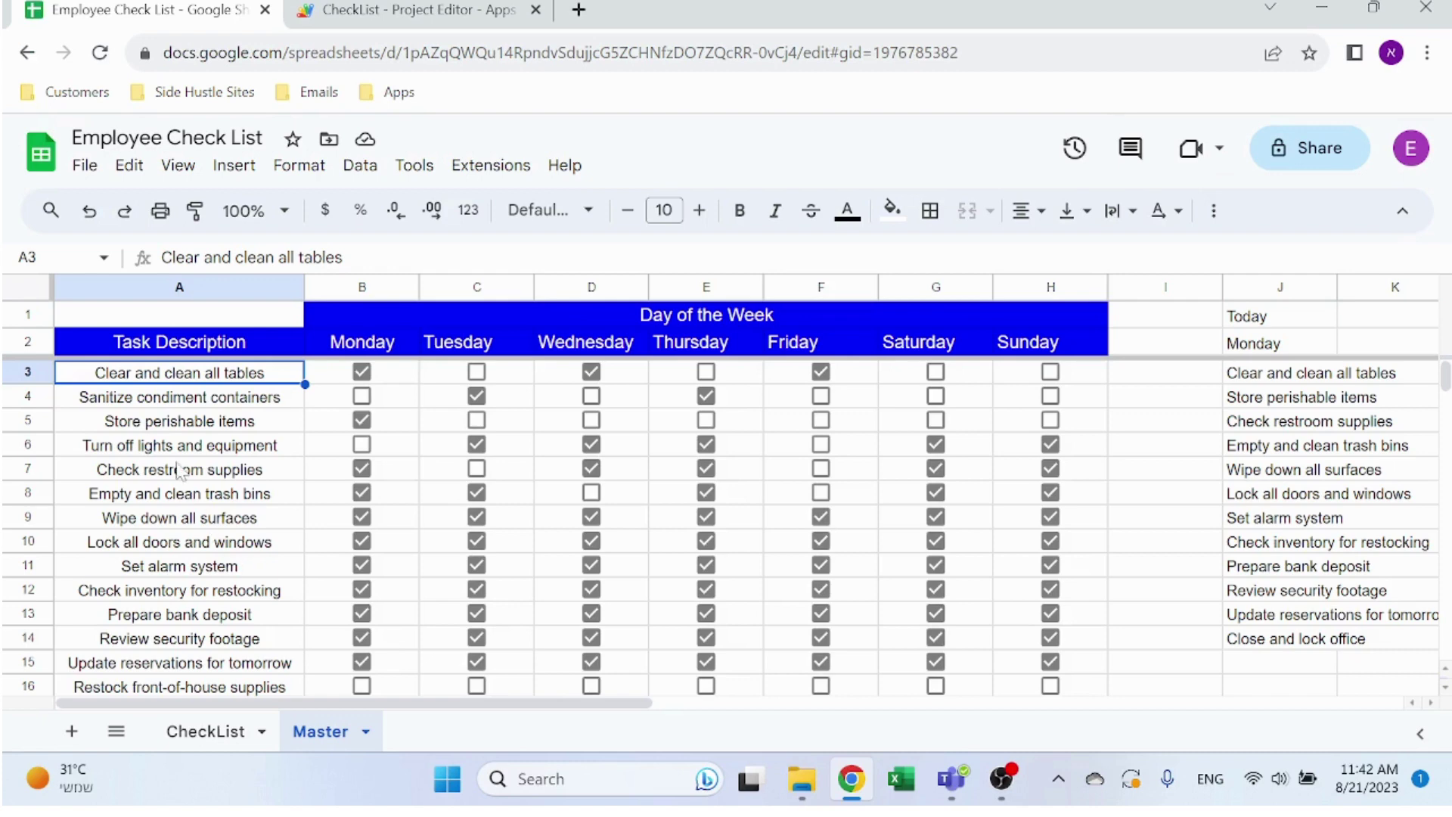
{"action": "scroll", "coordinate": [195, 538], "scroll_direction": "down", "scroll_amount": 5}
{"action": "left_click_drag", "start_coordinate": [189, 565], "coordinate": [200, 384]}
{"action": "left_click_drag", "start_coordinate": [388, 347], "coordinate": [1040, 356]}
- Schedule Turn off lights and equipment on Friday and Store perishable items on Tuesday, and remove Store perishable items and Check restroom supplies from Monday
{"action": "left_click", "coordinate": [363, 374]}
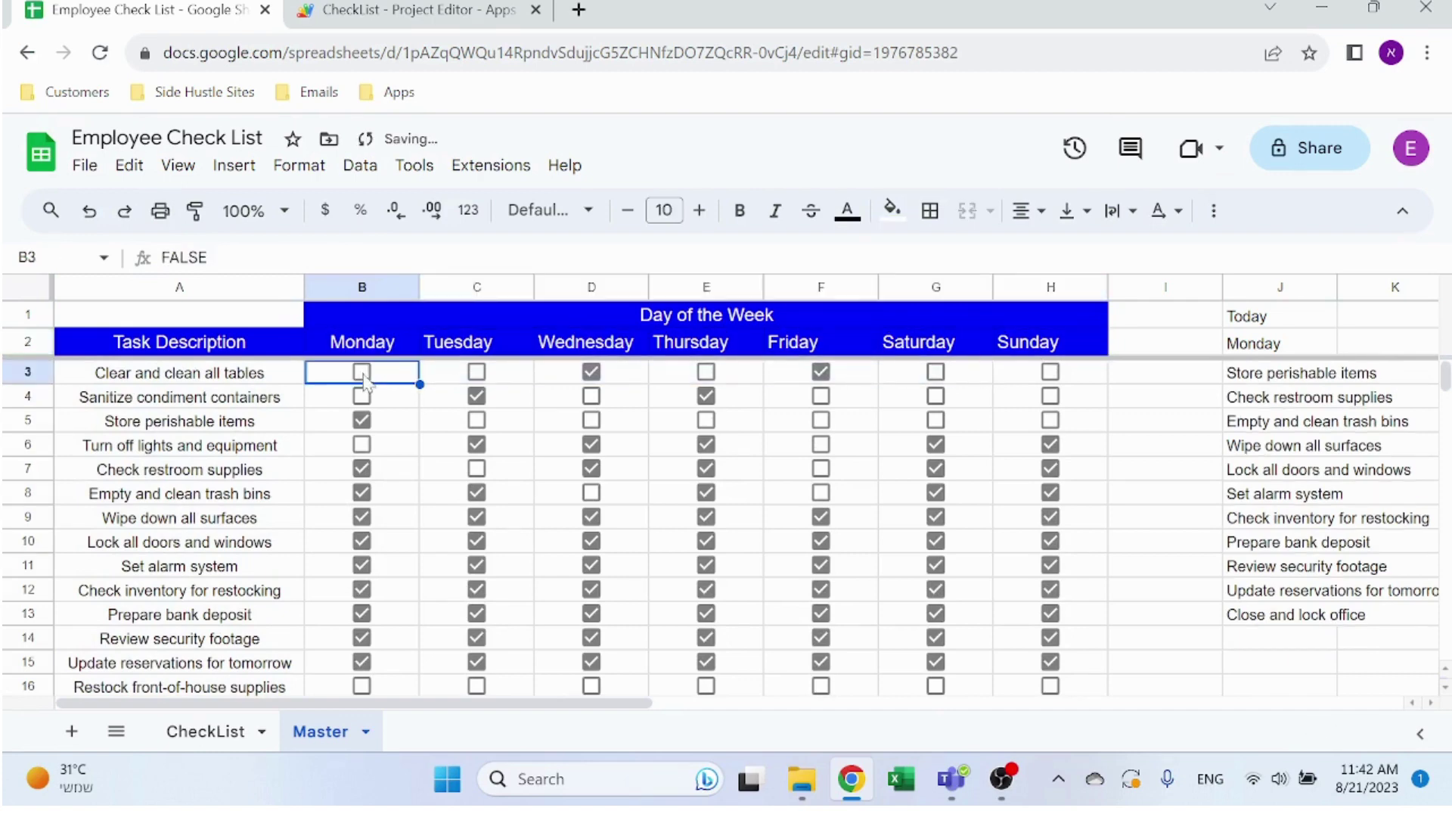
{"action": "left_click", "coordinate": [364, 376]}
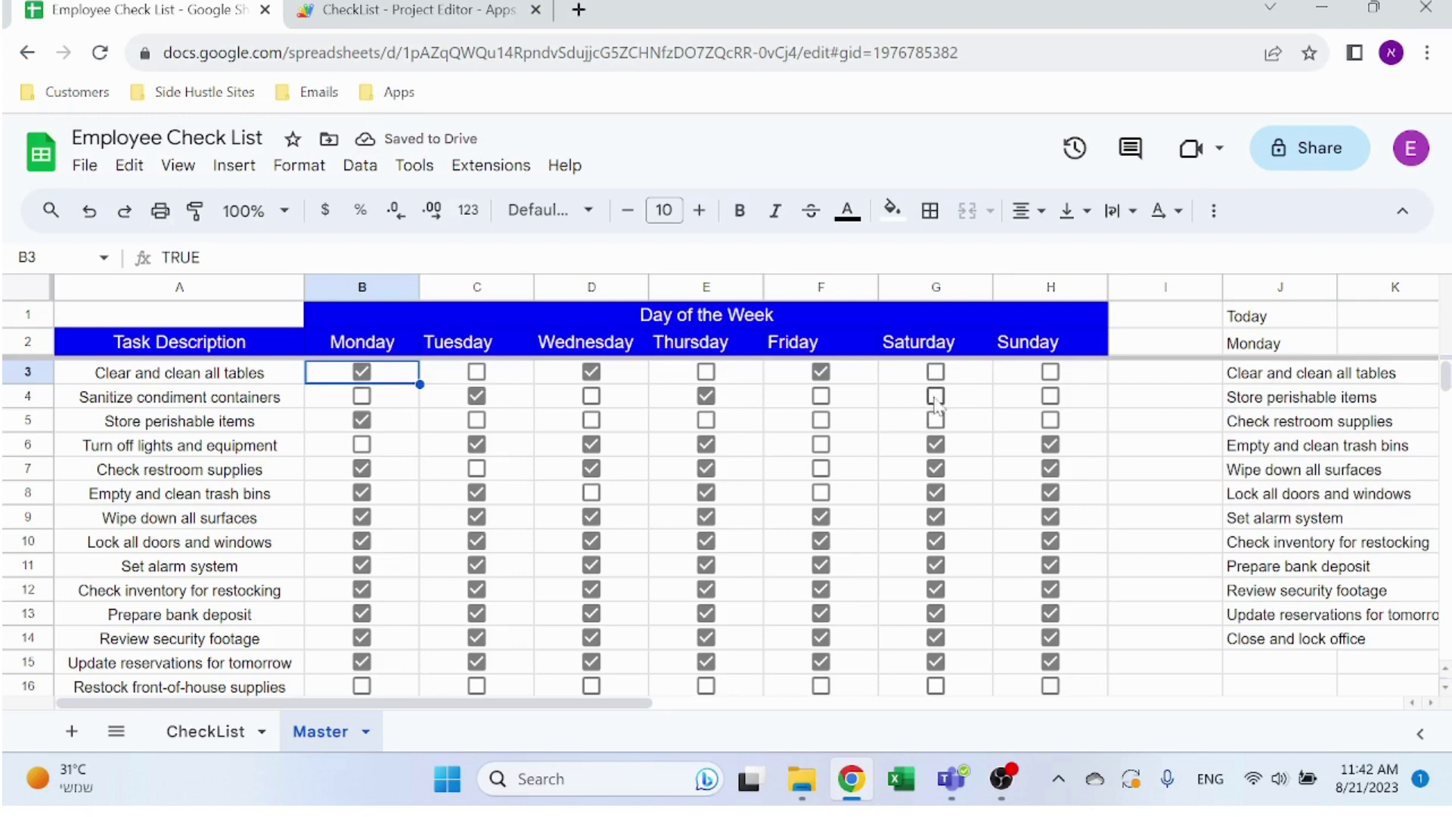
{"action": "left_click", "coordinate": [820, 446]}
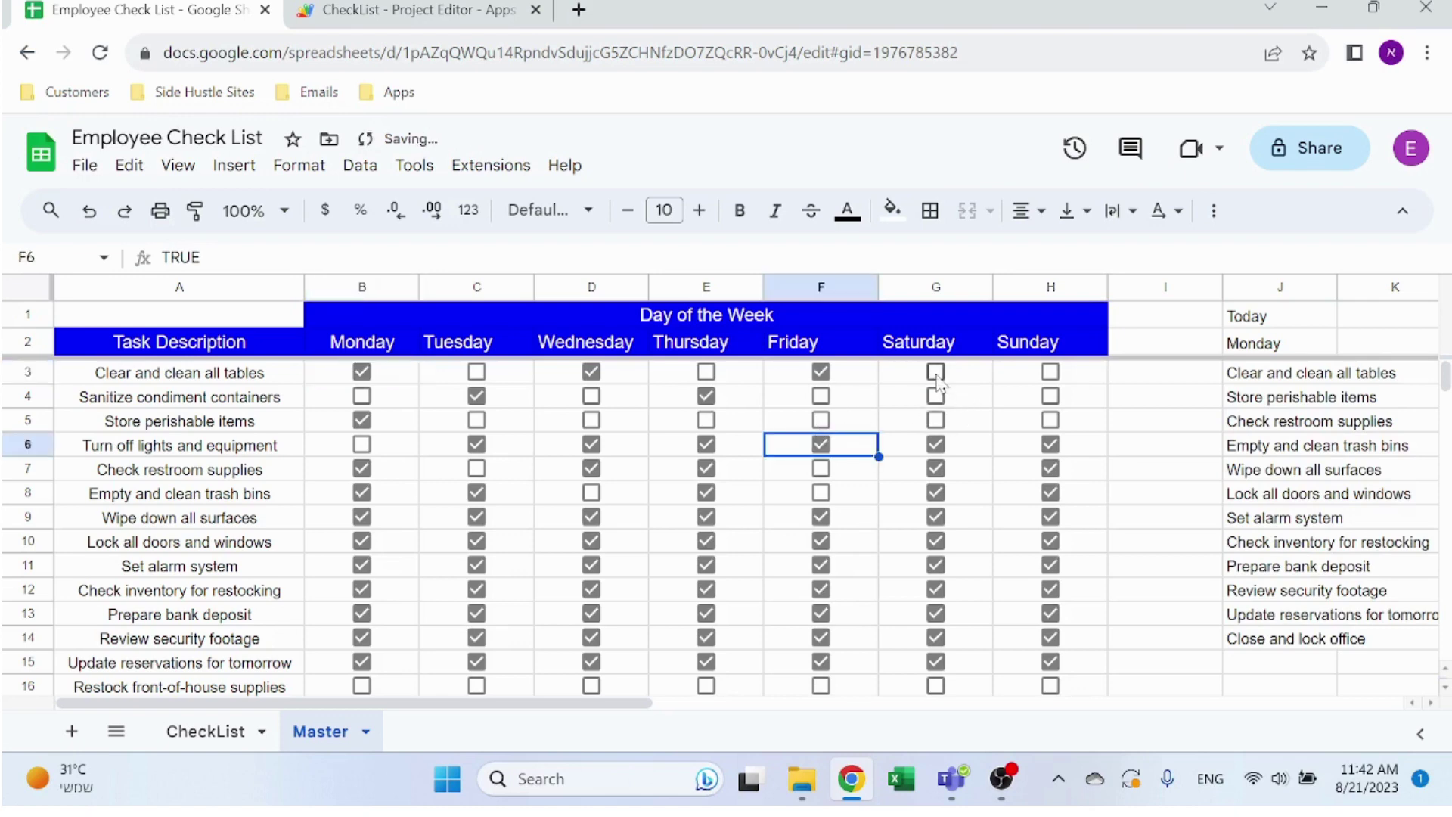
{"action": "left_click", "coordinate": [362, 421]}
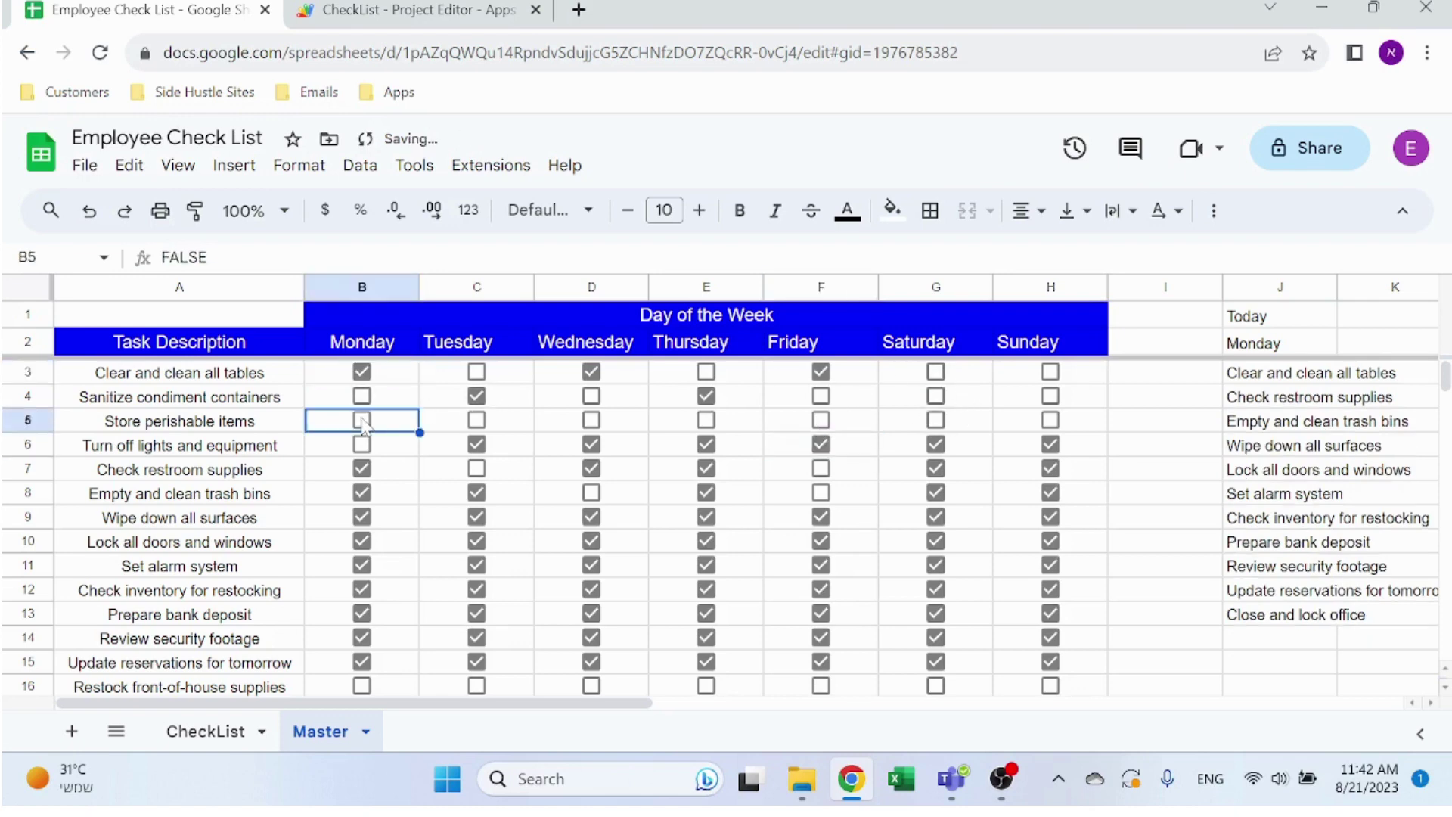
{"action": "left_click", "coordinate": [362, 469]}
{"action": "left_click", "coordinate": [477, 421]}
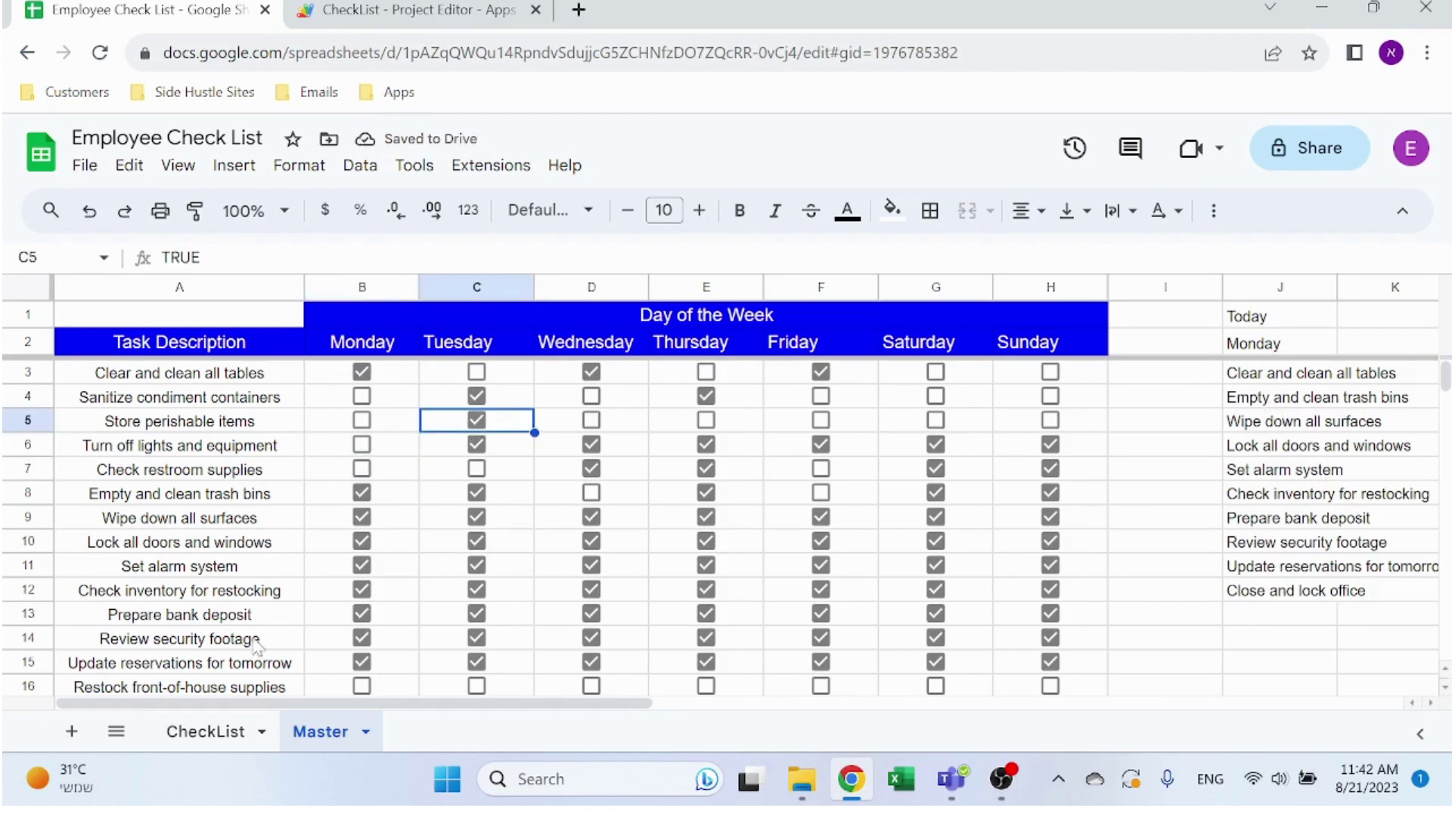
- On the CheckList sheet, change the date formula in D2 to =today()+1 and review the listed tasks
{"action": "left_click", "coordinate": [206, 730]}
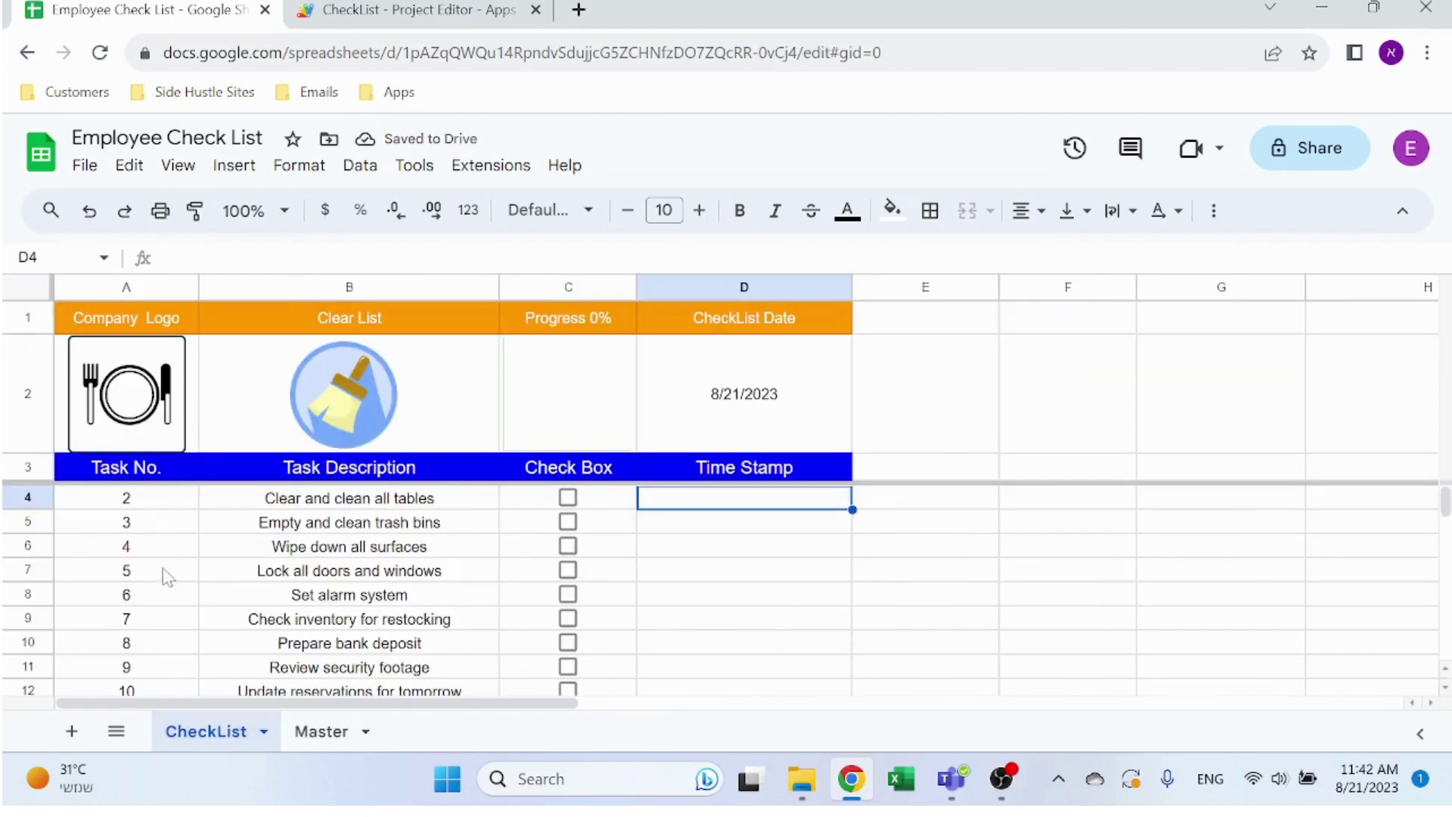
{"action": "double_click", "coordinate": [746, 396]}
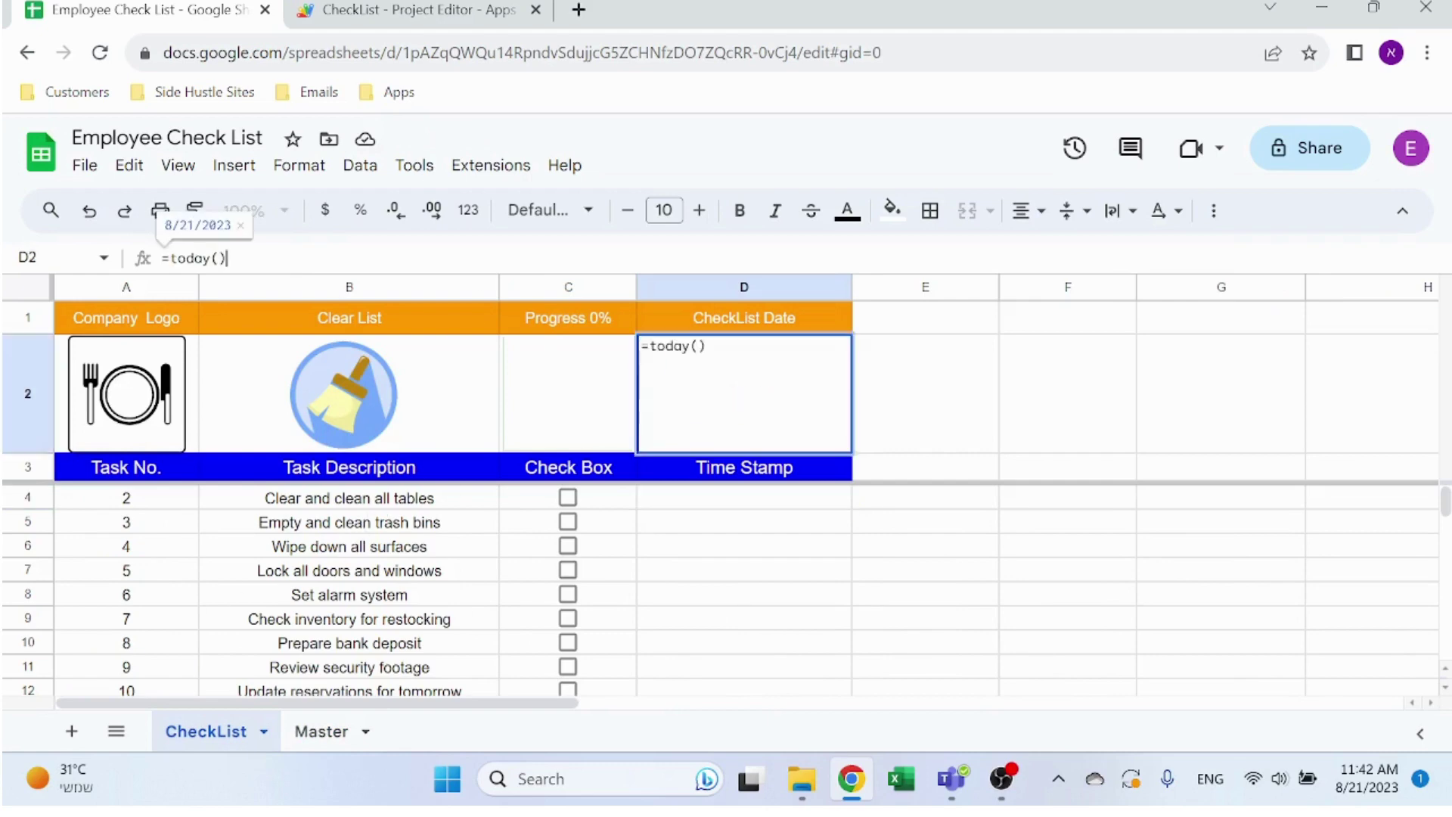
{"action": "key", "text": "Return"}
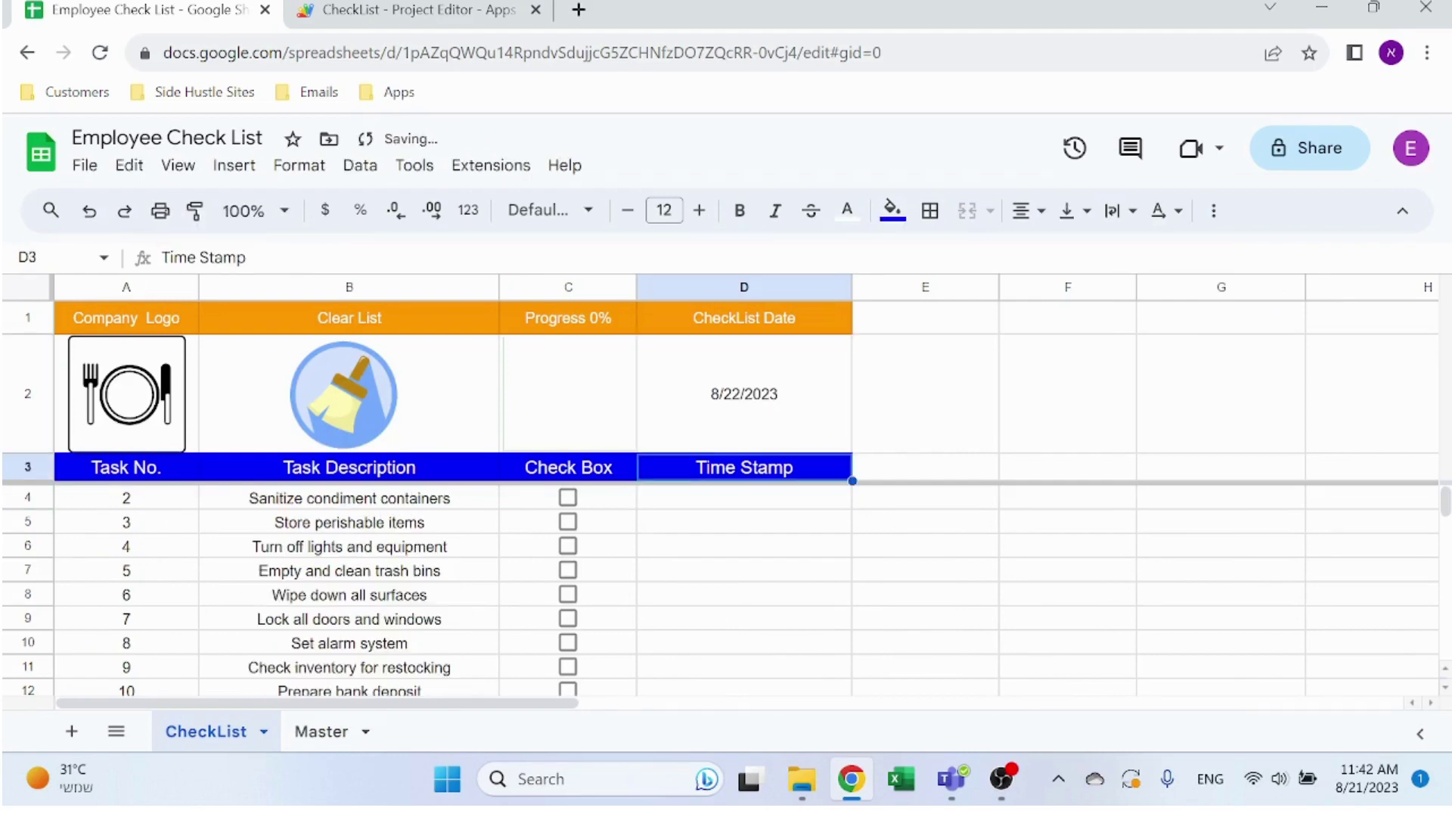
{"action": "scroll", "coordinate": [362, 529], "scroll_direction": "down", "scroll_amount": 2}
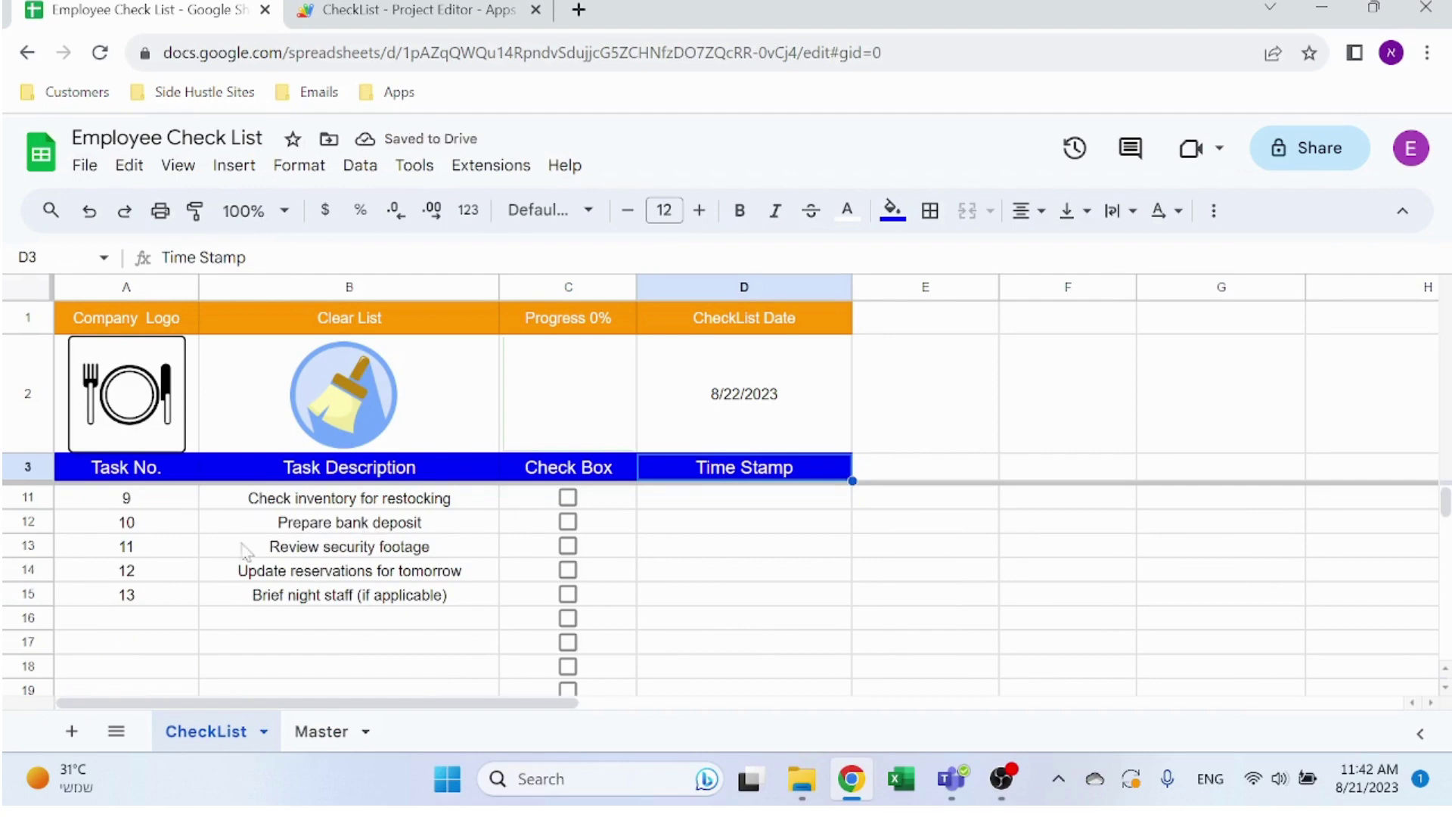
- Restore the checklist date formula in D2 to =today()
{"action": "double_click", "coordinate": [742, 429]}
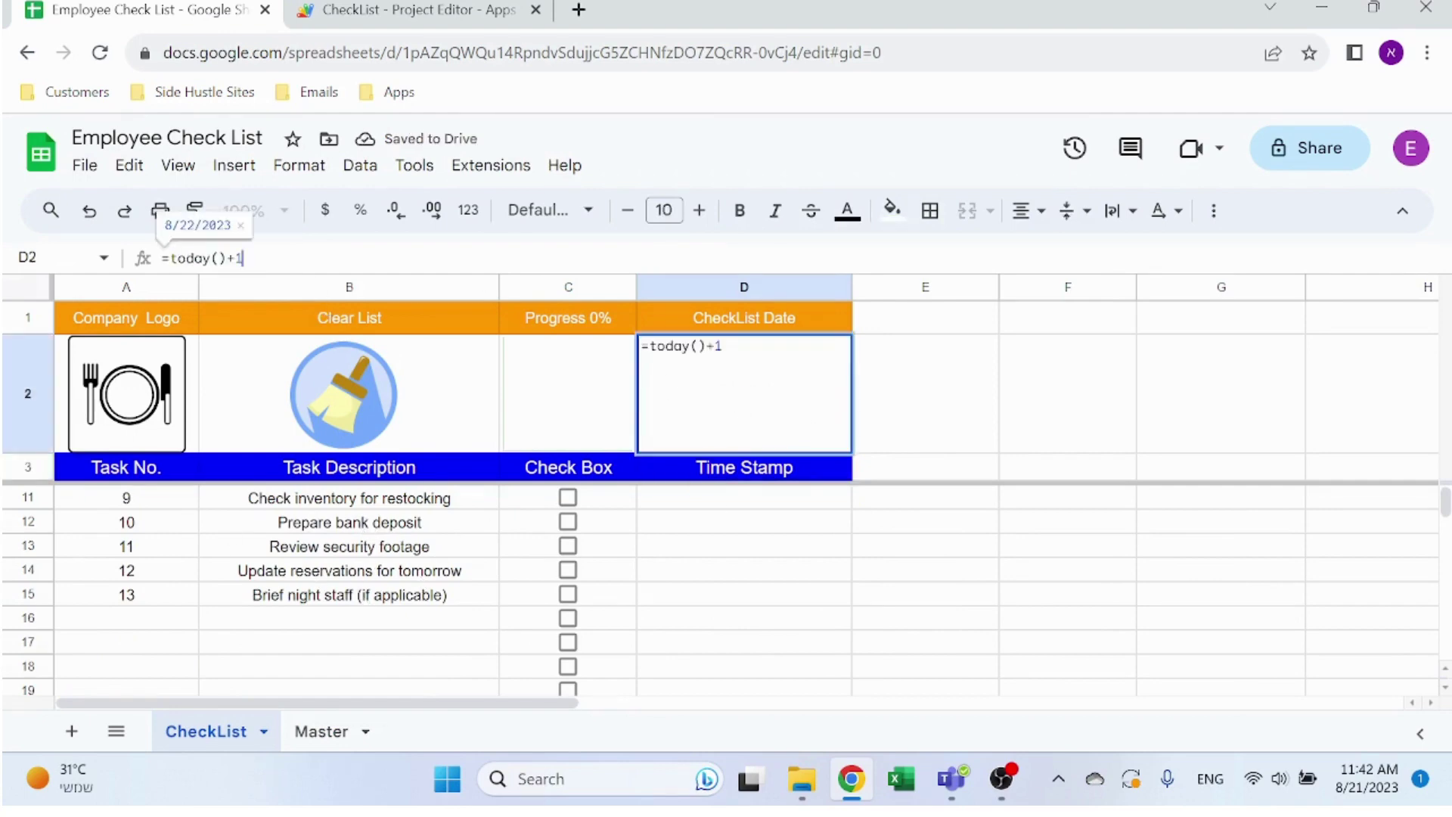
{"action": "key", "text": "Return"}
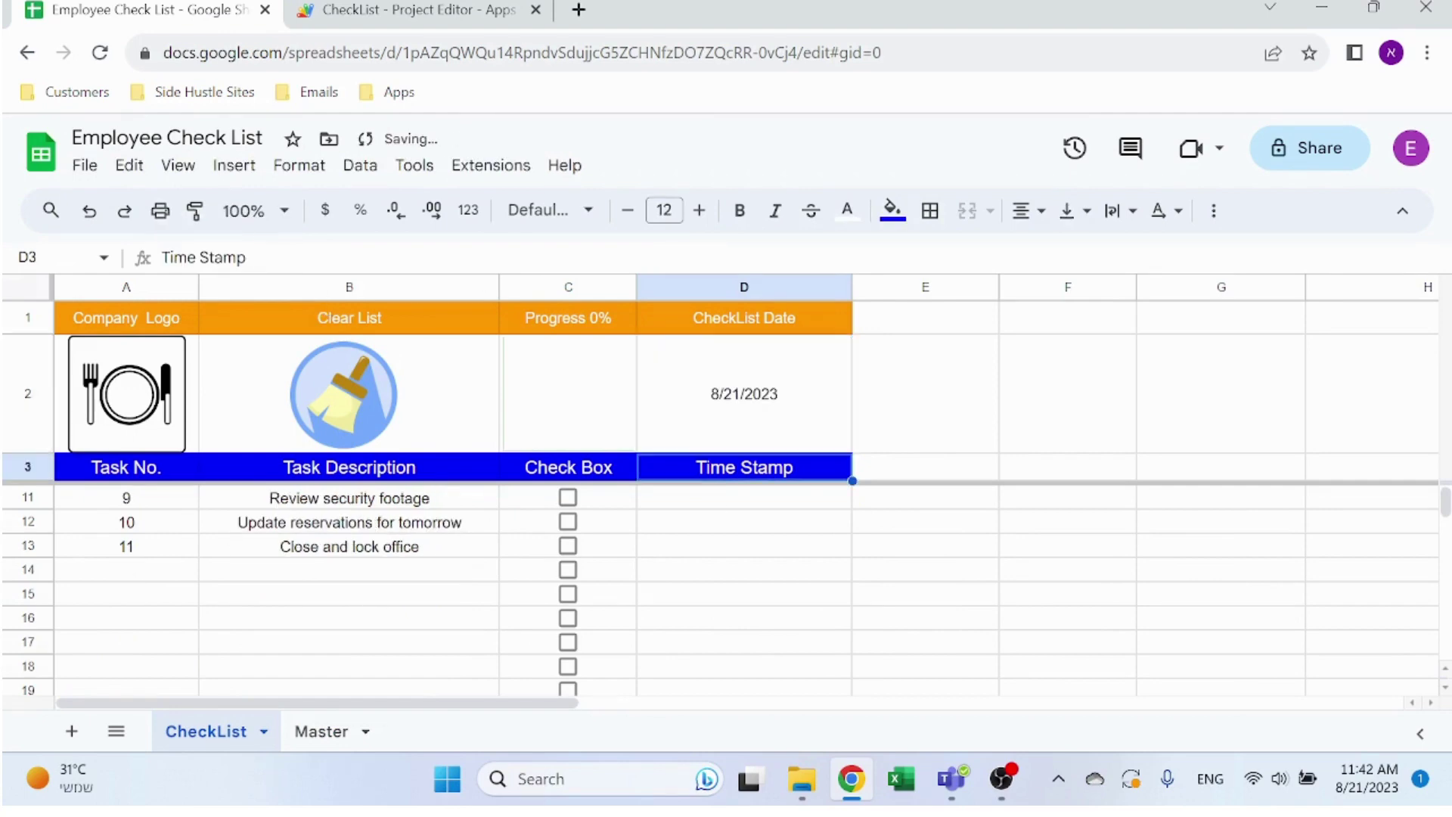
{"action": "scroll", "coordinate": [357, 566], "scroll_direction": "up", "scroll_amount": 3}
- Inspect the formulas behind the Task No. column and the checklist date, and the first task's time stamp cell
{"action": "left_click", "coordinate": [113, 500]}
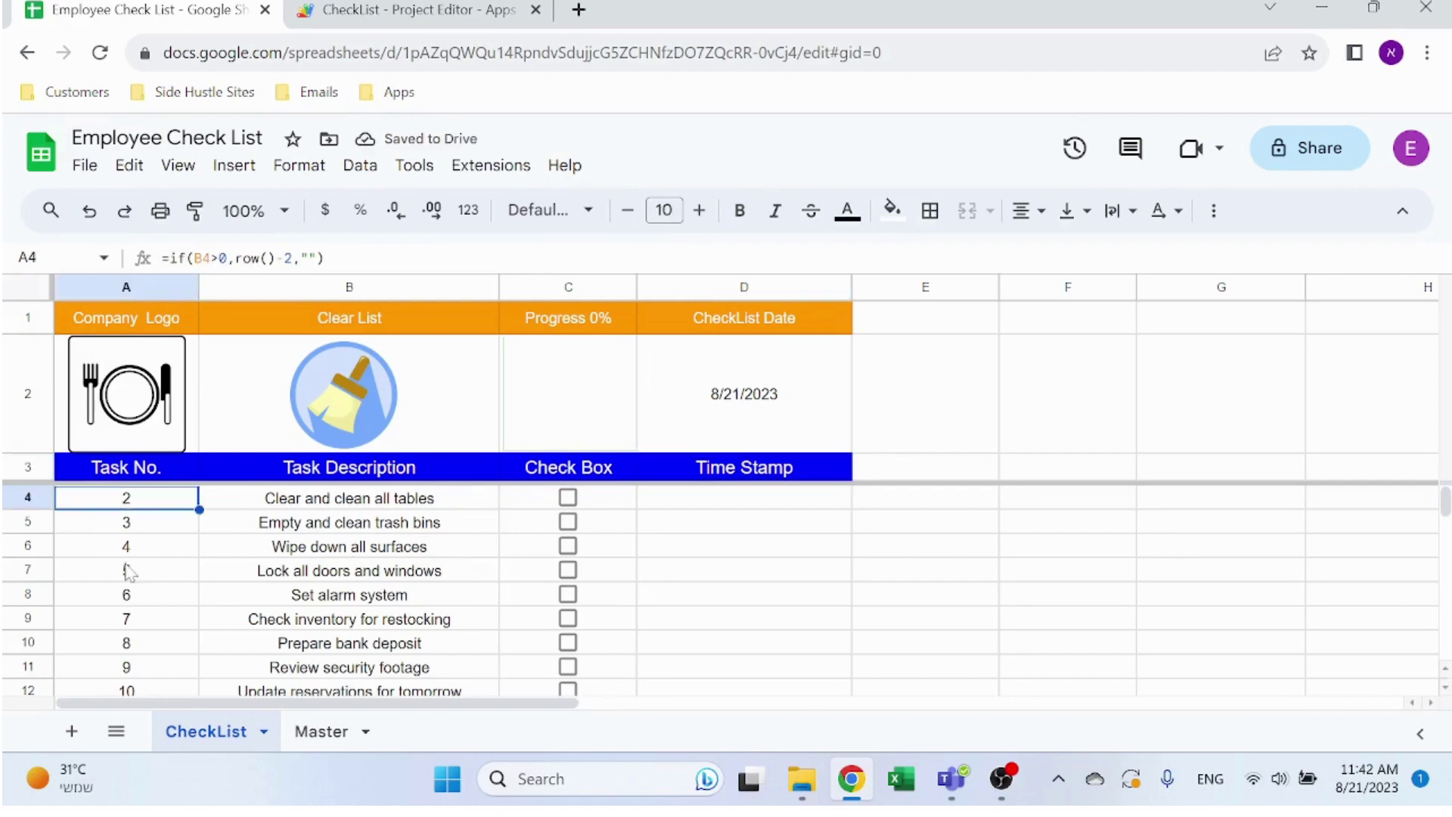
{"action": "left_click", "coordinate": [128, 573]}
{"action": "left_click", "coordinate": [193, 504]}
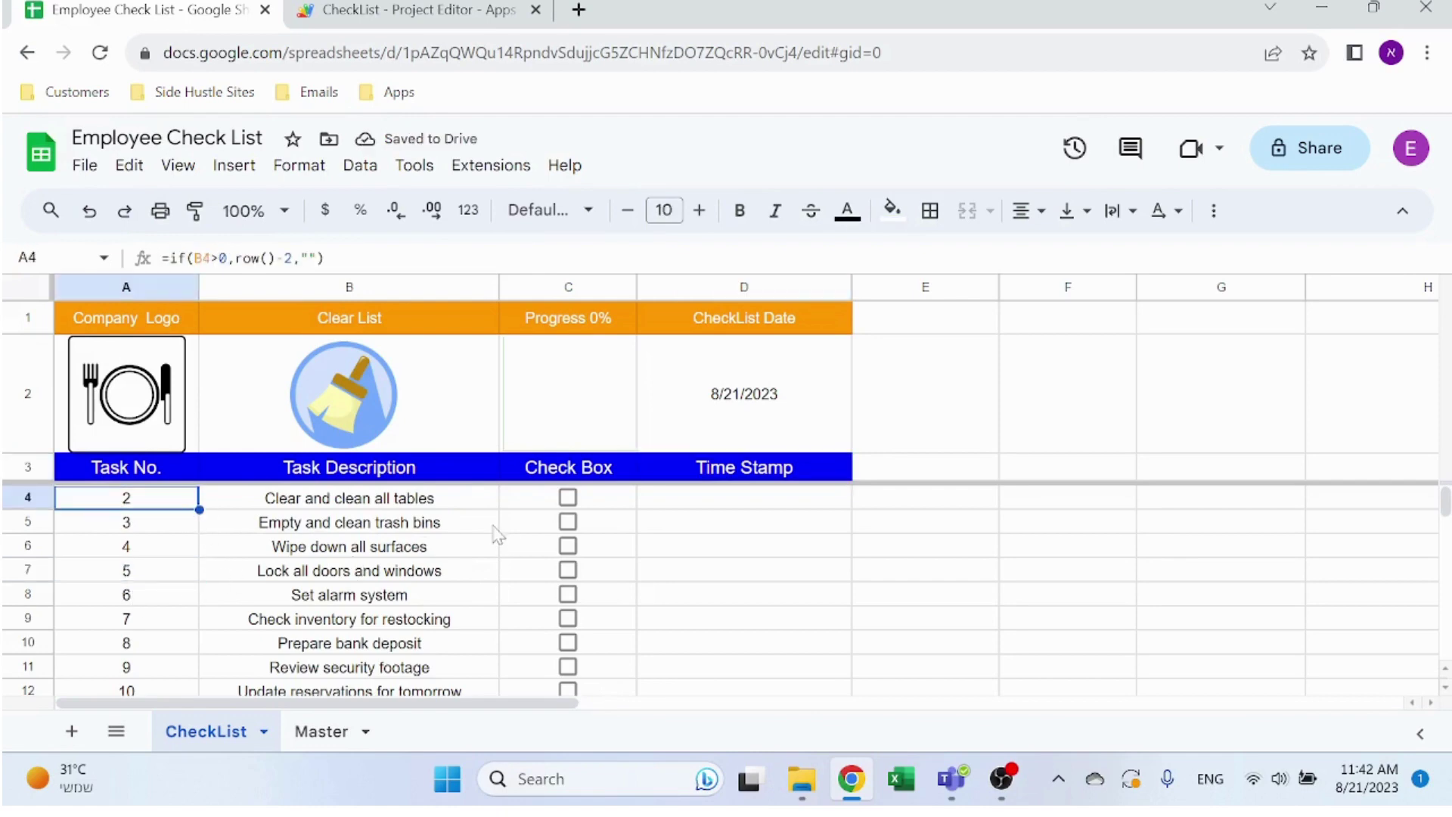
{"action": "left_click", "coordinate": [772, 510]}
{"action": "left_click", "coordinate": [762, 410]}
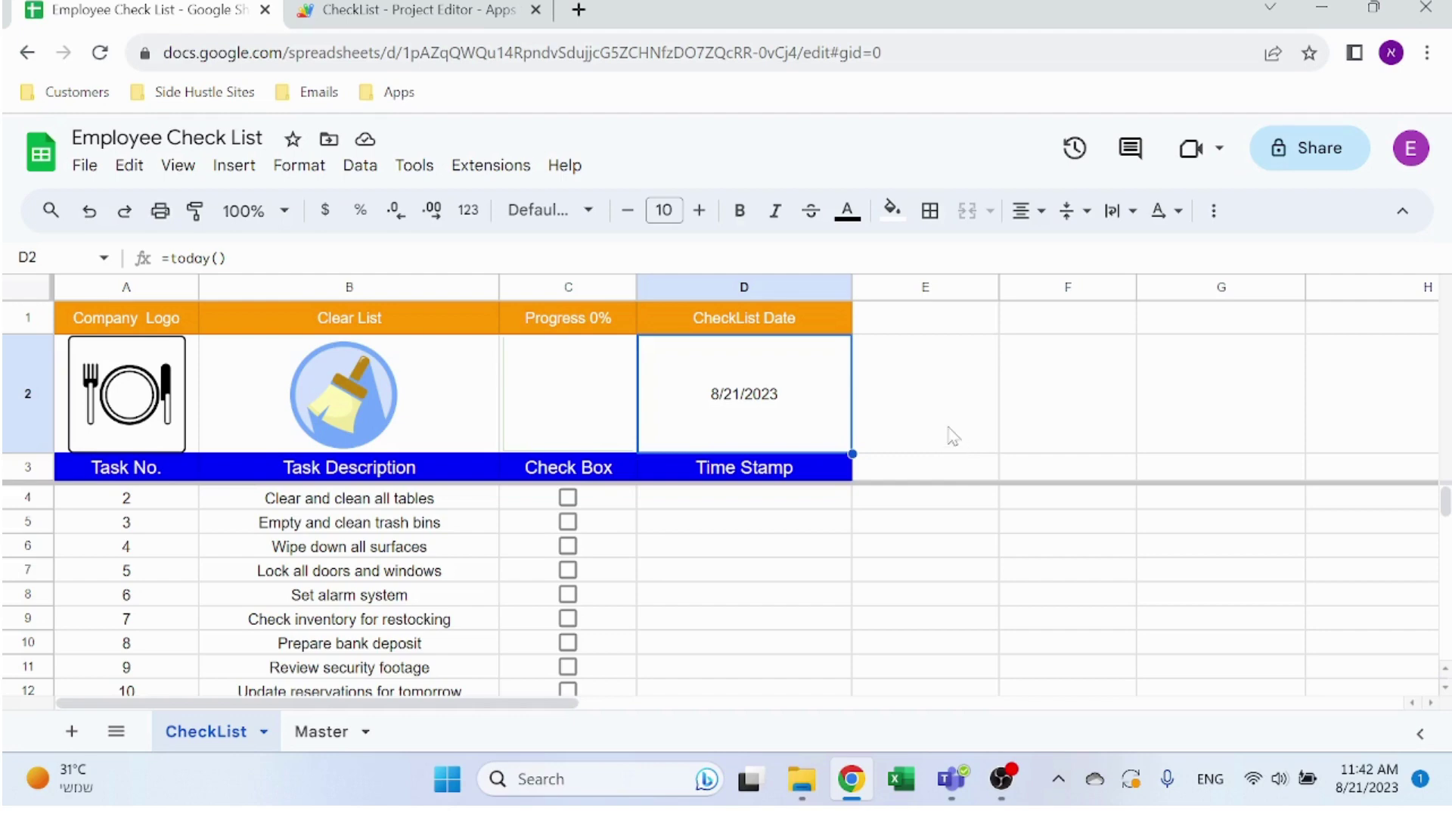
- On the Master sheet, review the task description list and the Monday to Sunday column headings
{"action": "left_click", "coordinate": [323, 734]}
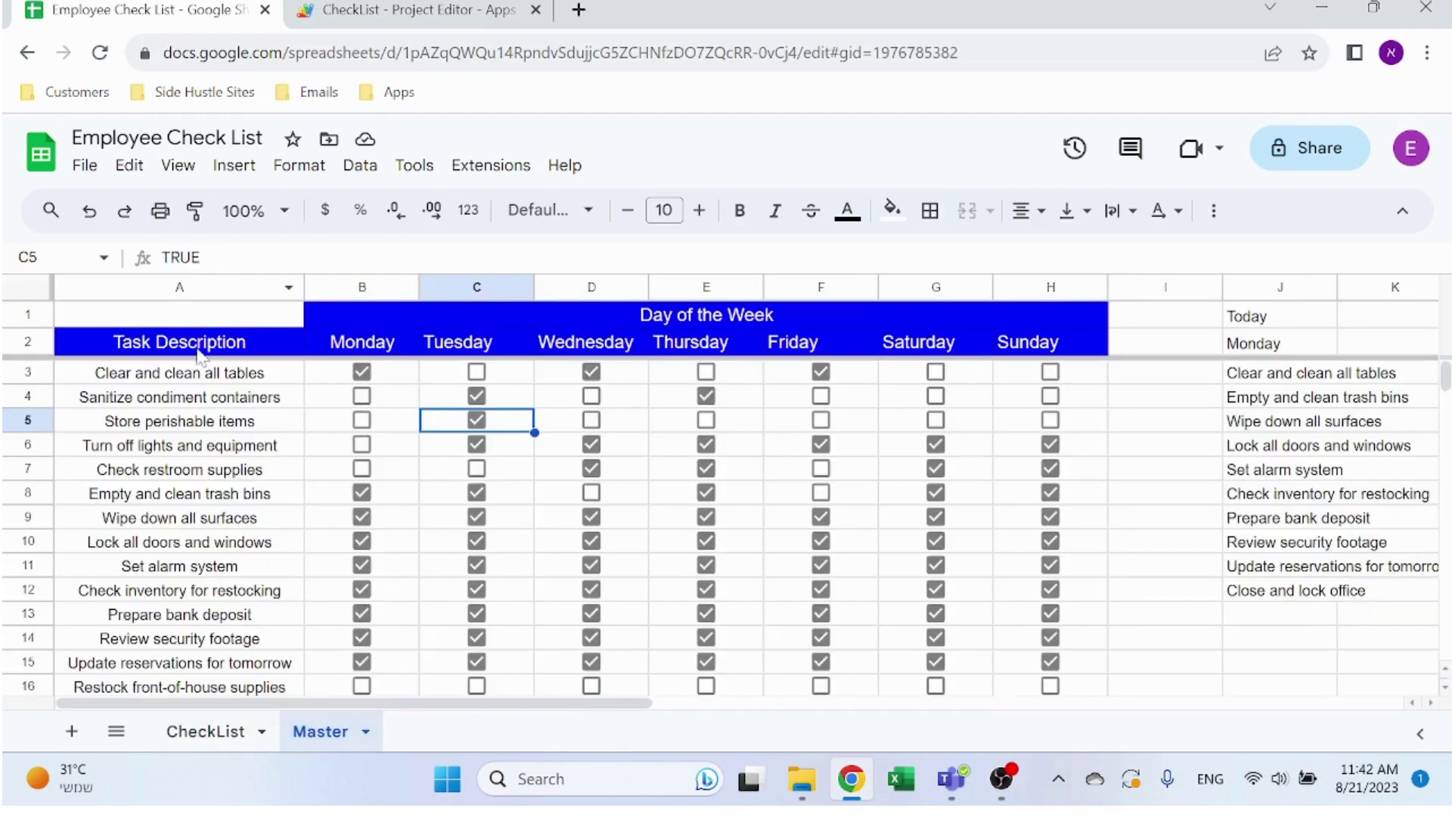
{"action": "left_click", "coordinate": [230, 344]}
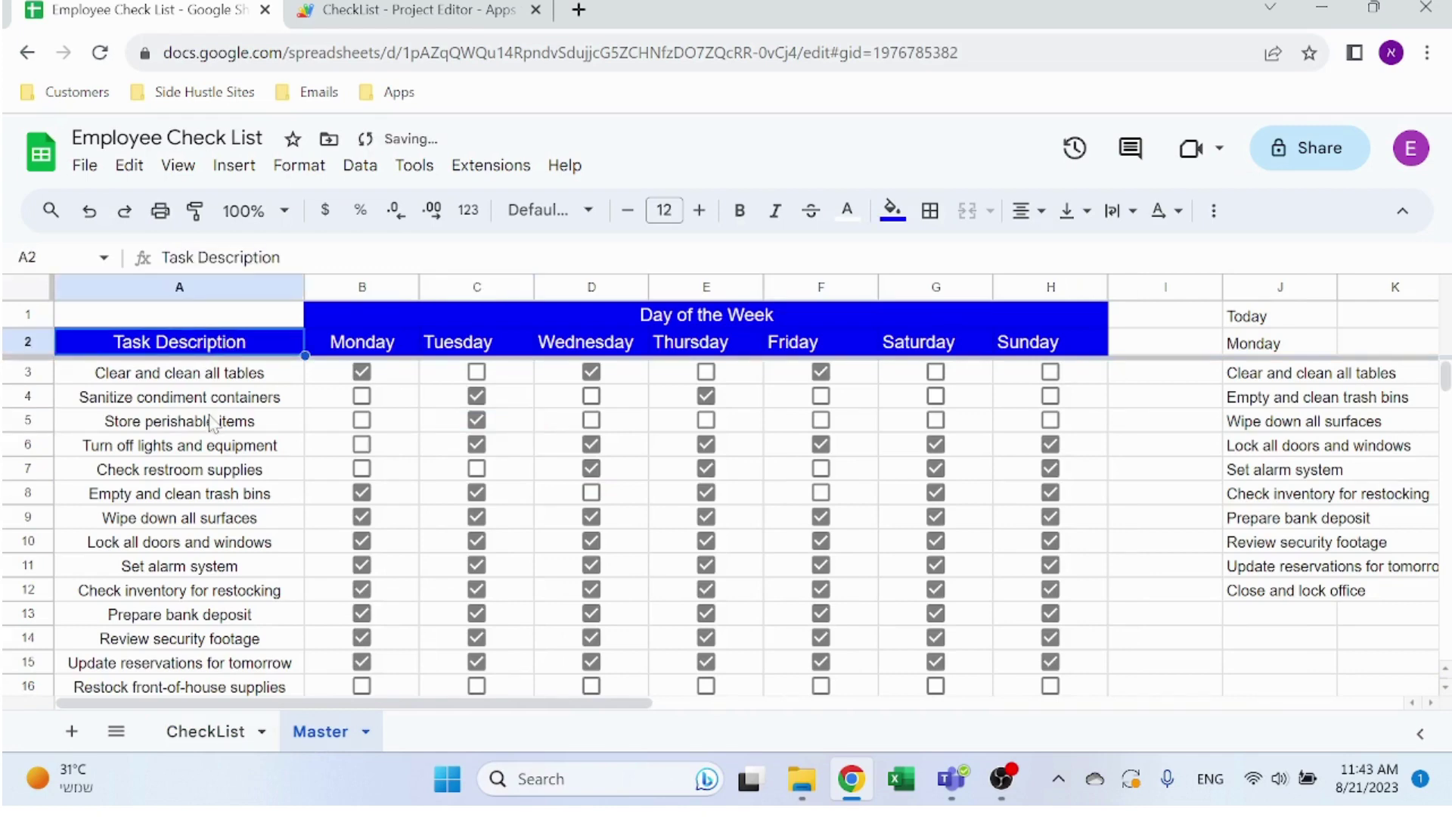
{"action": "left_click", "coordinate": [212, 423]}
{"action": "left_click_drag", "start_coordinate": [190, 376], "coordinate": [182, 576]}
{"action": "left_click", "coordinate": [186, 573]}
{"action": "scroll", "coordinate": [193, 567], "scroll_direction": "up", "scroll_amount": 8}
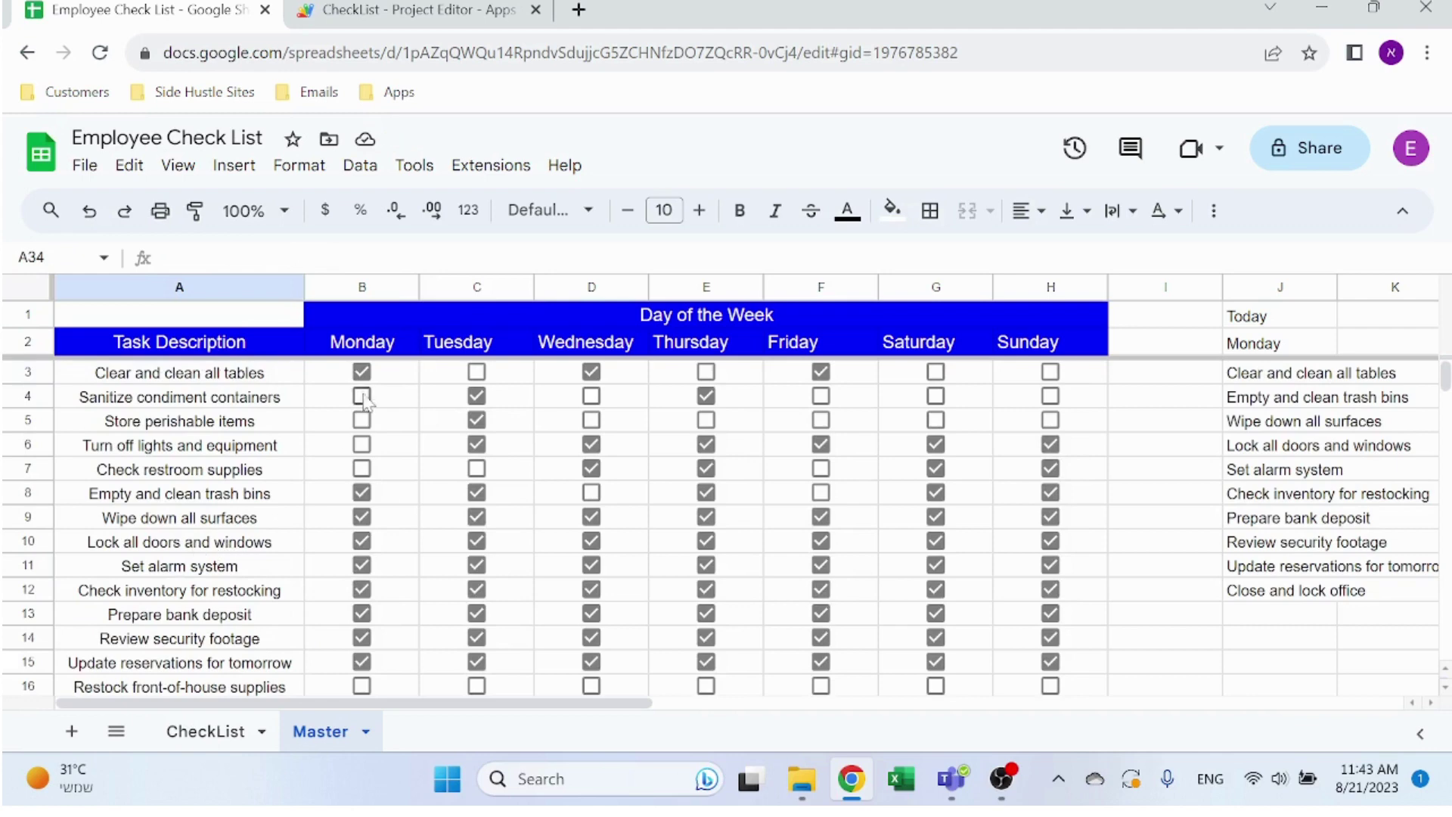
{"action": "left_click", "coordinate": [386, 315]}
{"action": "left_click_drag", "start_coordinate": [383, 341], "coordinate": [1025, 337]}
- Add a data validation rule for Monday's first task cell, B3, with Checkbox as the criterion
{"action": "left_click", "coordinate": [407, 380]}
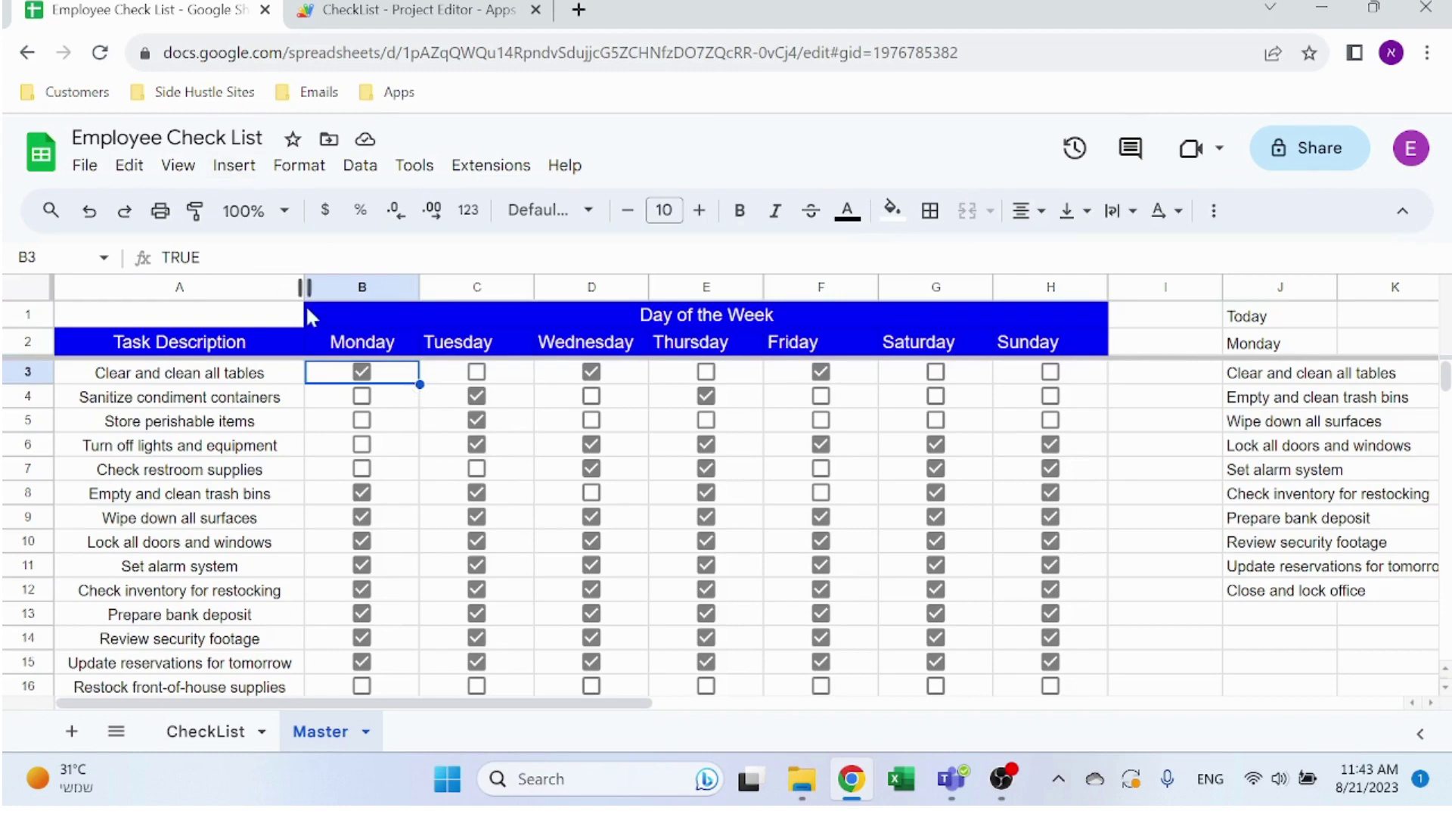
{"action": "left_click", "coordinate": [369, 170]}
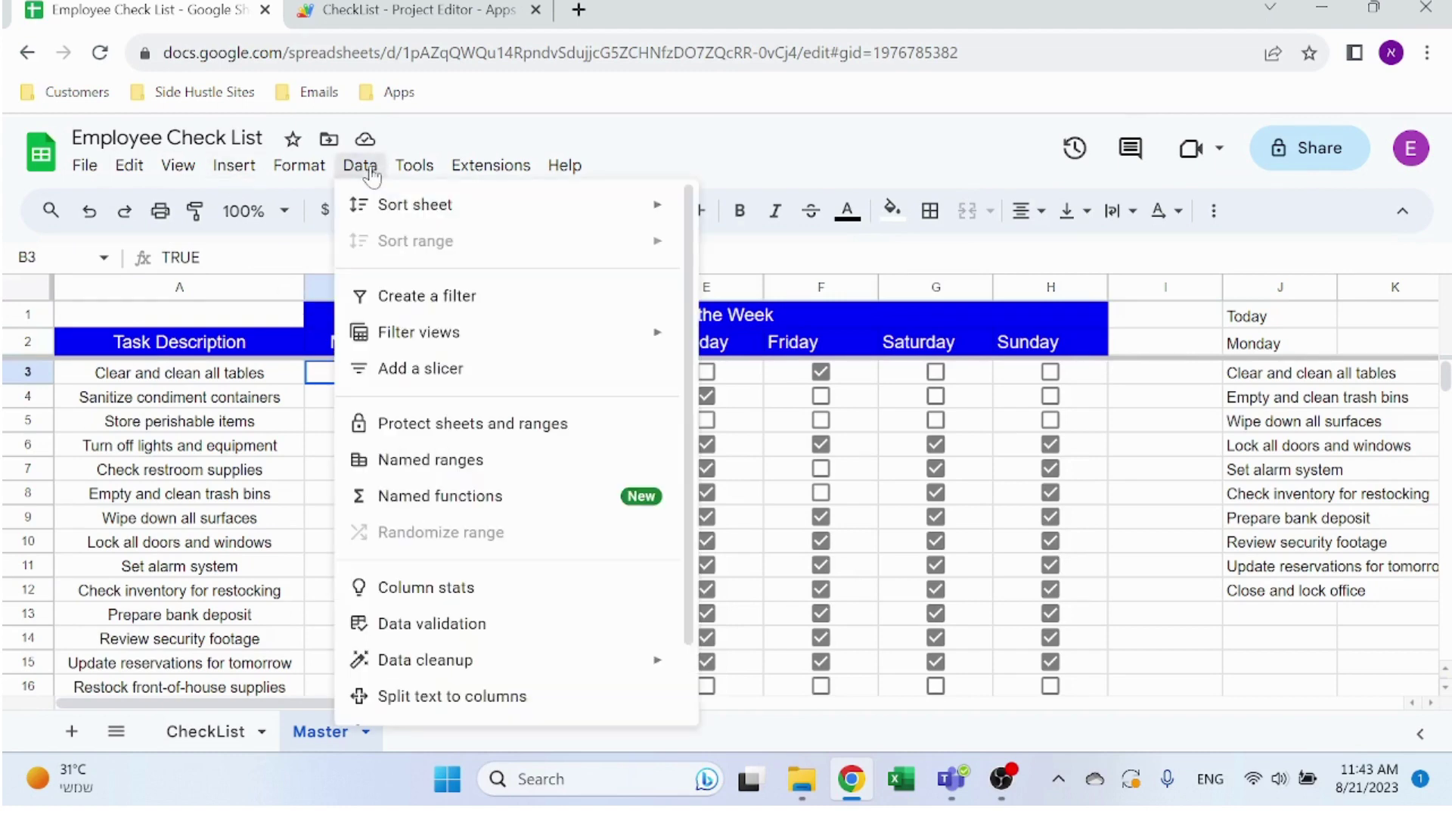
{"action": "left_click", "coordinate": [438, 623]}
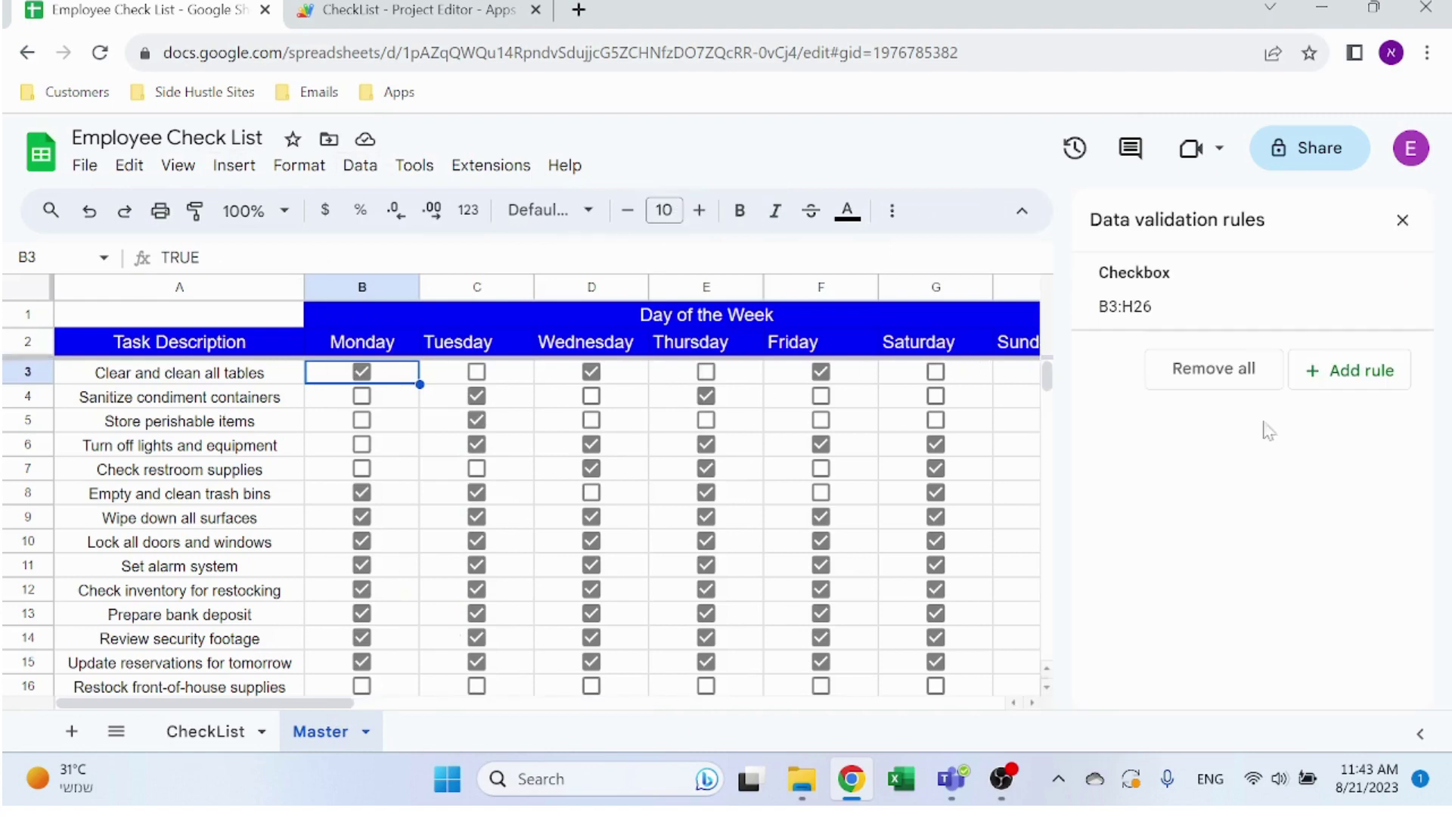
{"action": "left_click", "coordinate": [1354, 370]}
{"action": "left_click", "coordinate": [1378, 416]}
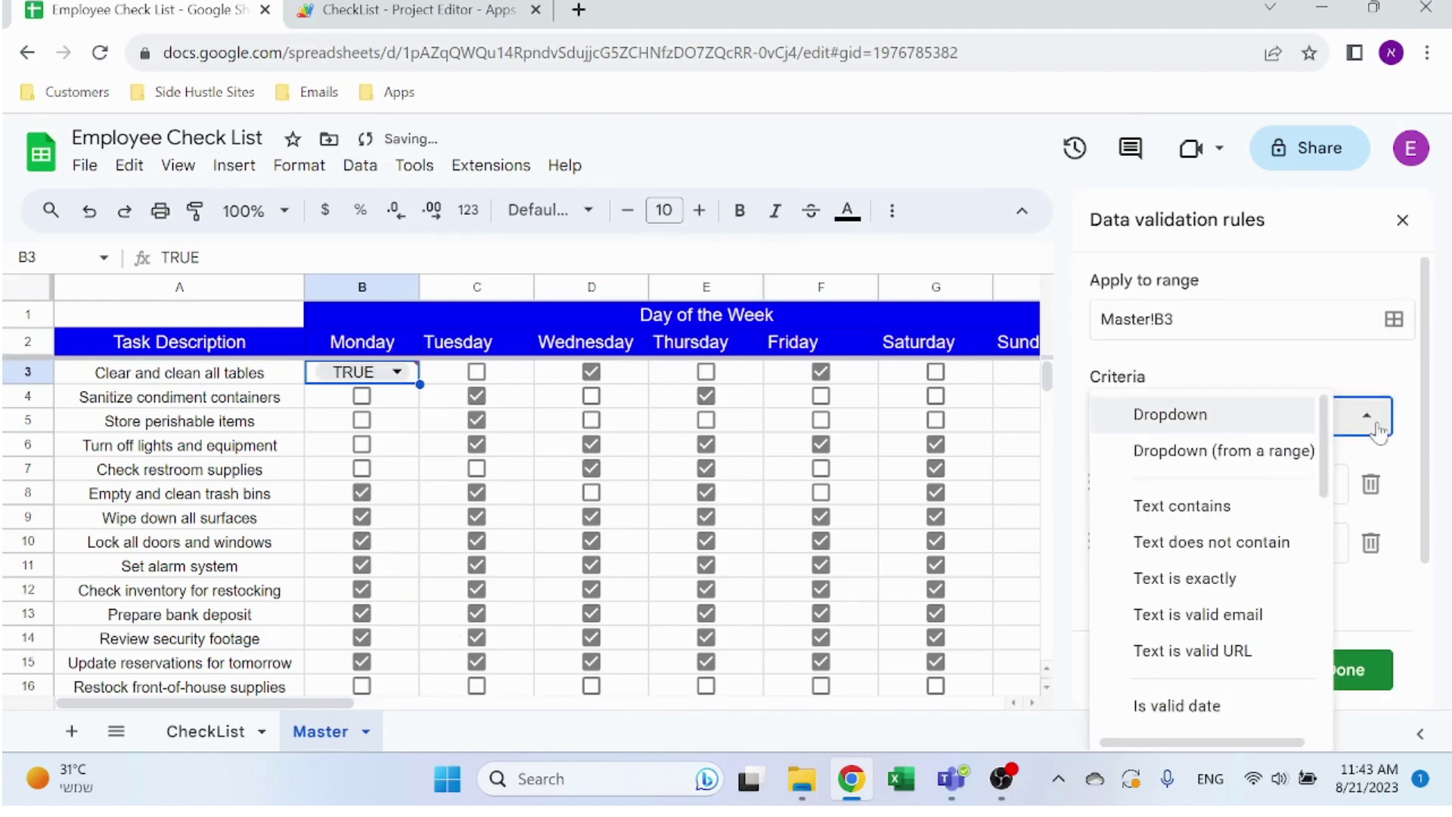
{"action": "left_click", "coordinate": [1380, 418]}
{"action": "left_click", "coordinate": [1374, 415]}
{"action": "scroll", "coordinate": [1263, 476], "scroll_direction": "down", "scroll_amount": 5}
{"action": "scroll", "coordinate": [1264, 477], "scroll_direction": "down", "scroll_amount": 2}
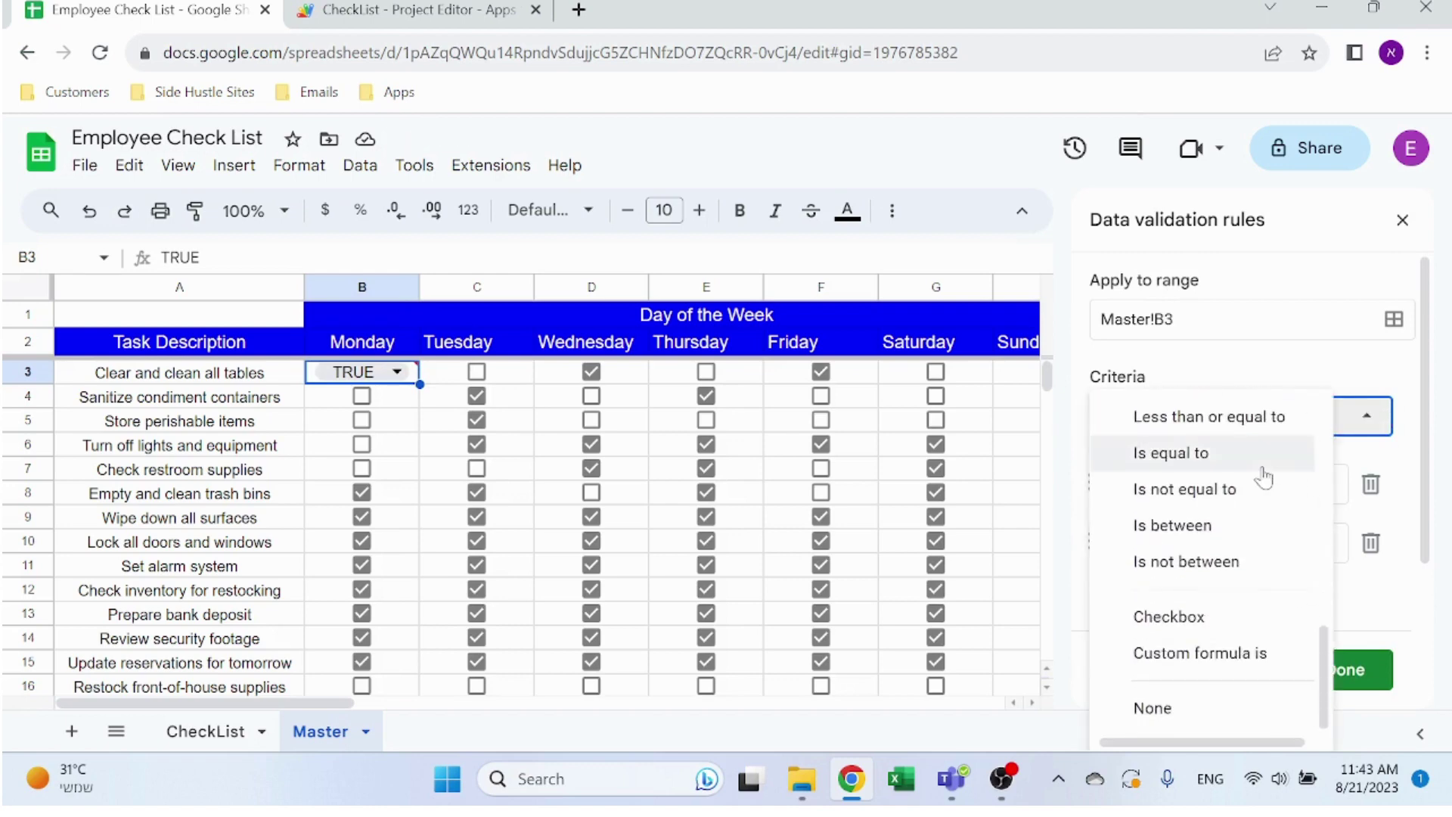
{"action": "left_click", "coordinate": [1191, 614]}
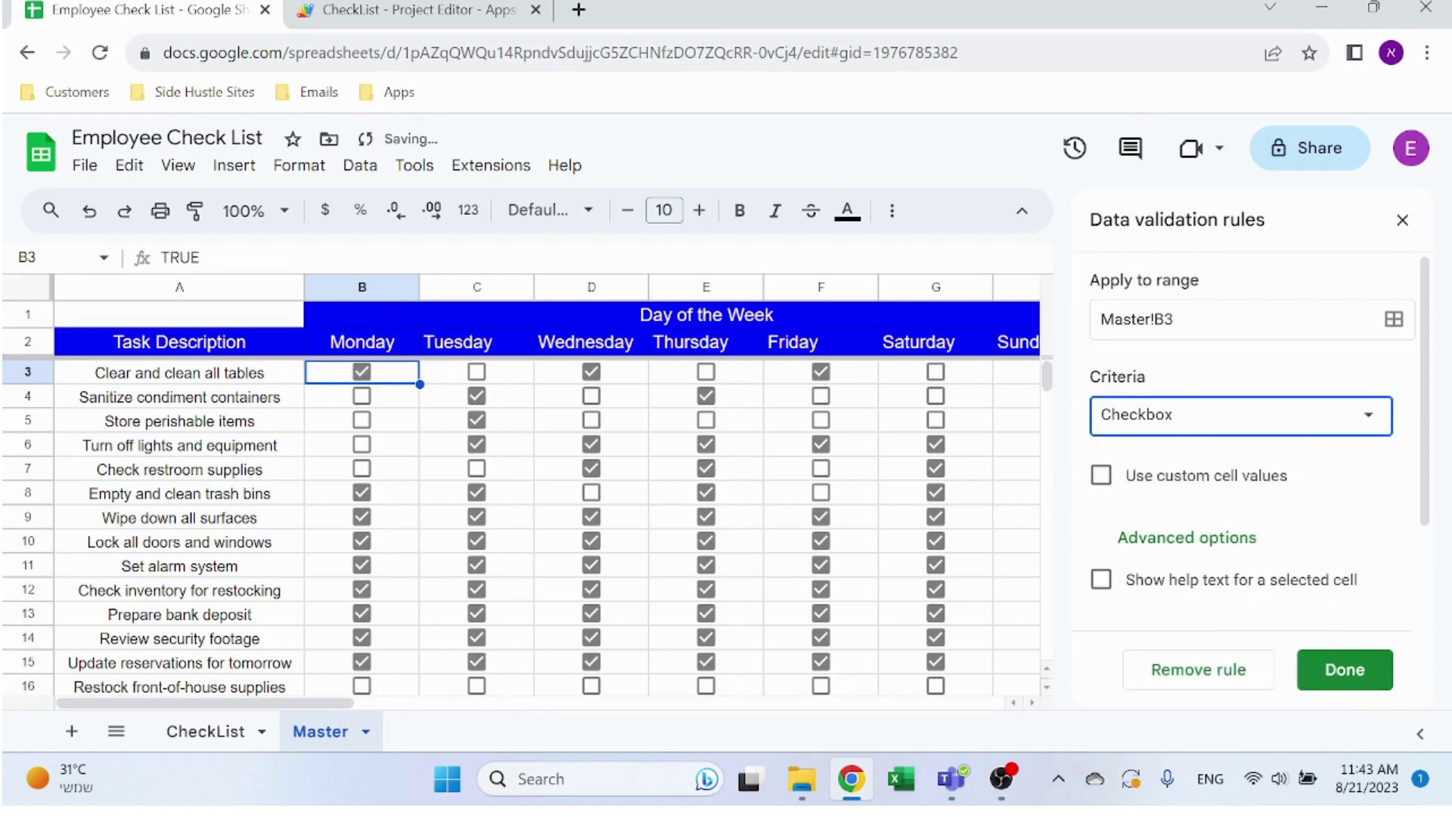
- Check the apply-to range of the checkbox rule and save the rule
{"action": "left_click", "coordinate": [1195, 319]}
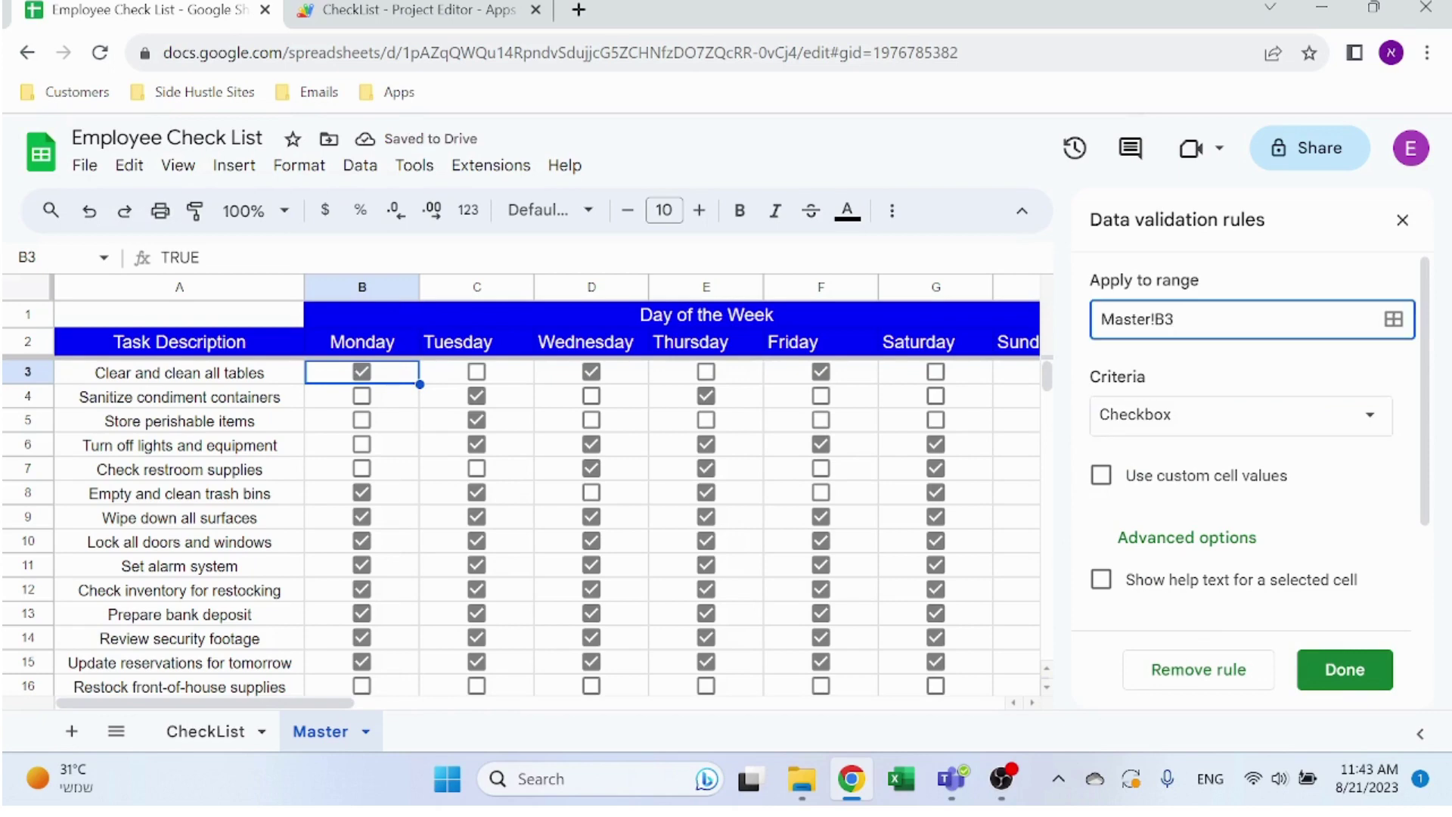
{"action": "left_click_drag", "start_coordinate": [1195, 319], "coordinate": [968, 317]}
{"action": "left_click", "coordinate": [1195, 319]}
{"action": "left_click", "coordinate": [1339, 670]}
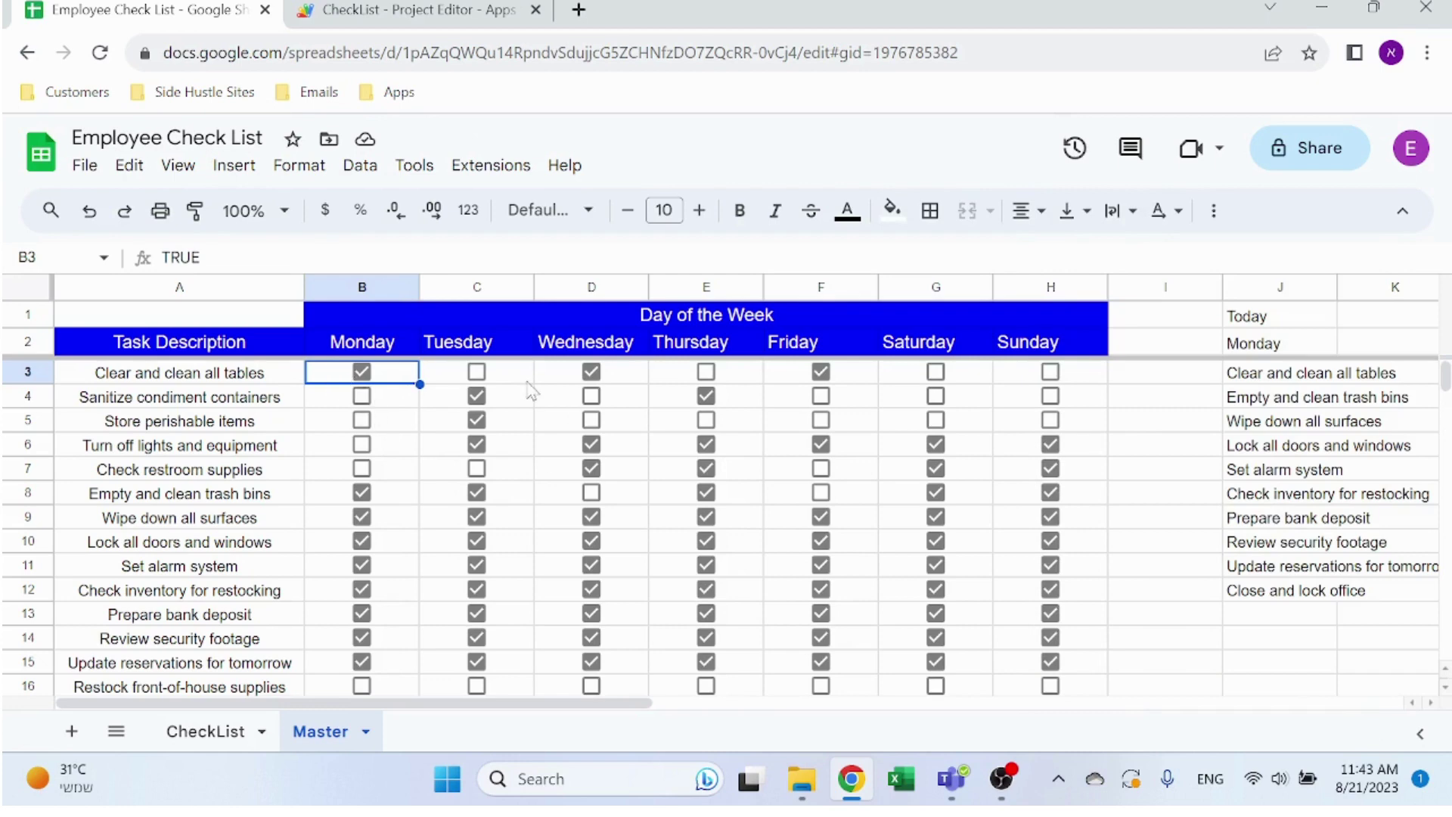
- Inspect the TEXT formula for today's weekday in J2, its source date on the CheckList sheet and its format argument
{"action": "scroll", "coordinate": [522, 397], "scroll_direction": "down", "scroll_amount": 5}
{"action": "scroll", "coordinate": [619, 409], "scroll_direction": "up", "scroll_amount": 5}
{"action": "left_click", "coordinate": [1282, 316]}
{"action": "left_click", "coordinate": [1283, 345]}
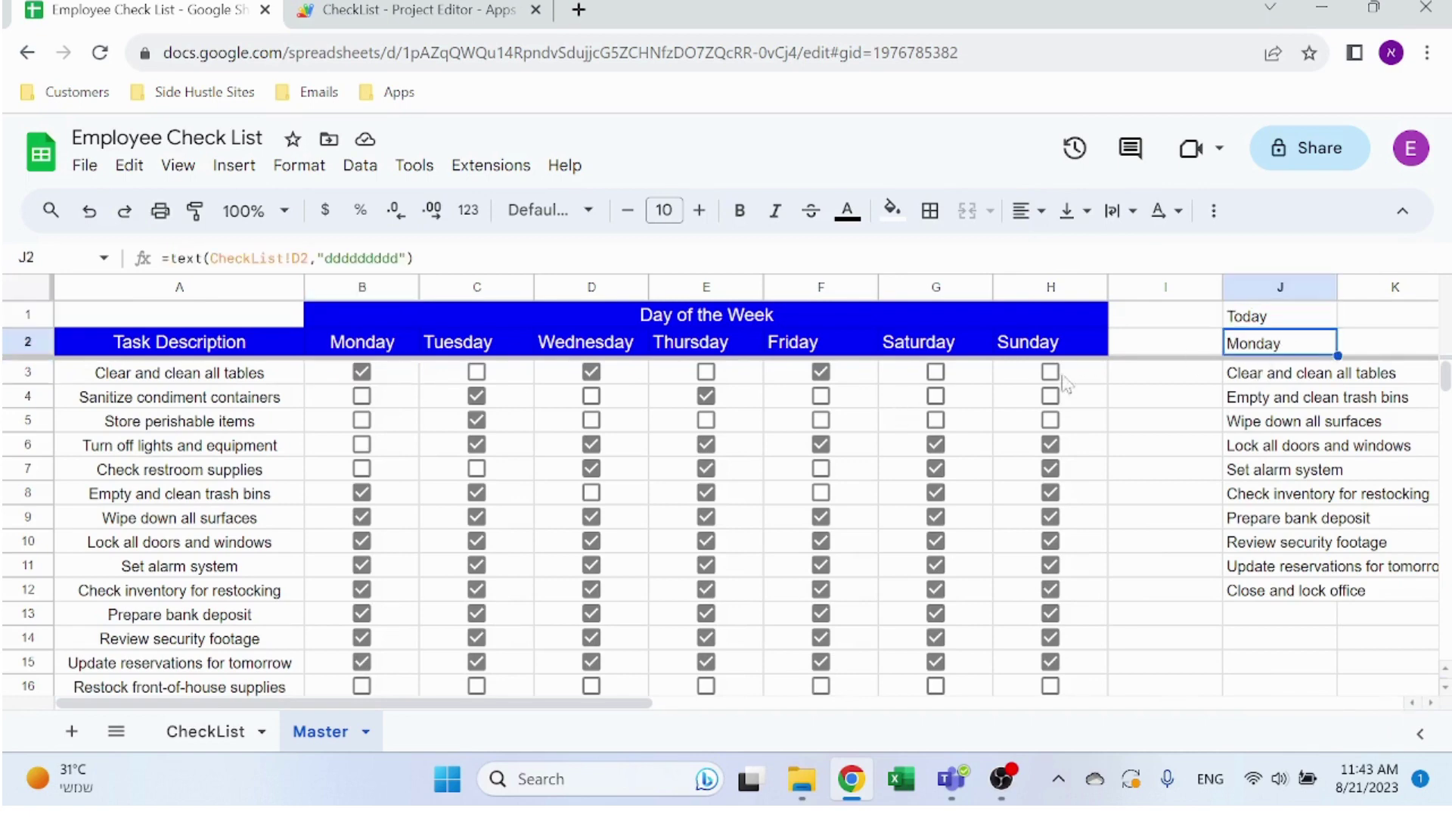
{"action": "left_click", "coordinate": [195, 258]}
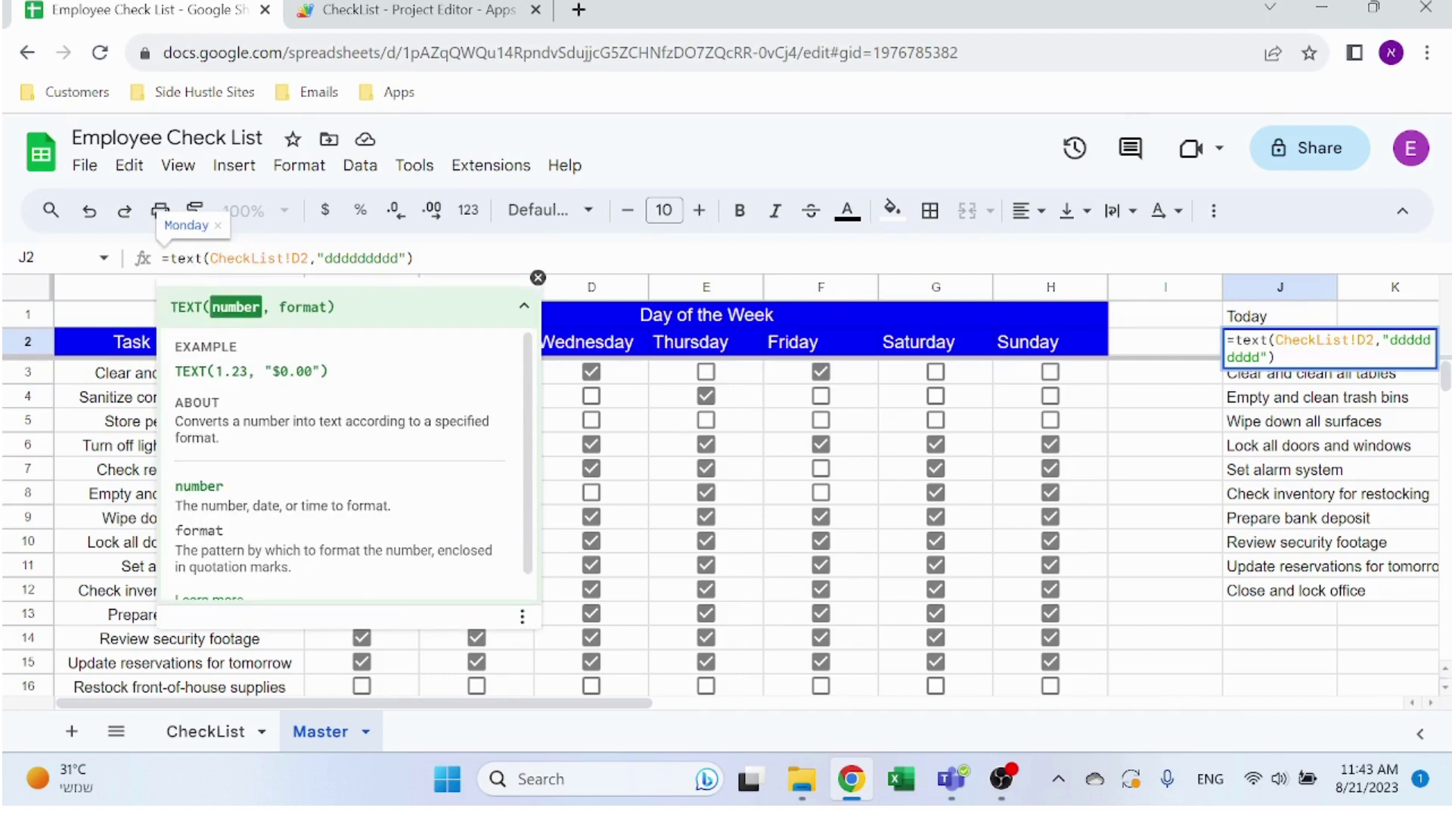
{"action": "left_click", "coordinate": [206, 731]}
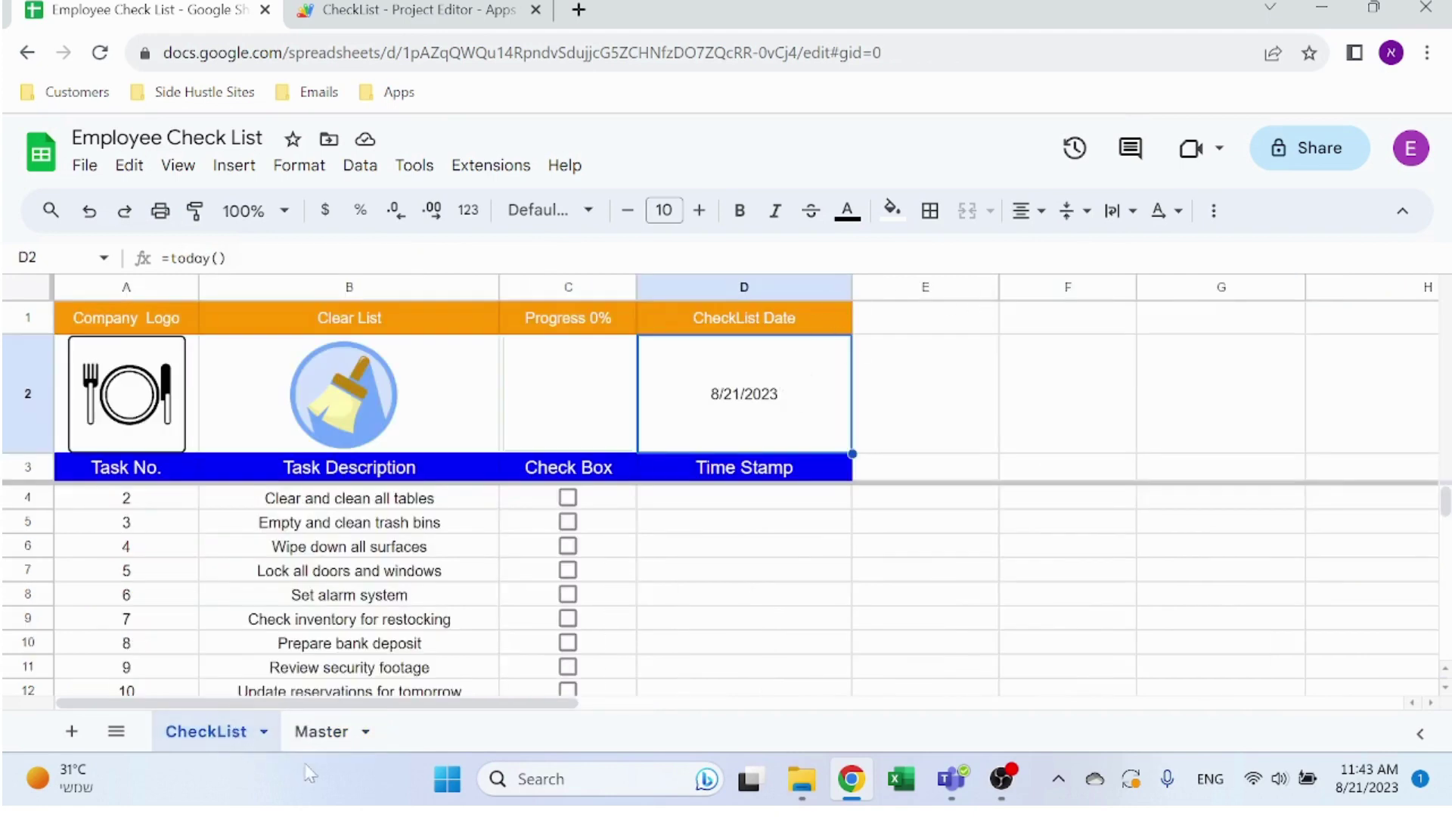
{"action": "left_click", "coordinate": [316, 733]}
{"action": "left_click", "coordinate": [330, 257]}
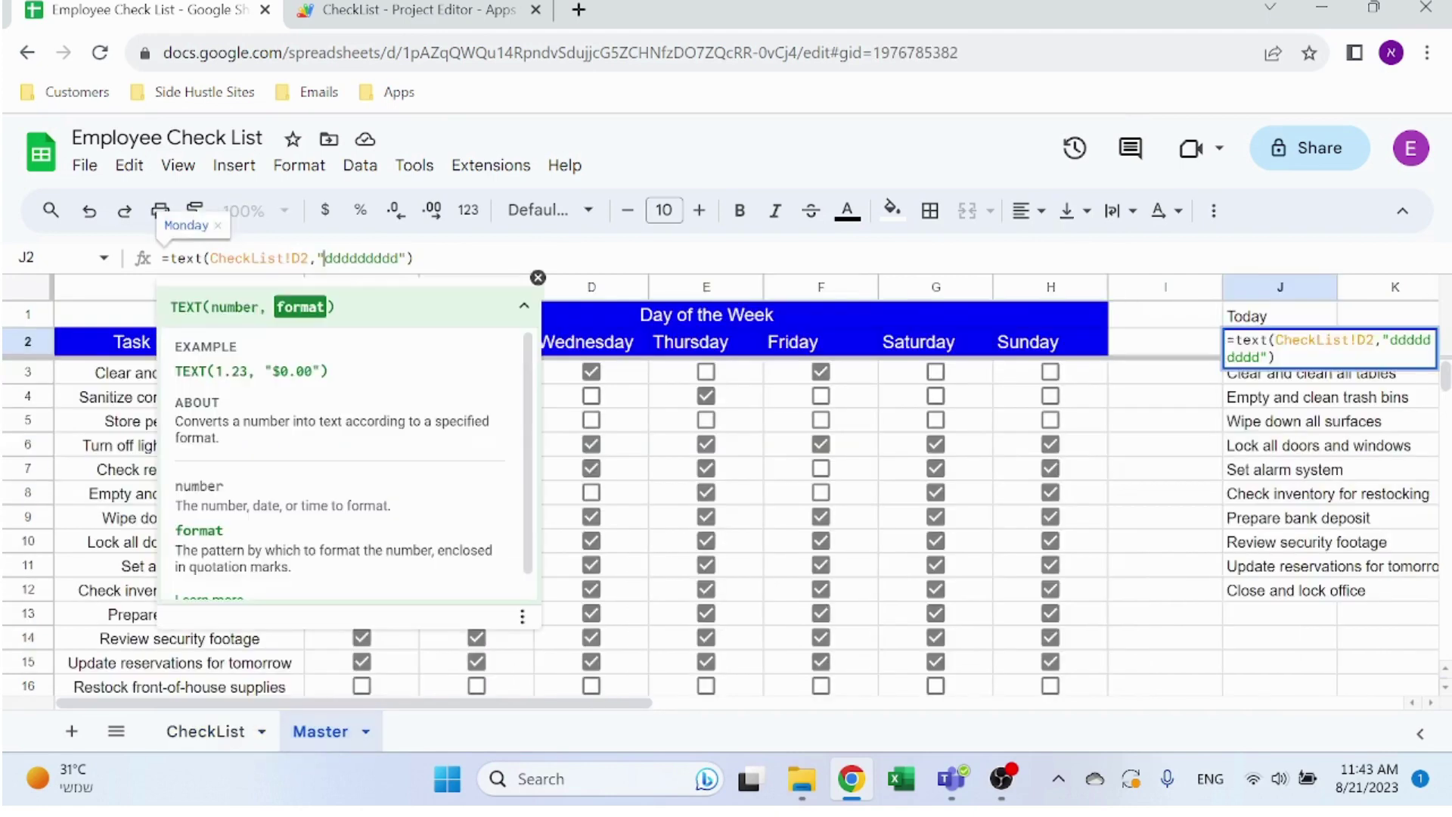
{"action": "left_click_drag", "start_coordinate": [324, 258], "coordinate": [398, 258]}
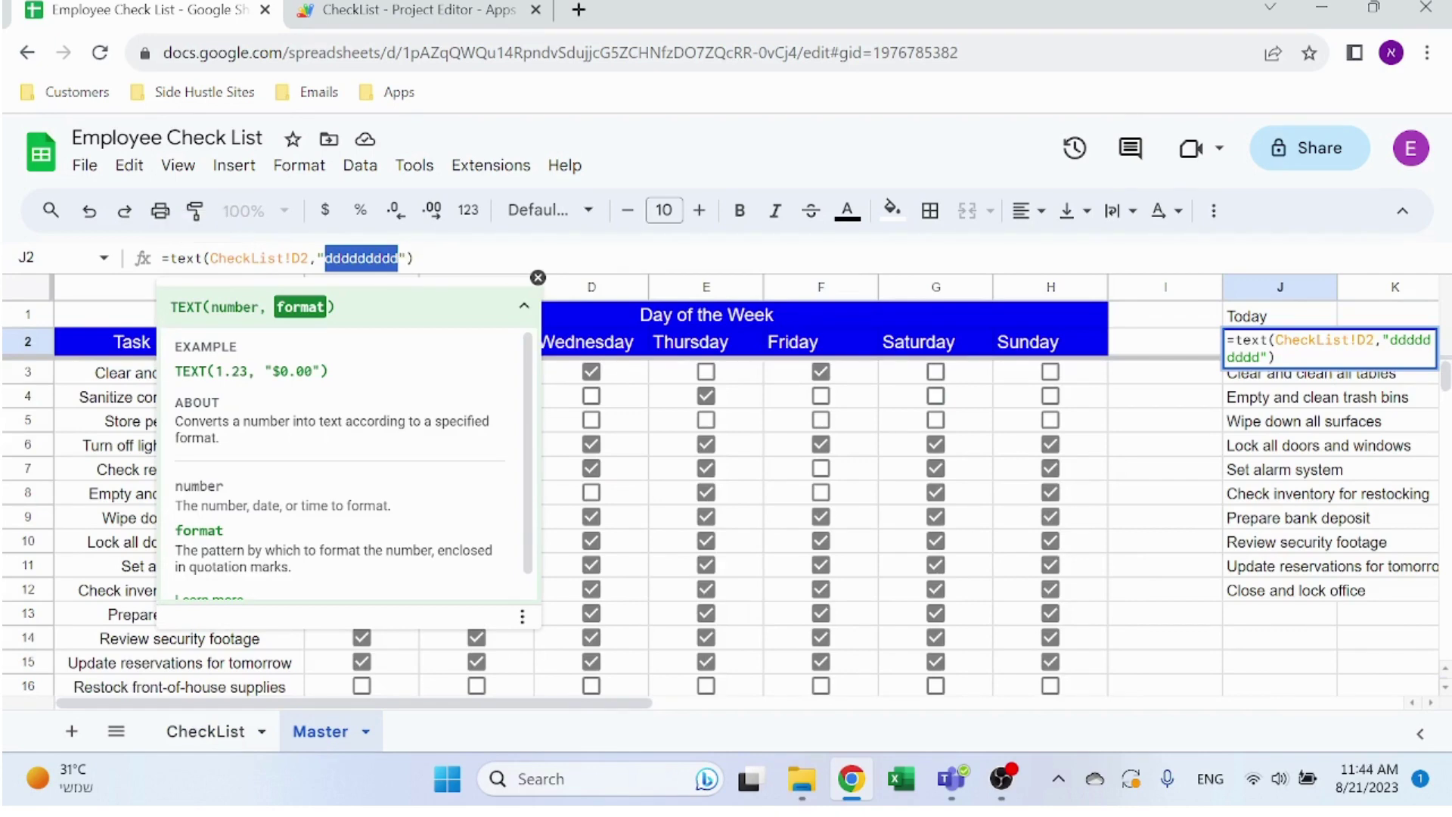
{"action": "left_click", "coordinate": [442, 267]}
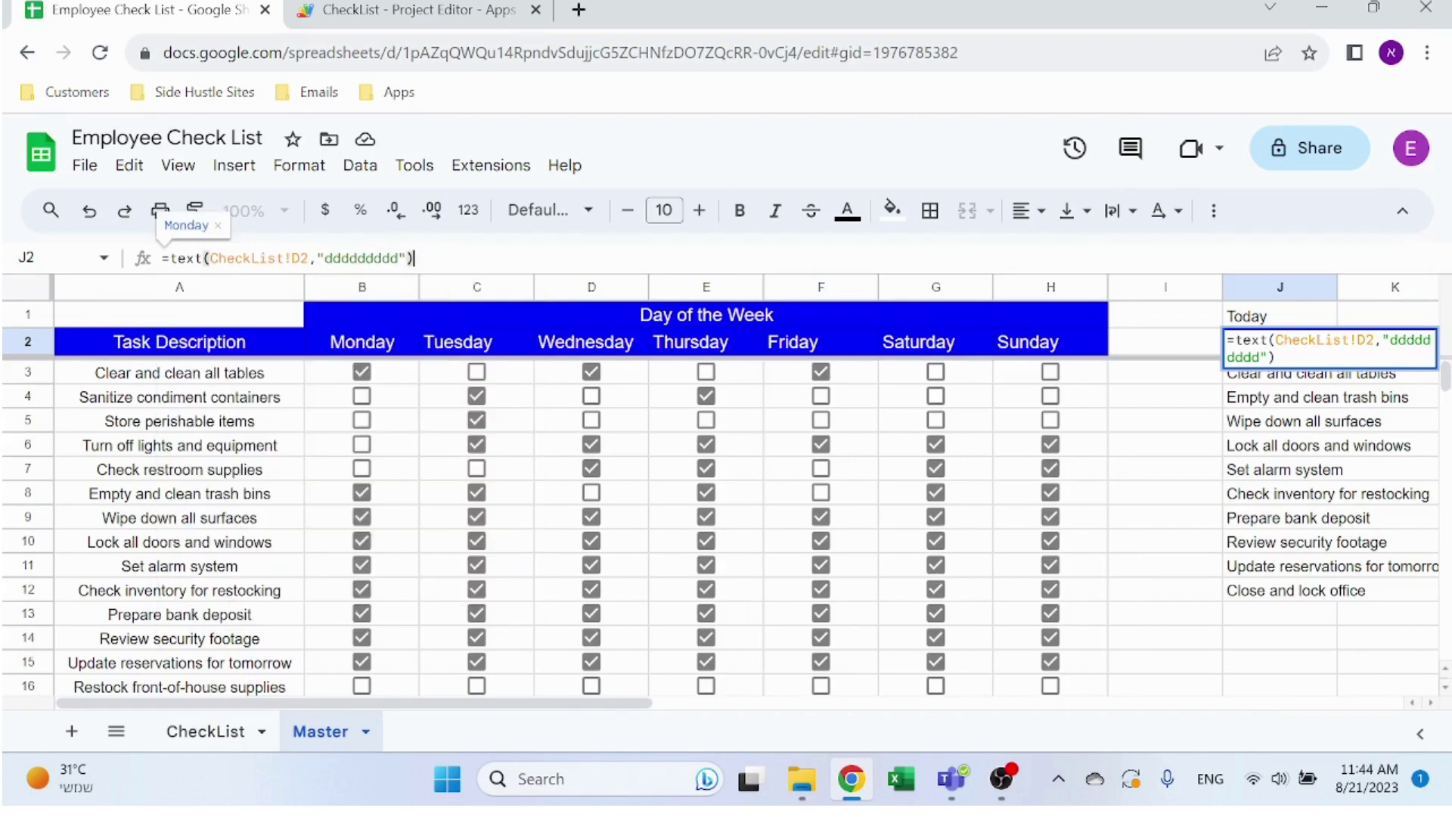
{"action": "key", "text": "Return"}
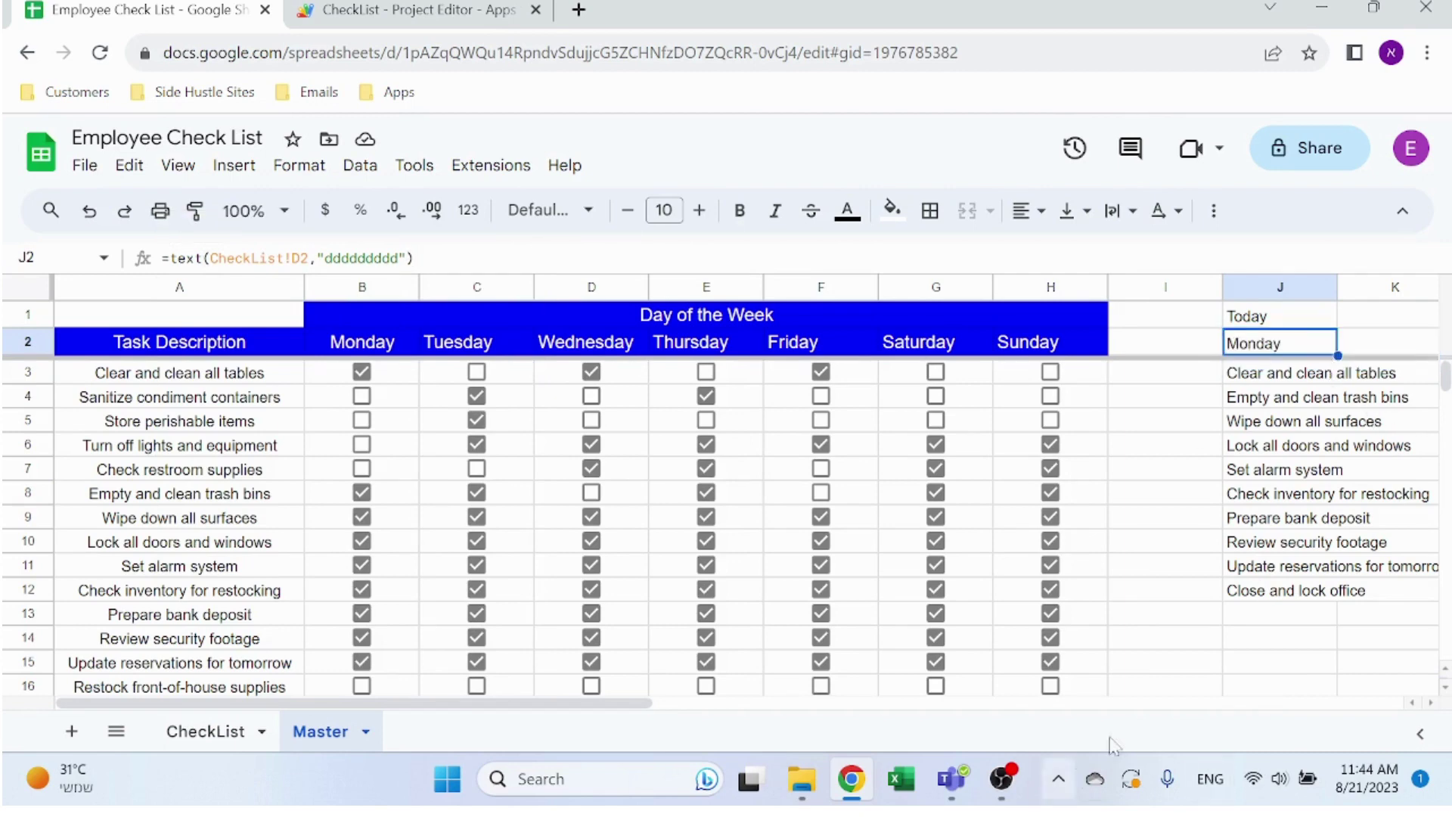
- Inspect the FILTER formula in J3, its A3:A900 range and its OFFSET condition, leaving the formula as it is
{"action": "left_click", "coordinate": [1272, 375]}
{"action": "left_click", "coordinate": [434, 264]}
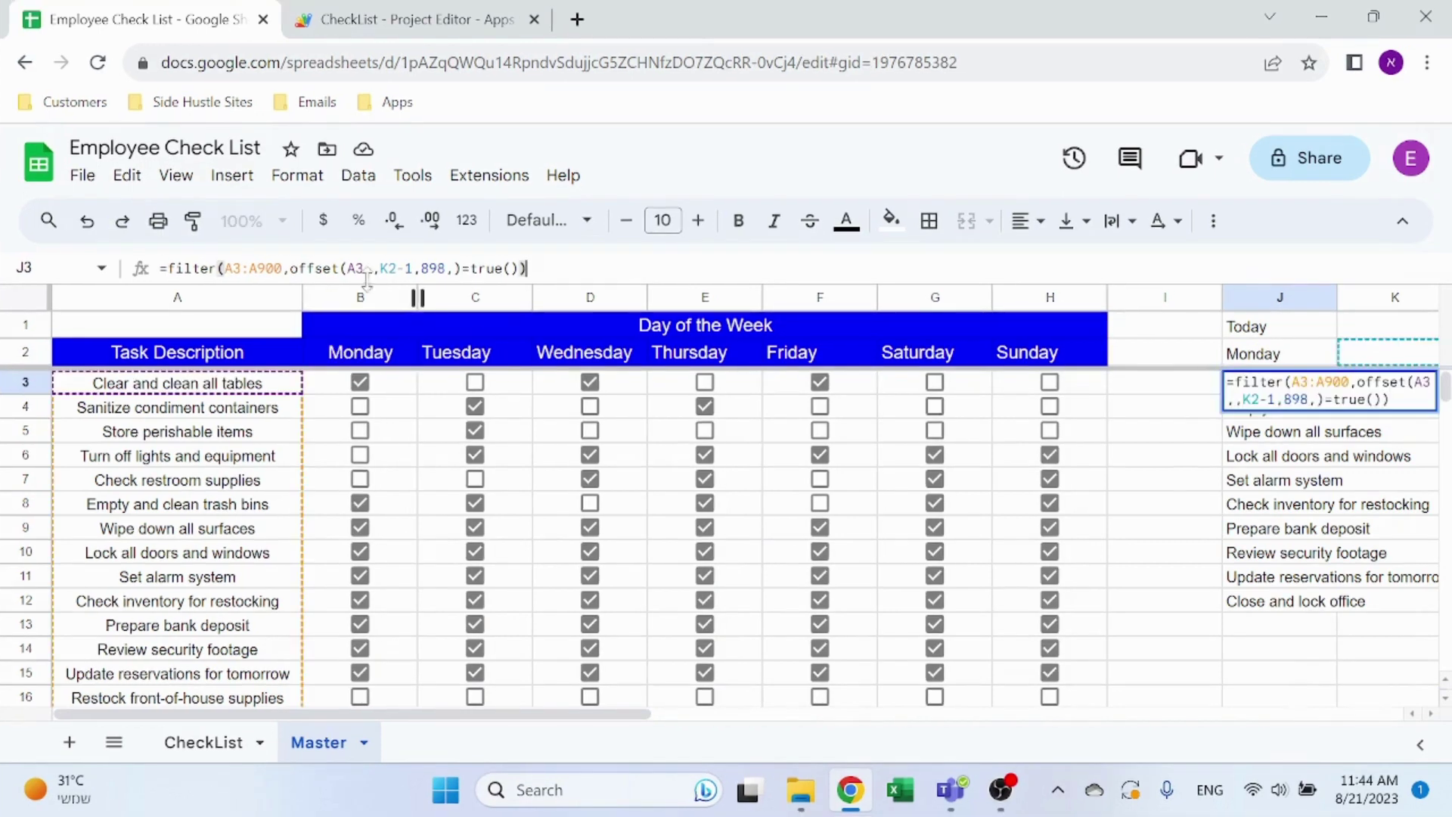
{"action": "left_click", "coordinate": [226, 259]}
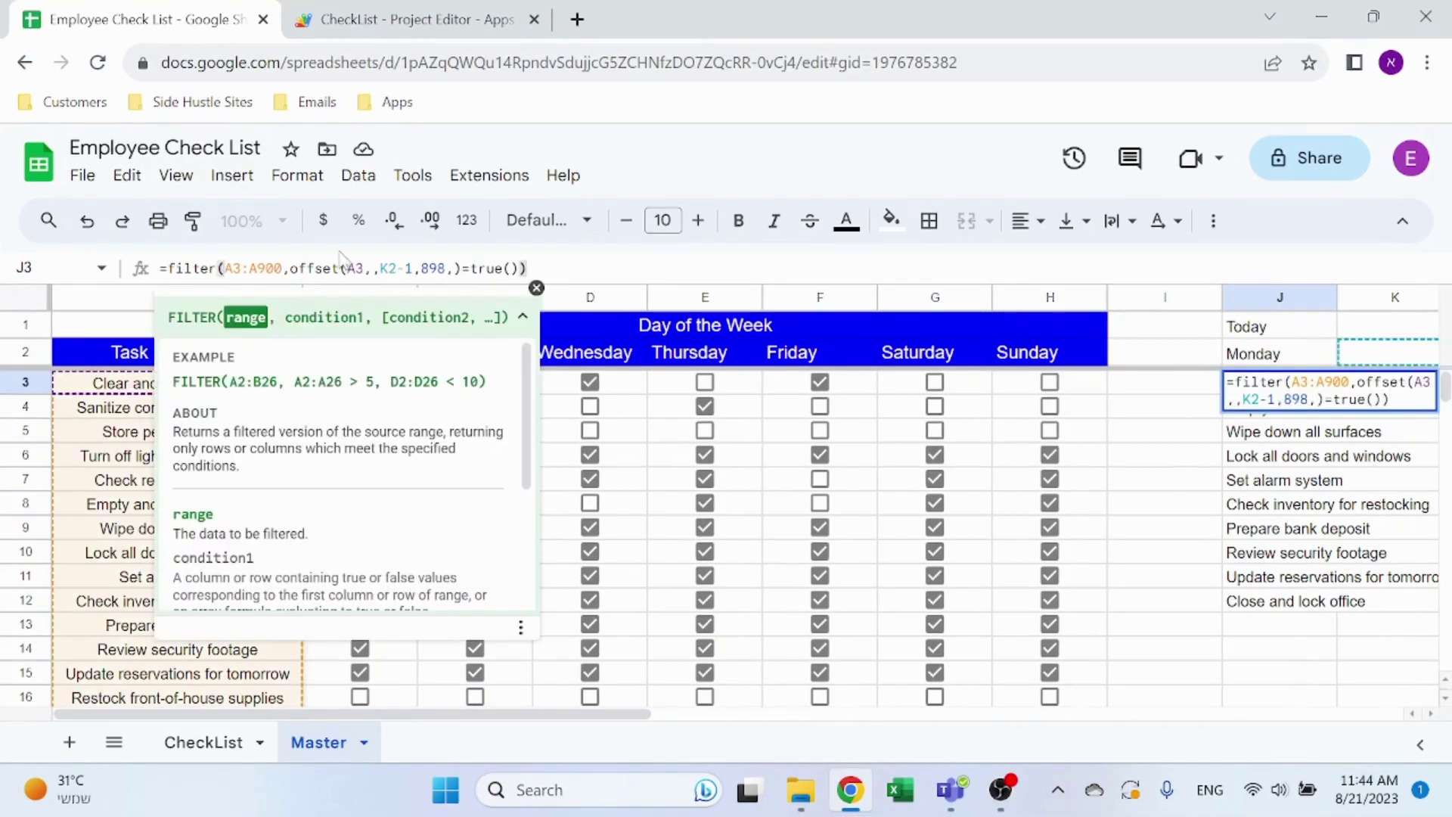
{"action": "left_click_drag", "start_coordinate": [226, 269], "coordinate": [290, 269]}
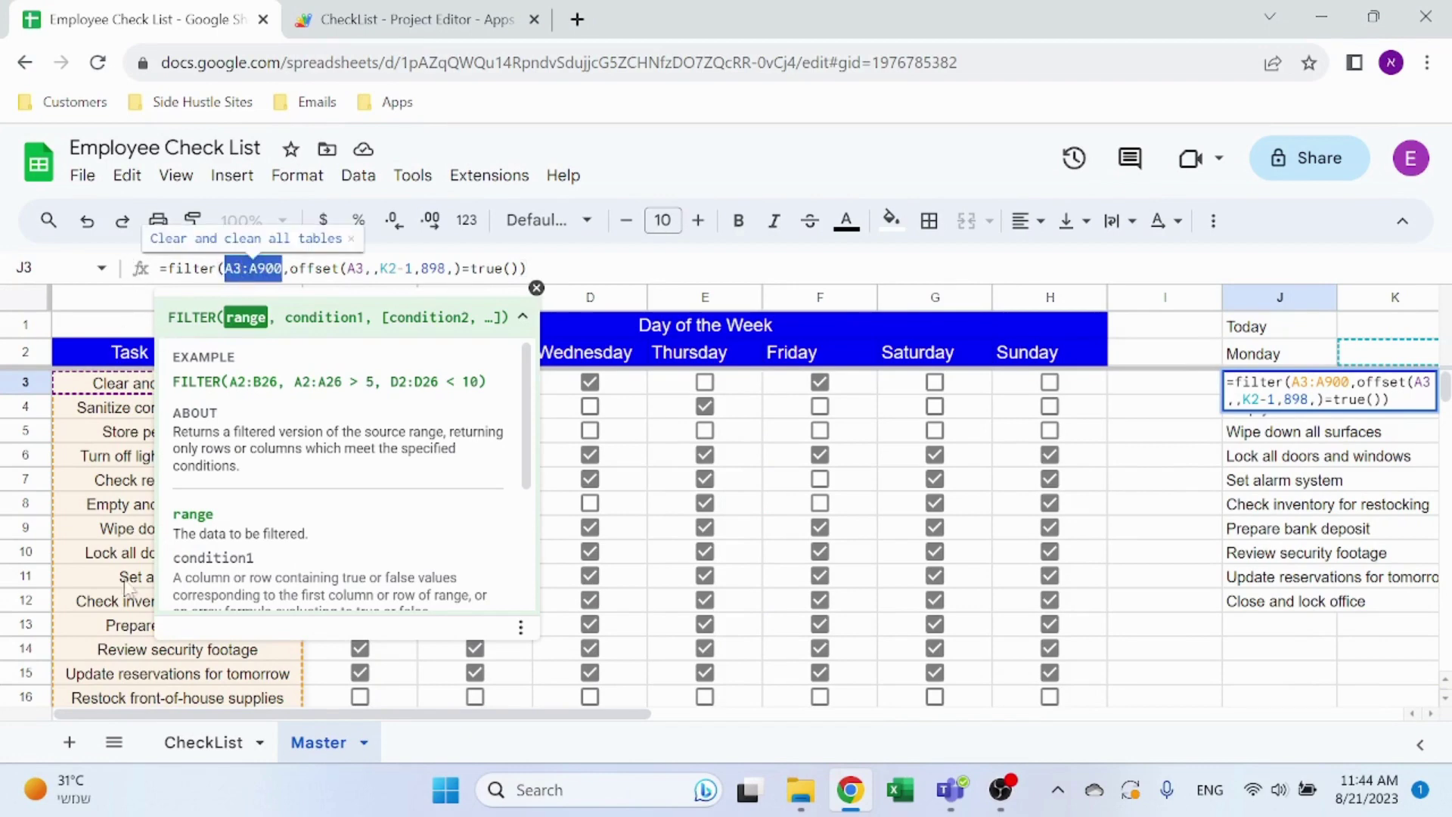
{"action": "left_click", "coordinate": [306, 268]}
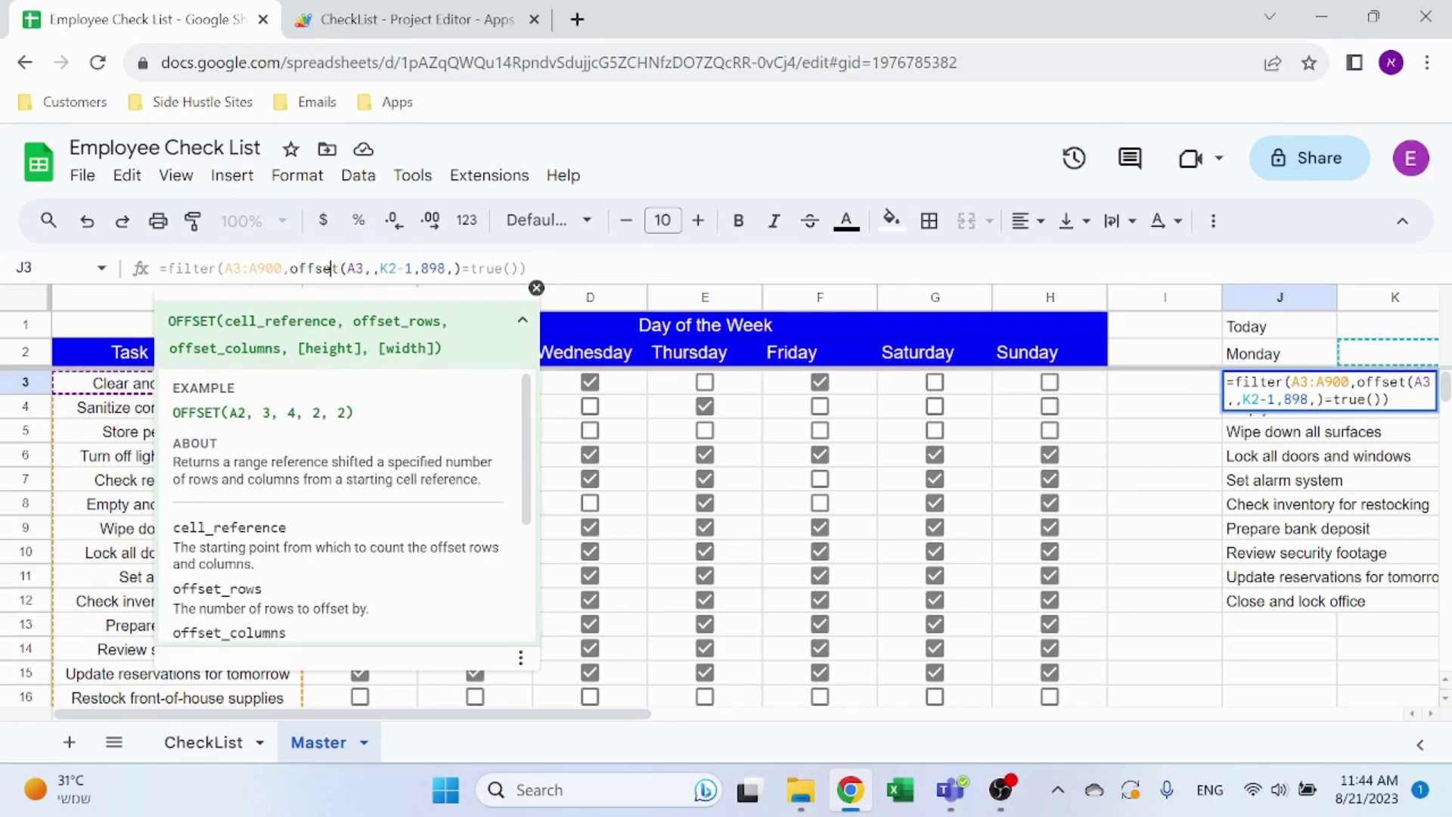
{"action": "left_click_drag", "start_coordinate": [297, 267], "coordinate": [465, 268]}
{"action": "left_click", "coordinate": [321, 269]}
{"action": "key", "text": "Escape"}
- Compare the current weekday in J2 with the Monday and Tuesday schedule columns and the task list
{"action": "left_click", "coordinate": [590, 296]}
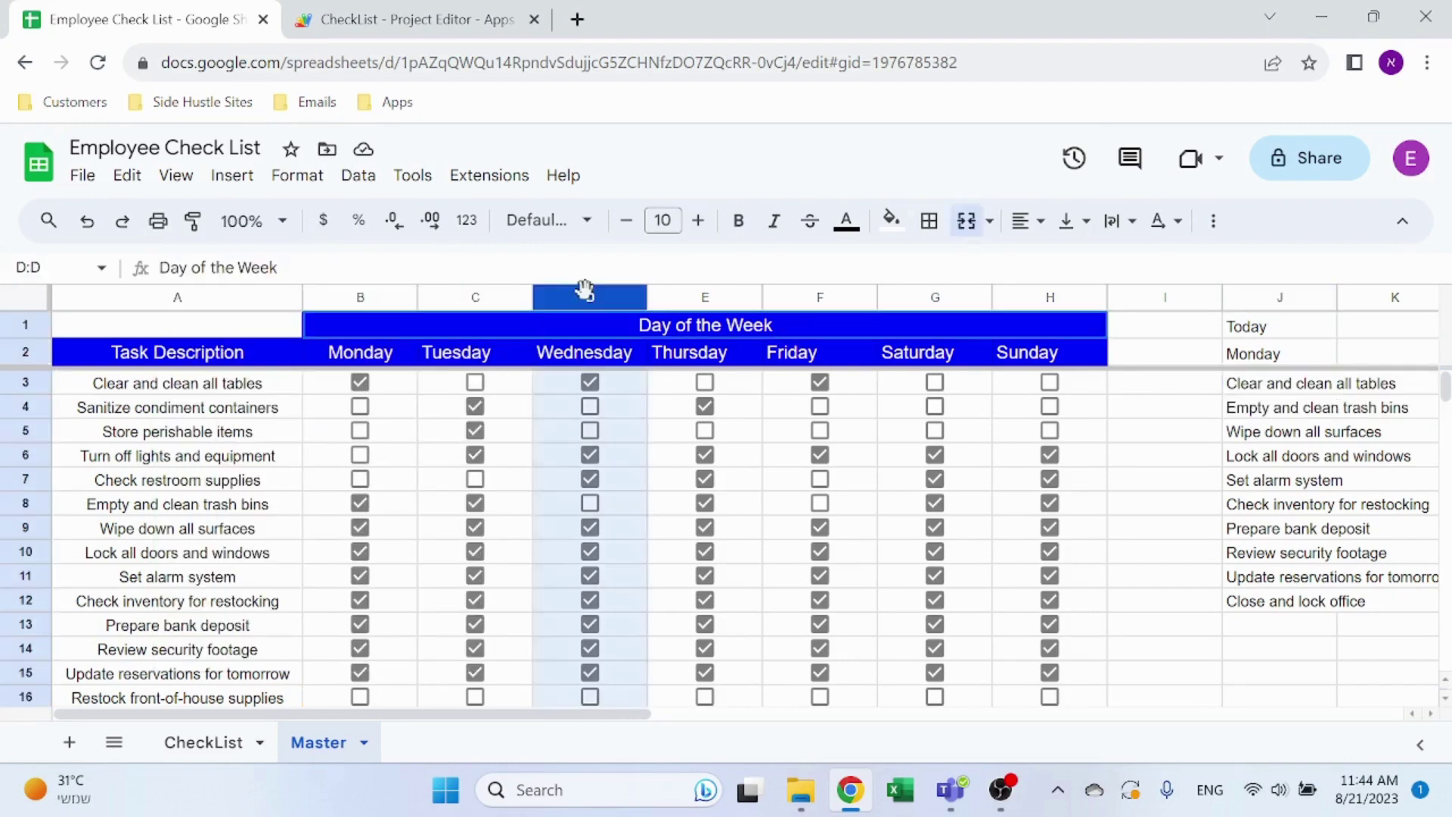
{"action": "left_click", "coordinate": [1280, 360]}
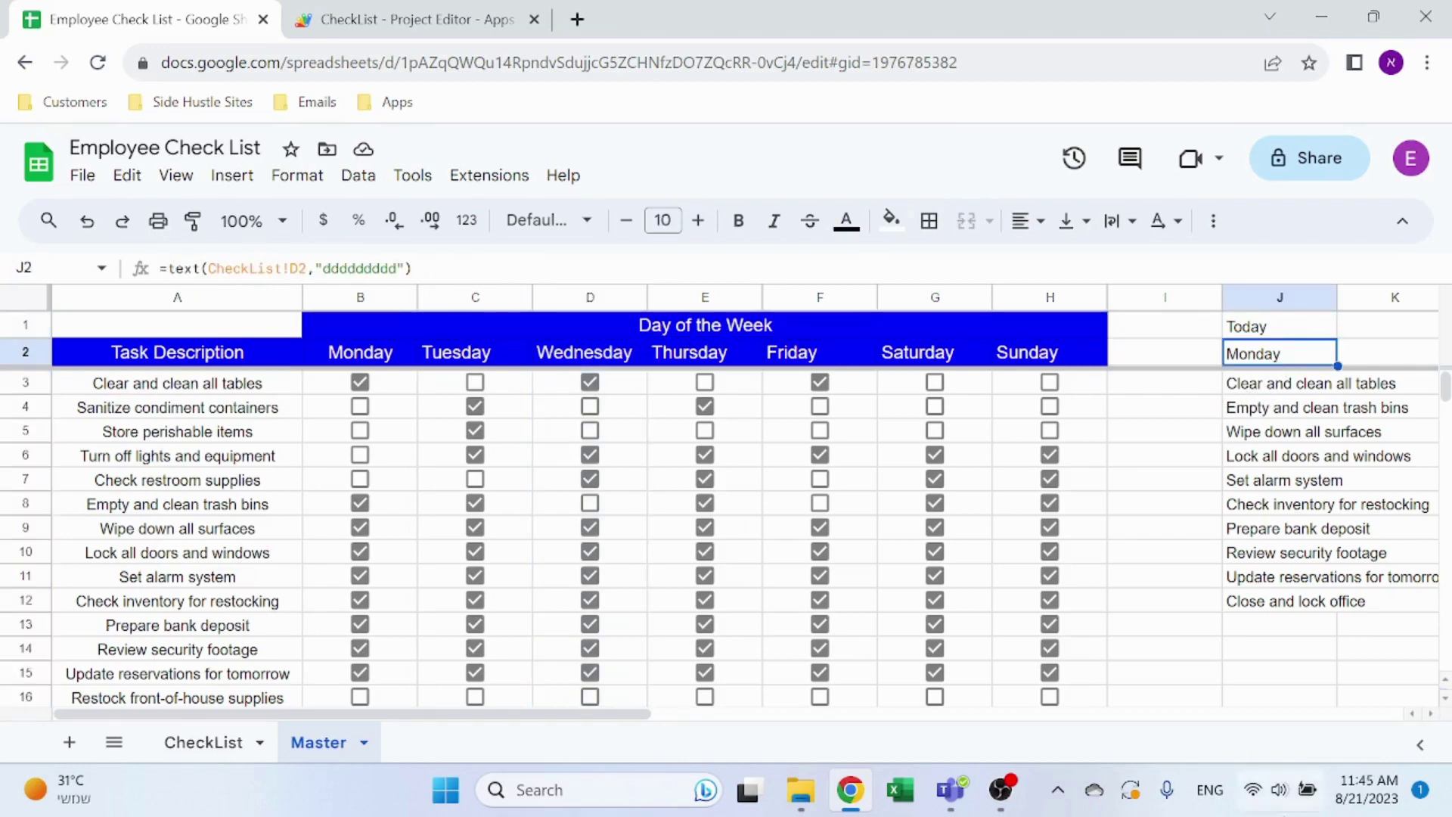
{"action": "left_click", "coordinate": [384, 298]}
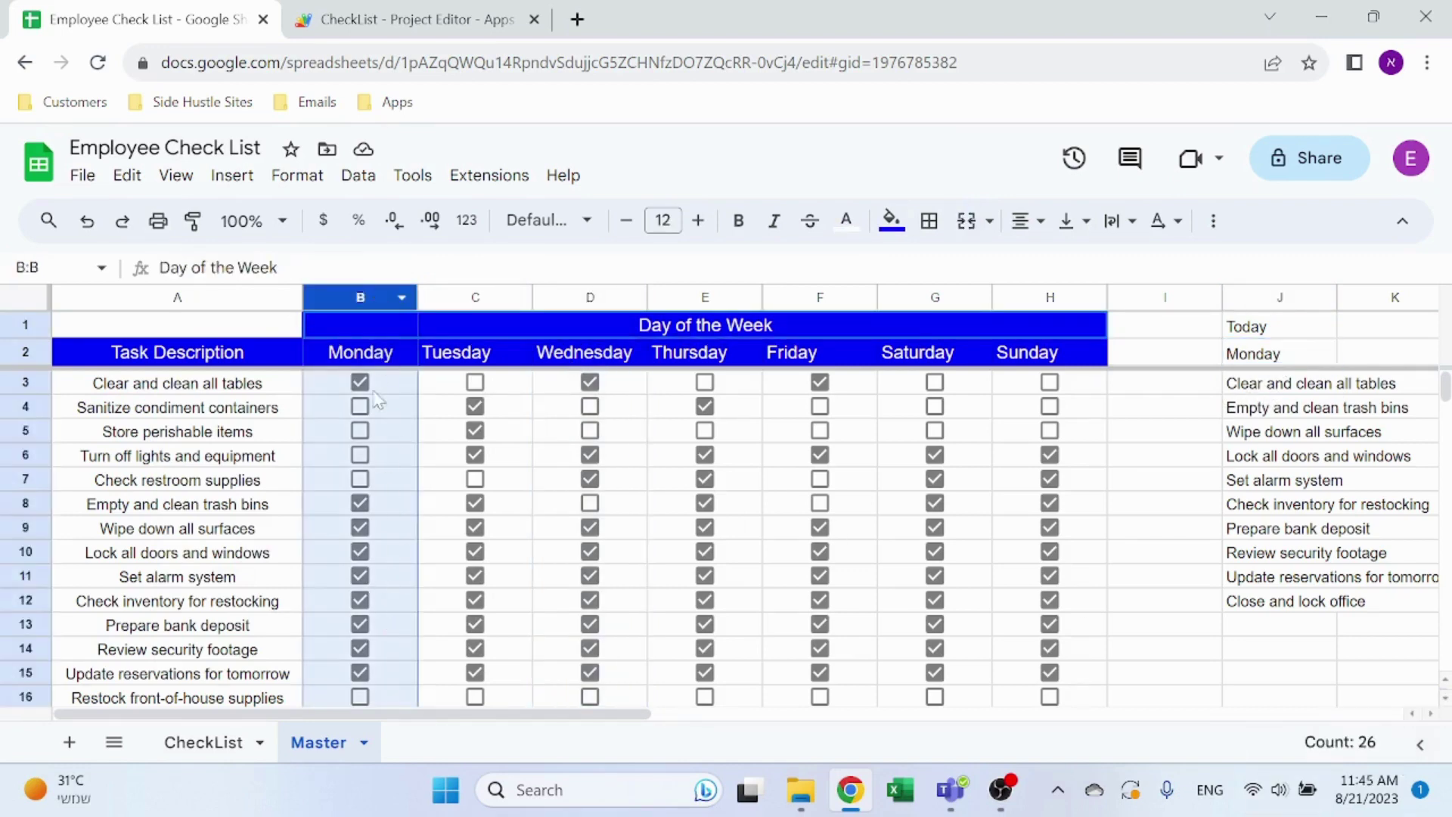
{"action": "left_click_drag", "start_coordinate": [213, 382], "coordinate": [212, 629]}
{"action": "left_click", "coordinate": [360, 297]}
{"action": "left_click", "coordinate": [475, 297]}
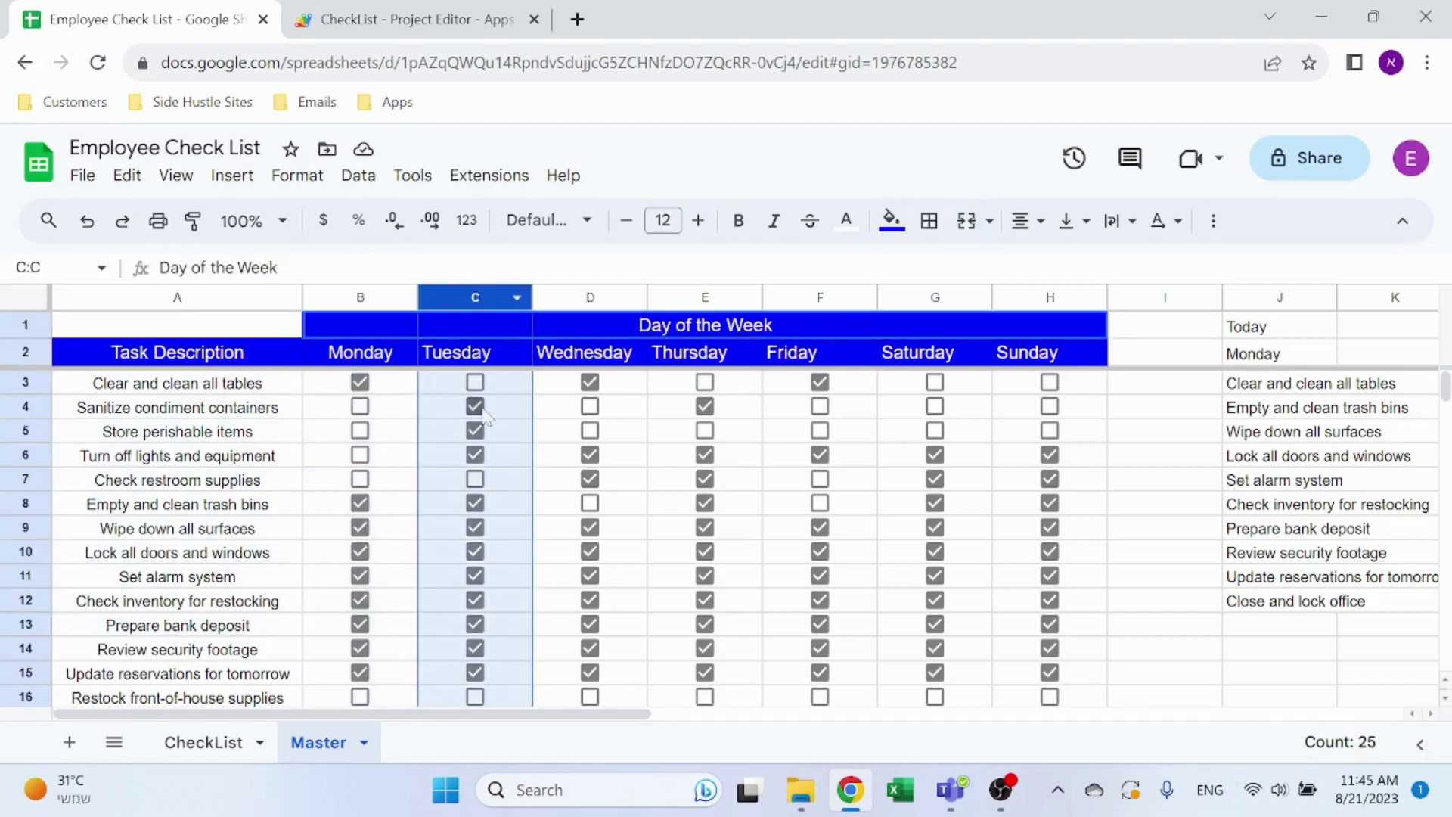
{"action": "left_click", "coordinate": [475, 430]}
- Examine the OFFSET part of the FILTER formula in J3 and leave the formula as it is
{"action": "left_click", "coordinate": [1253, 382]}
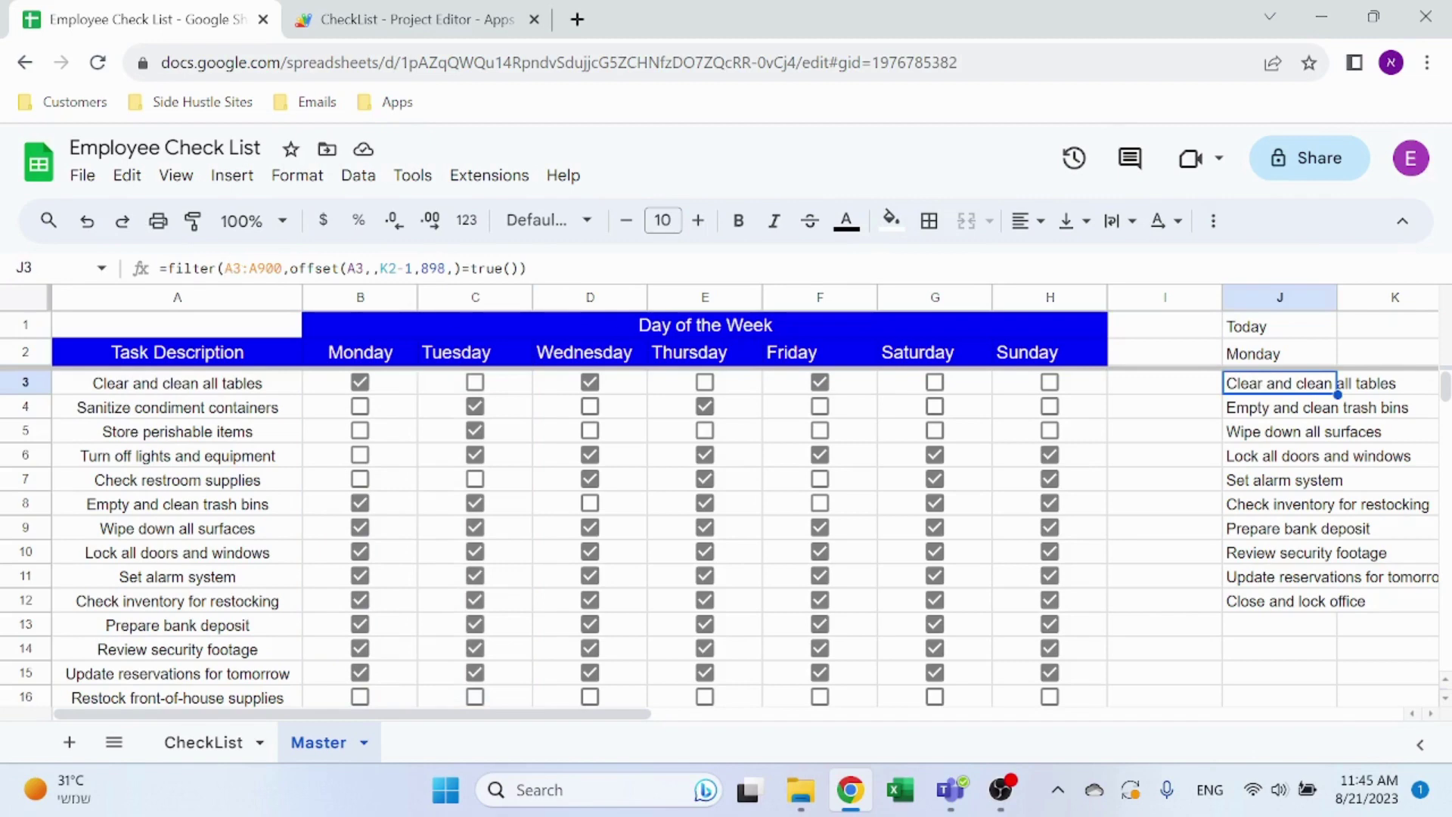
{"action": "left_click", "coordinate": [222, 267]}
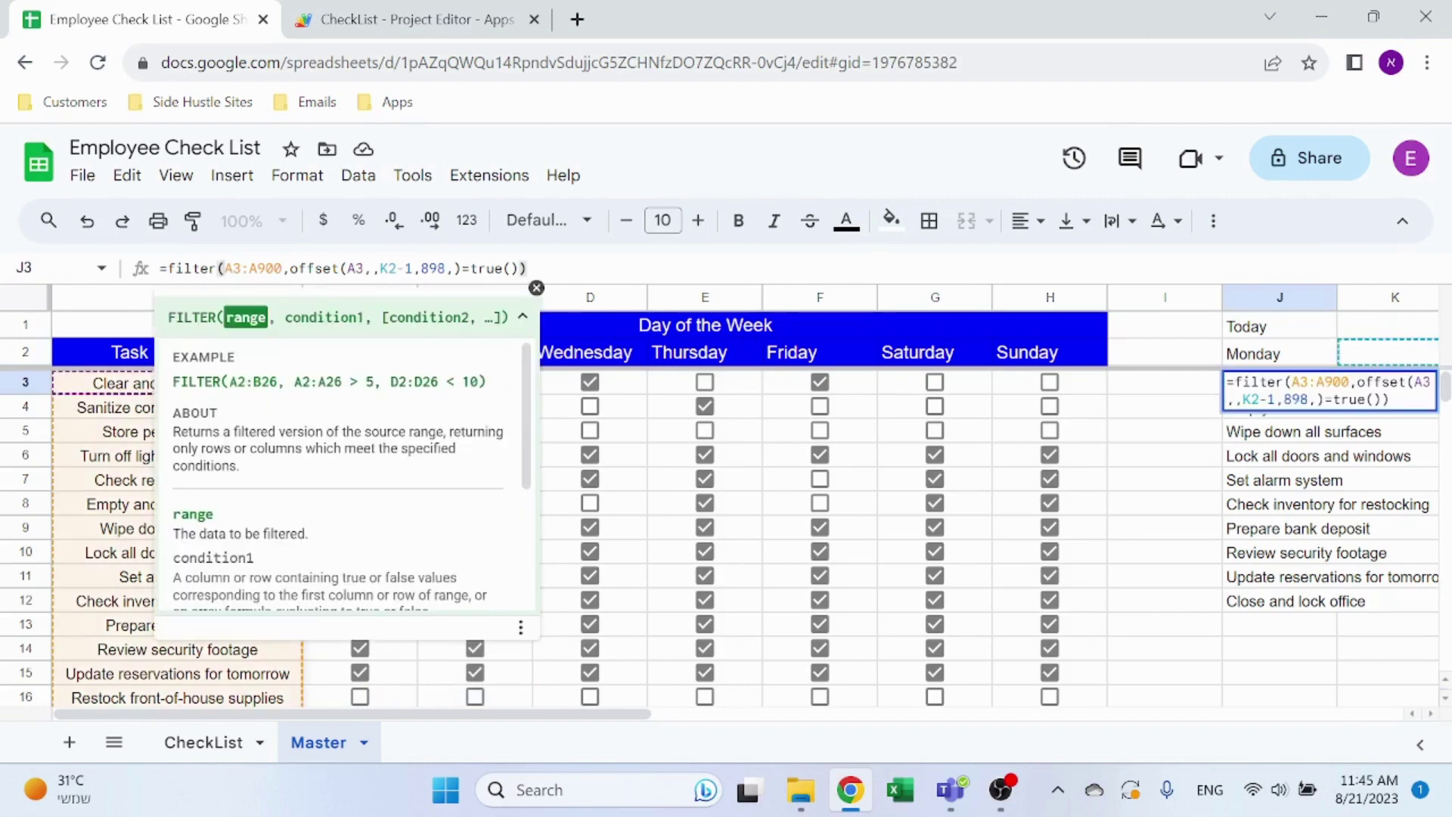
{"action": "left_click_drag", "start_coordinate": [290, 268], "coordinate": [461, 268]}
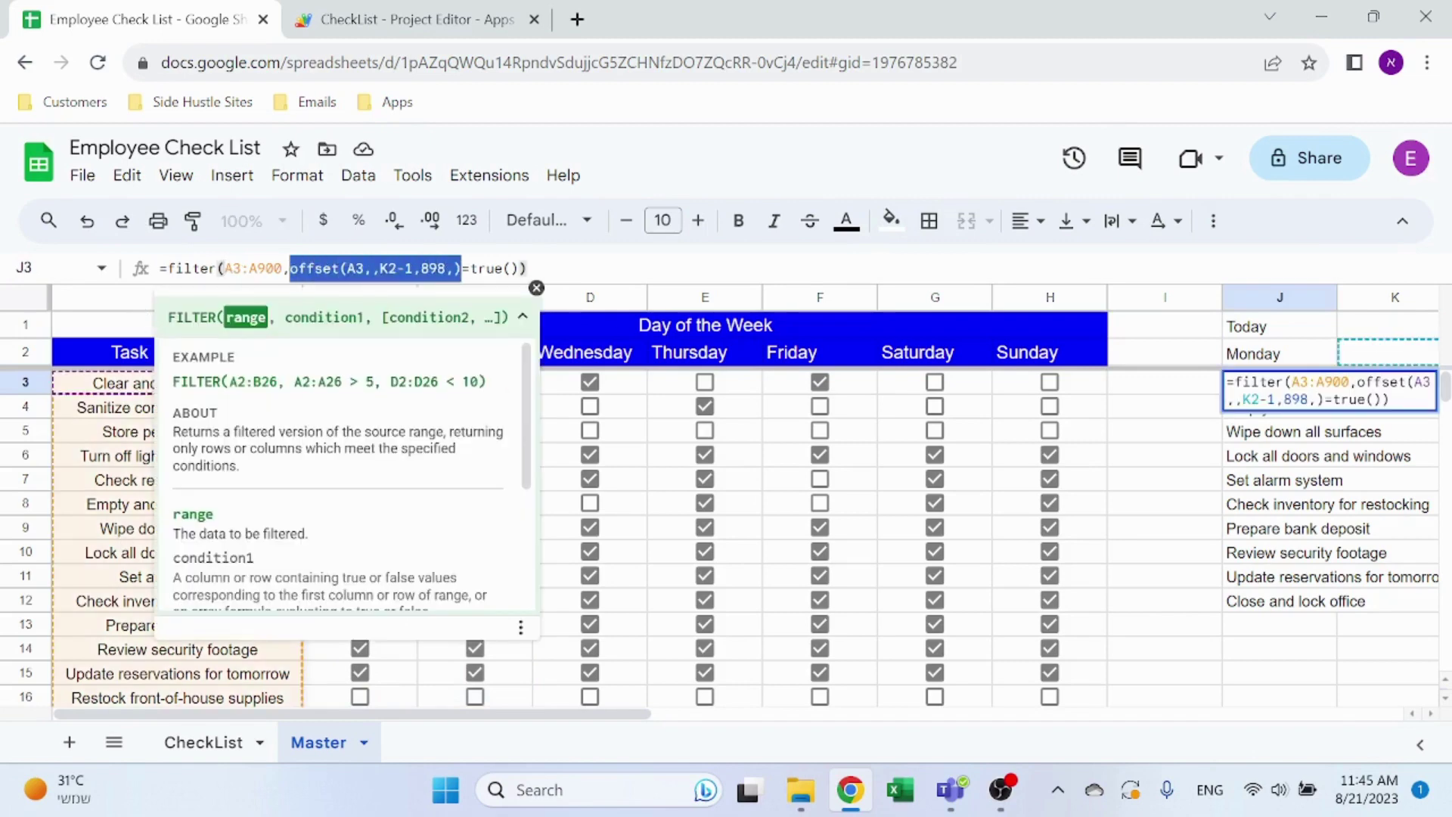
{"action": "key", "text": "Escape"}
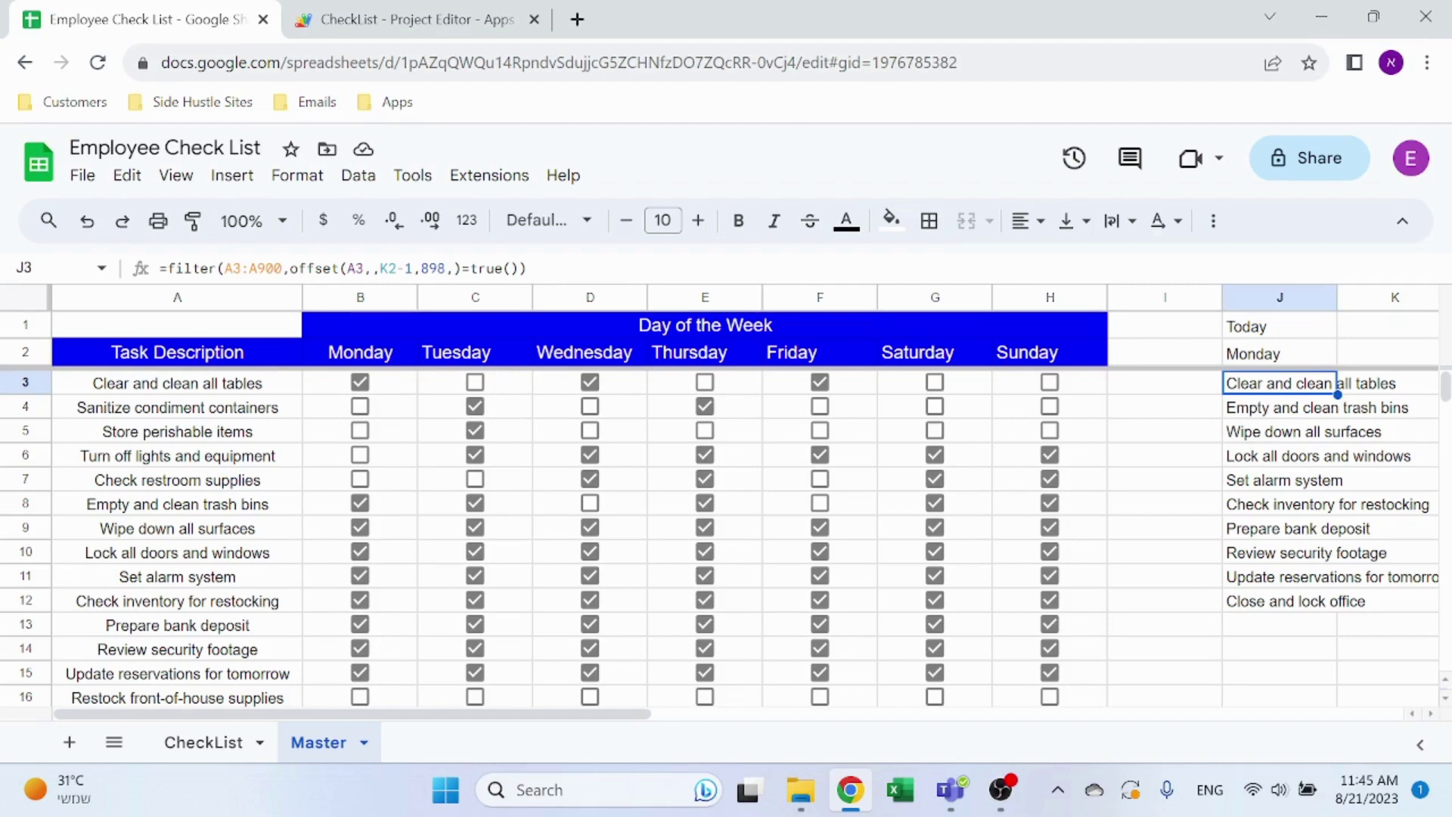
- Examine each argument of the OFFSET function and the TRUE condition in J3's FILTER formula
{"action": "left_click", "coordinate": [346, 268]}
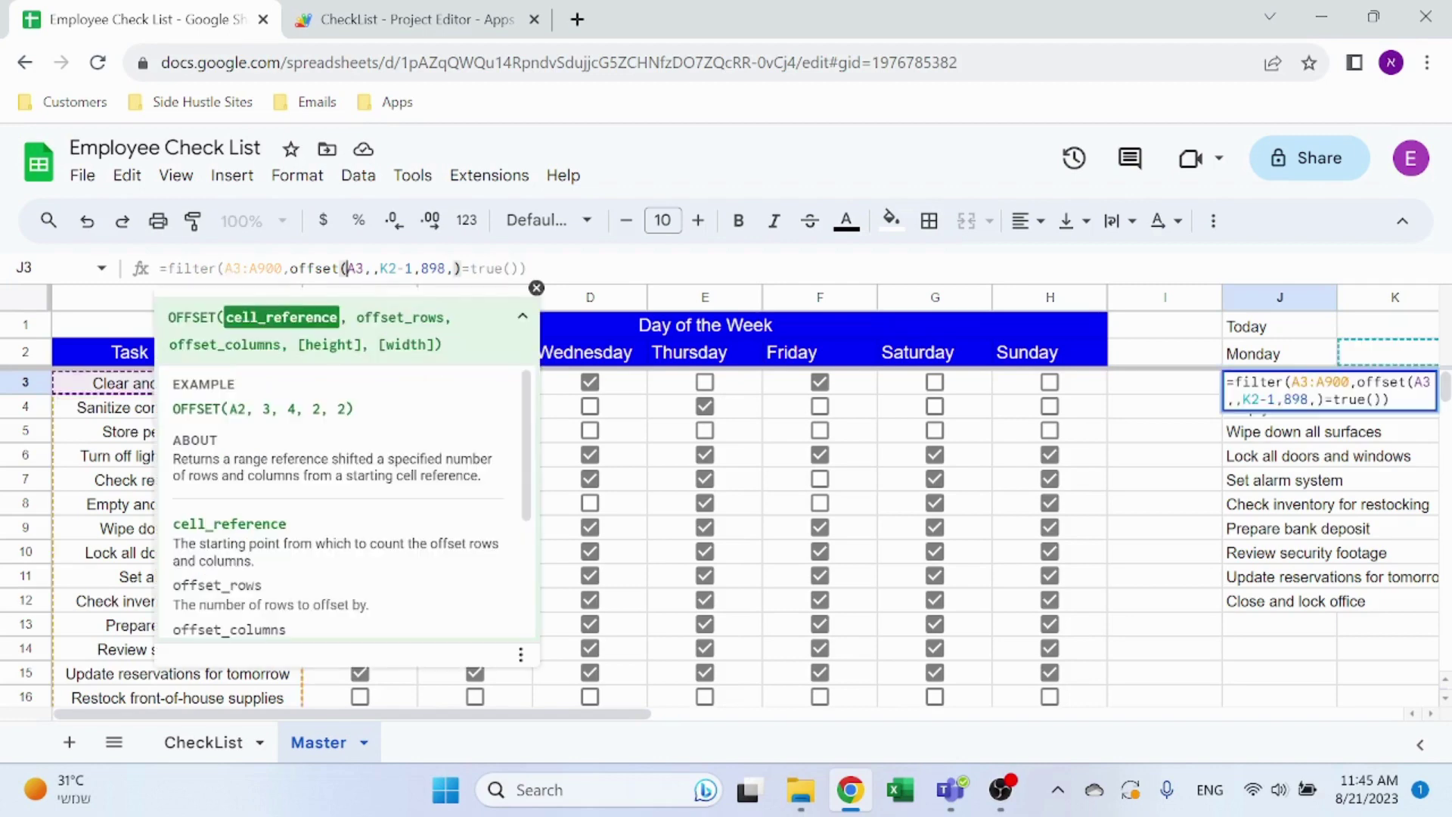
{"action": "left_click_drag", "start_coordinate": [351, 269], "coordinate": [364, 269]}
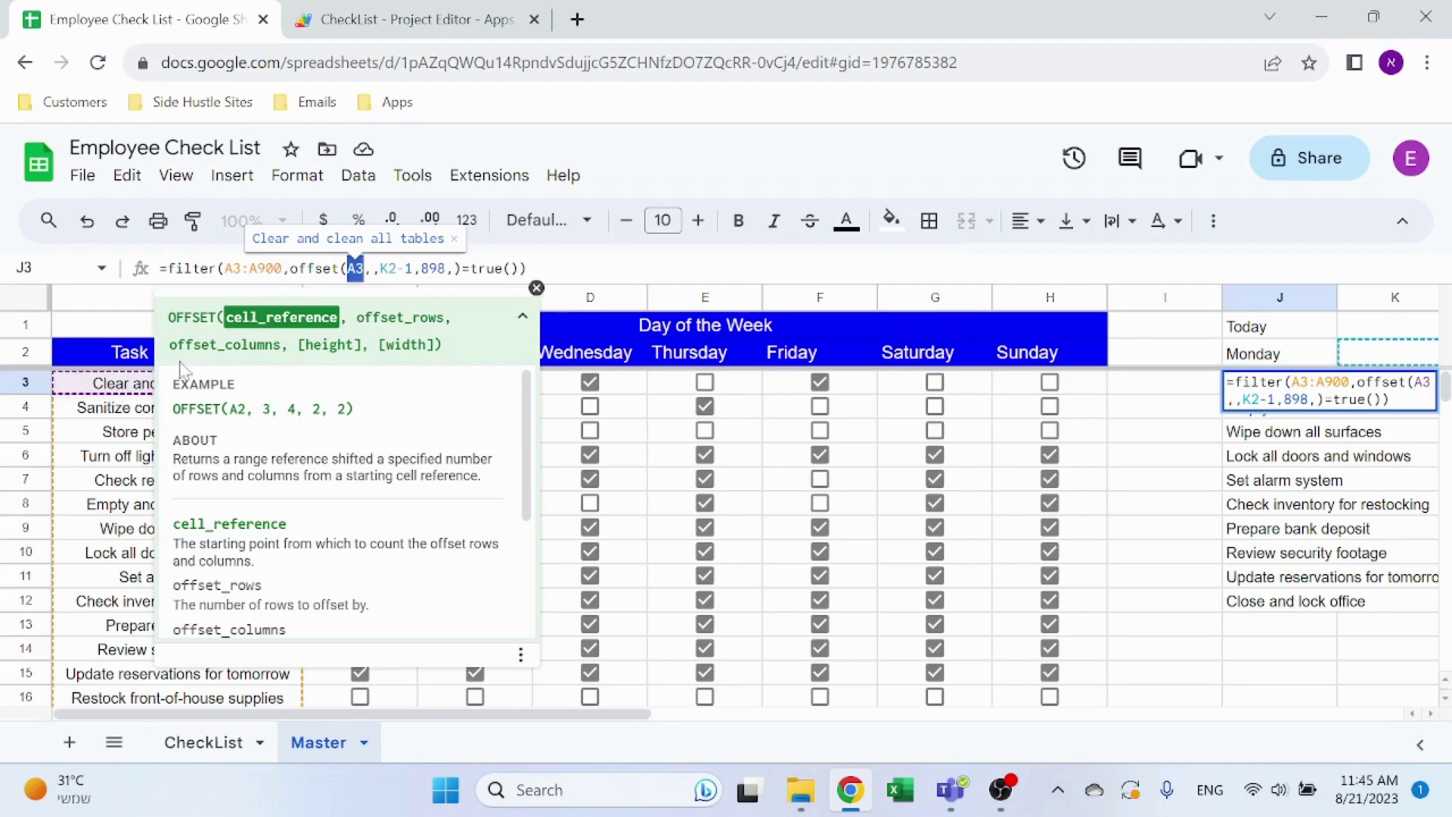
{"action": "left_click", "coordinate": [372, 268]}
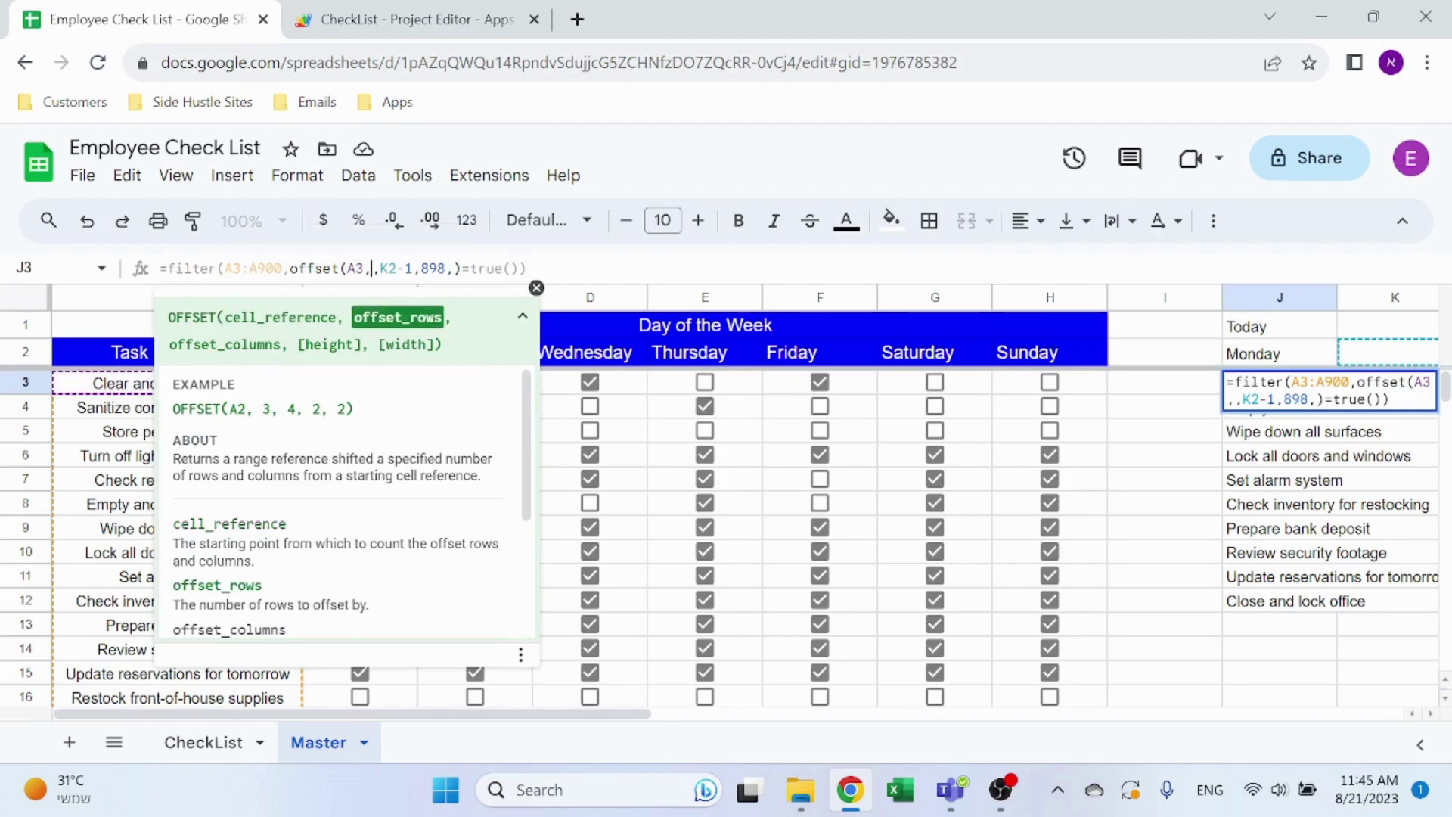
{"action": "left_click", "coordinate": [371, 269]}
{"action": "left_click", "coordinate": [380, 269]}
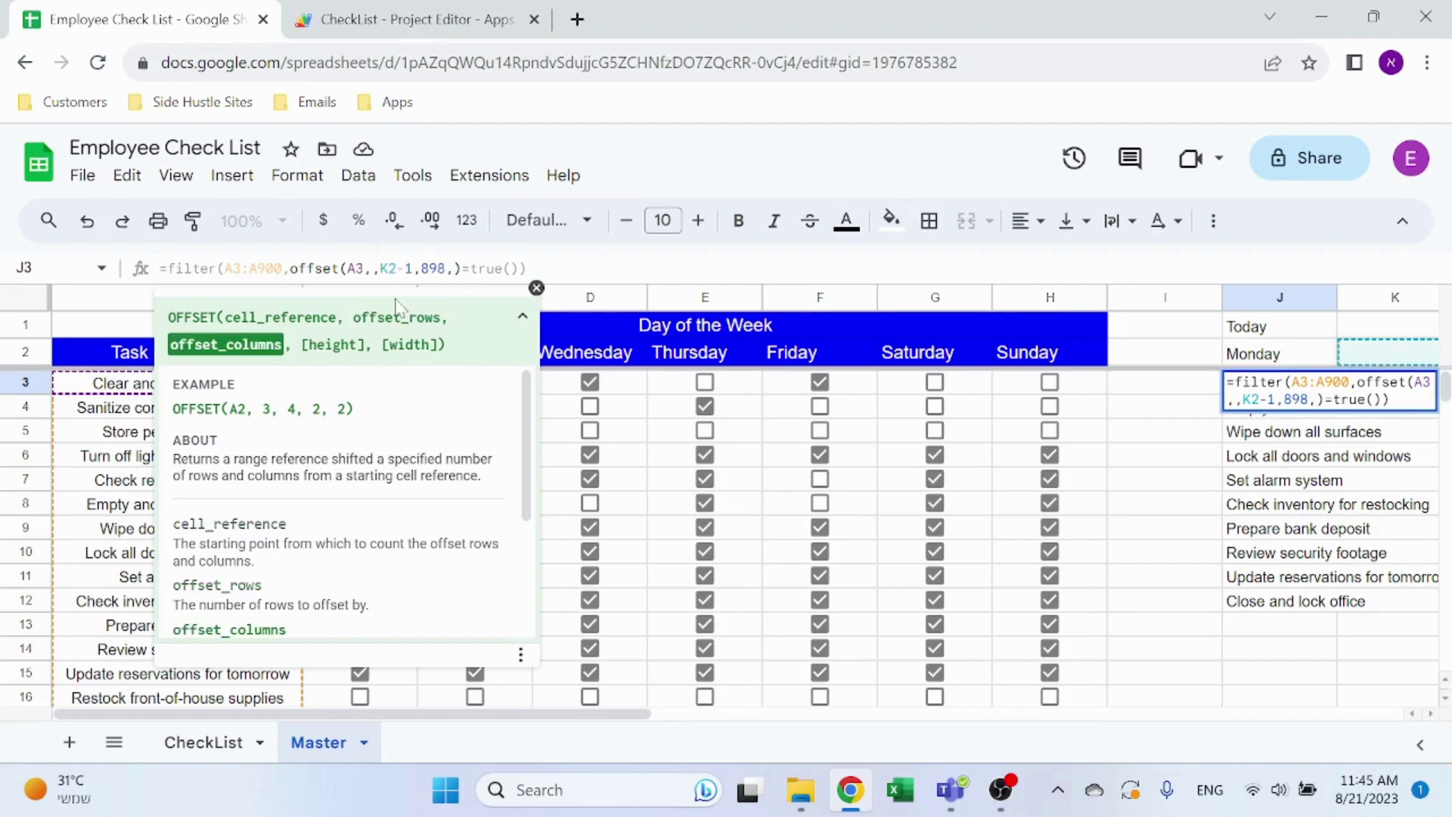
{"action": "left_click", "coordinate": [428, 269]}
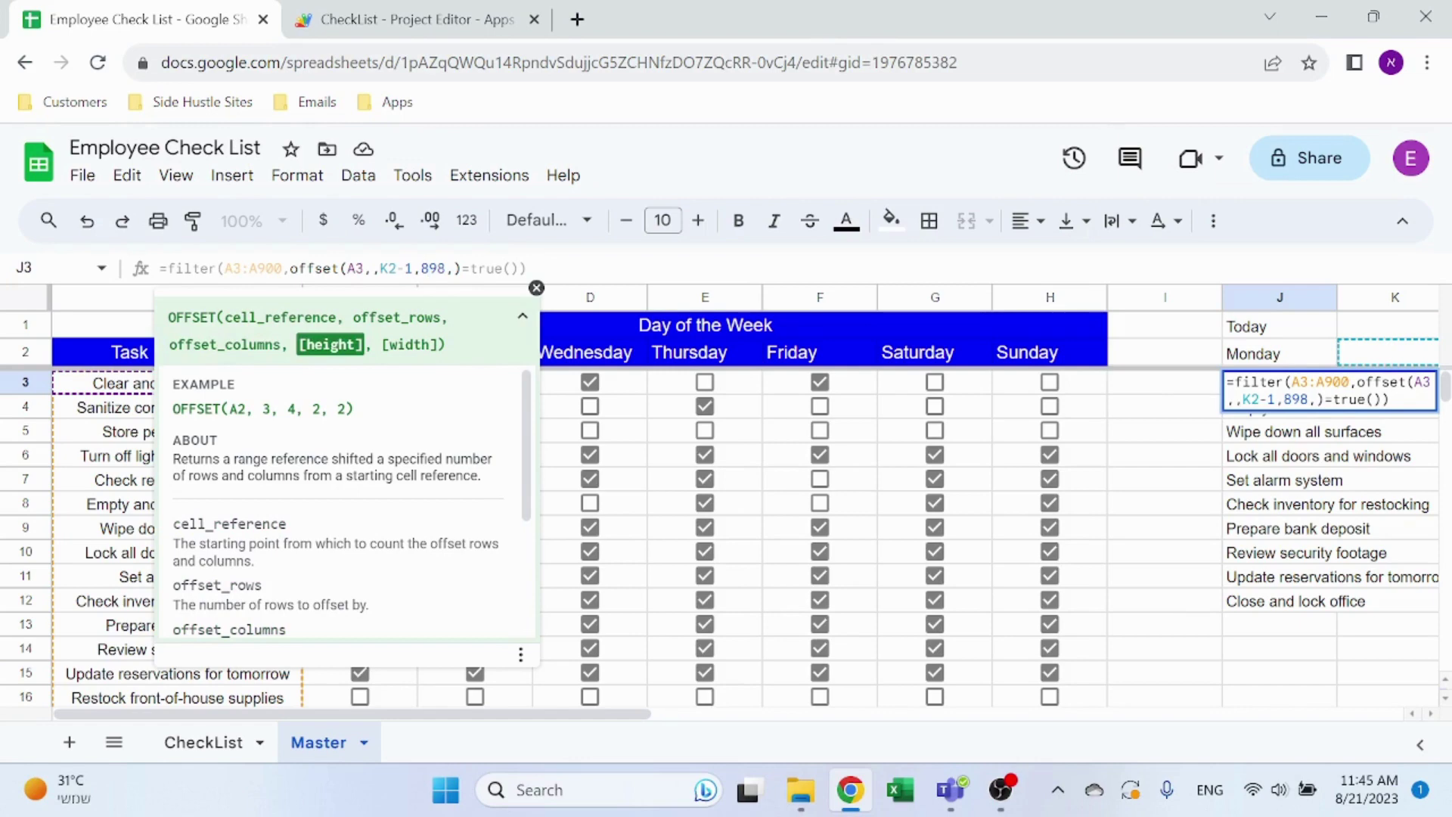
{"action": "left_click", "coordinate": [453, 268]}
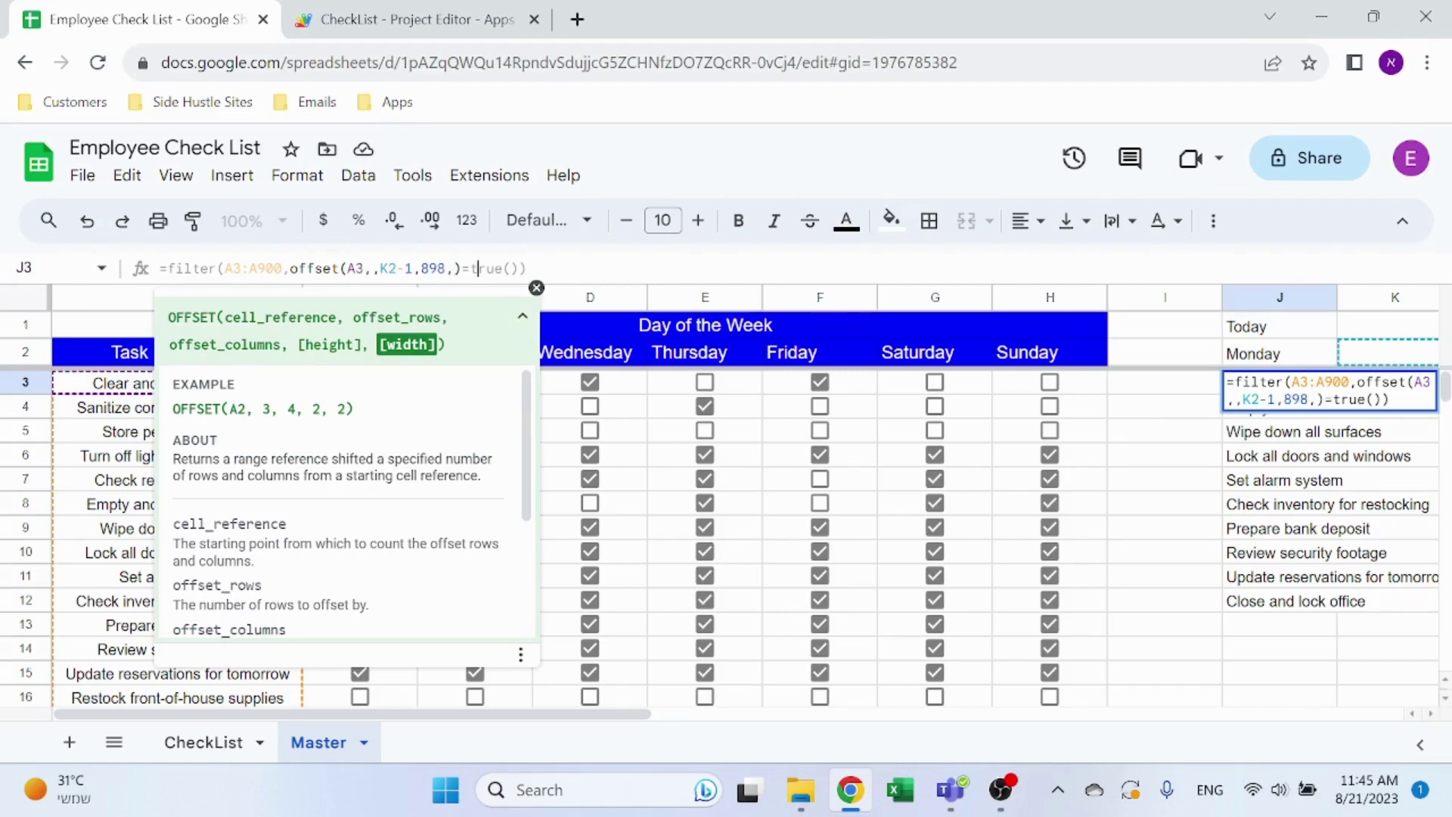
{"action": "left_click", "coordinate": [478, 268]}
{"action": "left_click", "coordinate": [512, 268]}
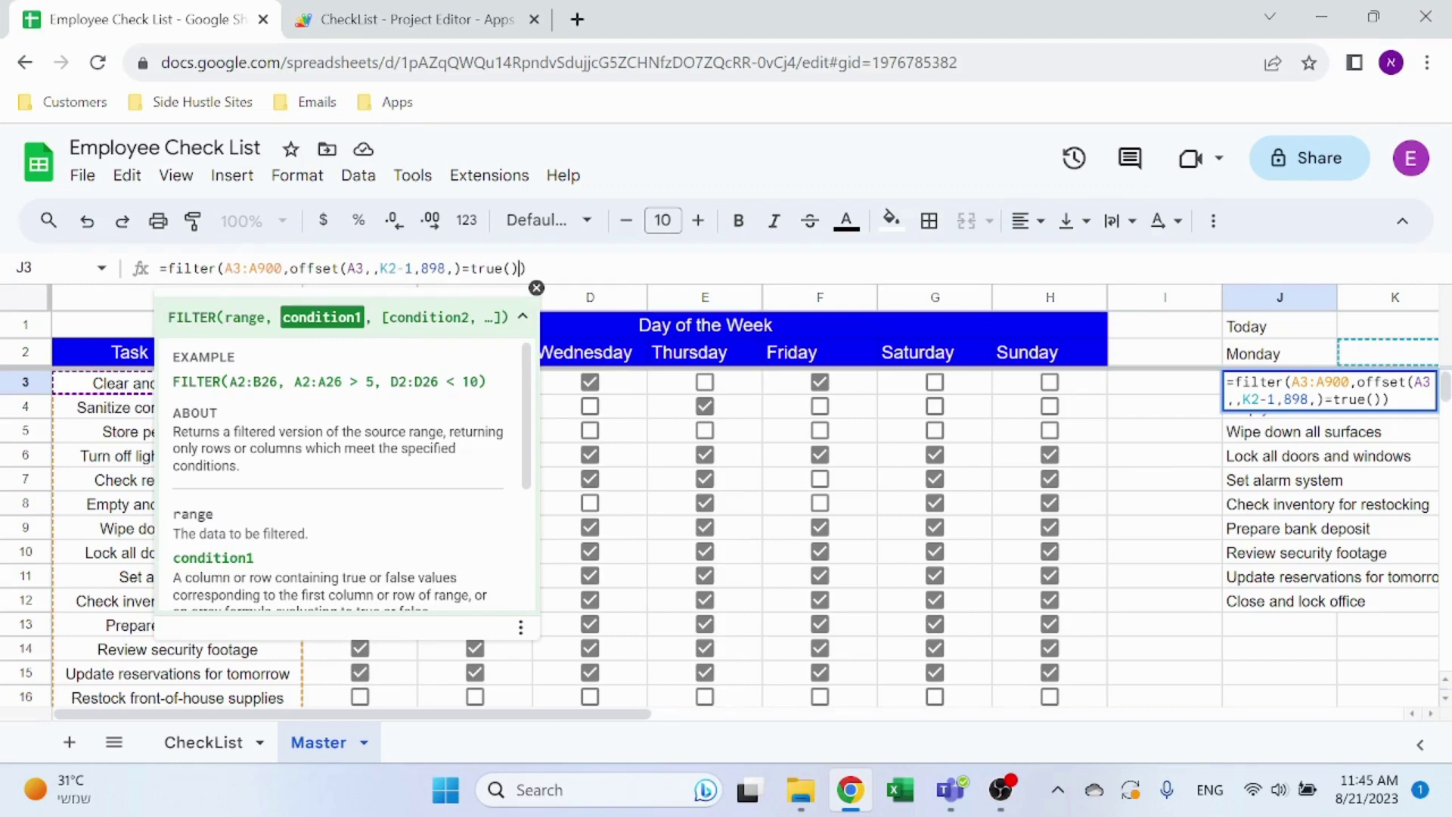
- Leave the formula unchanged, toggle the Wednesday checkbox for "Clear and clean all tables" and switch it back
{"action": "left_click", "coordinate": [597, 382]}
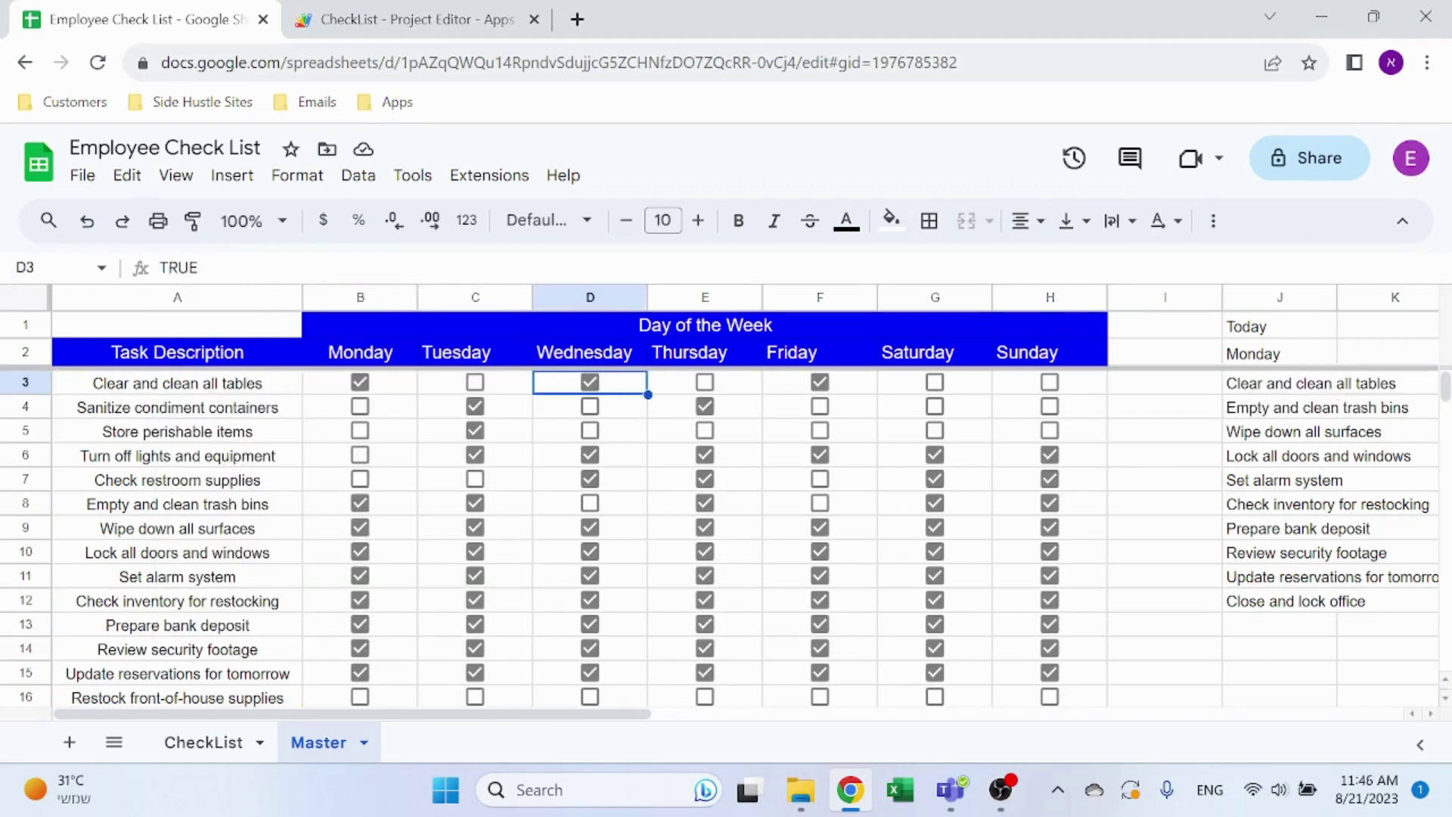
{"action": "left_click", "coordinate": [590, 382]}
{"action": "left_click", "coordinate": [590, 383]}
- Inspect how J3's FILTER formula uses K2, and review the MATCH formula in K2 and the weekday formula in J2
{"action": "left_click", "coordinate": [1262, 394]}
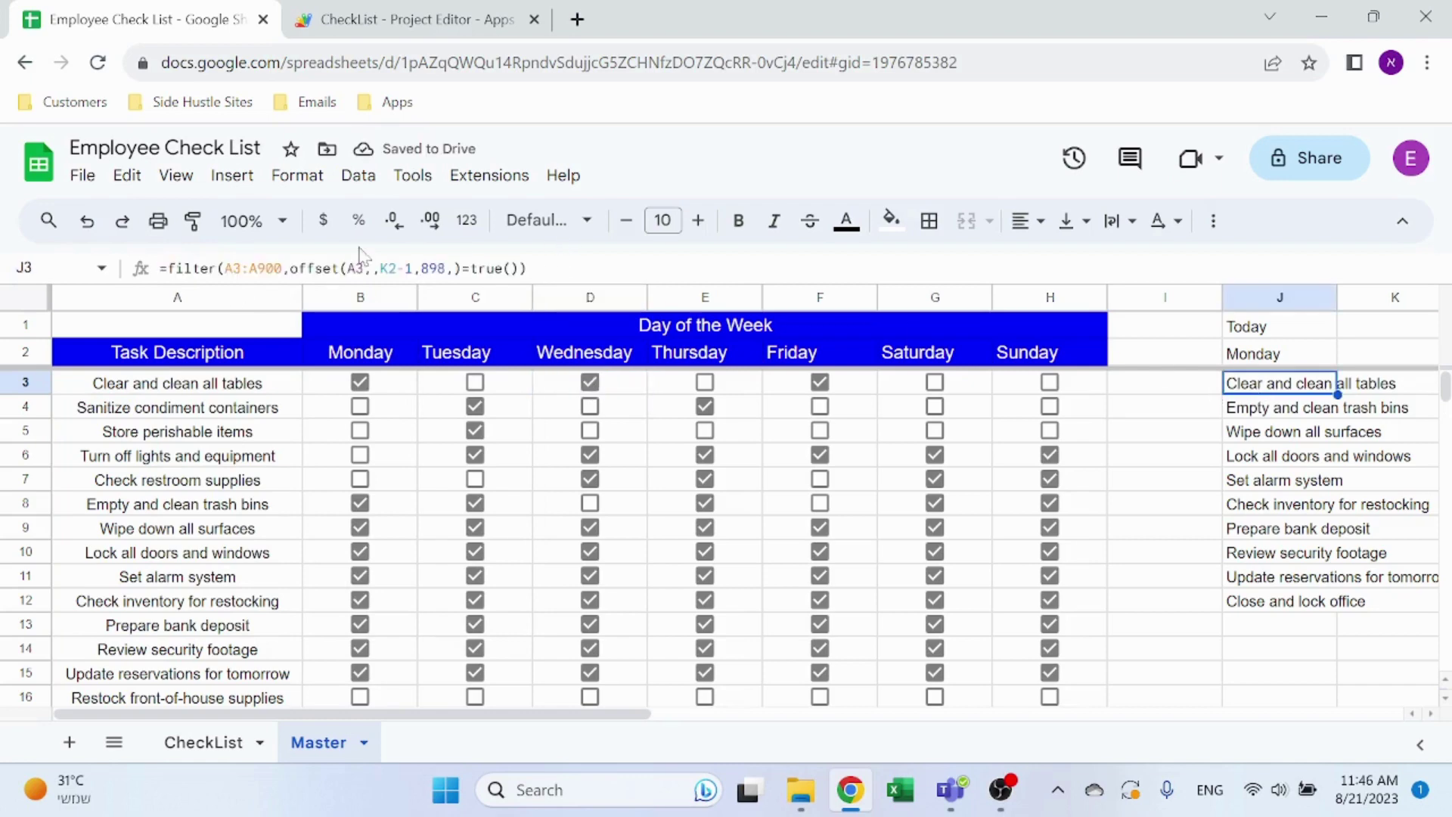
{"action": "left_click", "coordinate": [428, 269]}
{"action": "key", "text": "Escape"}
{"action": "left_click", "coordinate": [1399, 354]}
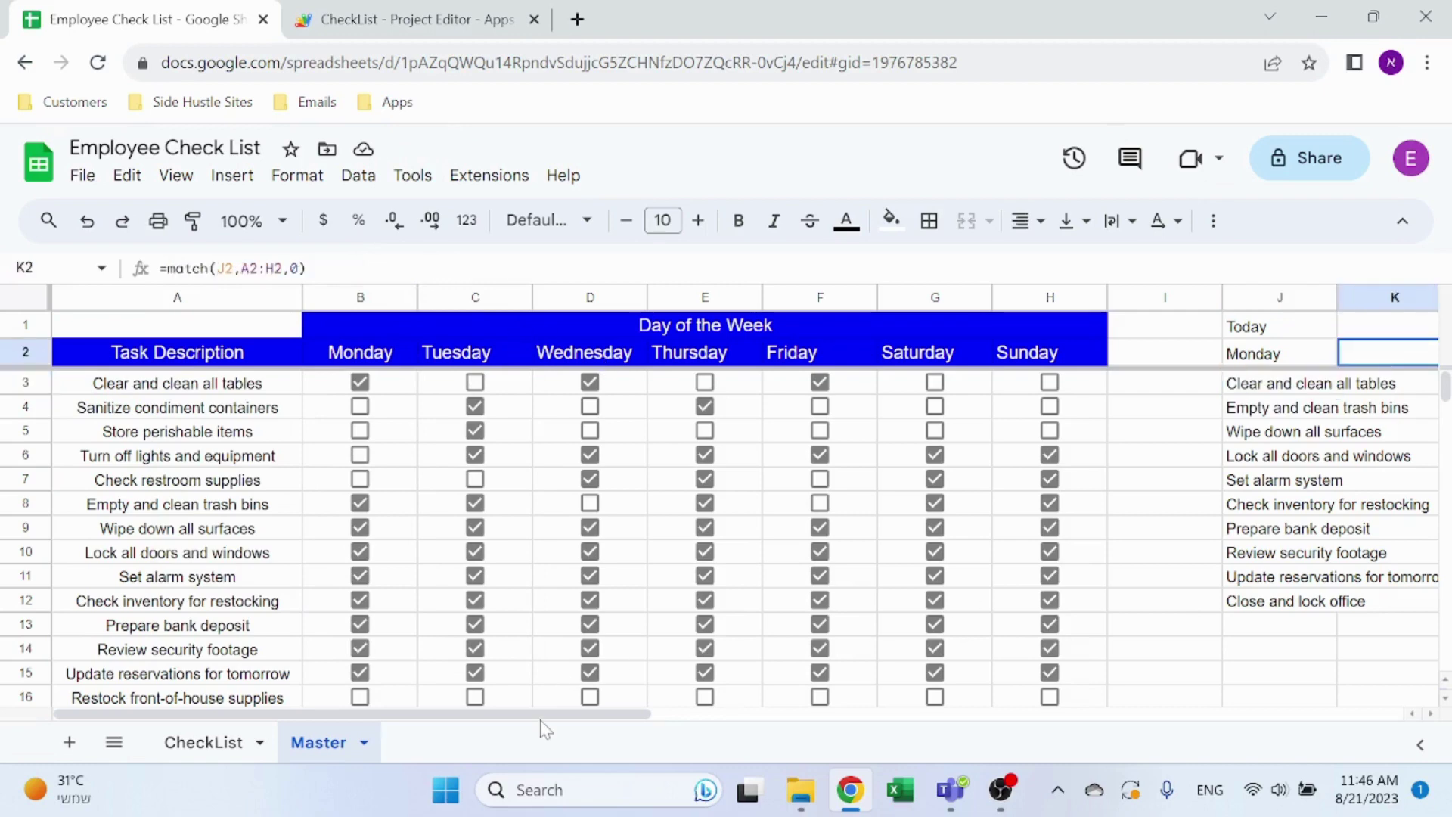
{"action": "left_click_drag", "start_coordinate": [561, 714], "coordinate": [421, 716]}
{"action": "left_click", "coordinate": [309, 269]}
{"action": "key", "text": "Escape"}
{"action": "left_click", "coordinate": [1271, 357]}
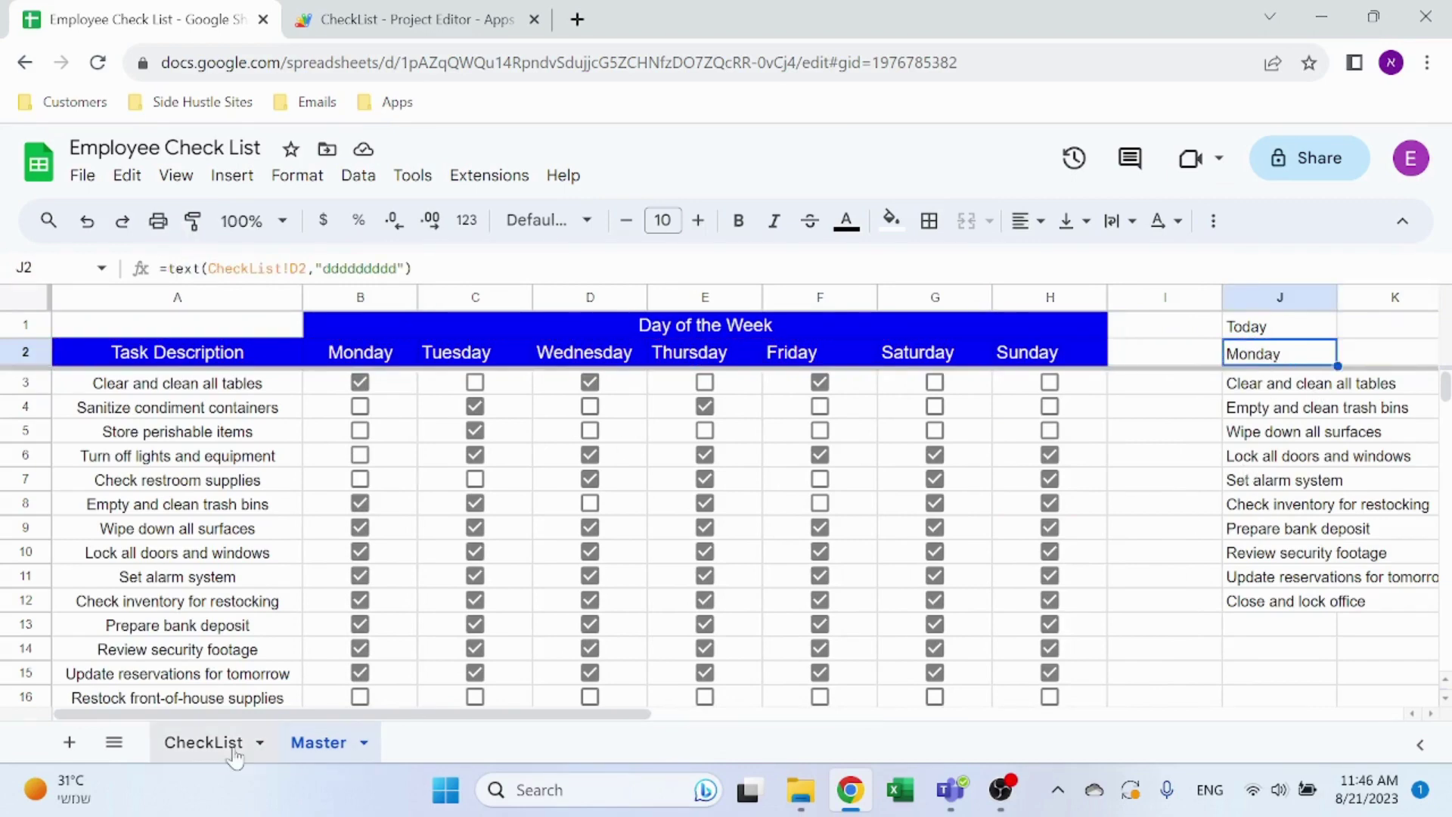
- Set the date formula in D2 of the CheckList sheet to today()+1
{"action": "left_click", "coordinate": [203, 742]}
{"action": "left_click", "coordinate": [227, 268]}
{"action": "type", "text": "+1"}
{"action": "key", "text": "Return"}
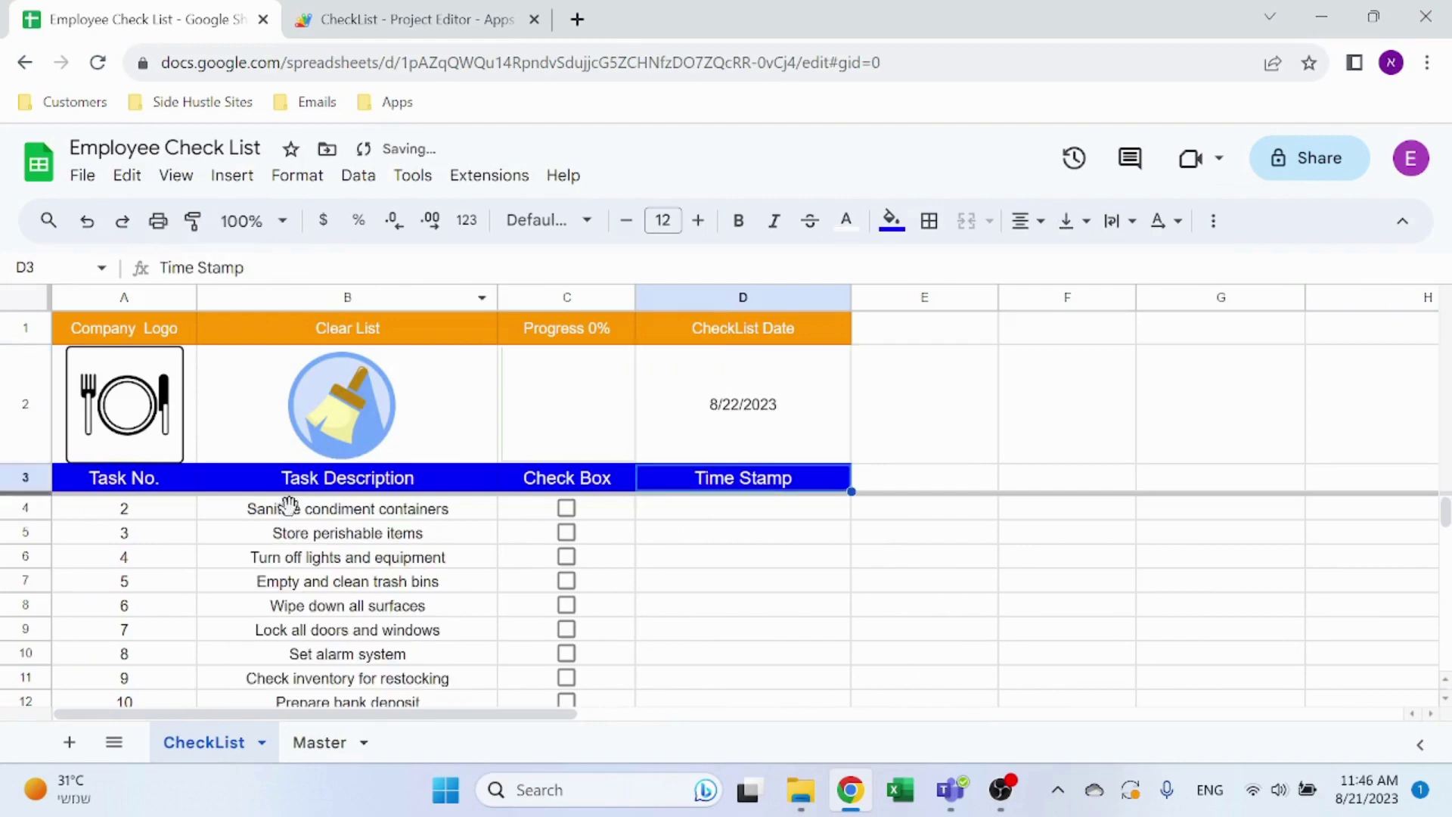
- Compare the weekday, its column number in K2 and the filtered task list with the schedule on the Master sheet
{"action": "left_click", "coordinate": [319, 742]}
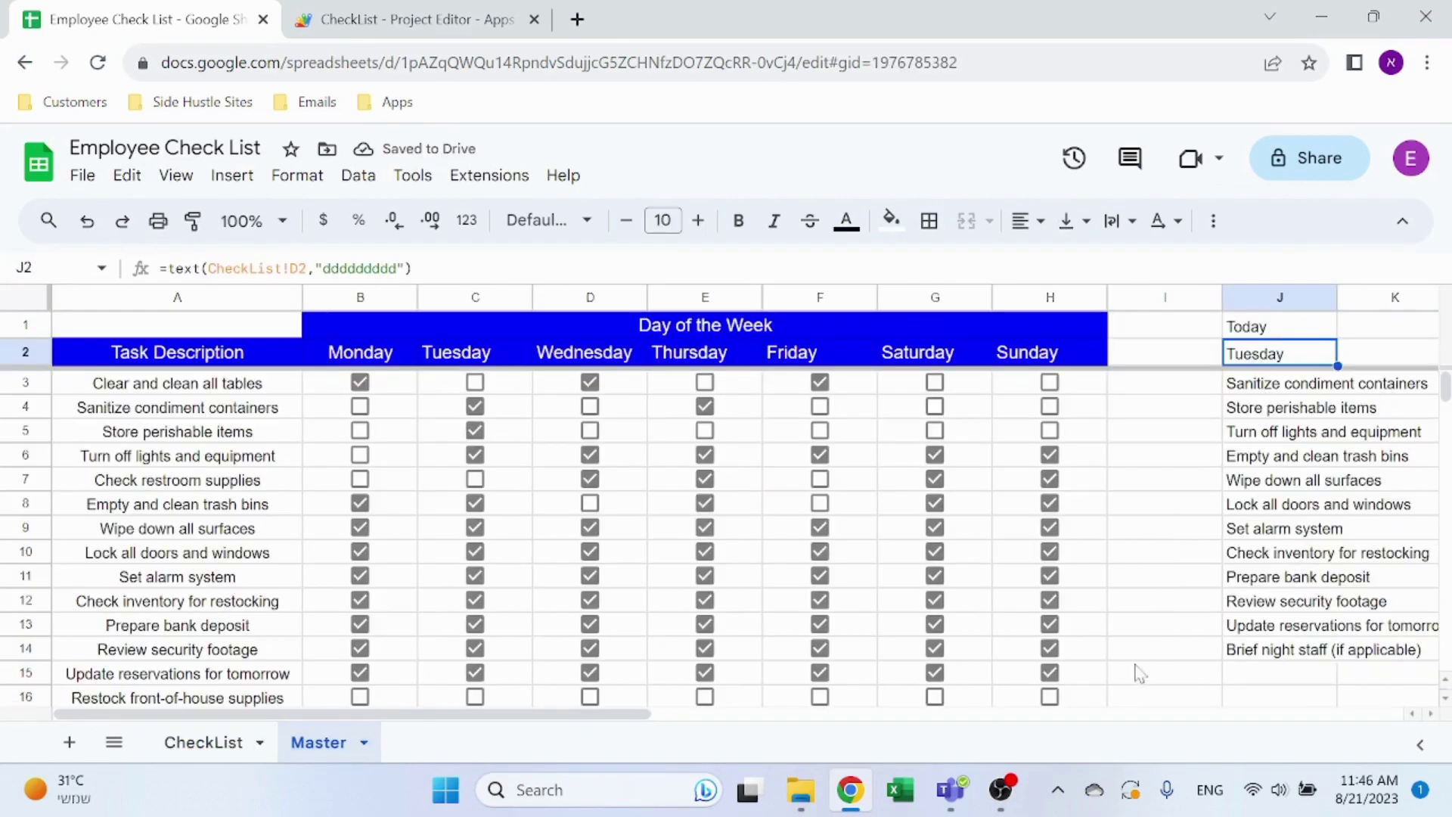
{"action": "left_click_drag", "start_coordinate": [707, 713], "coordinate": [963, 713]}
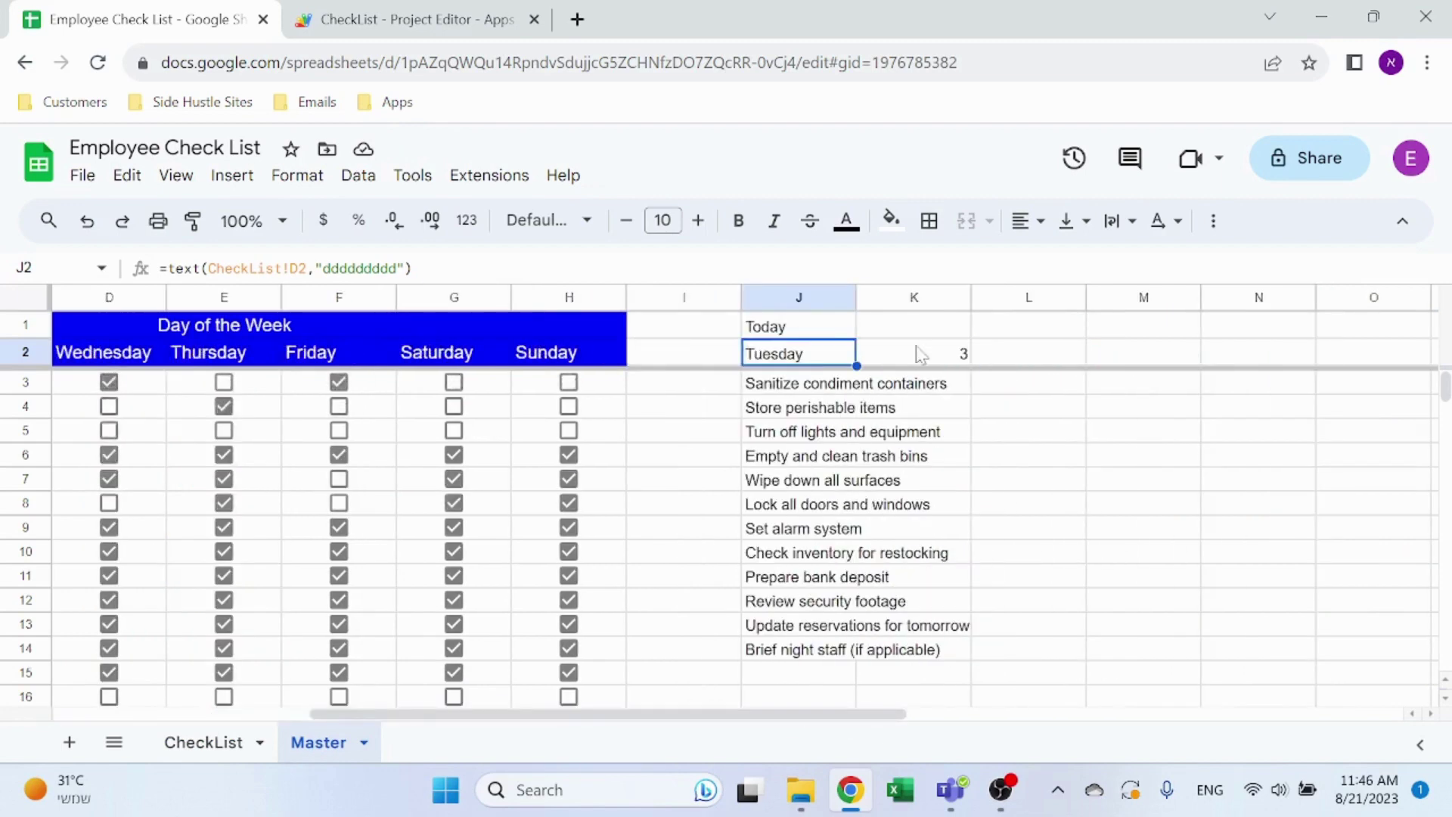
{"action": "left_click", "coordinate": [248, 714]}
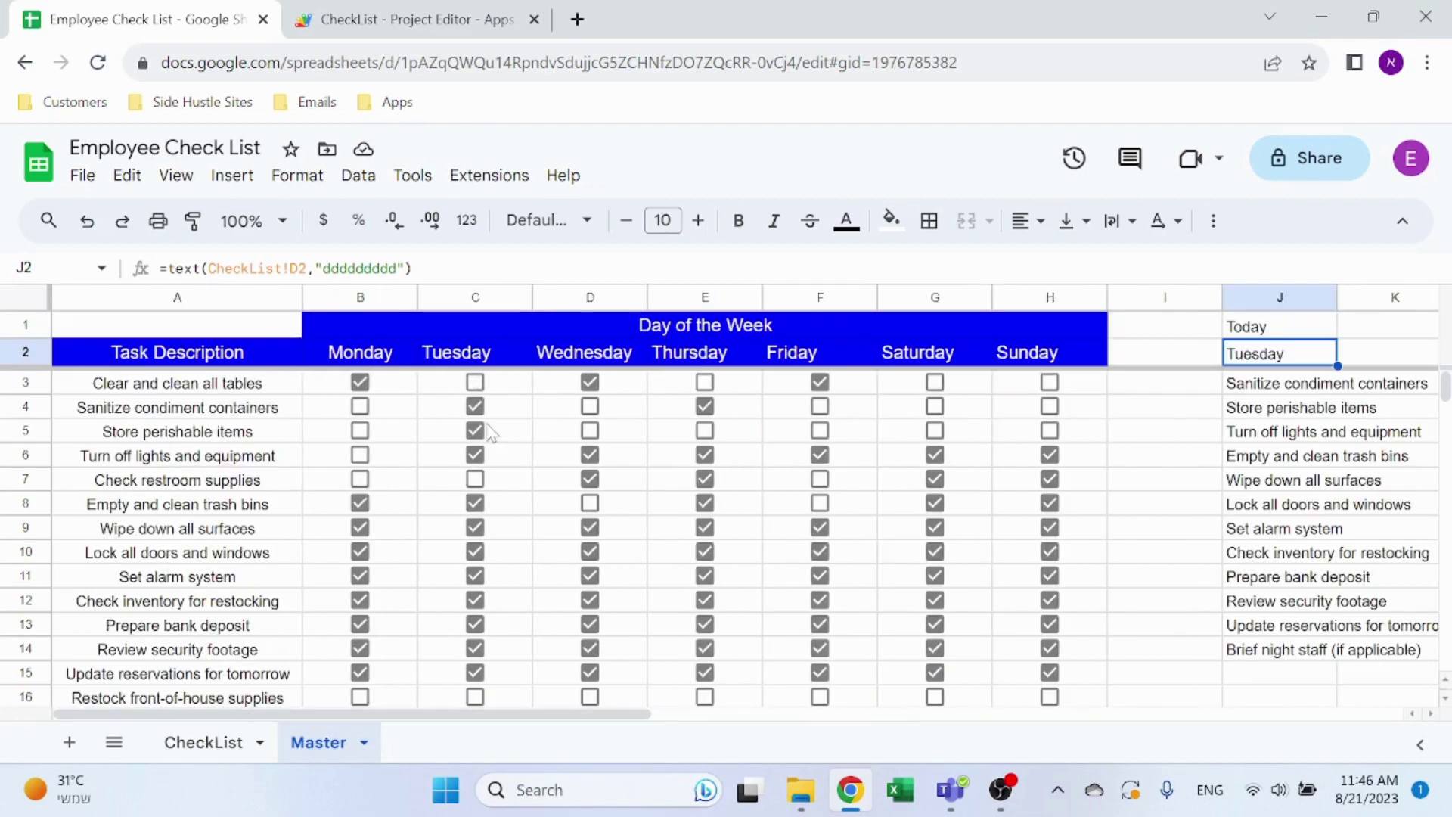
- Toggle the Tuesday checkboxes of the first two tasks on the Master sheet and return each to its original state
{"action": "left_click", "coordinate": [484, 391]}
{"action": "left_click", "coordinate": [483, 387]}
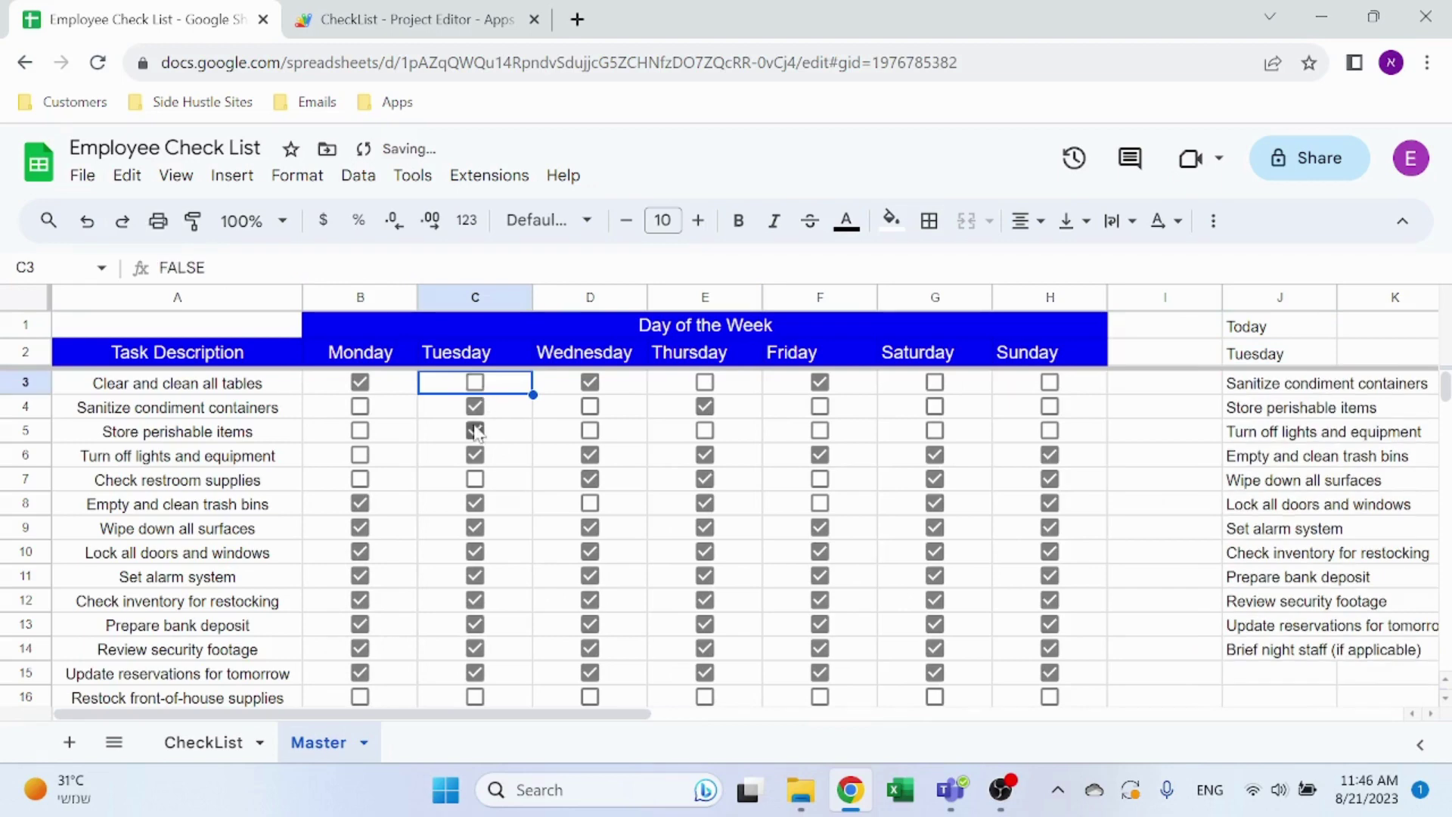
{"action": "left_click", "coordinate": [478, 413]}
{"action": "left_click", "coordinate": [476, 407]}
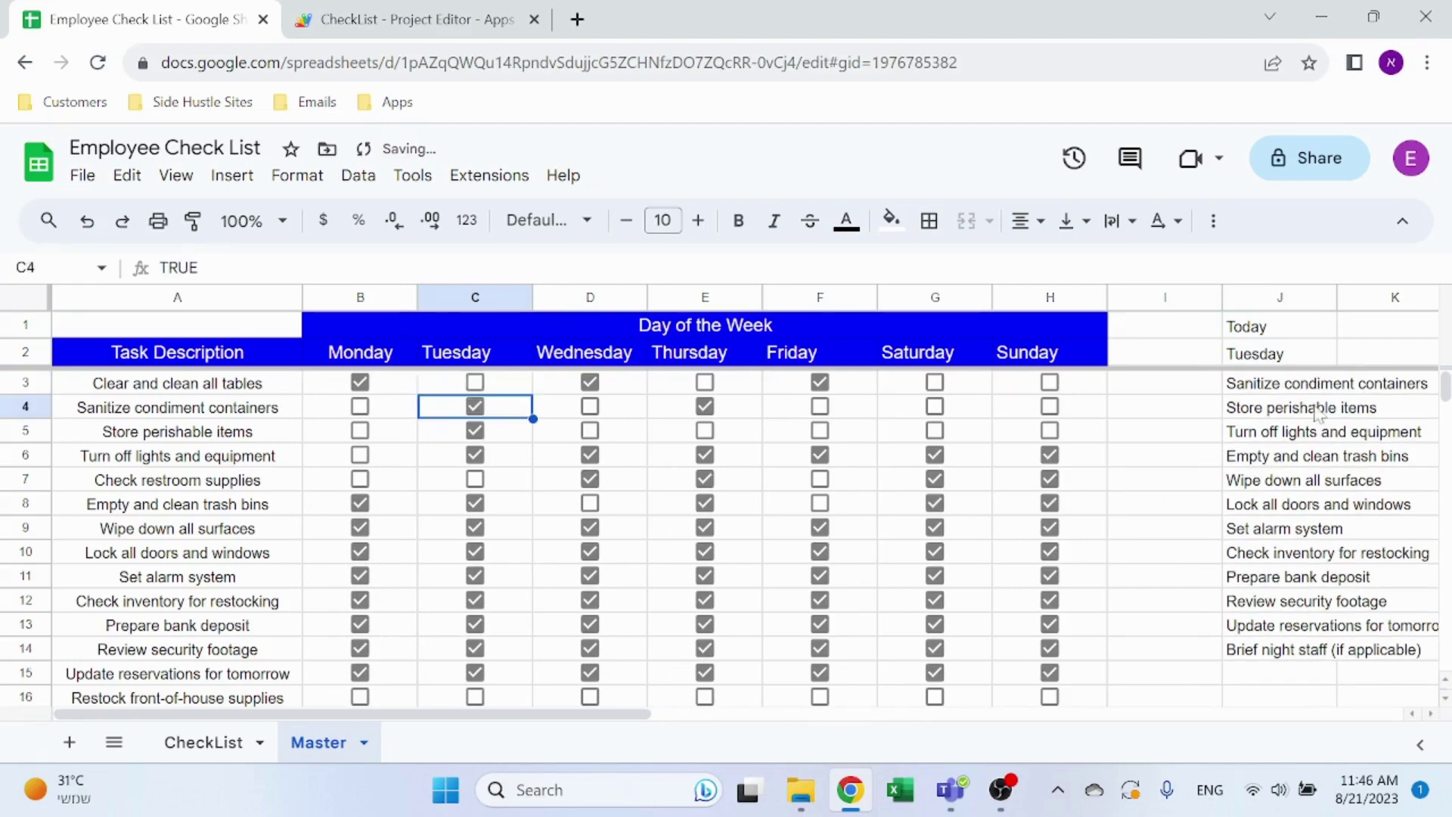
- Remove the added day from D2's today() formula on the CheckList sheet and check the filtered tasks on Master
{"action": "left_click", "coordinate": [193, 739]}
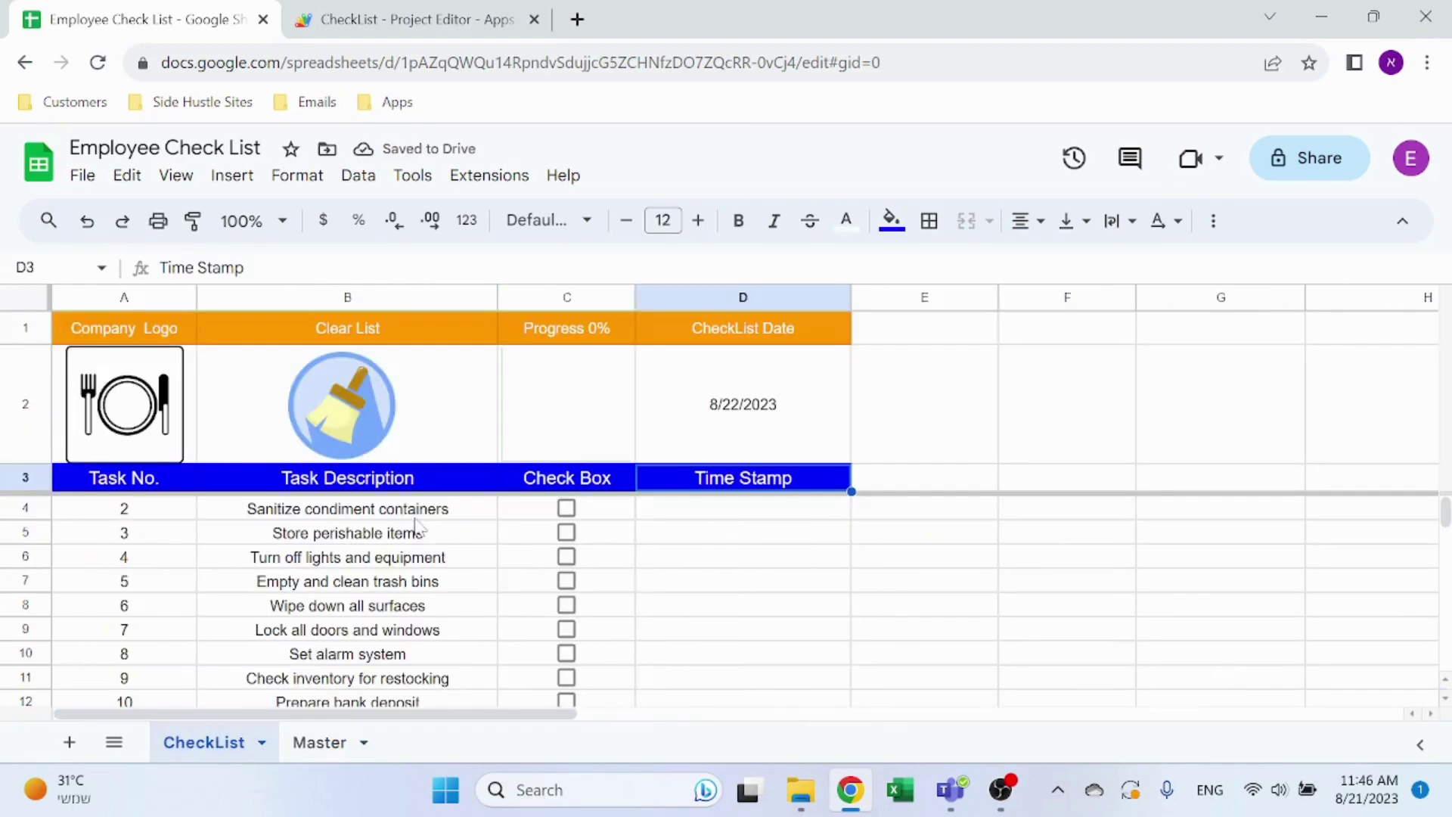
{"action": "left_click", "coordinate": [705, 382]}
{"action": "left_click", "coordinate": [251, 268]}
{"action": "key", "text": "BackSpace"}
{"action": "key", "text": "Return"}
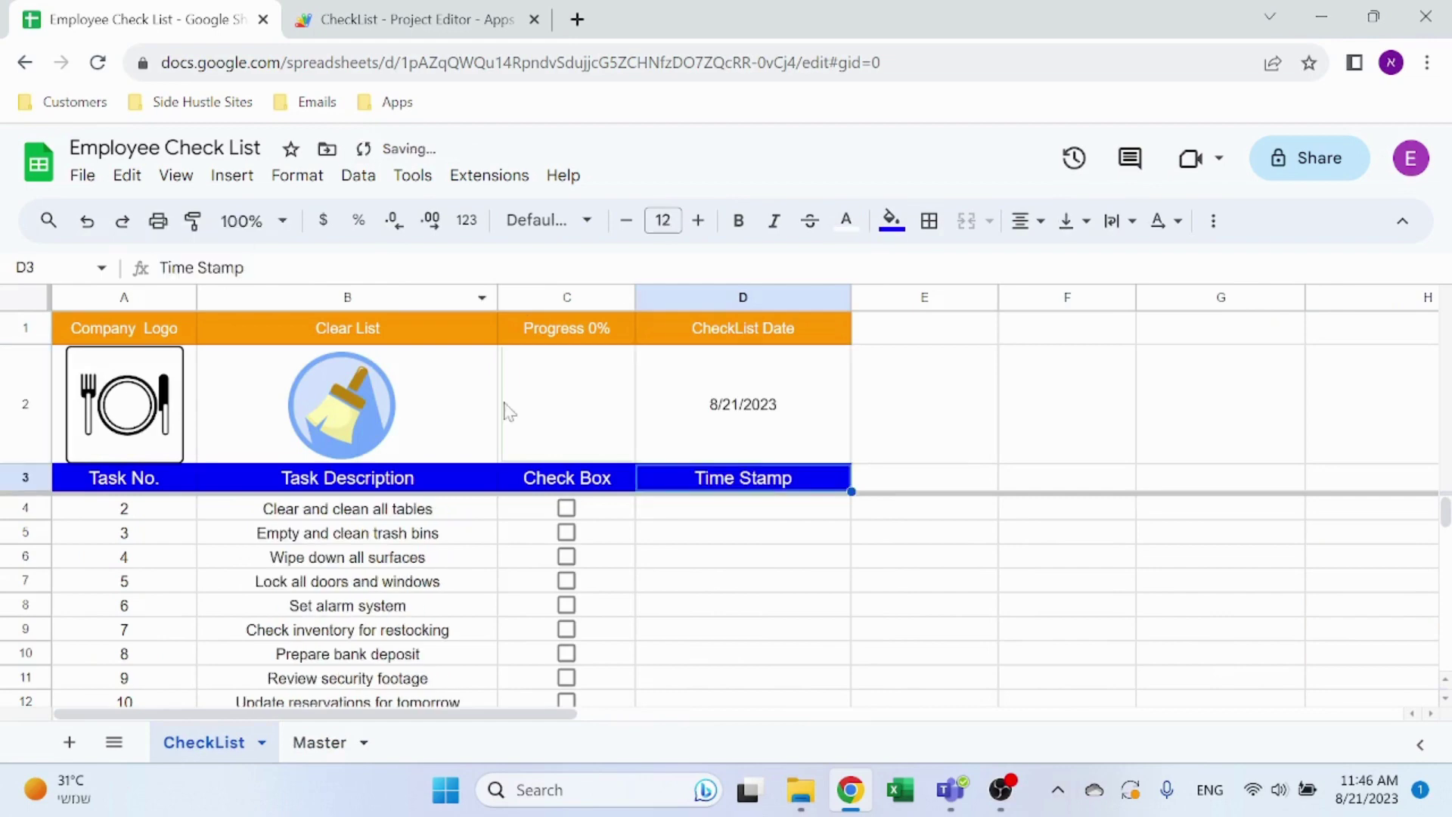
{"action": "left_click", "coordinate": [960, 536]}
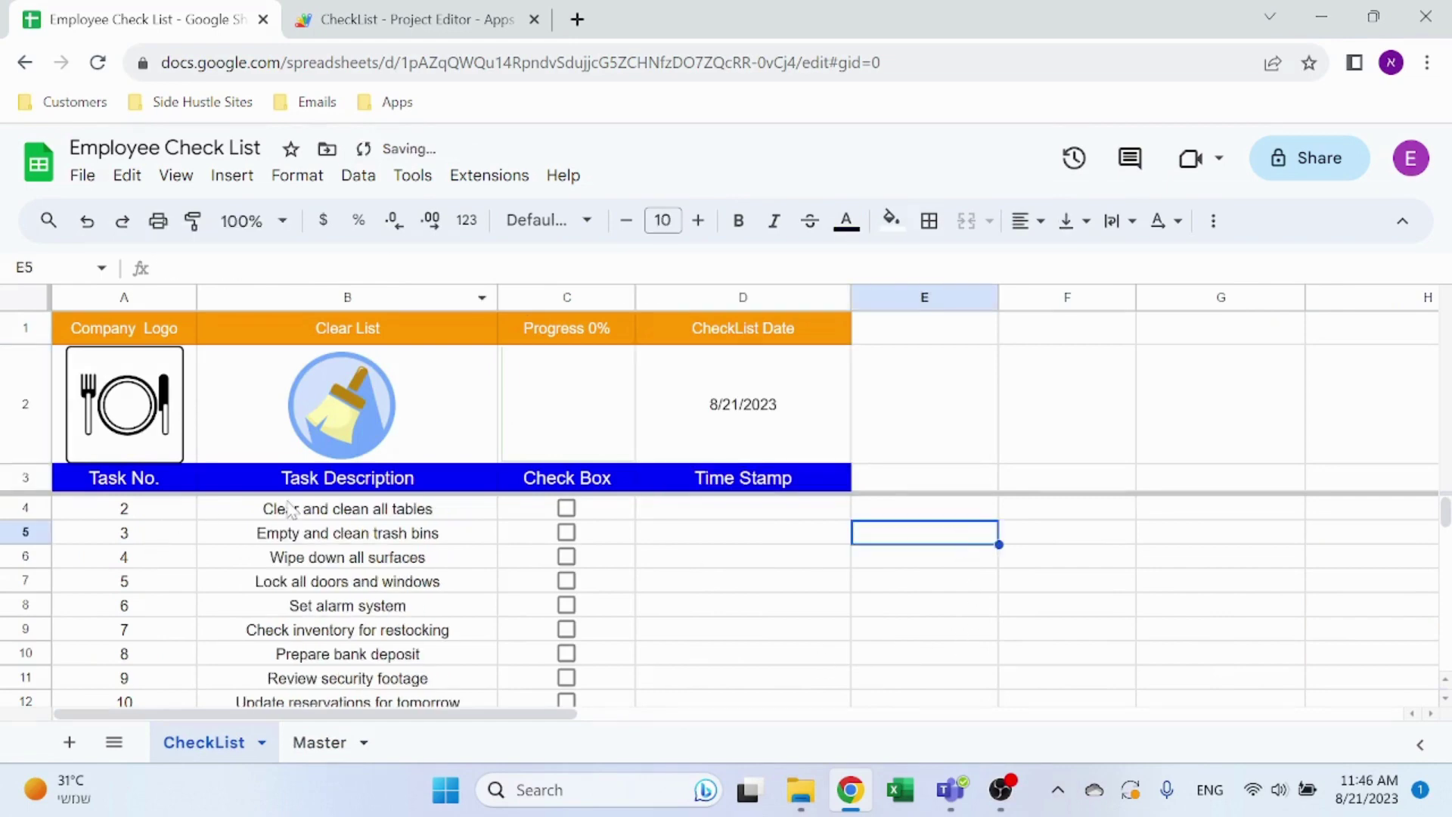
{"action": "left_click", "coordinate": [356, 743]}
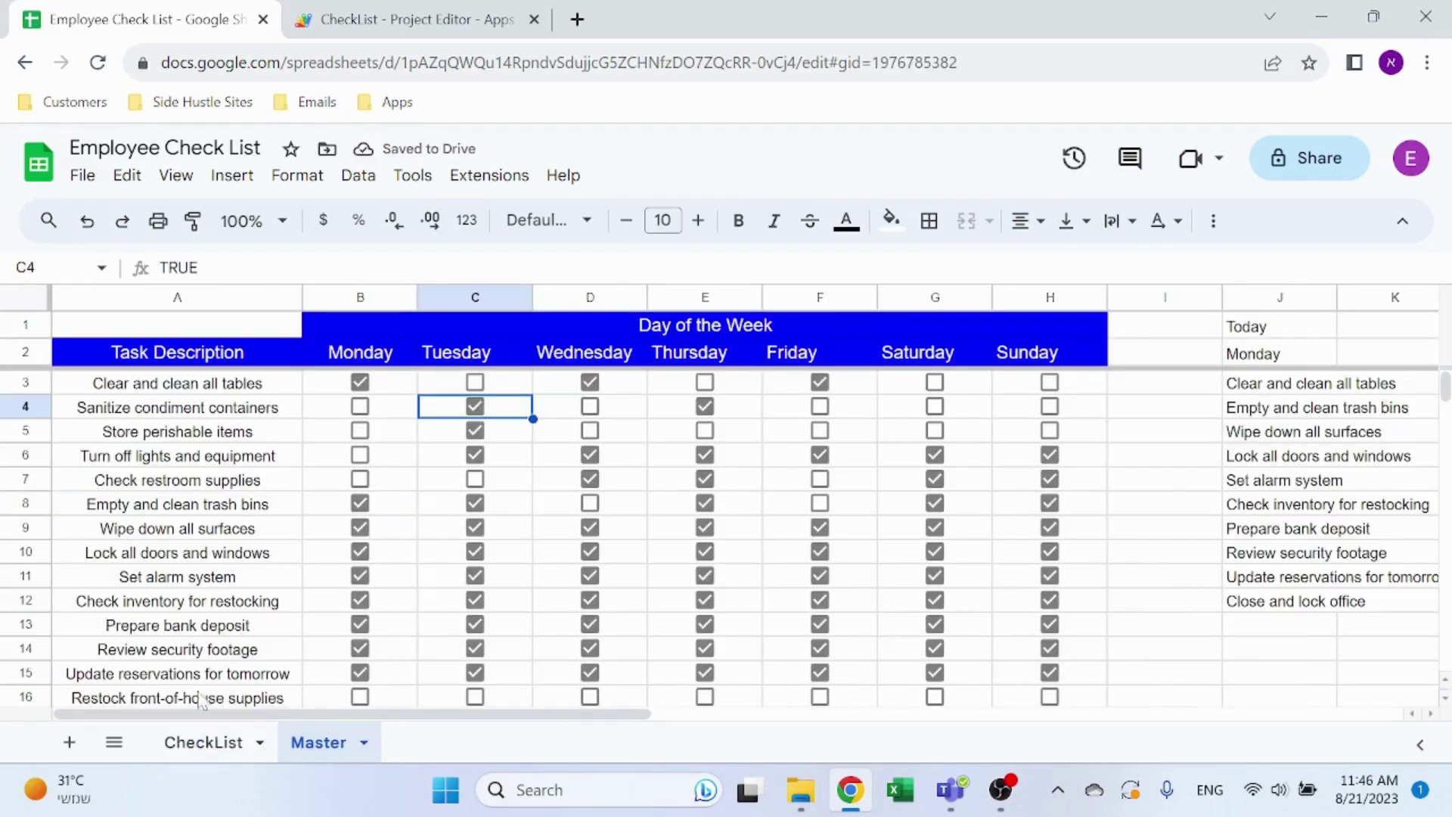
- Inspect the IF formula in A4 of the CheckList sheet that numbers the tasks, leaving it unchanged
{"action": "left_click", "coordinate": [204, 742]}
{"action": "left_click", "coordinate": [171, 488]}
{"action": "left_click", "coordinate": [157, 512]}
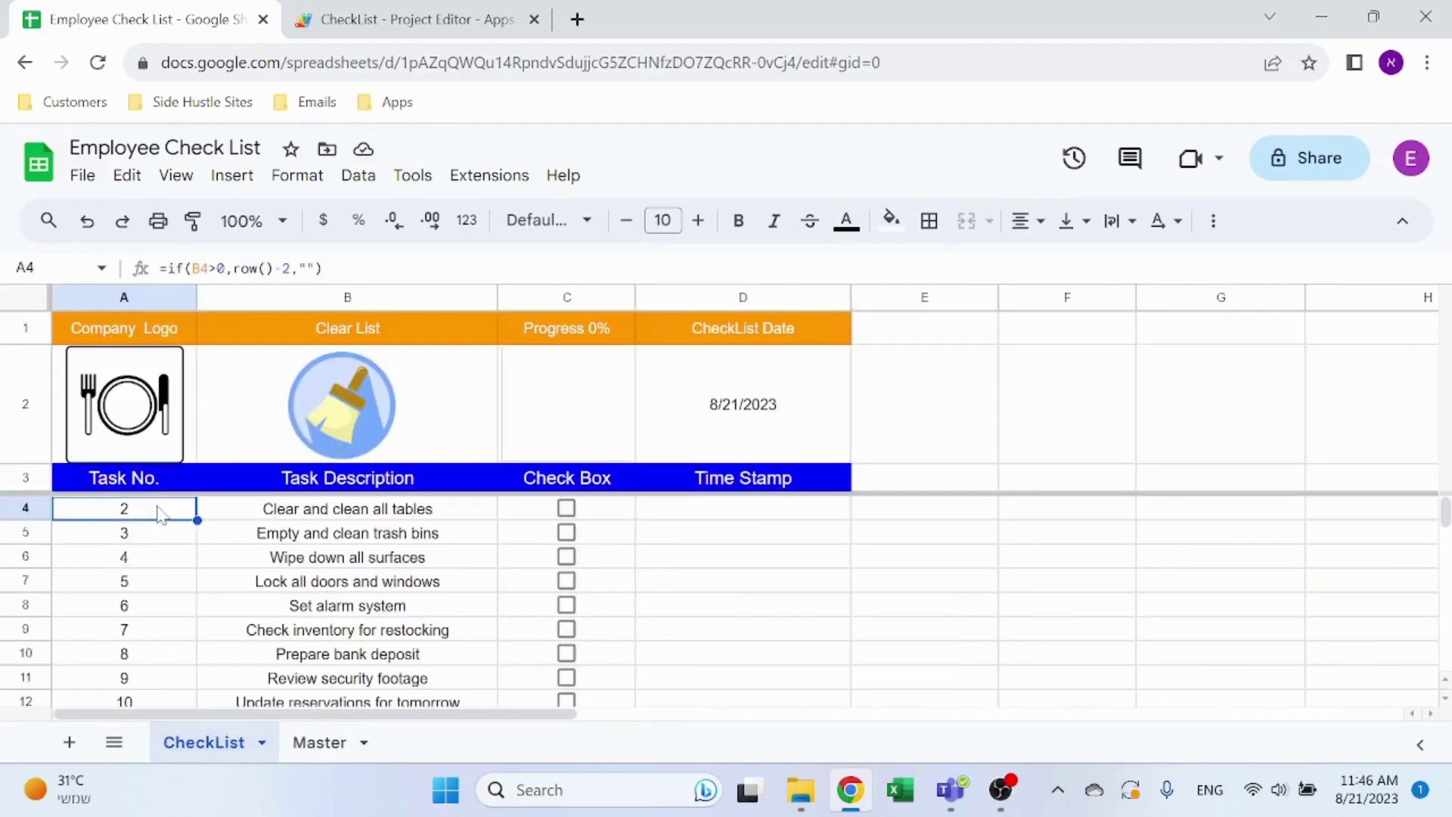
{"action": "key", "text": "Down"}
{"action": "key", "text": "Up"}
{"action": "key", "text": "Return"}
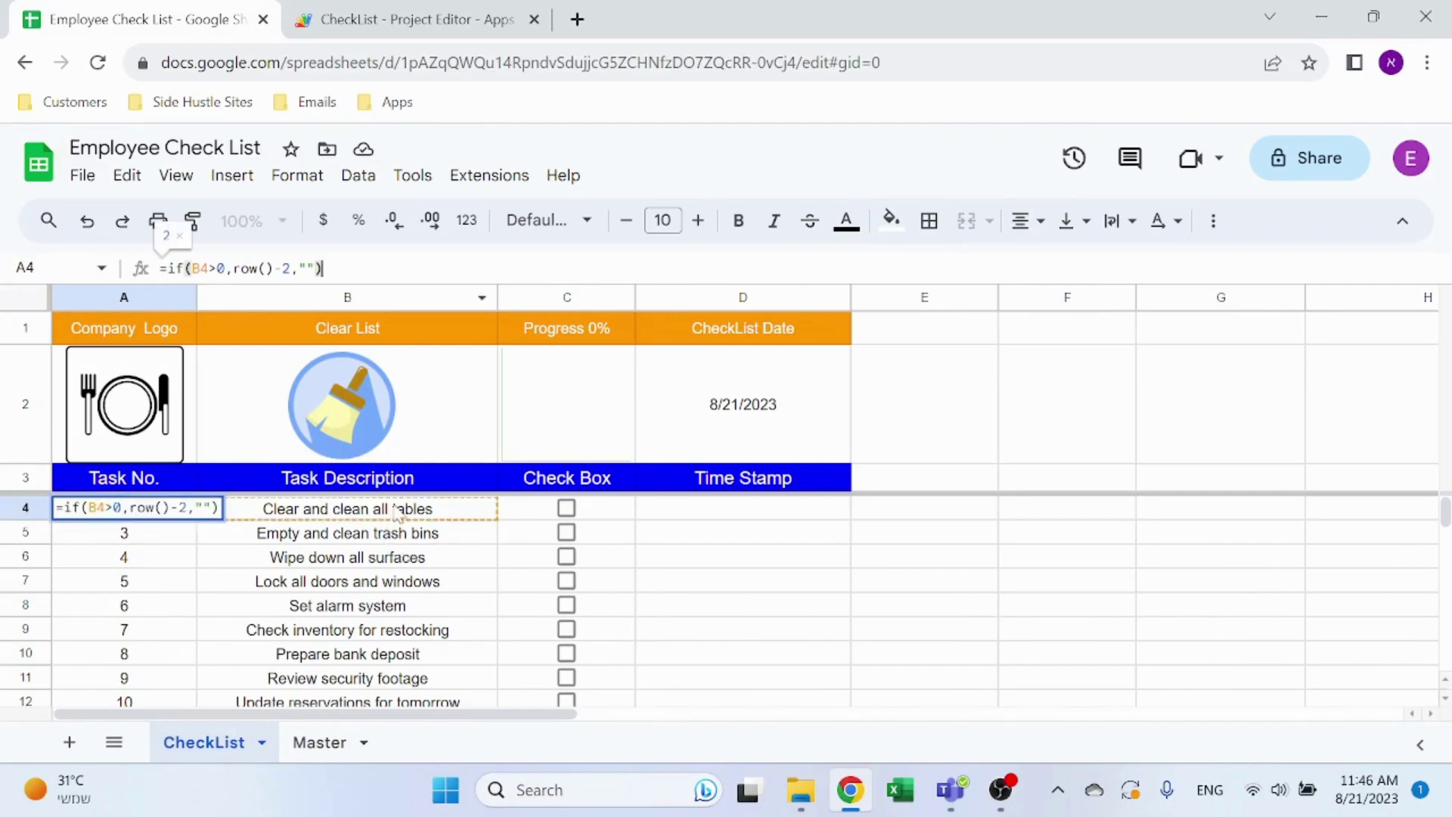
{"action": "key", "text": "Escape"}
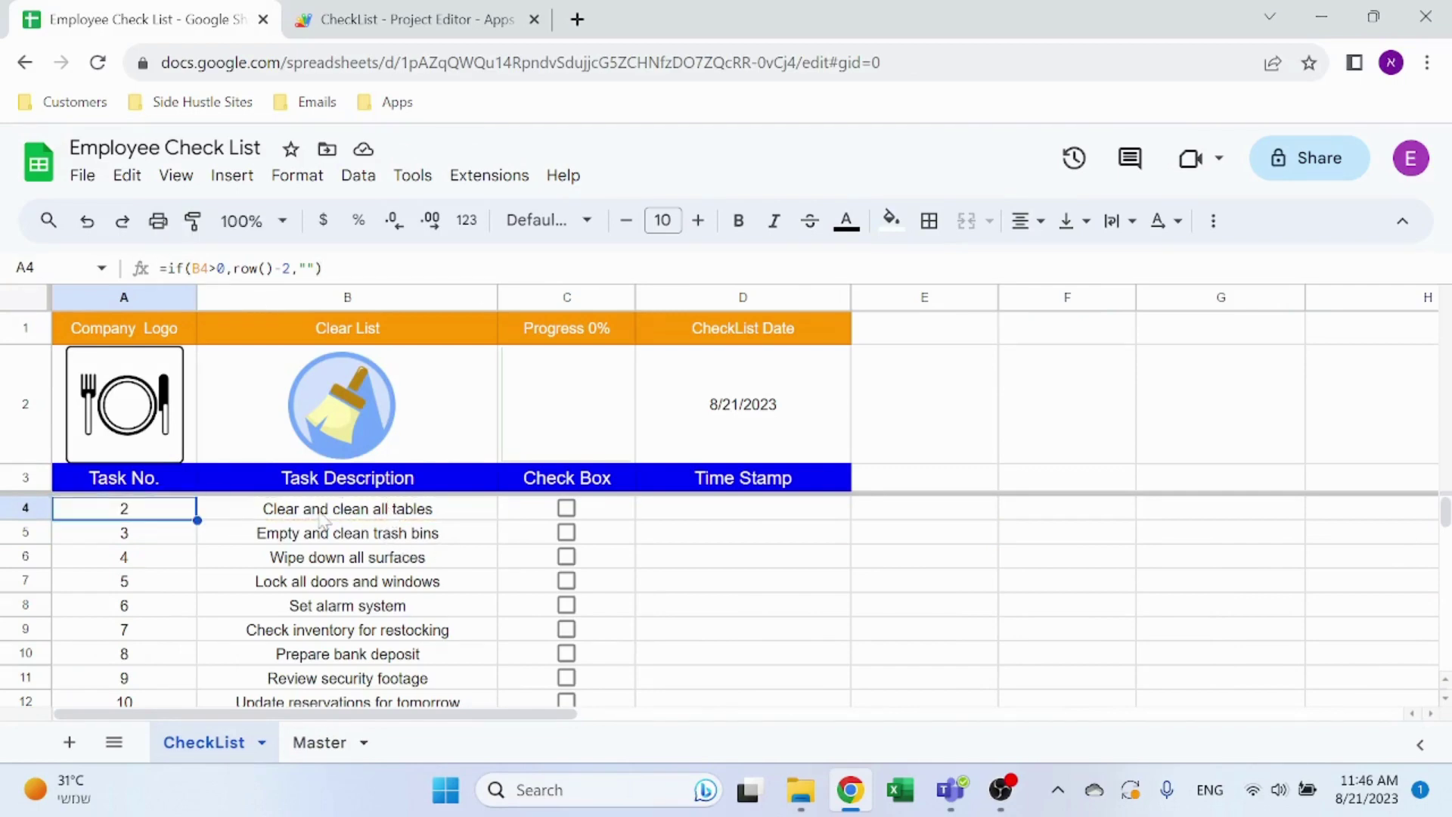
{"action": "left_click", "coordinate": [266, 268]}
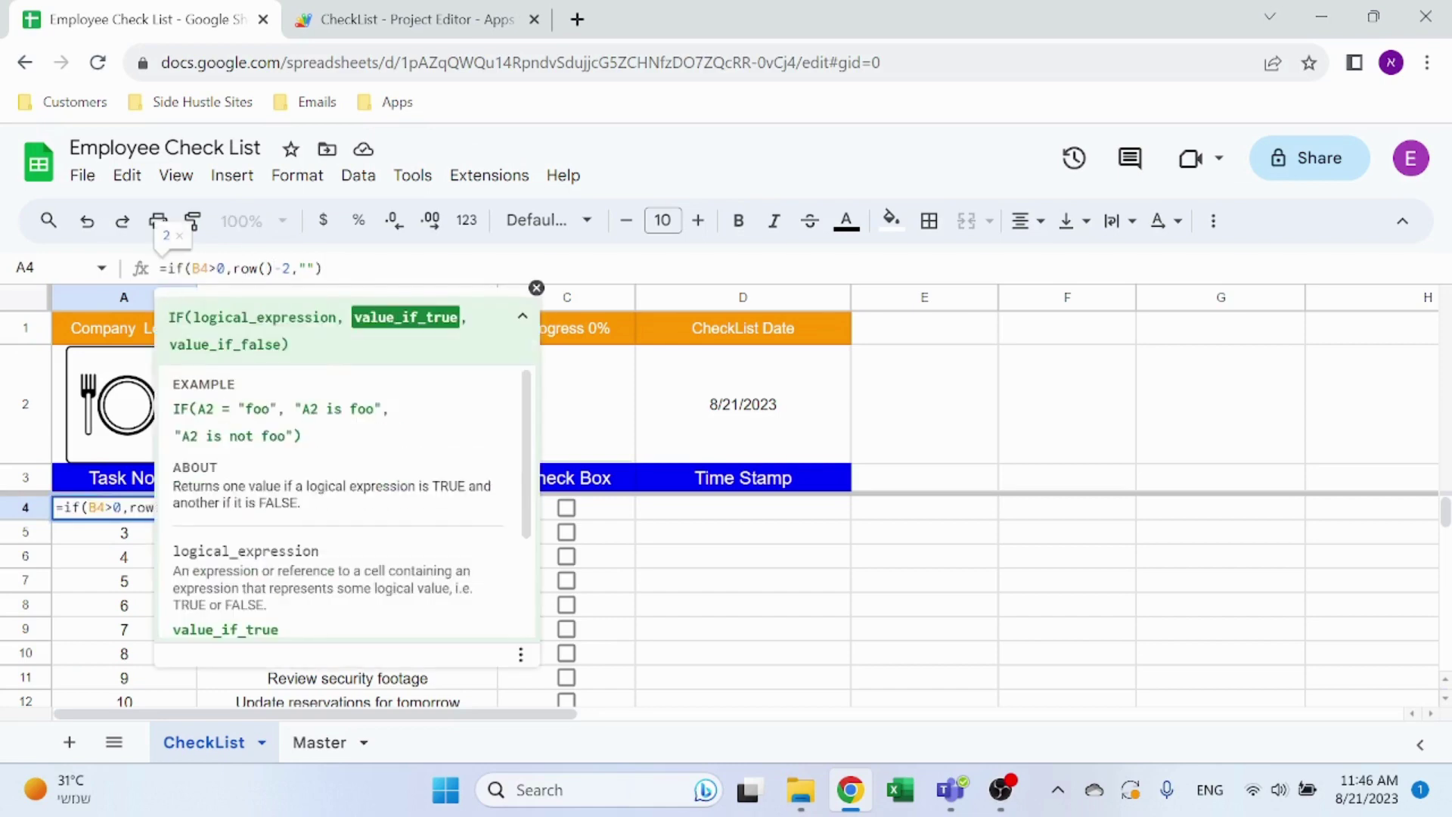
{"action": "key", "text": "Escape"}
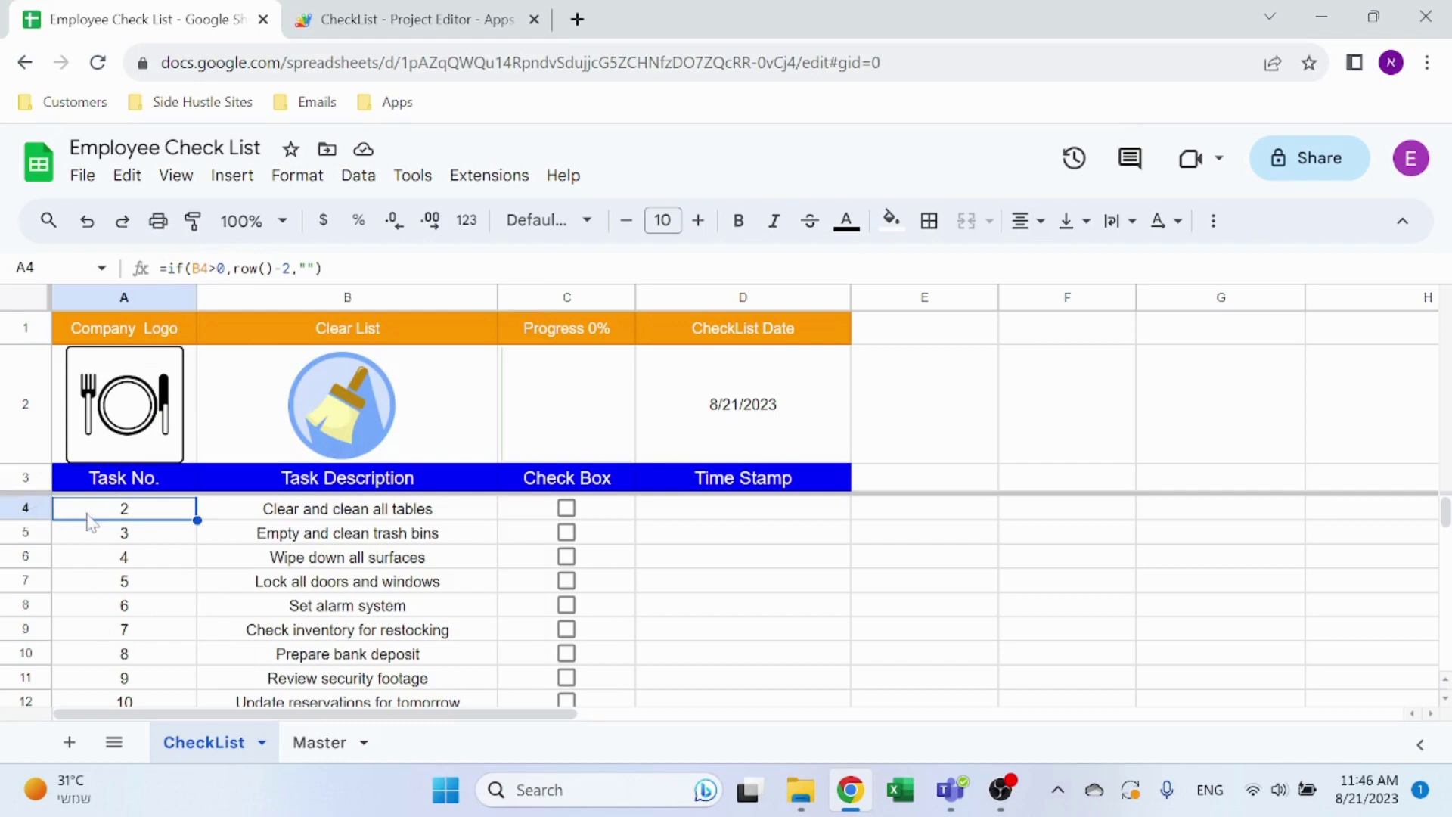
- Change the task number formula in A4 to =if(B4>0,row()-3,"")
{"action": "left_click", "coordinate": [286, 268]}
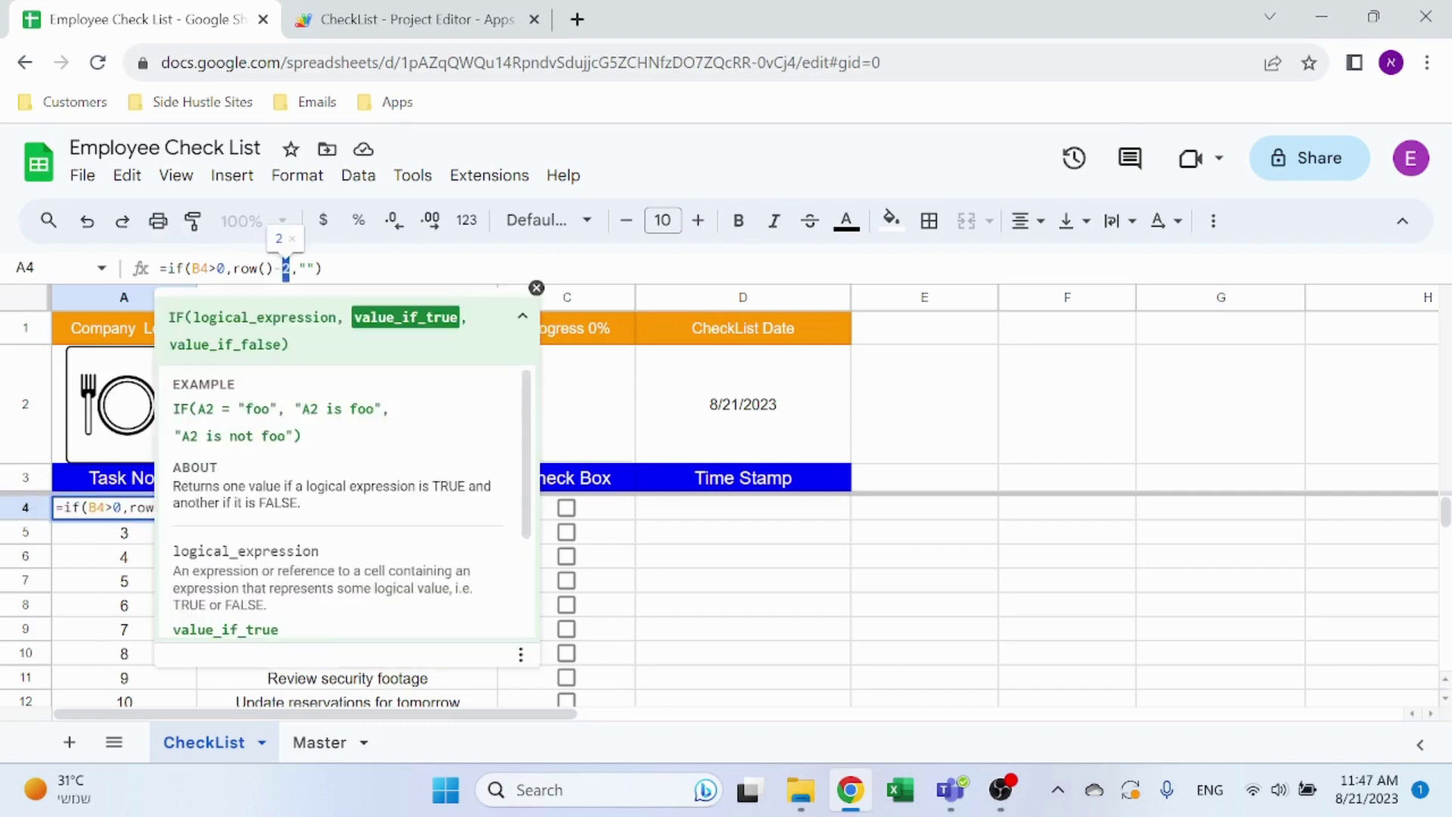
{"action": "key", "text": "BackSpace"}
{"action": "type", "text": "1"}
{"action": "key", "text": "Return"}
{"action": "key", "text": "Up"}
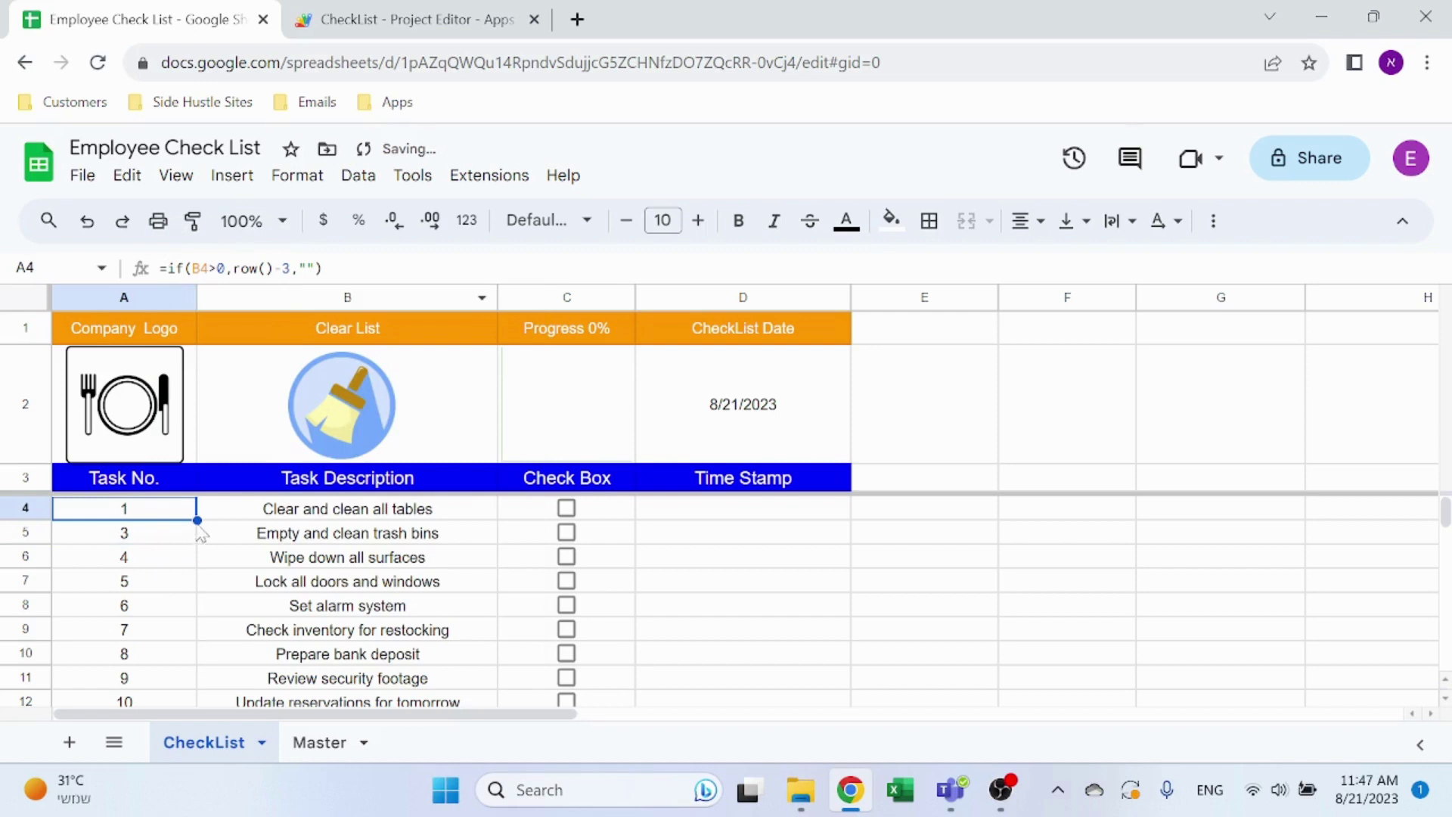
- Copy the A4 formula down the rest of the Task No. column and return to A4
{"action": "key", "text": "ctrl+c"}
{"action": "key", "text": "ctrl+shift+Down"}
{"action": "key", "text": "ctrl+v"}
{"action": "left_click", "coordinate": [180, 533]}
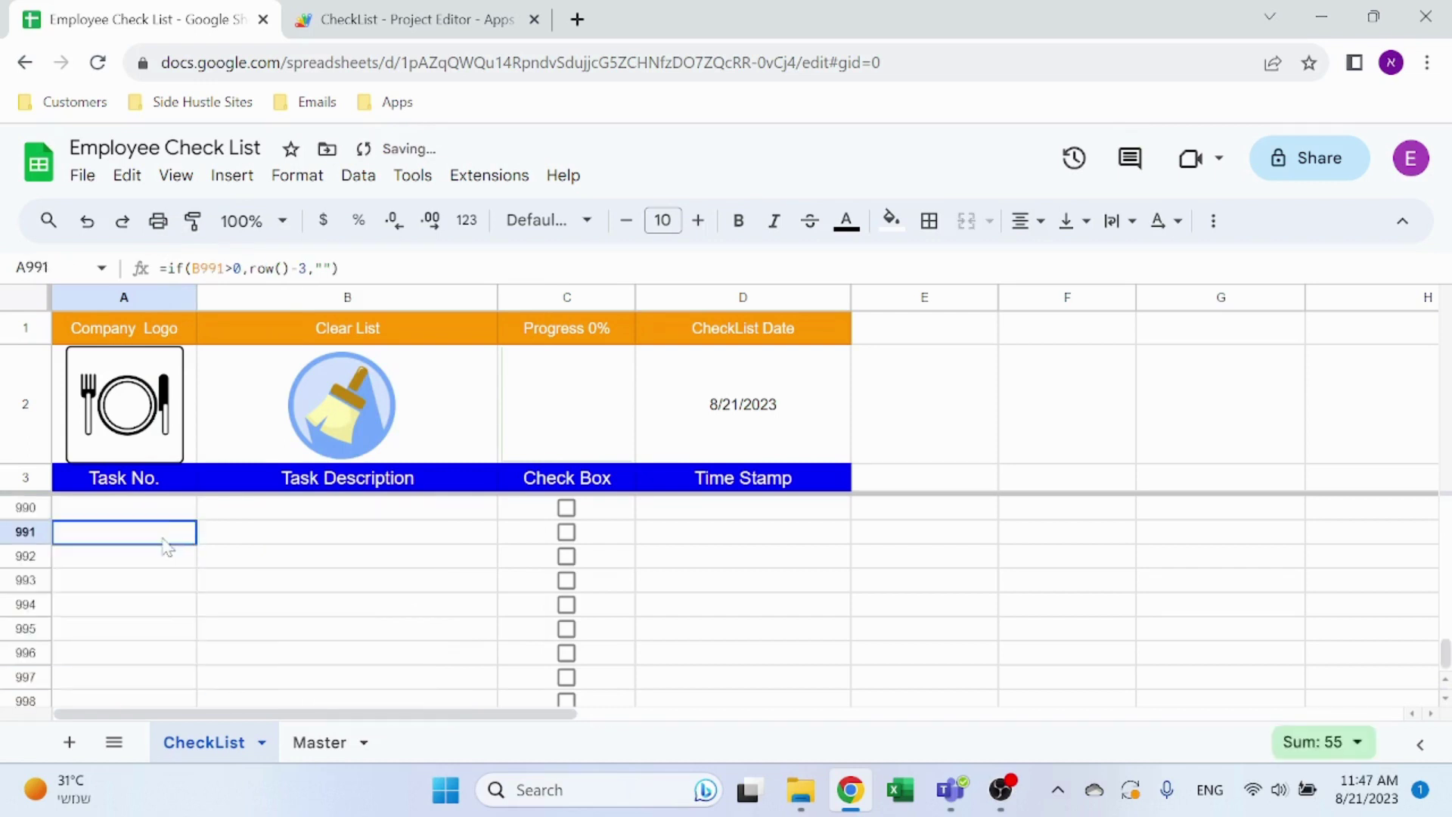
{"action": "key", "text": "ctrl+Up"}
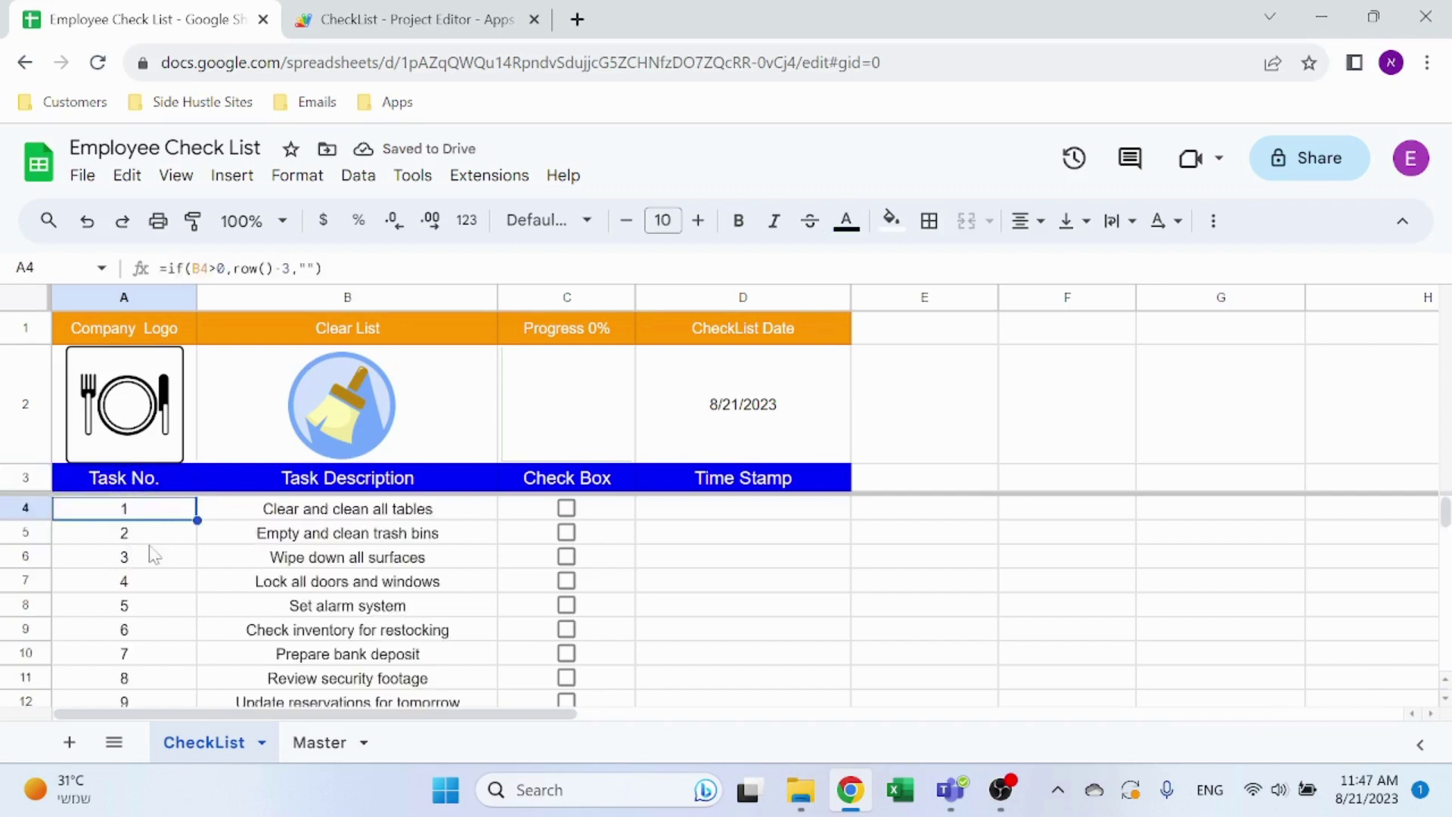
- Compare the task numbers in column A with the task descriptions and view the OFFSET formula in B4
{"action": "left_click", "coordinate": [149, 539]}
{"action": "left_click", "coordinate": [163, 510]}
{"action": "left_click", "coordinate": [153, 580]}
{"action": "left_click_drag", "start_coordinate": [158, 510], "coordinate": [147, 641]}
{"action": "left_click_drag", "start_coordinate": [346, 511], "coordinate": [321, 633]}
{"action": "left_click", "coordinate": [382, 515]}
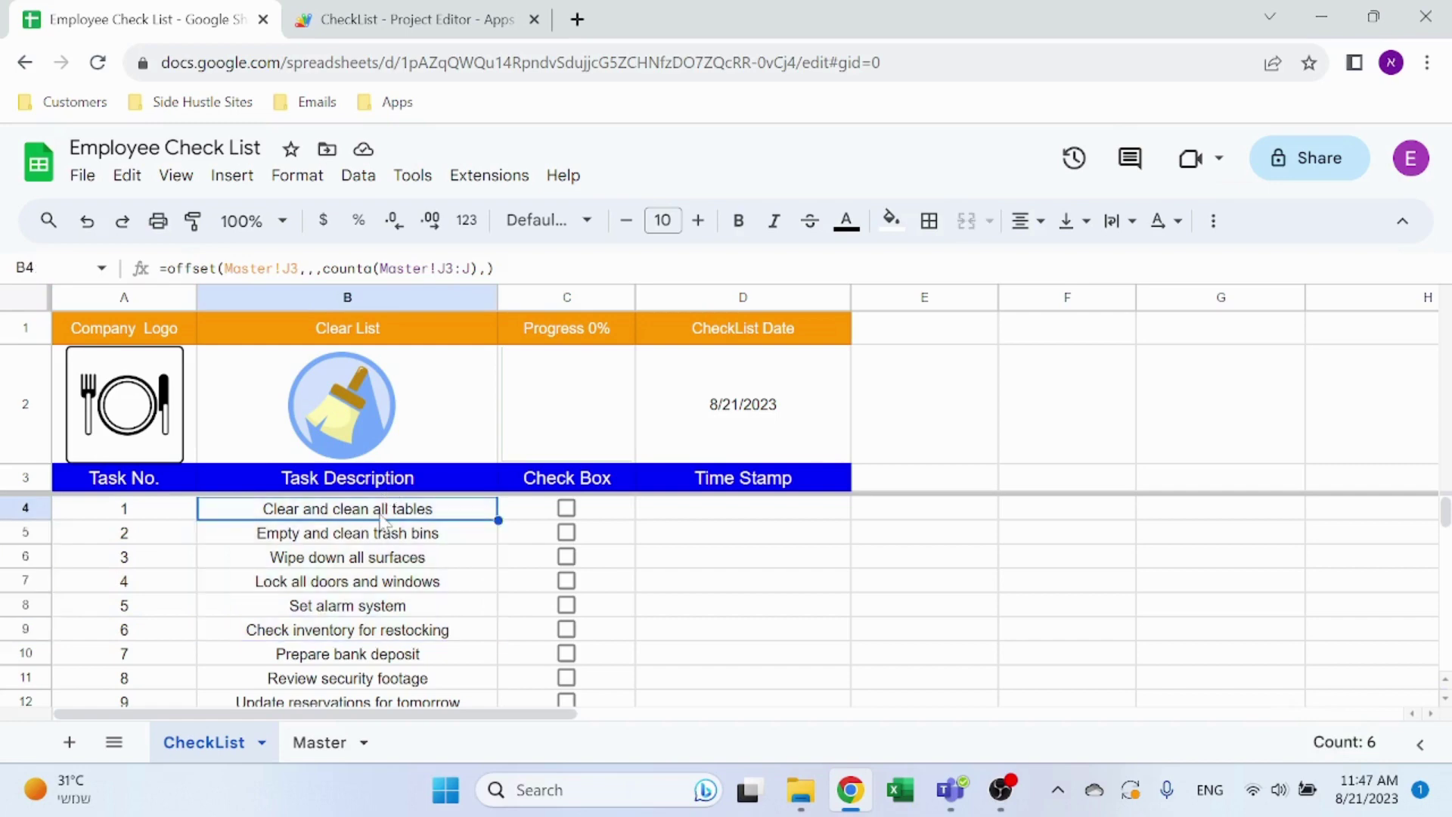
{"action": "left_click_drag", "start_coordinate": [379, 517], "coordinate": [378, 536]}
- Set the checklist date formula in D2 to =today()+3
{"action": "left_click", "coordinate": [739, 431]}
{"action": "left_click", "coordinate": [408, 268]}
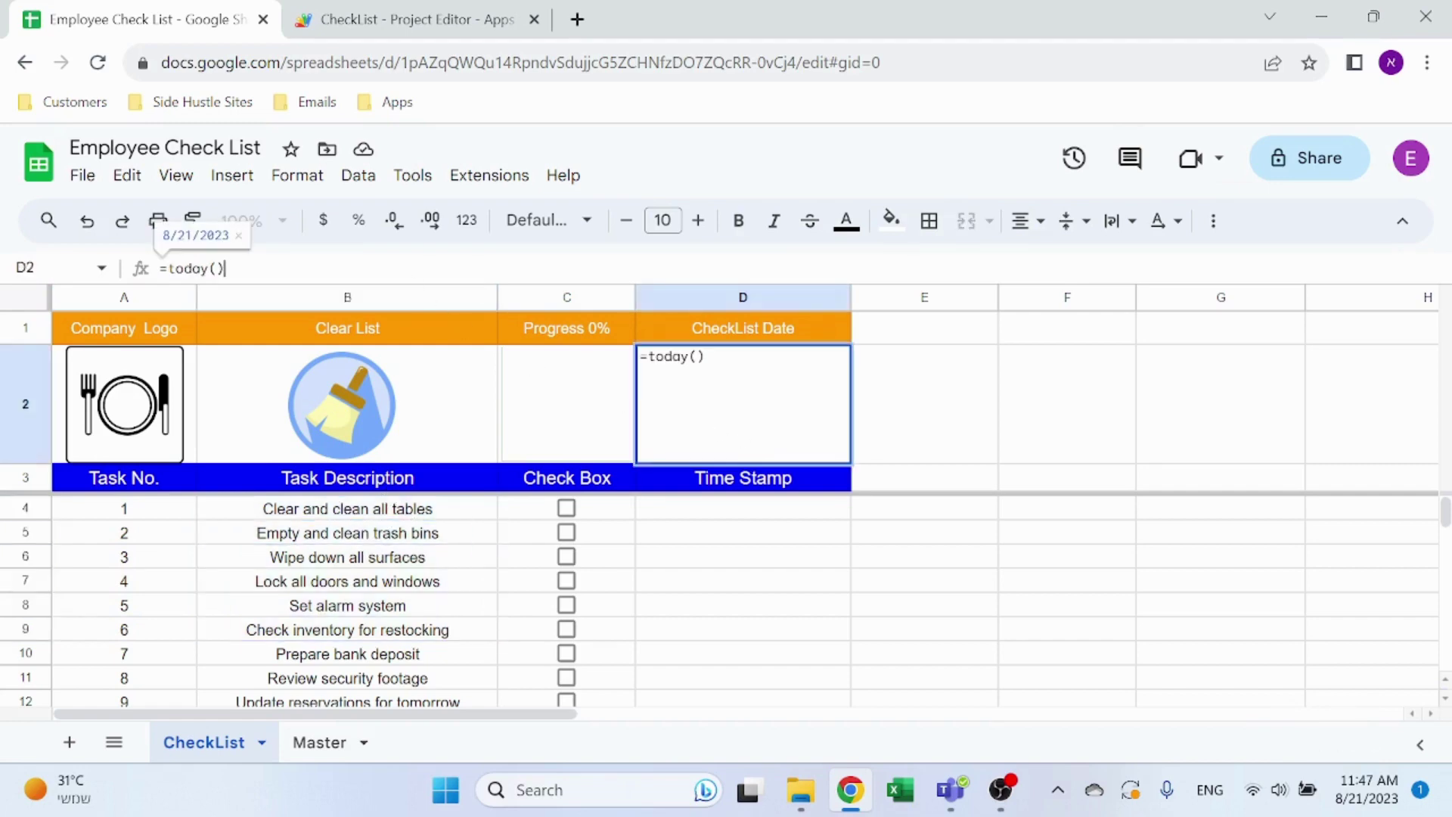
{"action": "type", "text": "+3"}
{"action": "key", "text": "Return"}
{"action": "key", "text": "Up"}
- Check the task numbering against the descriptions down to the first empty row of the list
{"action": "left_click", "coordinate": [143, 519]}
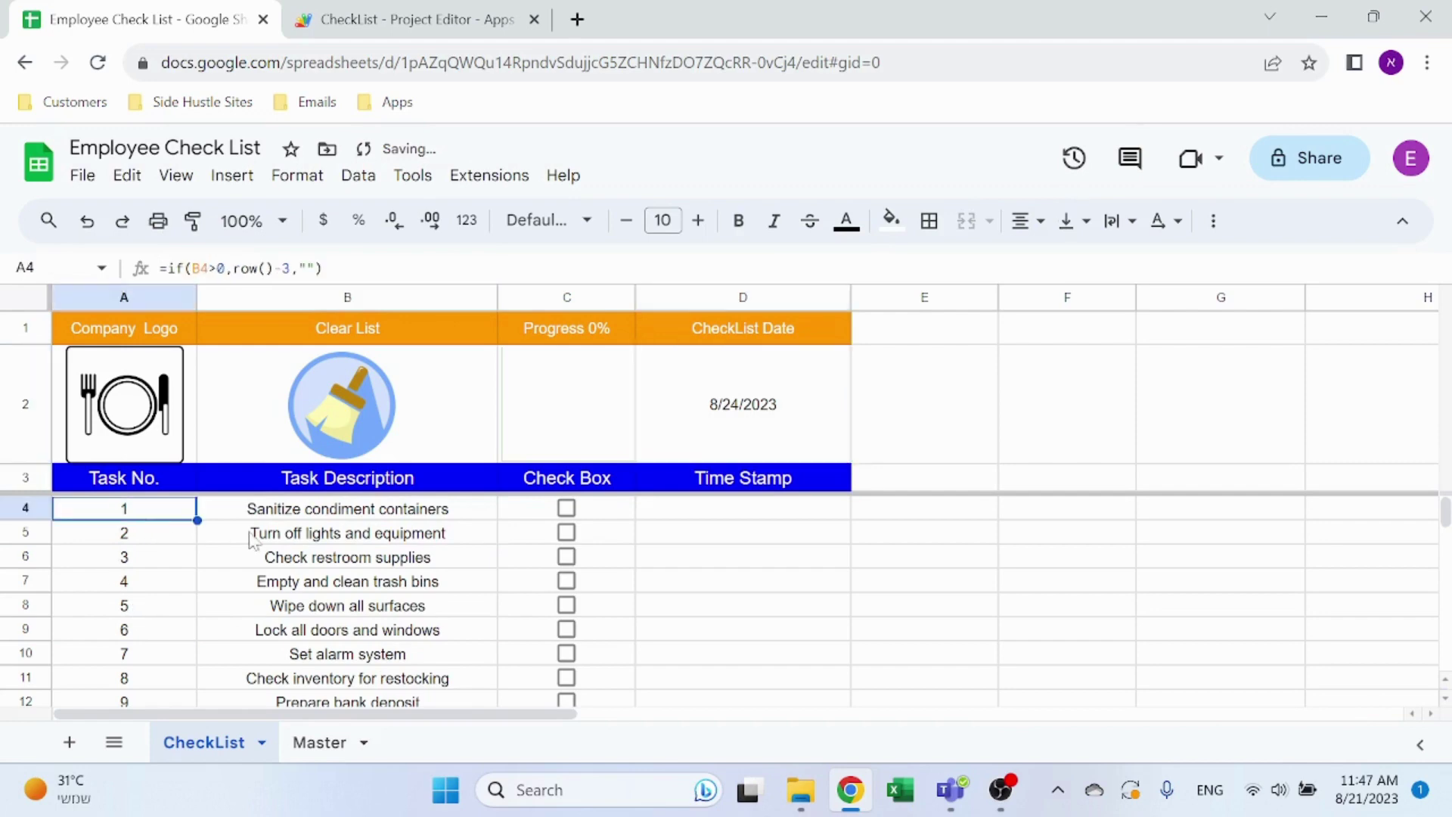
{"action": "left_click", "coordinate": [178, 539]}
{"action": "scroll", "coordinate": [302, 556], "scroll_direction": "down", "scroll_amount": 2}
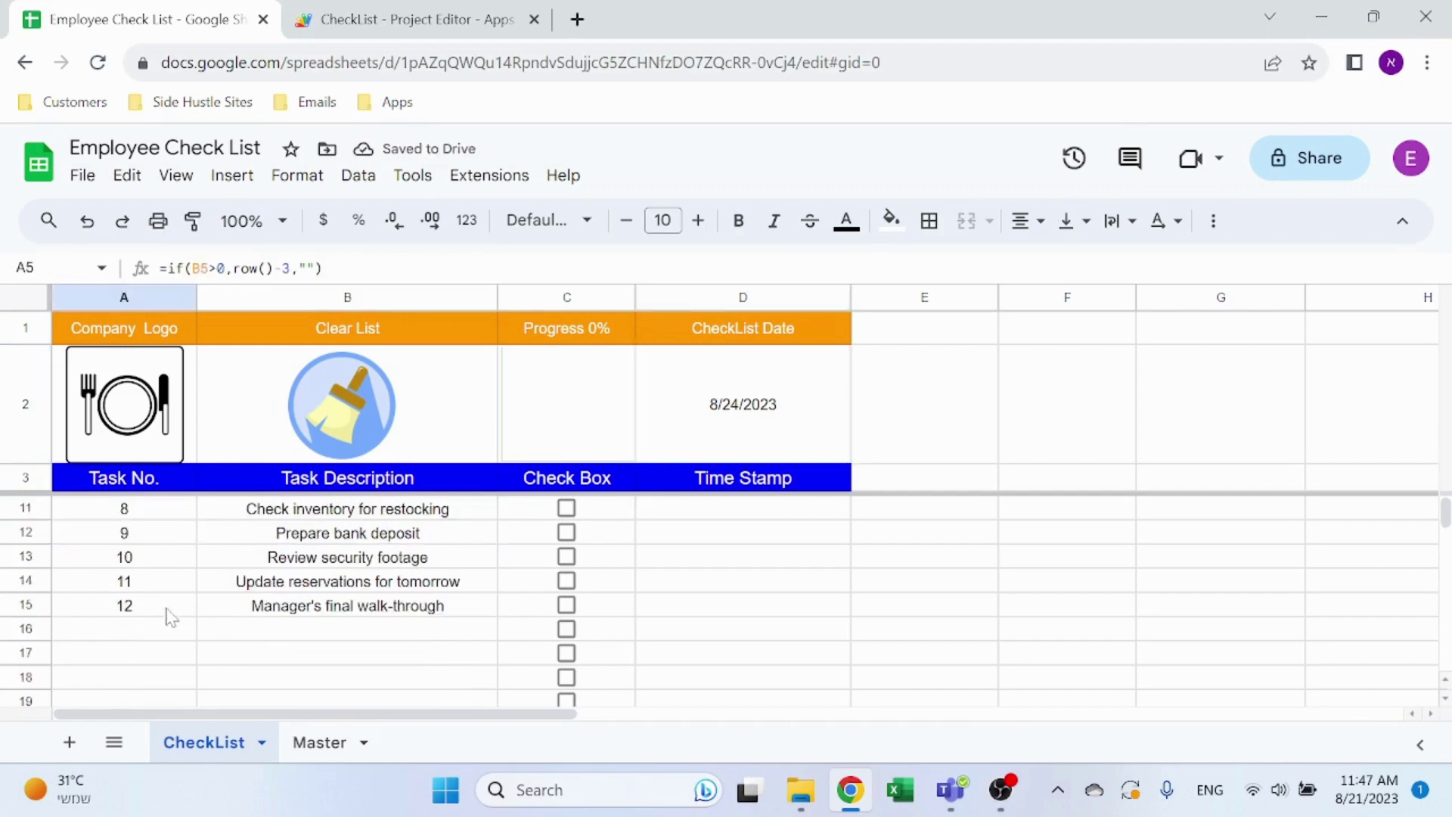
{"action": "left_click", "coordinate": [155, 631]}
{"action": "left_click", "coordinate": [366, 632]}
{"action": "scroll", "coordinate": [491, 578], "scroll_direction": "up", "scroll_amount": 2}
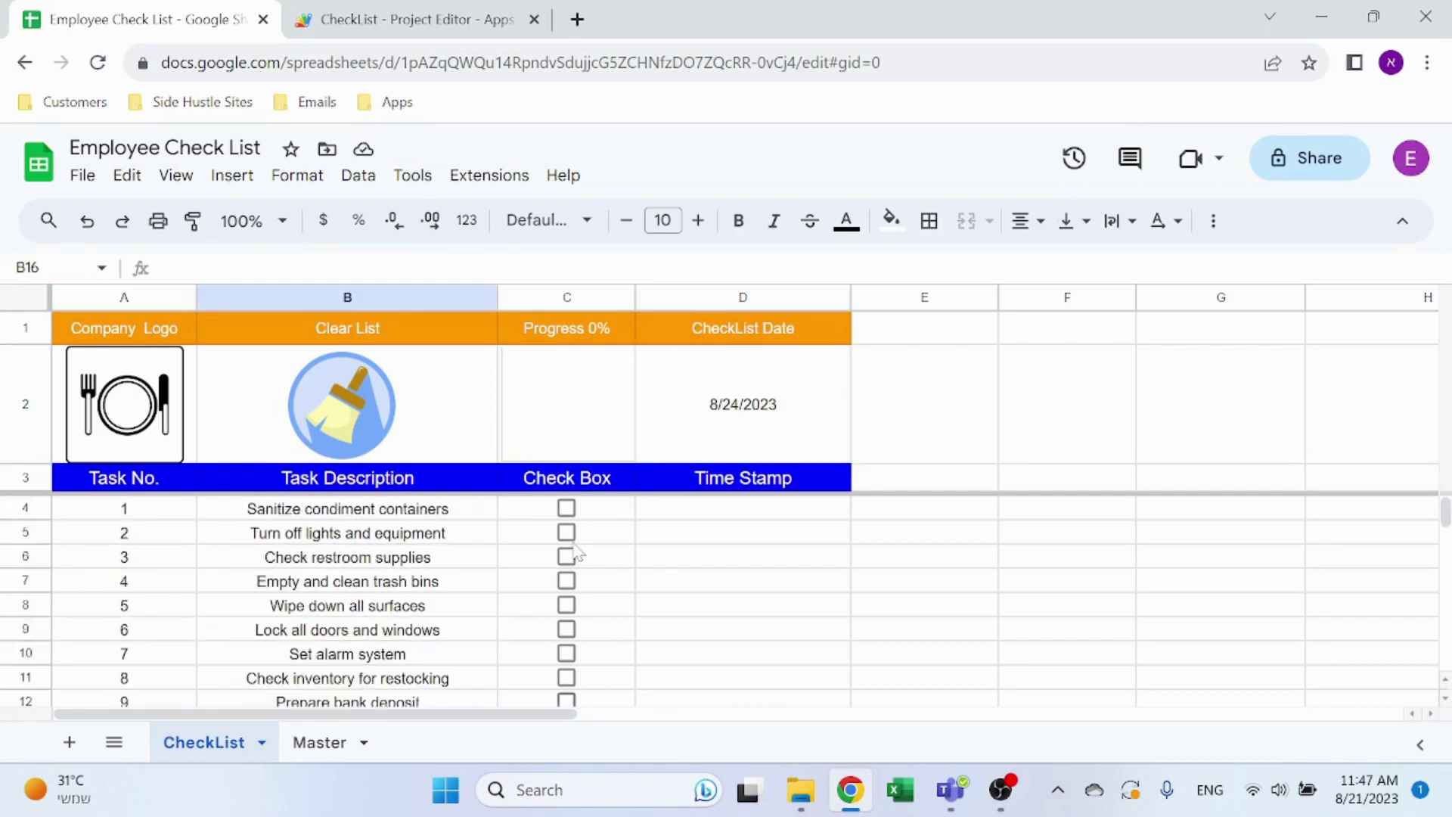
- Set the checklist date formula in D2 to =today()
{"action": "left_click", "coordinate": [712, 443]}
{"action": "left_click", "coordinate": [265, 269]}
{"action": "key", "text": "BackSpace"}
{"action": "key", "text": "BackSpace"}
{"action": "key", "text": "Return"}
- View the numbering formula in A4 and the OFFSET formula in B4, leaving both unchanged
{"action": "left_click", "coordinate": [146, 508]}
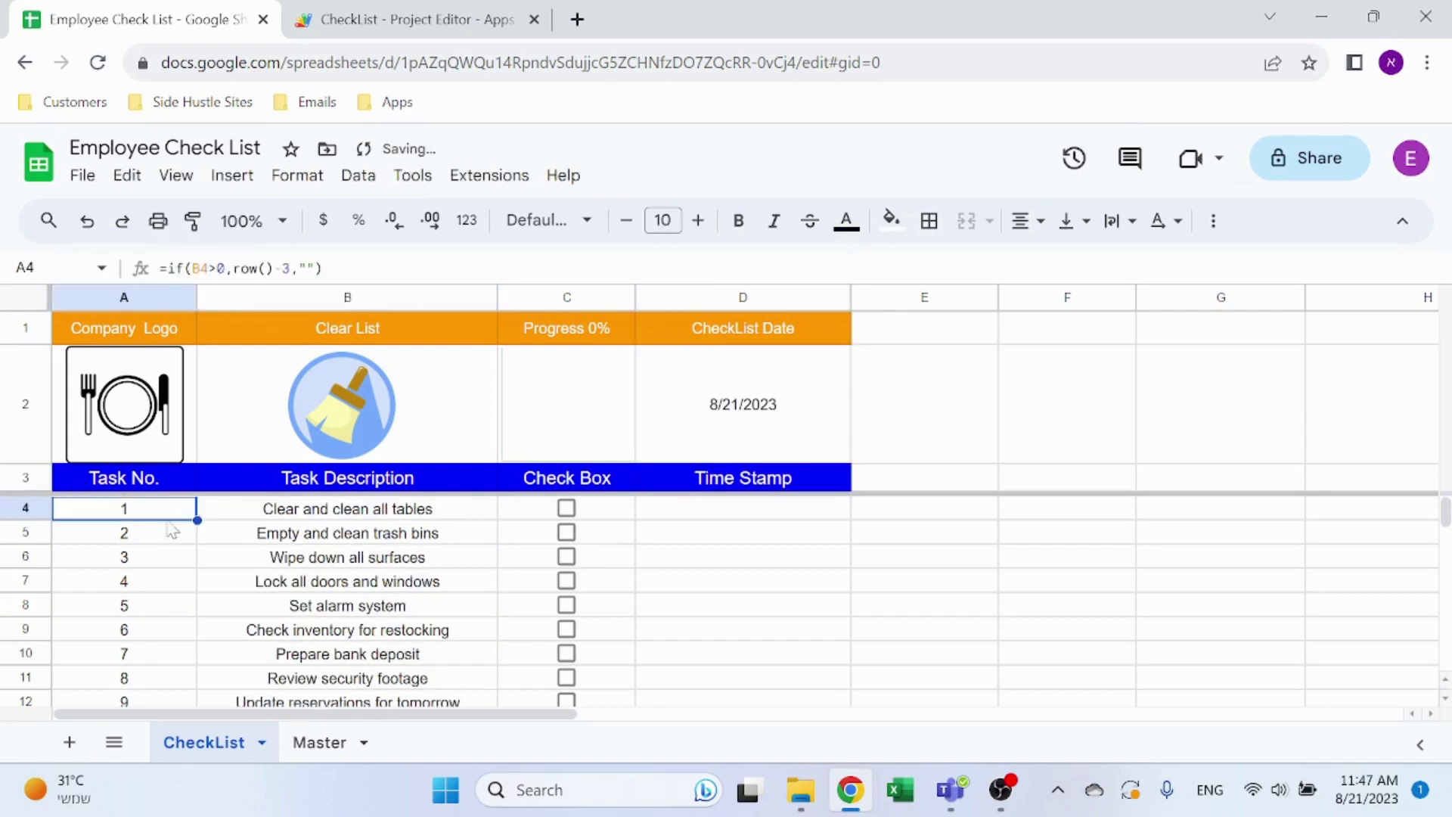
{"action": "key", "text": "Right"}
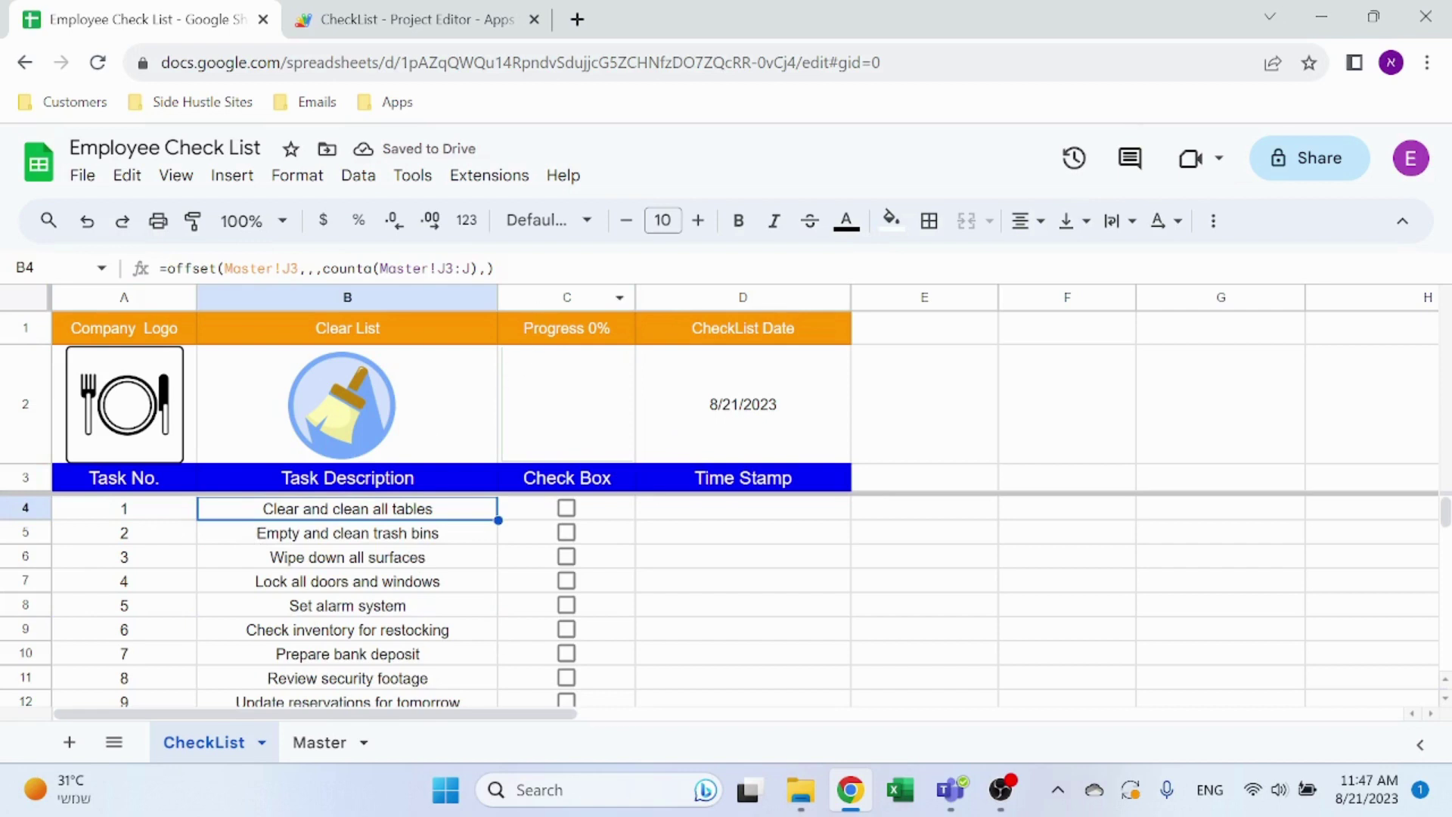
{"action": "left_click", "coordinate": [493, 268]}
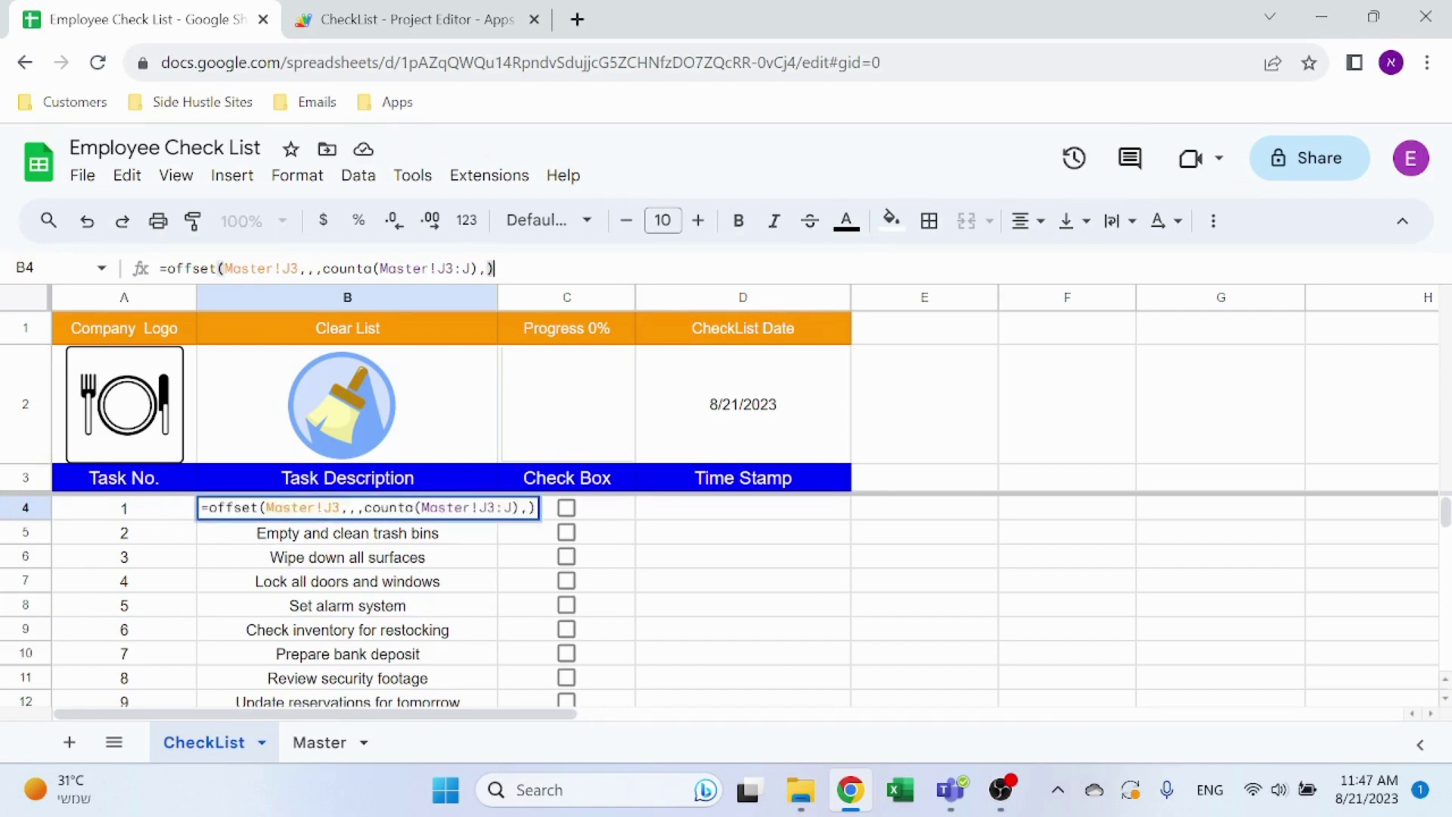
{"action": "key", "text": "Escape"}
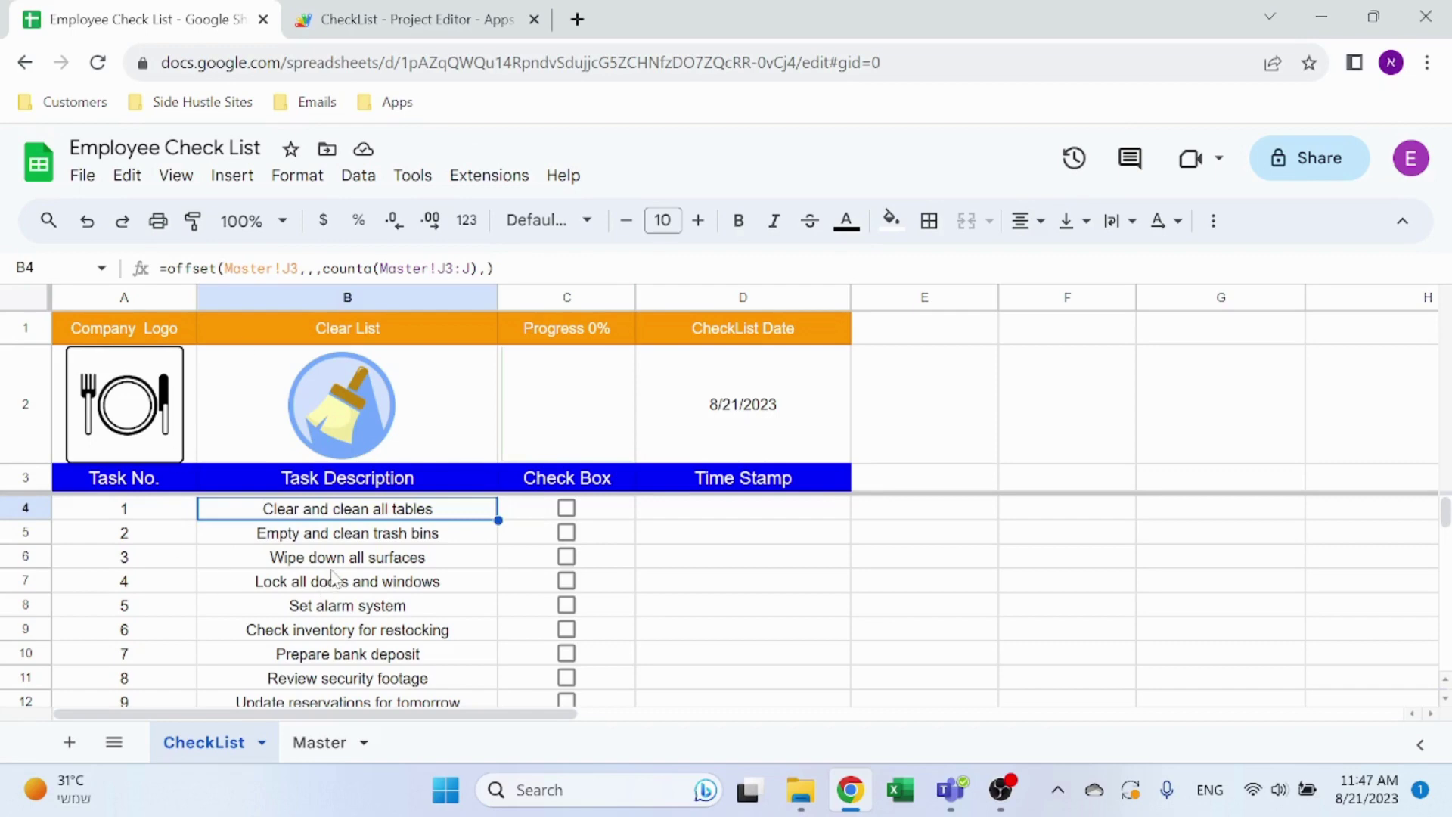
- Trace the Master!J3 starting reference of the B4 formula to the filtered task list in J3:J12 on the Master sheet
{"action": "left_click", "coordinate": [310, 743]}
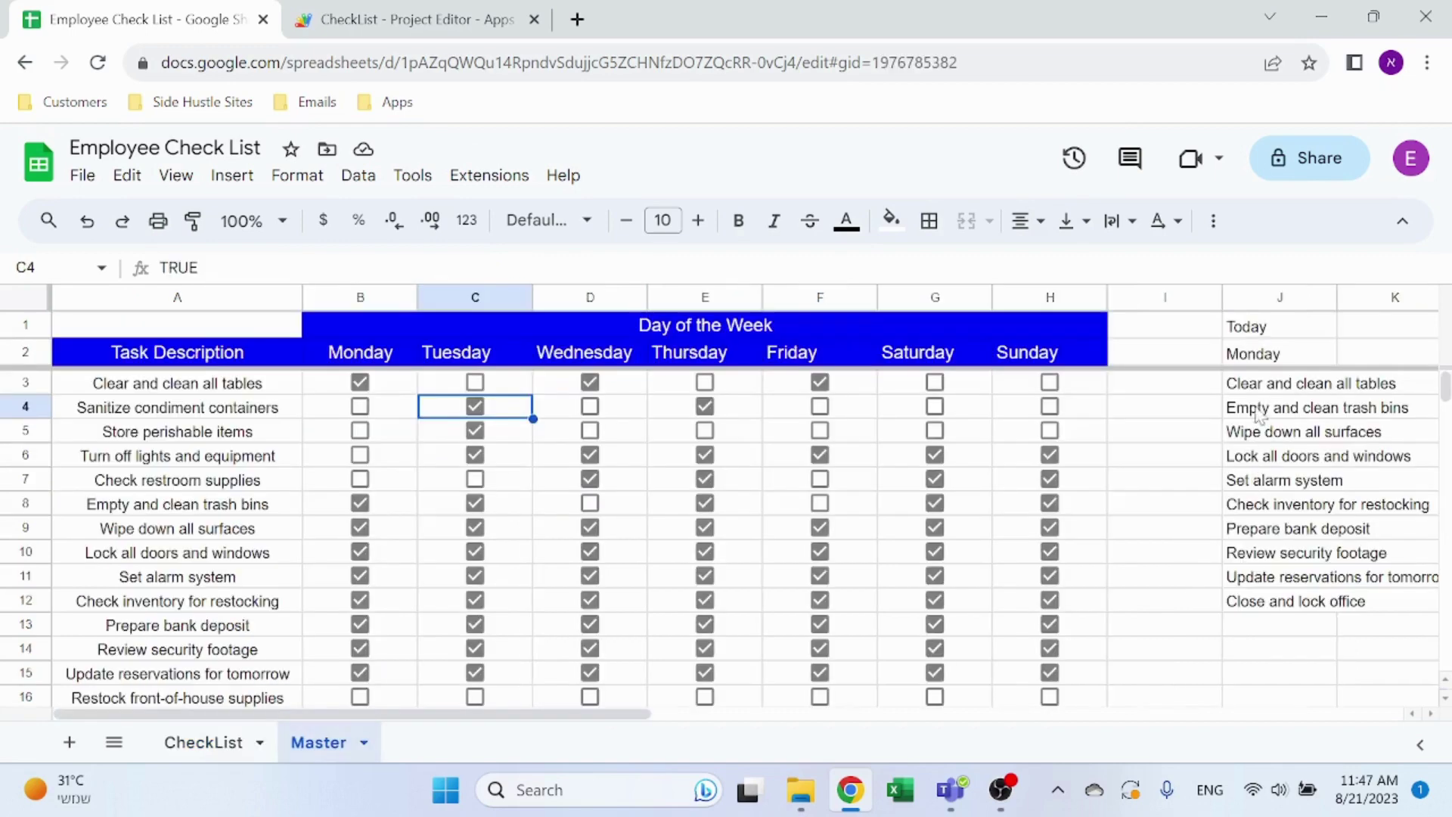
{"action": "left_click_drag", "start_coordinate": [1261, 384], "coordinate": [1286, 601]}
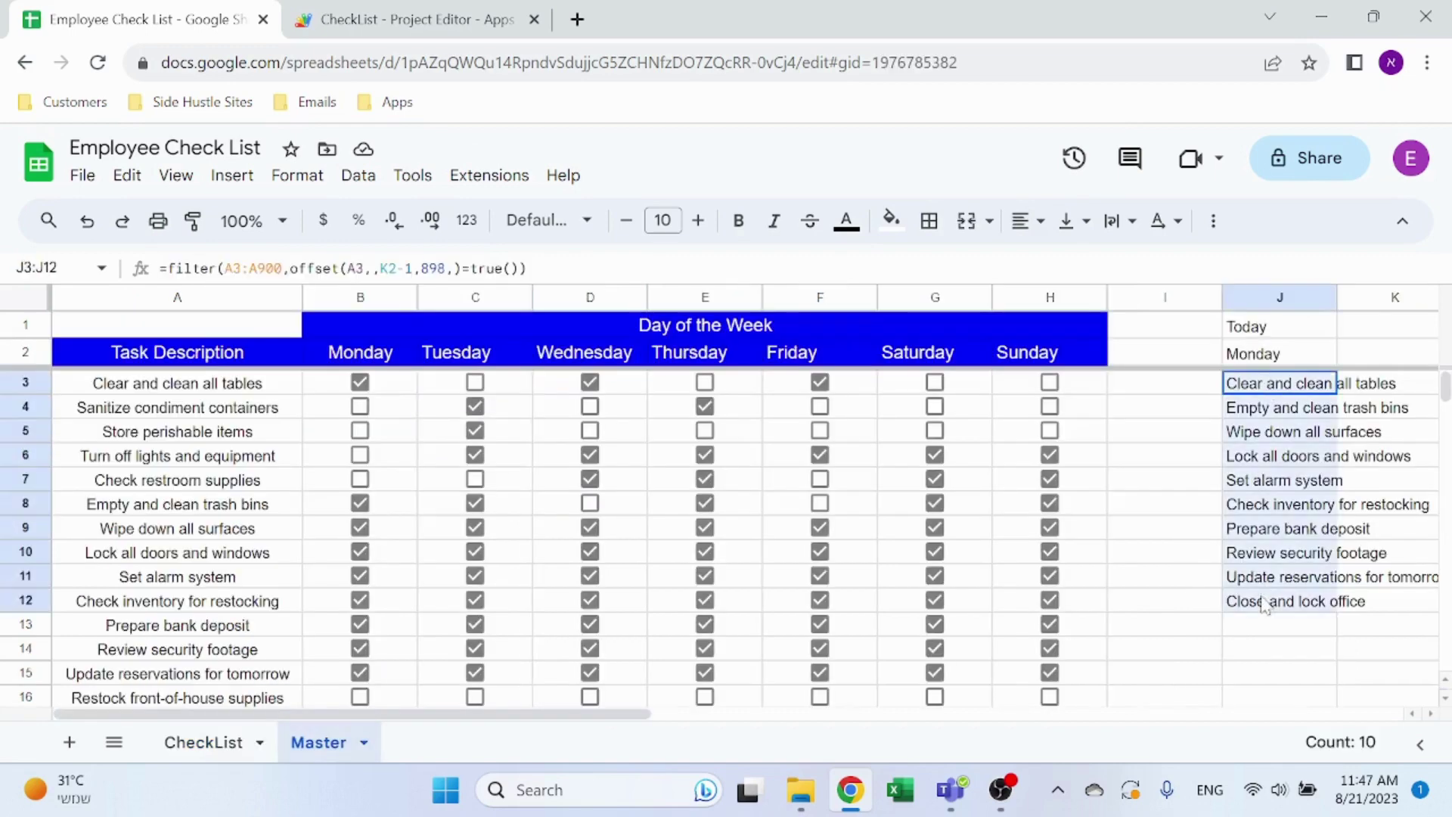
{"action": "left_click", "coordinate": [199, 745]}
{"action": "left_click", "coordinate": [262, 270]}
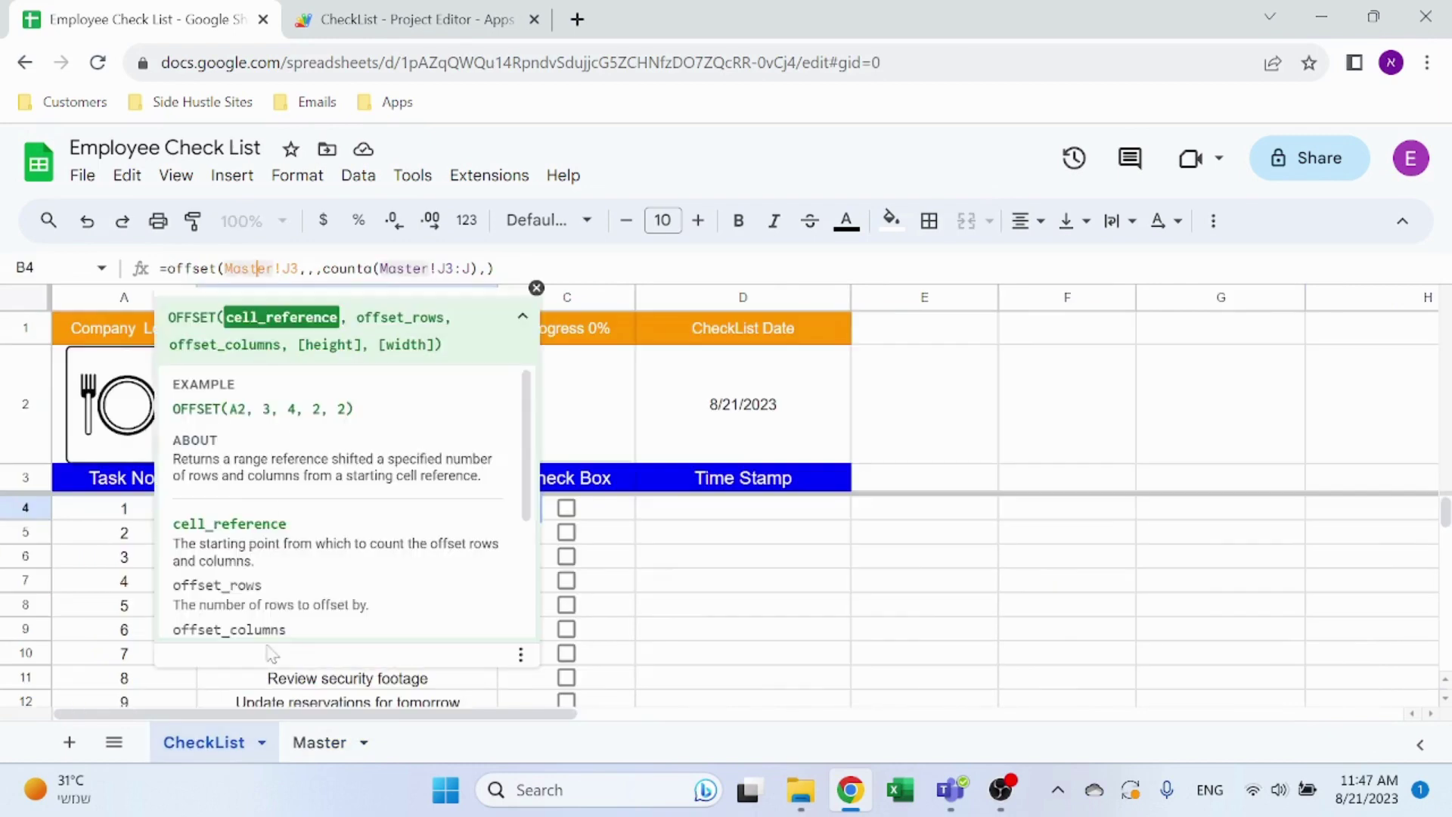
{"action": "left_click", "coordinate": [295, 742]}
{"action": "left_click", "coordinate": [1260, 392]}
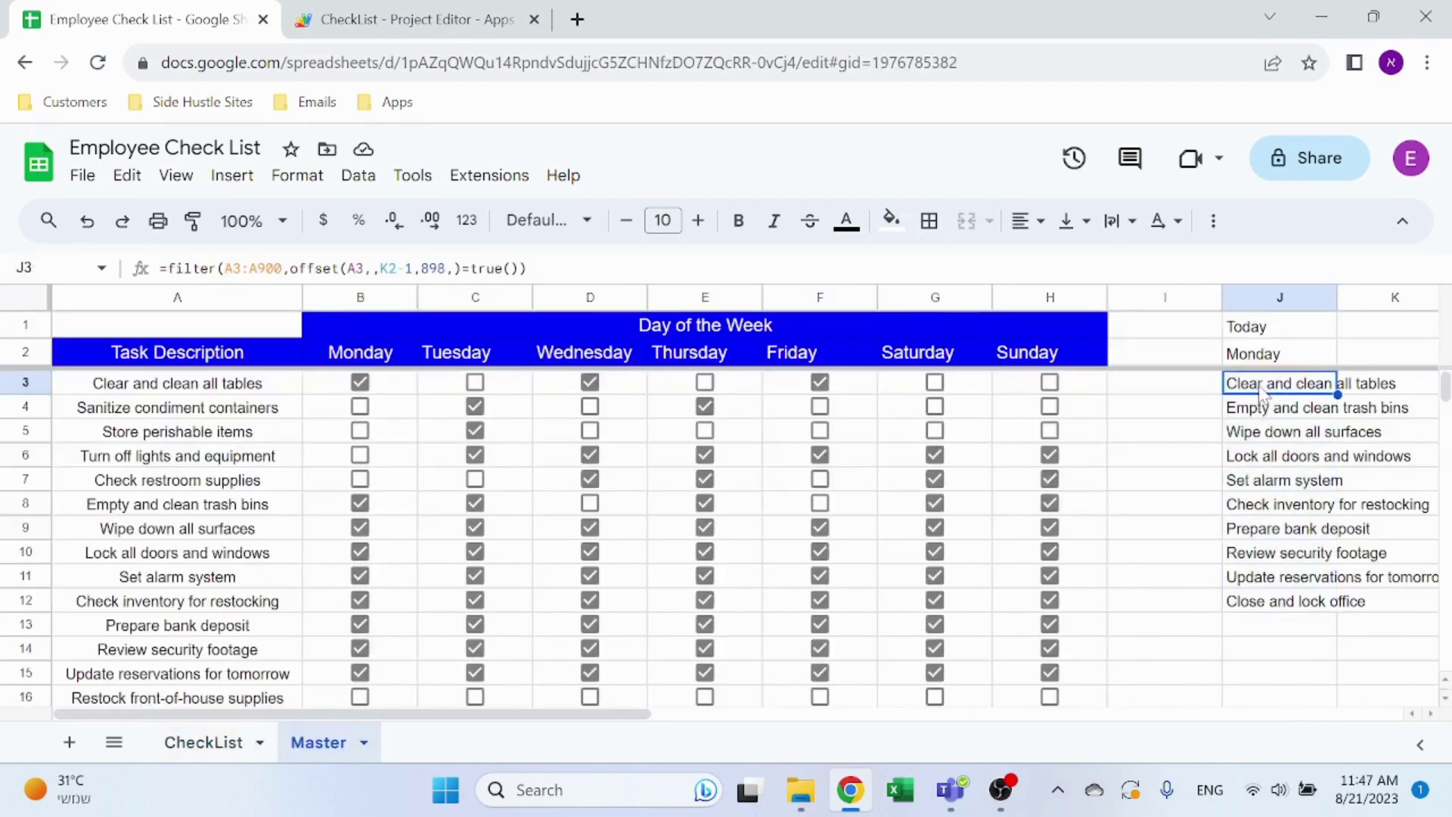
{"action": "left_click", "coordinate": [205, 743]}
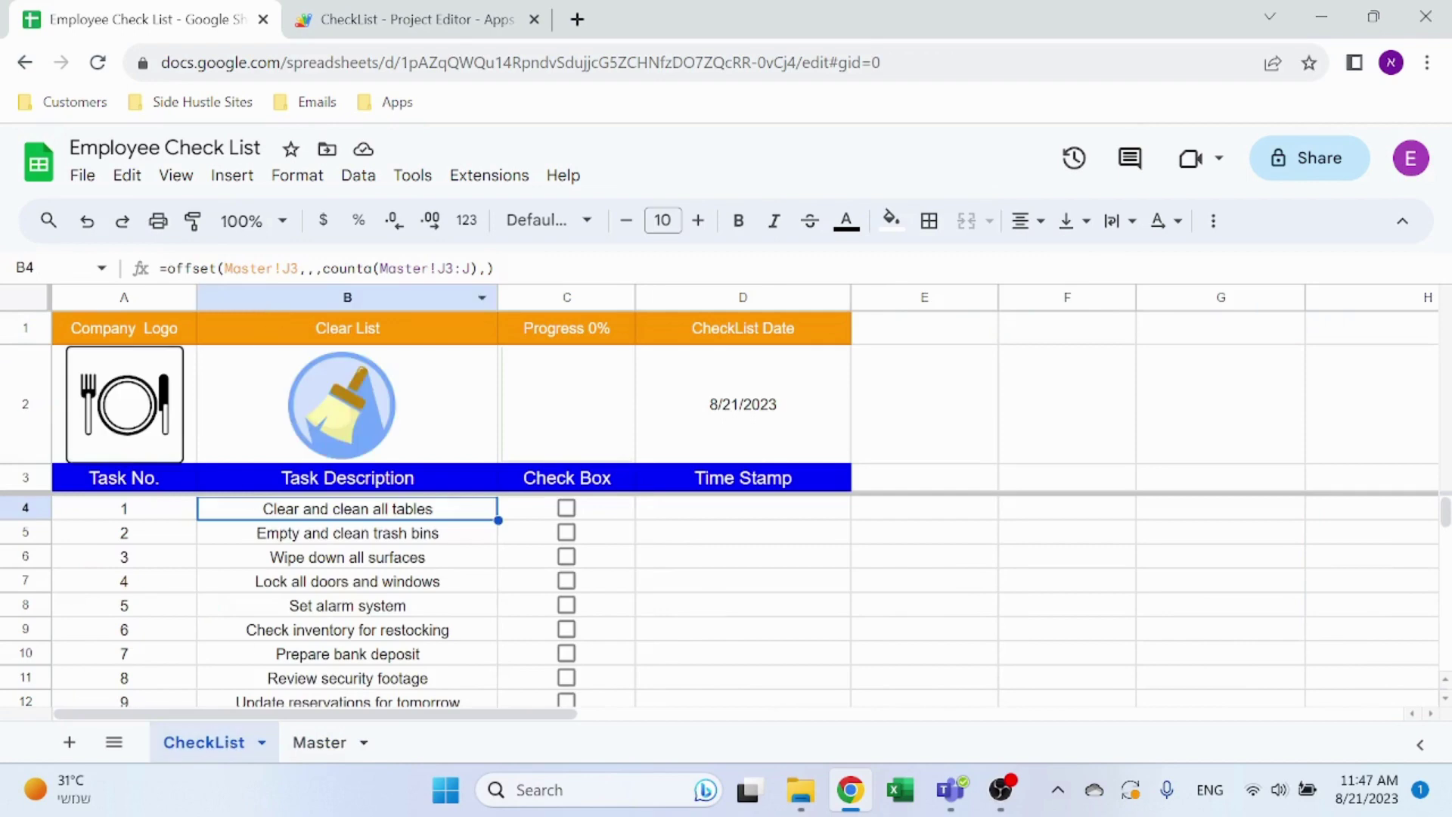
- Examine the COUNTA height argument in B4 and the Master column J range it counts from J3 down
{"action": "left_click", "coordinate": [355, 269]}
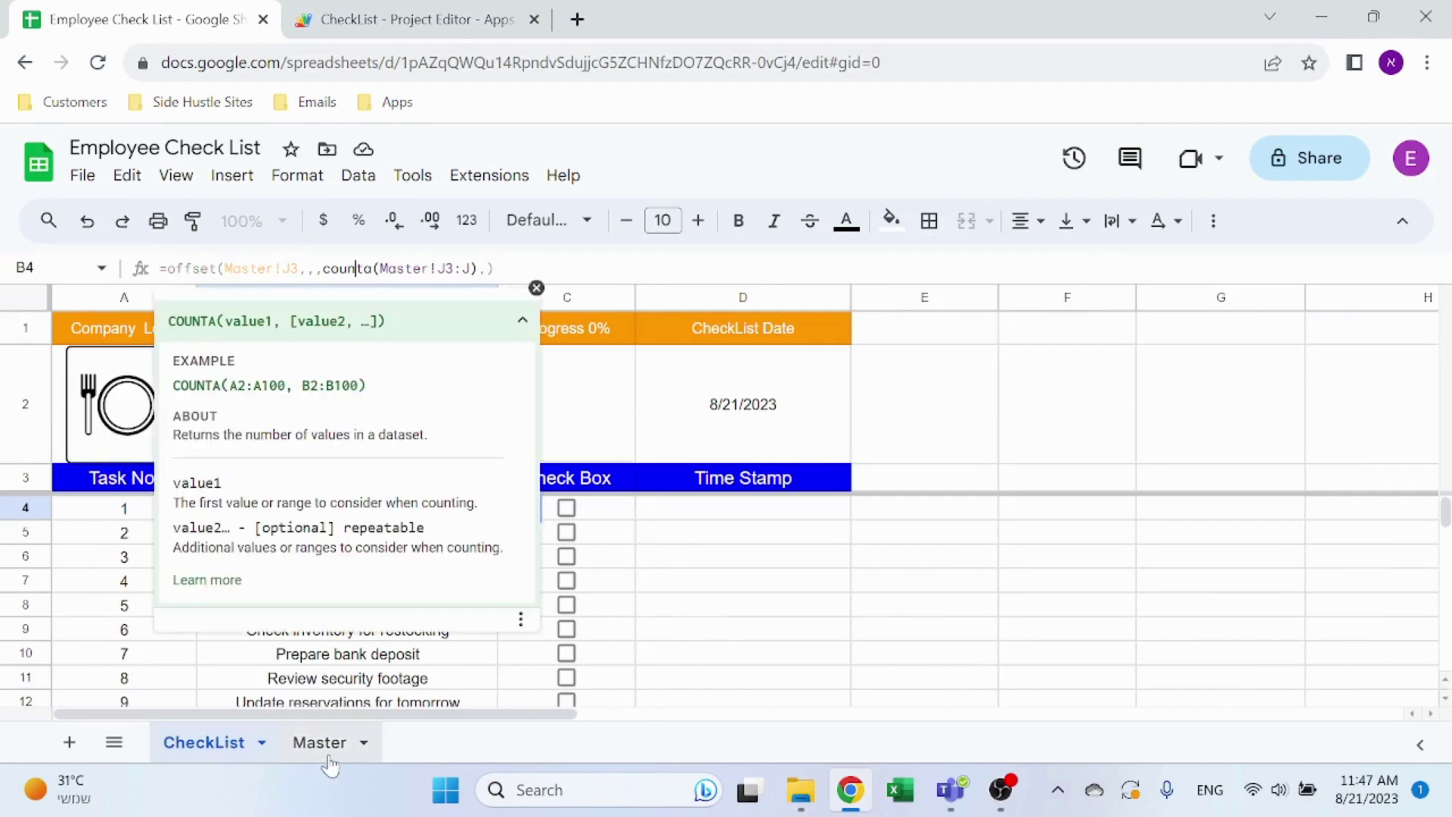
{"action": "key", "text": "Escape"}
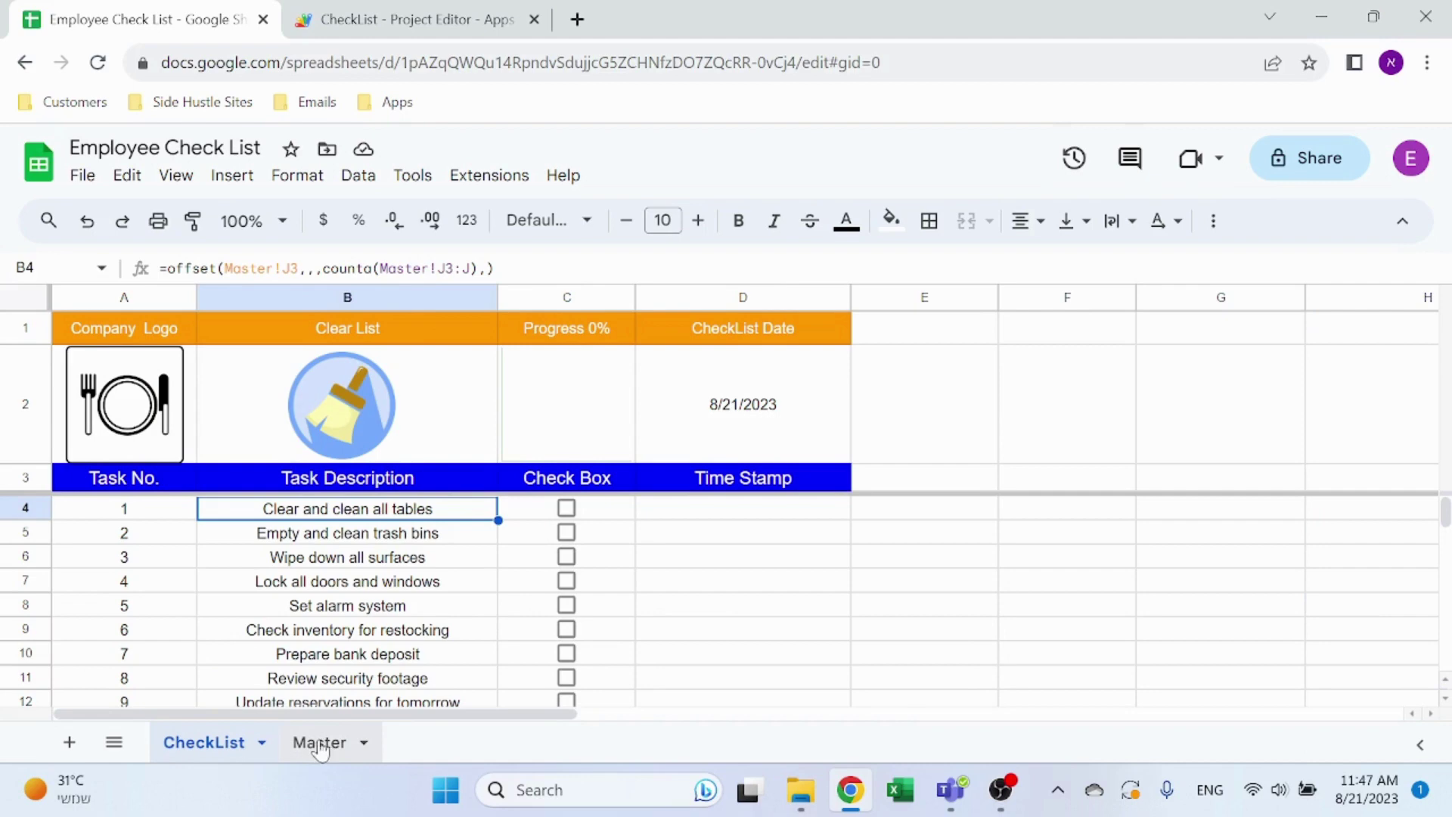
{"action": "left_click", "coordinate": [320, 749]}
{"action": "left_click", "coordinate": [1248, 509]}
{"action": "left_click_drag", "start_coordinate": [1251, 383], "coordinate": [1255, 679]}
{"action": "left_click", "coordinate": [1256, 629]}
{"action": "left_click_drag", "start_coordinate": [1271, 388], "coordinate": [1277, 599]}
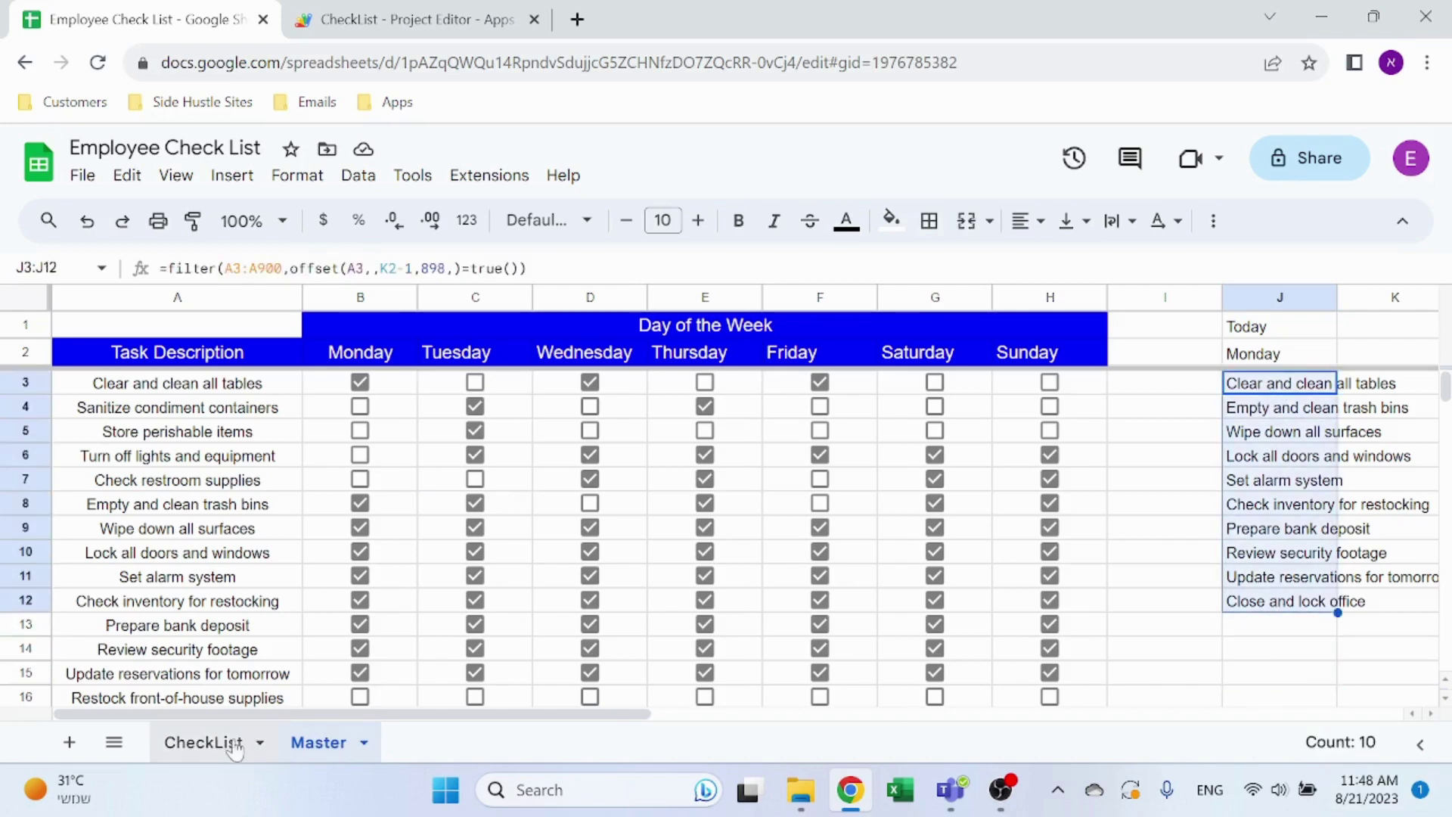
{"action": "left_click", "coordinate": [203, 742]}
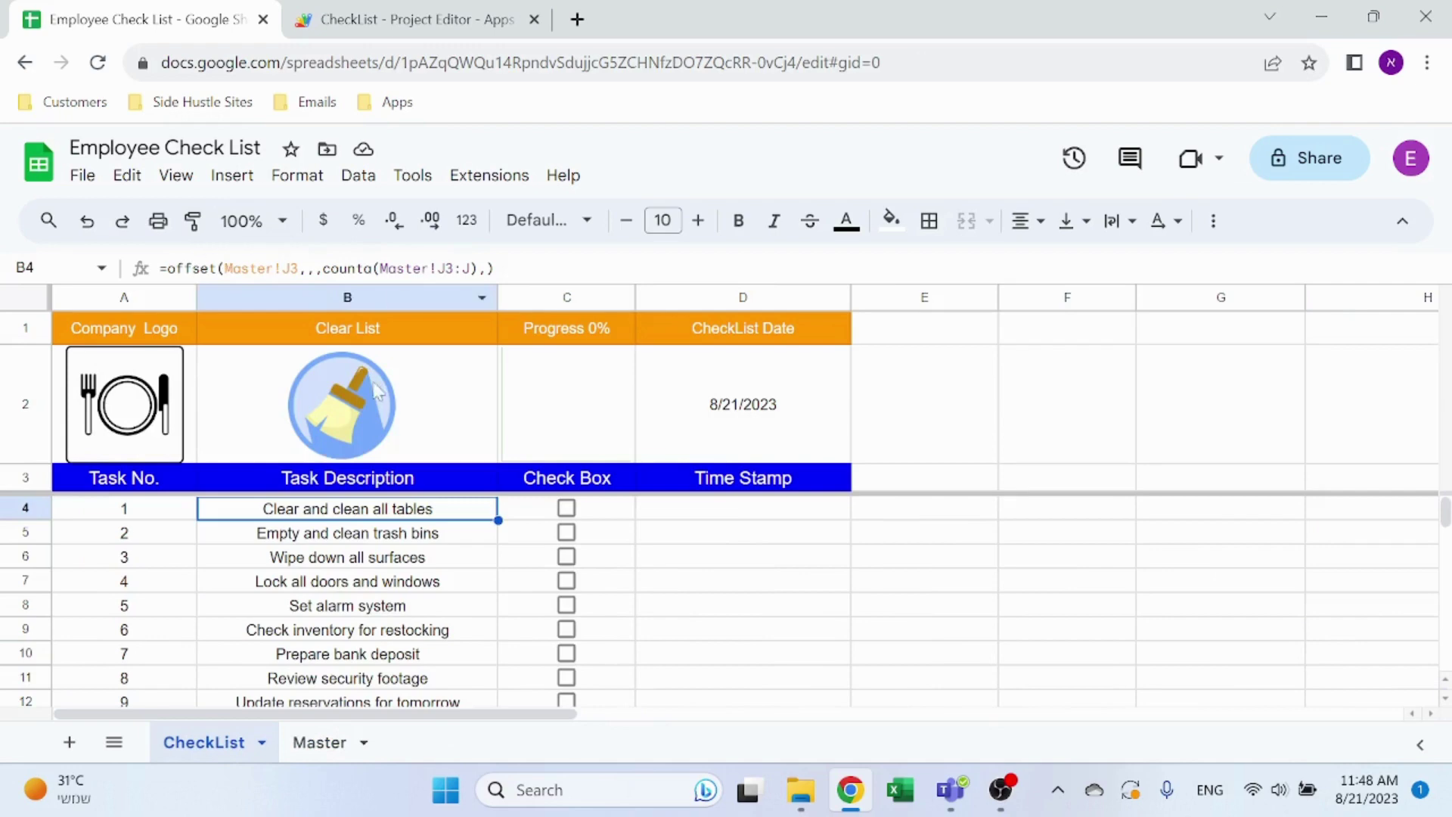
- Compare the filtered tasks in J3:J12 on Master with the task descriptions listed on the CheckList sheet
{"action": "left_click", "coordinate": [314, 743]}
{"action": "left_click", "coordinate": [1299, 384]}
{"action": "left_click_drag", "start_coordinate": [1299, 385], "coordinate": [1272, 603]}
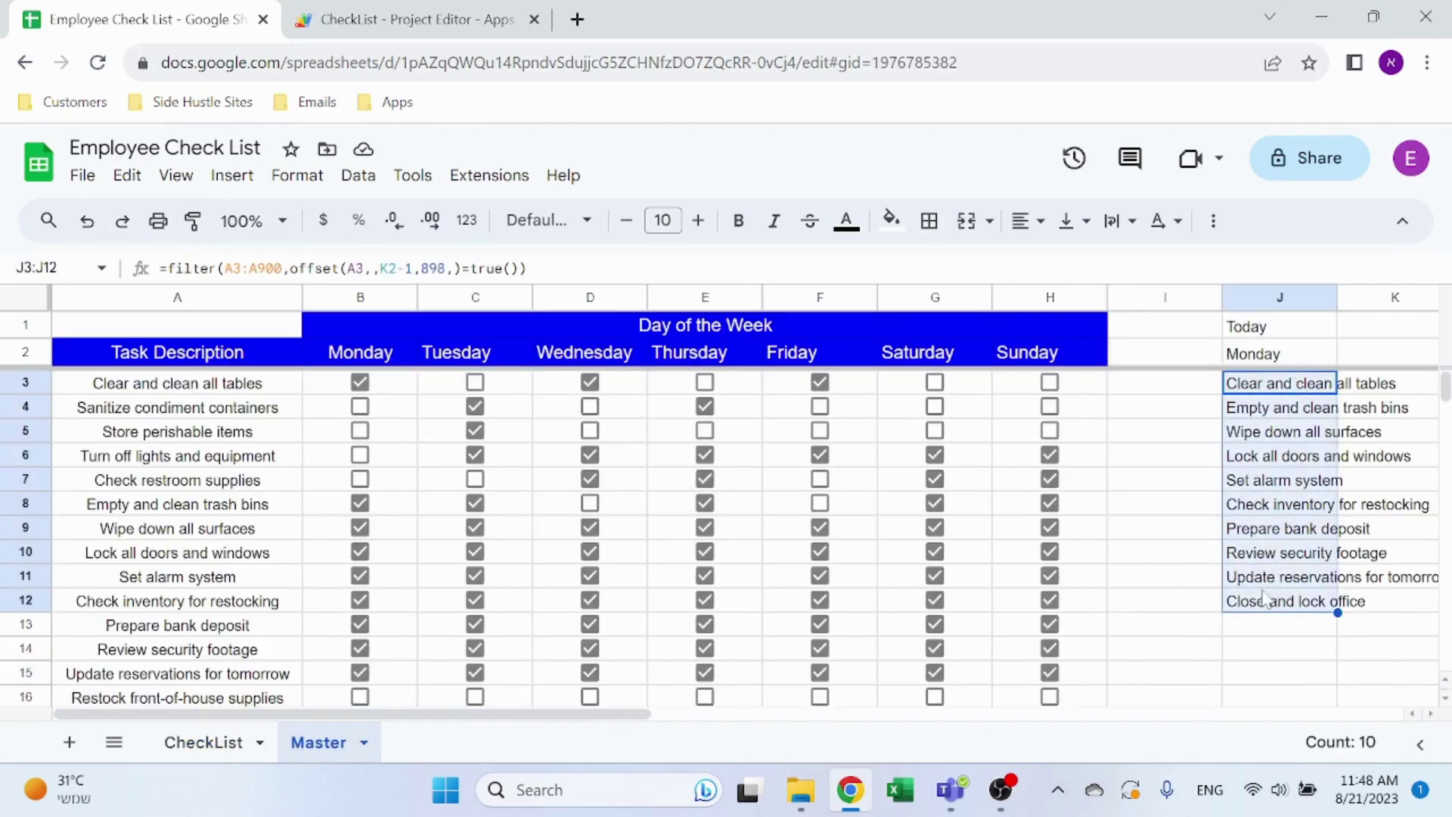
{"action": "left_click", "coordinate": [204, 744]}
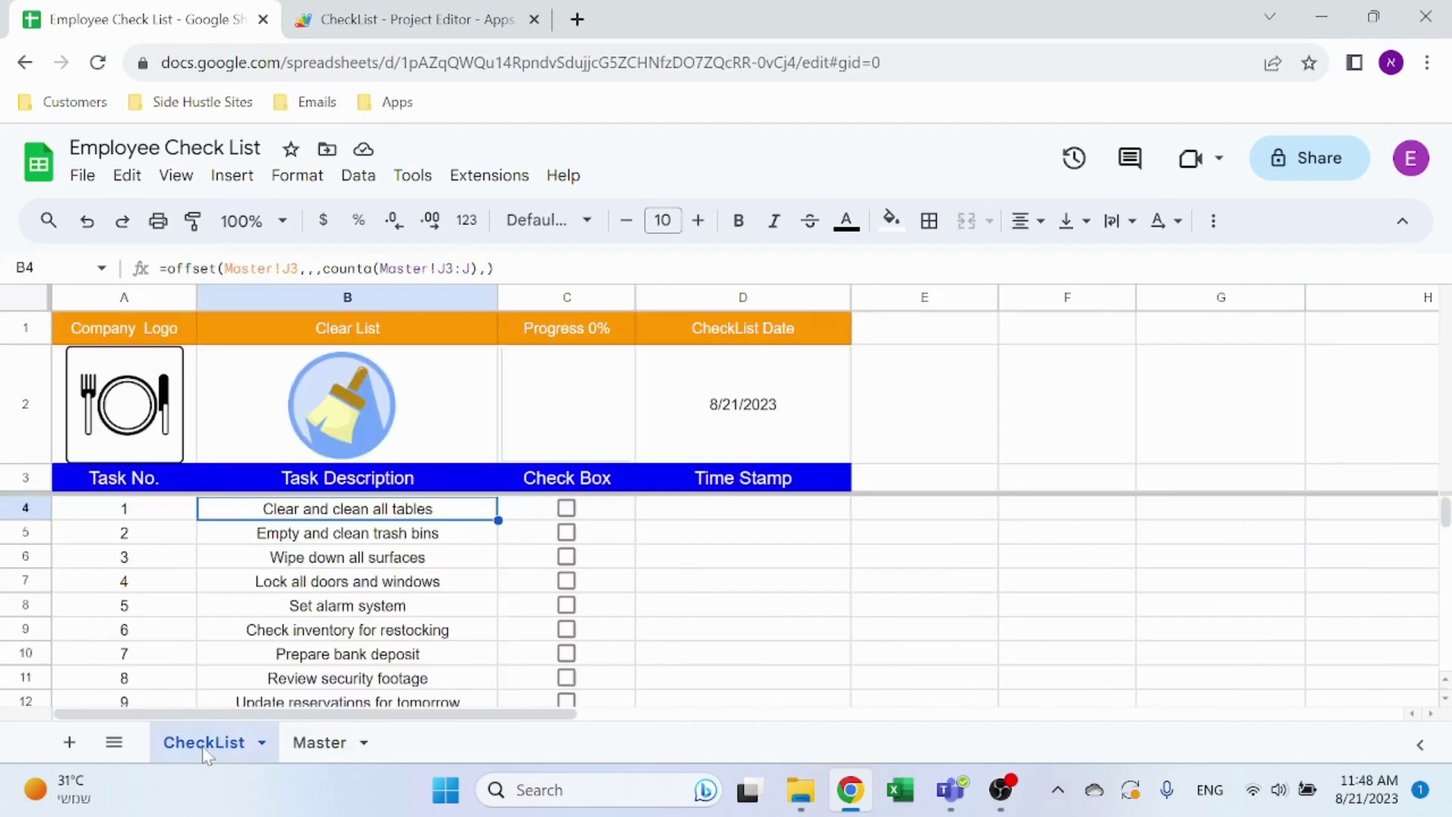
{"action": "scroll", "coordinate": [333, 575], "scroll_direction": "down", "scroll_amount": 1}
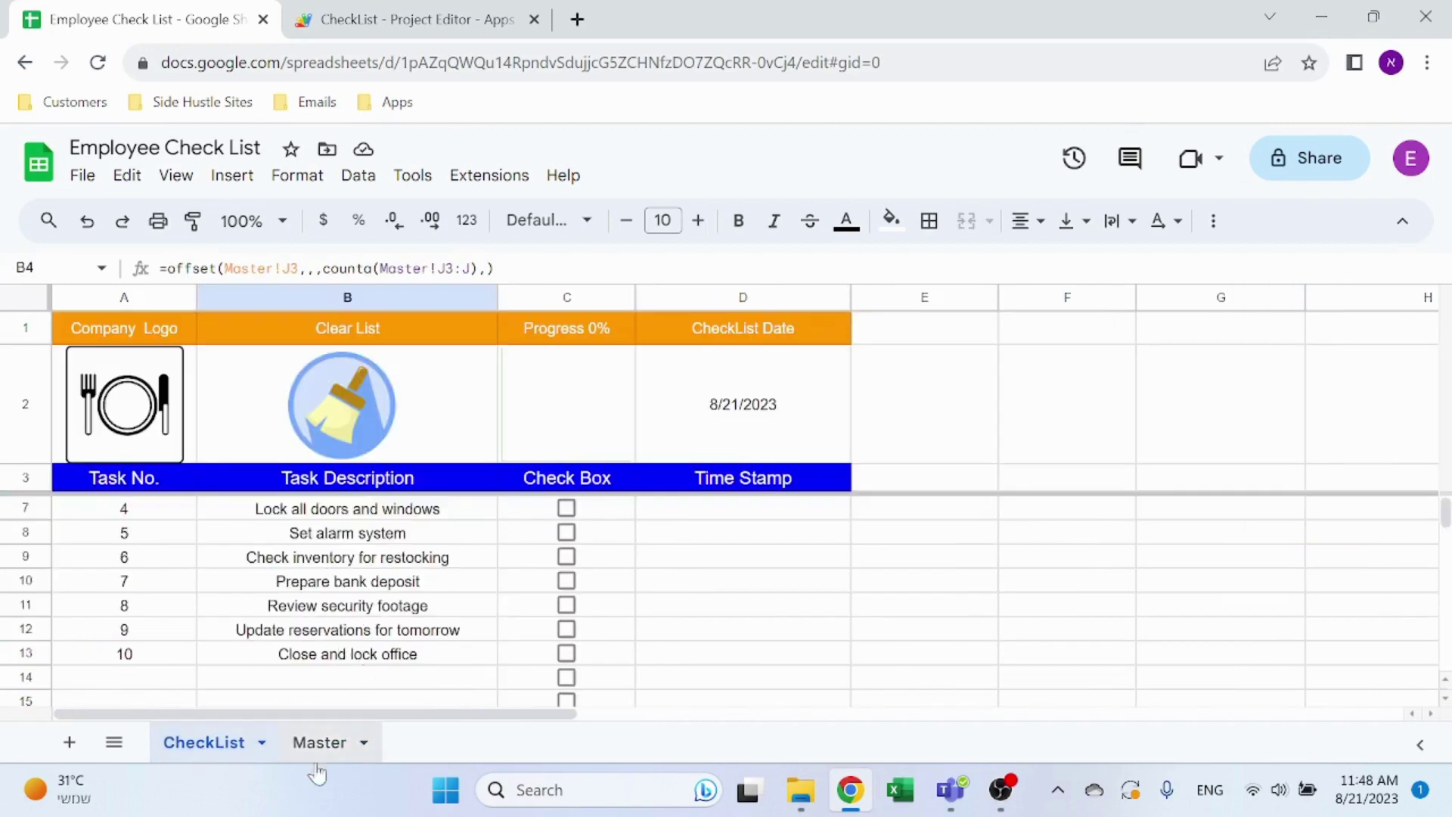
{"action": "left_click", "coordinate": [356, 742]}
{"action": "left_click", "coordinate": [208, 742]}
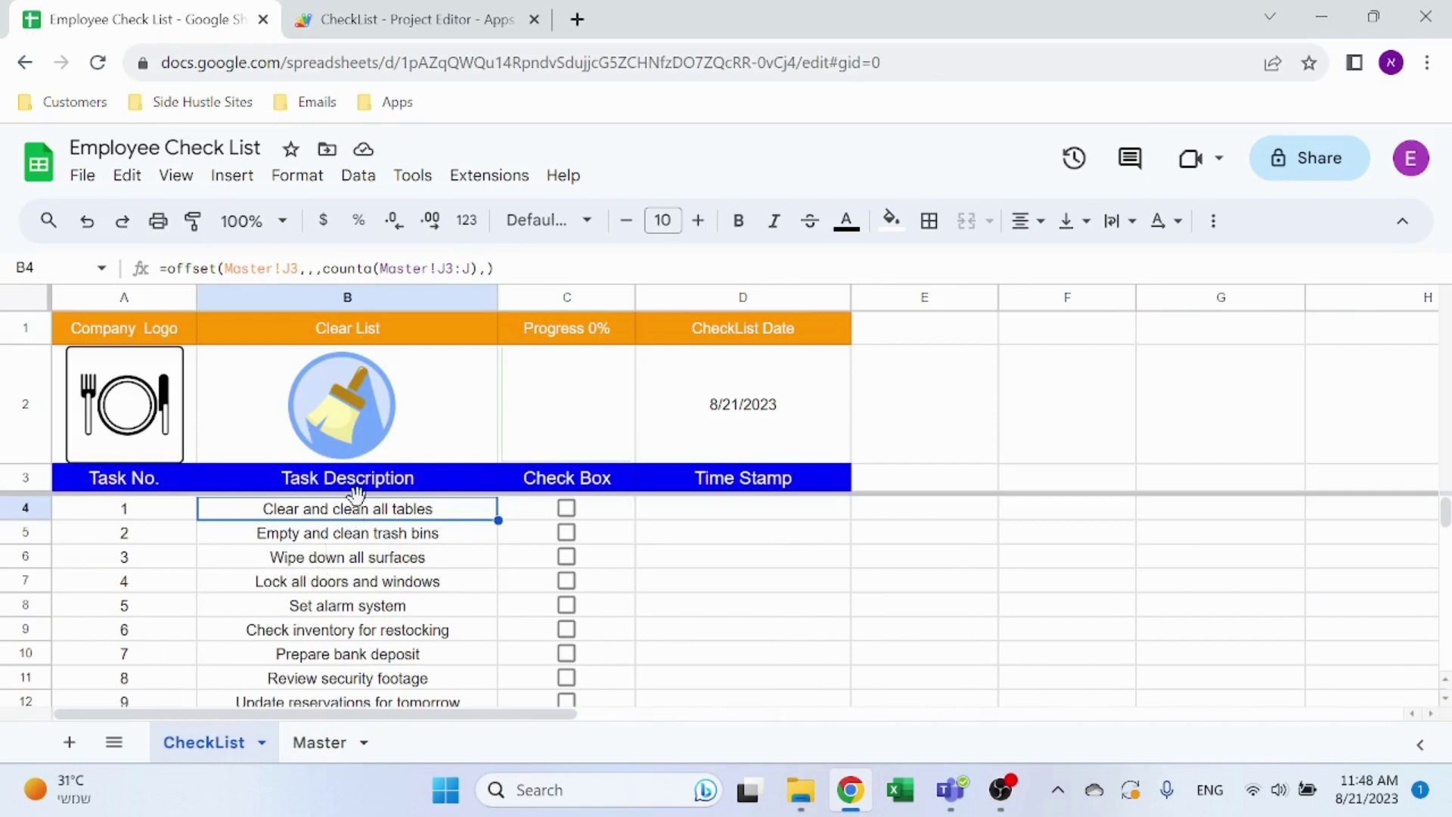
- View the data validation rule behind the check box in C4 and close it without changes
{"action": "left_click", "coordinate": [587, 516]}
{"action": "left_click", "coordinate": [352, 178]}
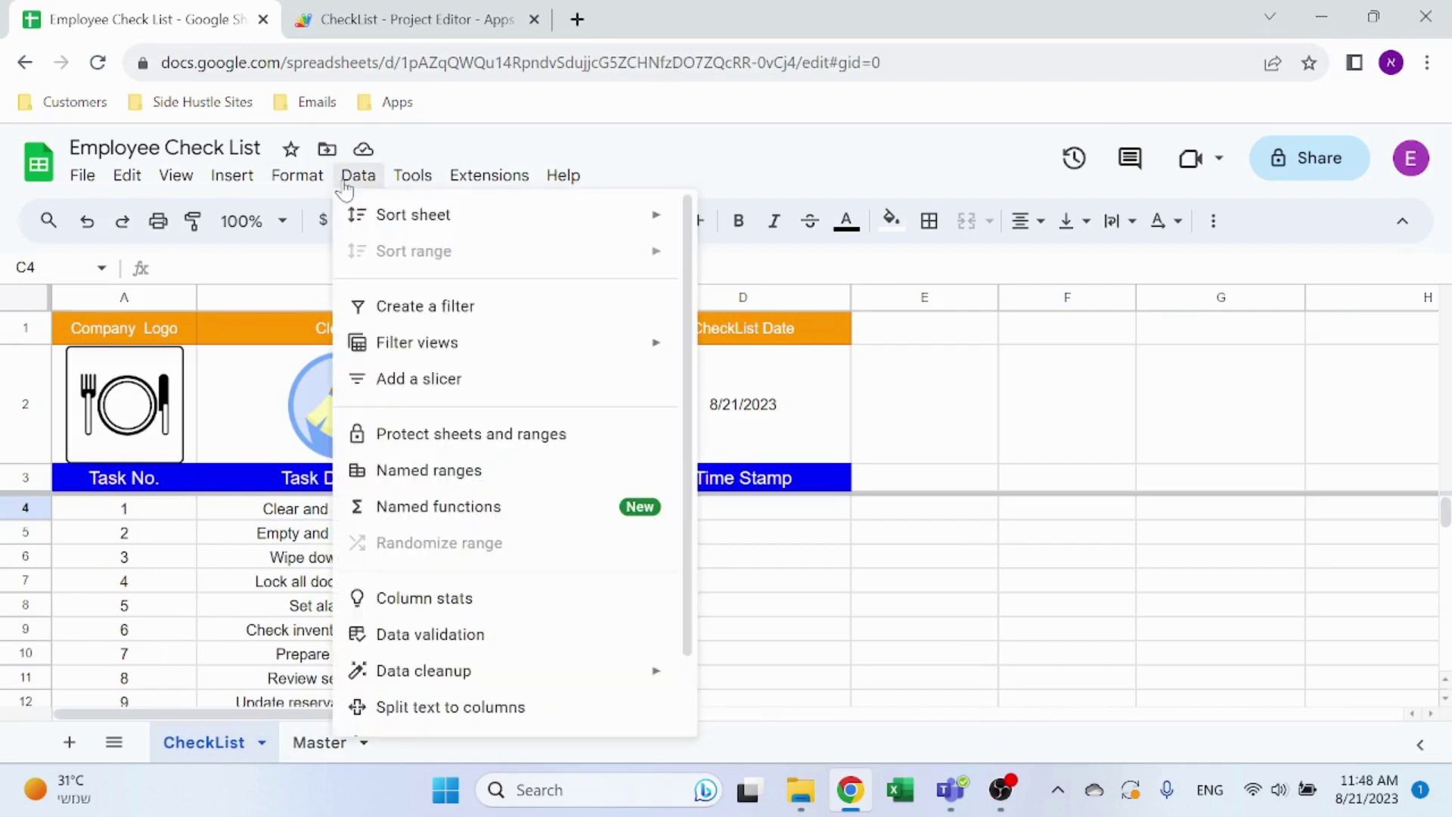
{"action": "left_click", "coordinate": [452, 635]}
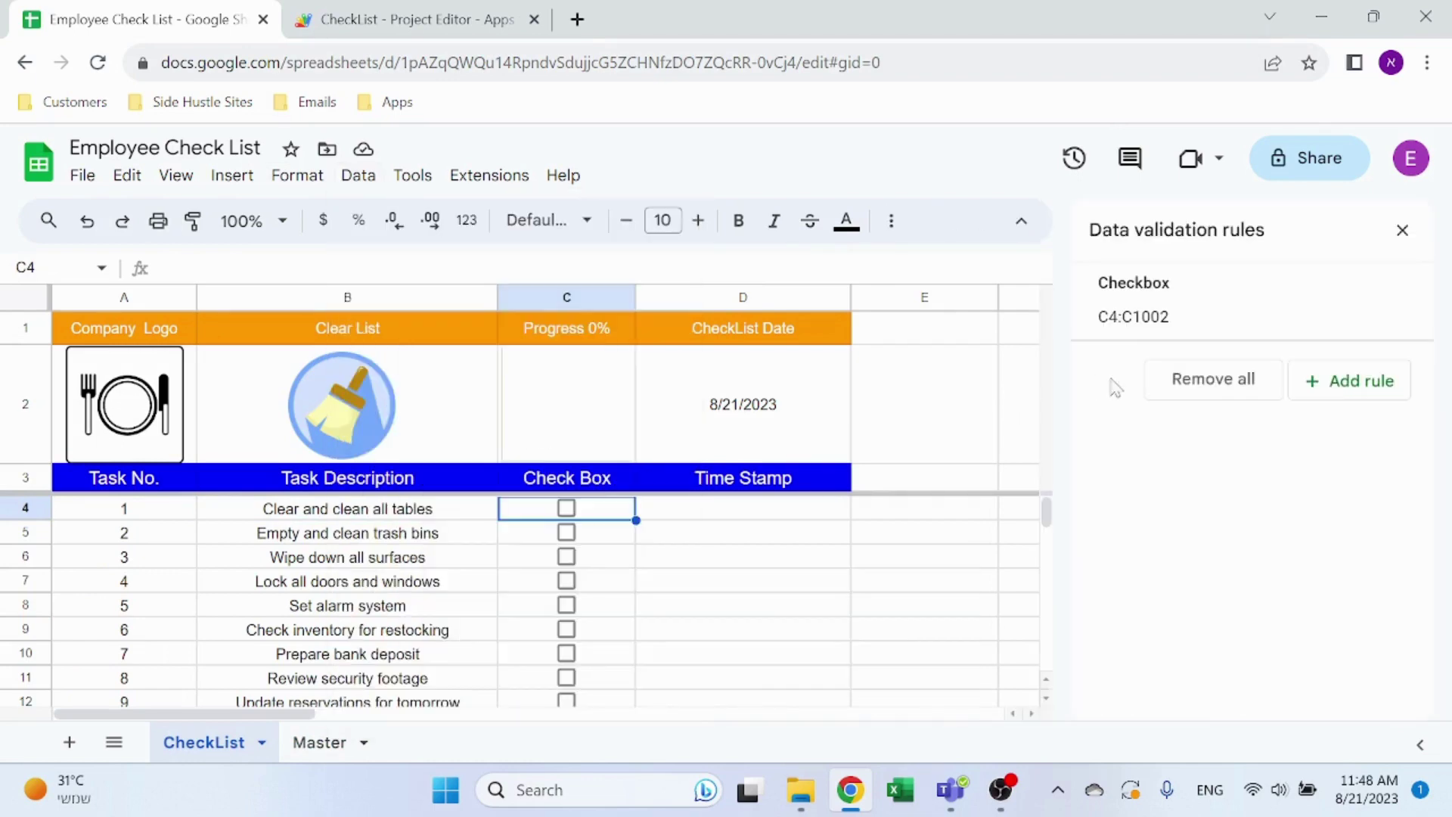
{"action": "left_click", "coordinate": [1160, 315]}
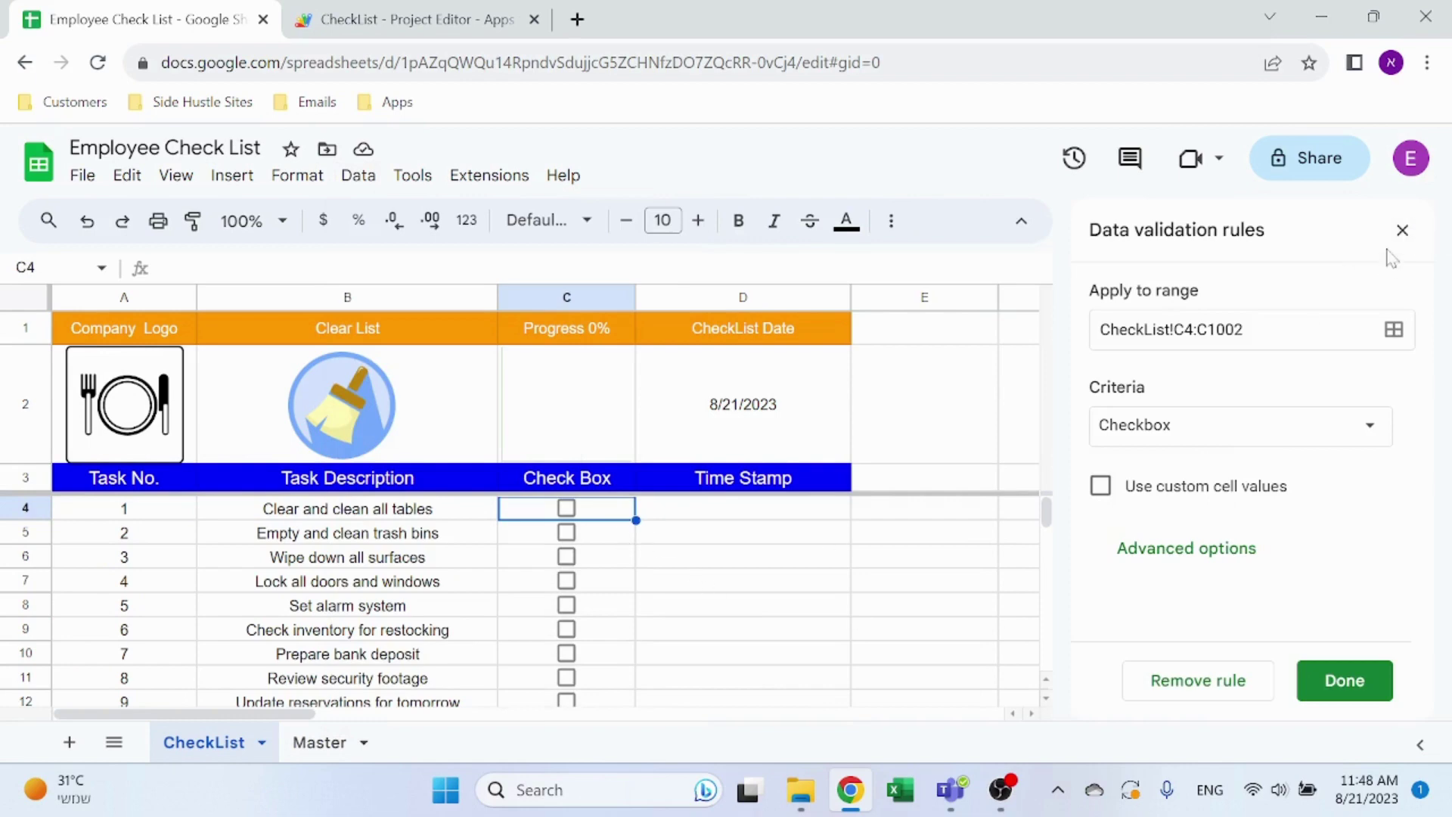
{"action": "left_click", "coordinate": [1402, 229]}
- Test the time stamps by checking off "Empty and clean trash bins" and "Lock all doors and windows", and uncheck both tasks
{"action": "left_click", "coordinate": [728, 514]}
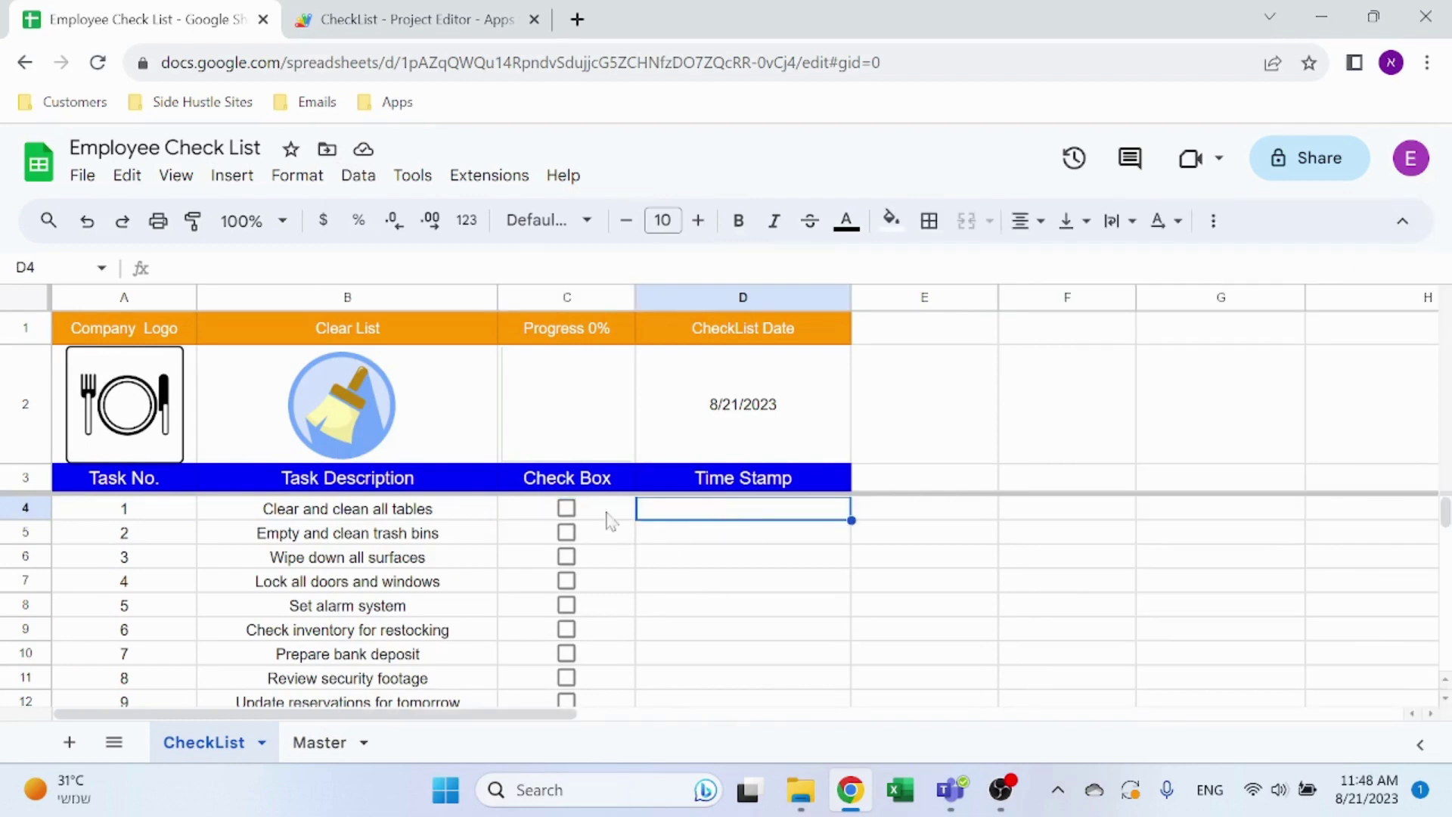
{"action": "left_click", "coordinate": [569, 534]}
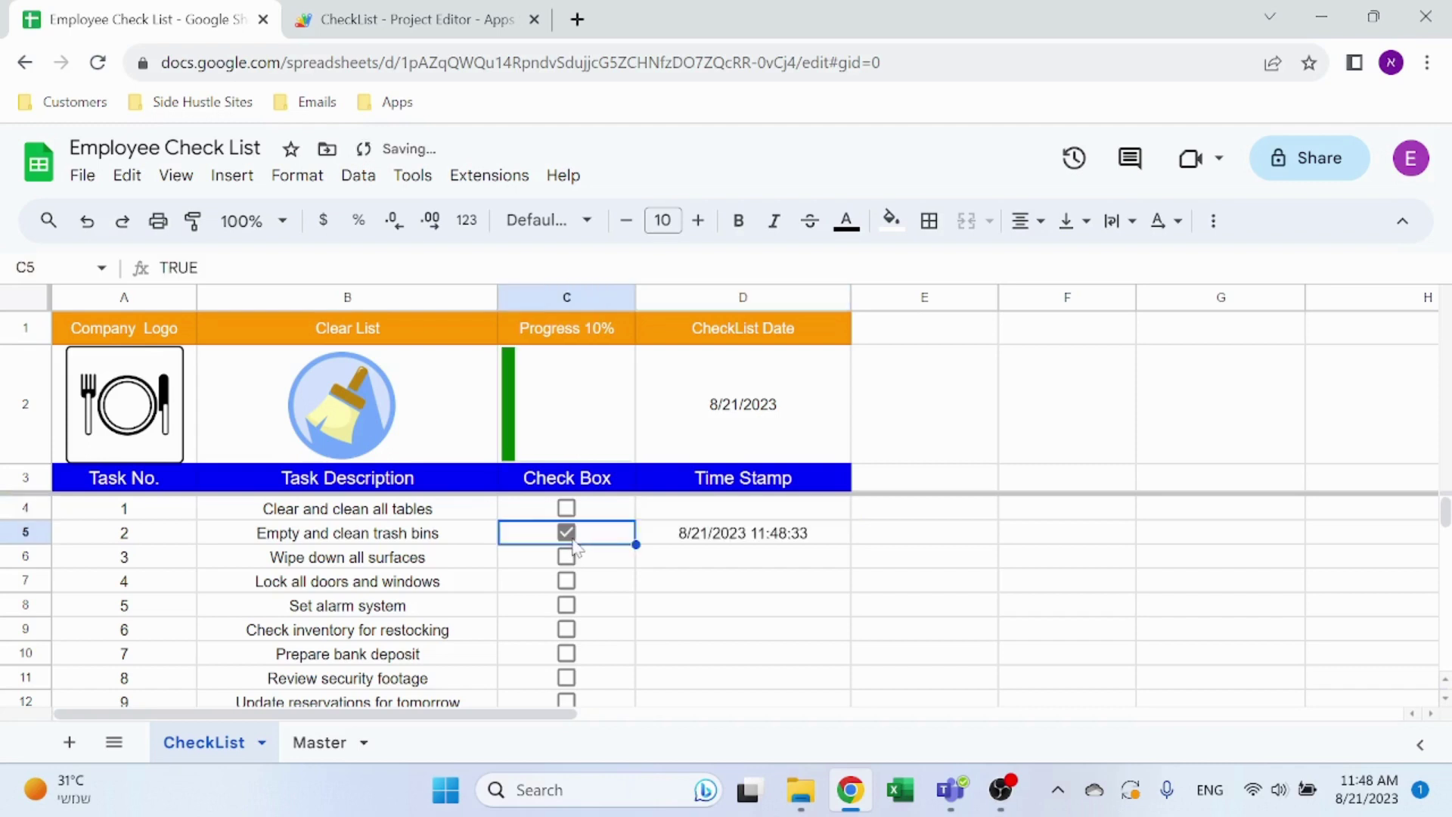
{"action": "left_click", "coordinate": [568, 586]}
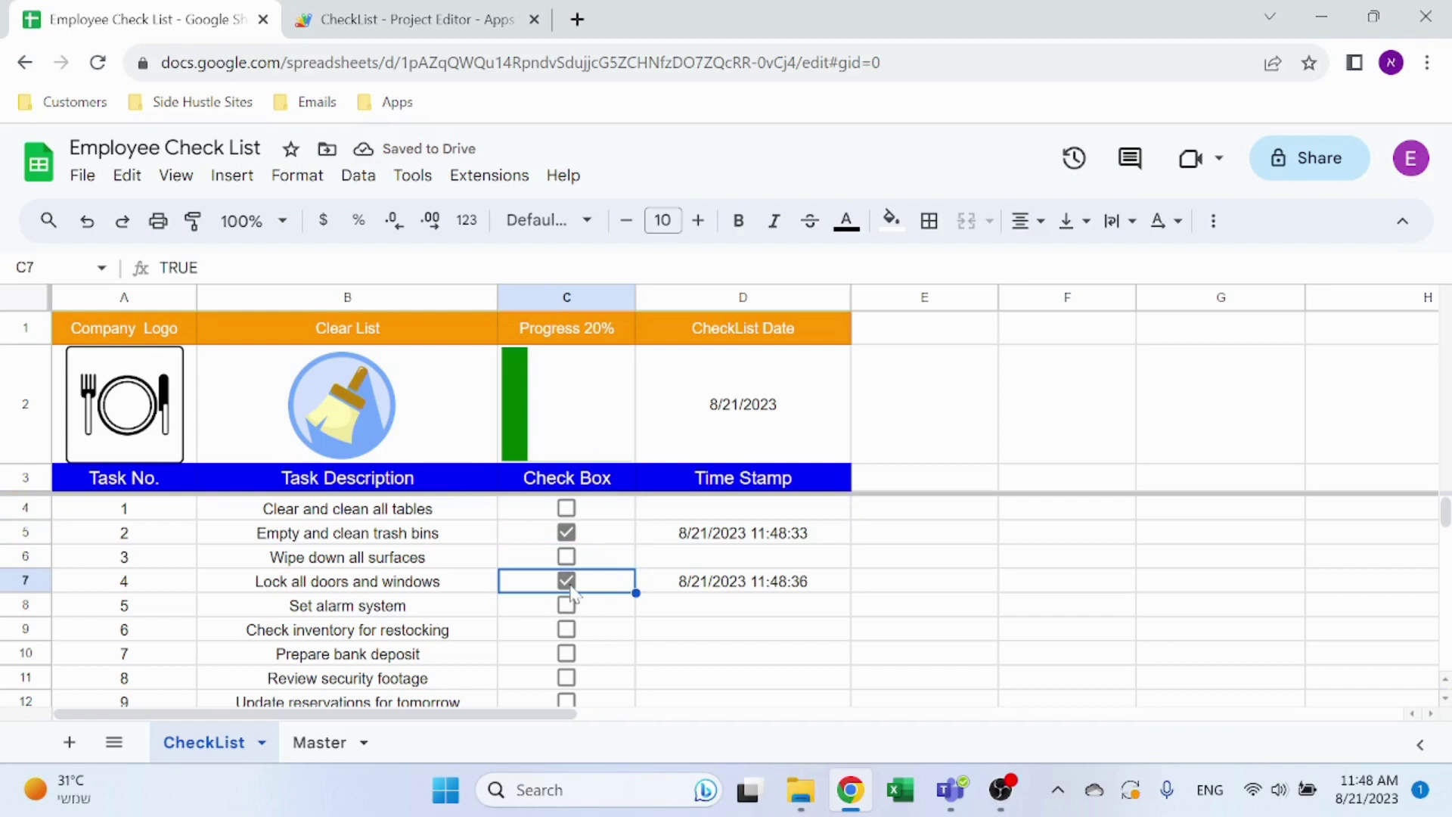
{"action": "left_click", "coordinate": [569, 586]}
{"action": "left_click", "coordinate": [568, 534]}
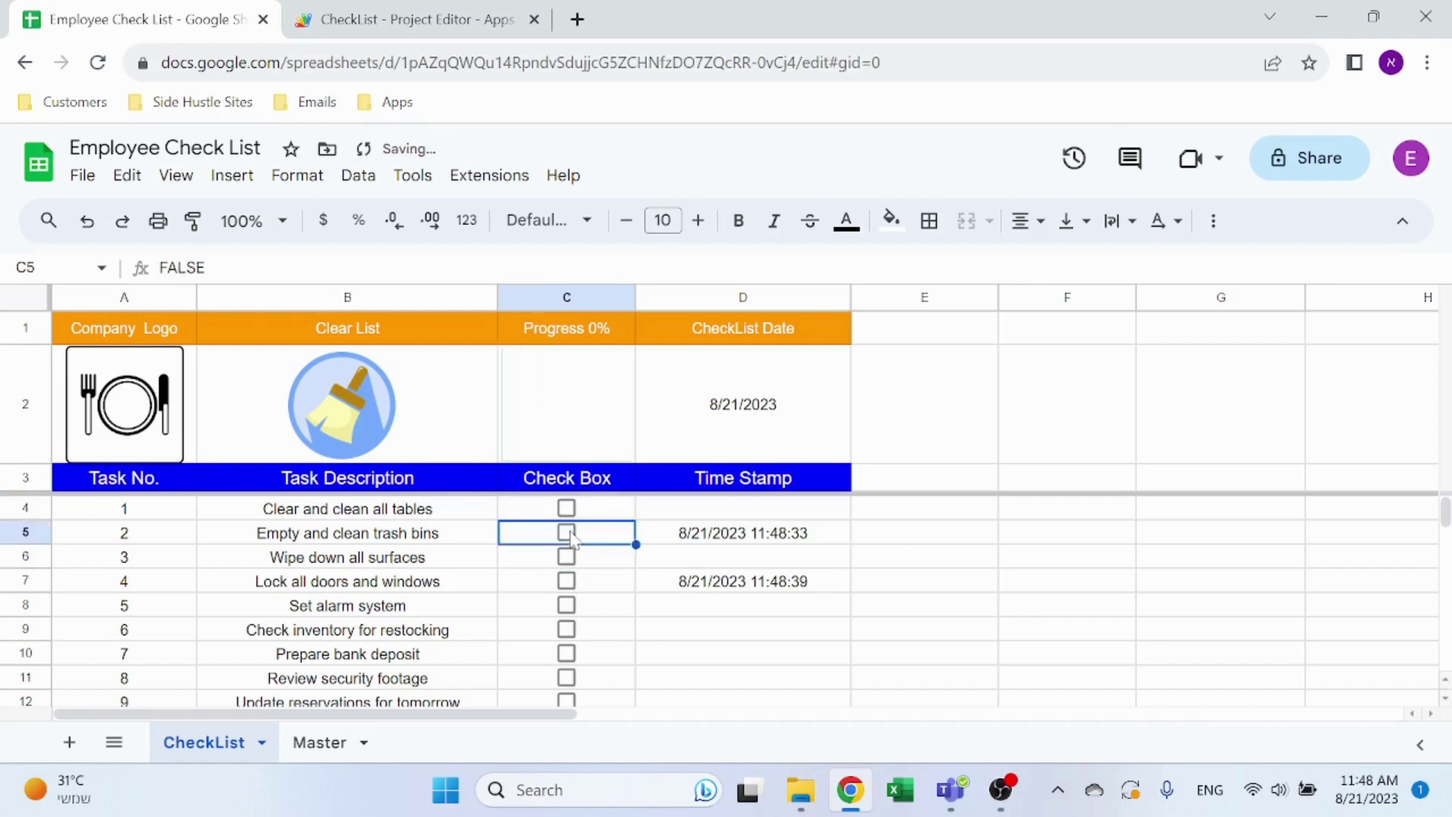
- View the formulas behind the checklist date in D2, the progress bar in C2 and the progress label in C1
{"action": "left_click", "coordinate": [745, 421]}
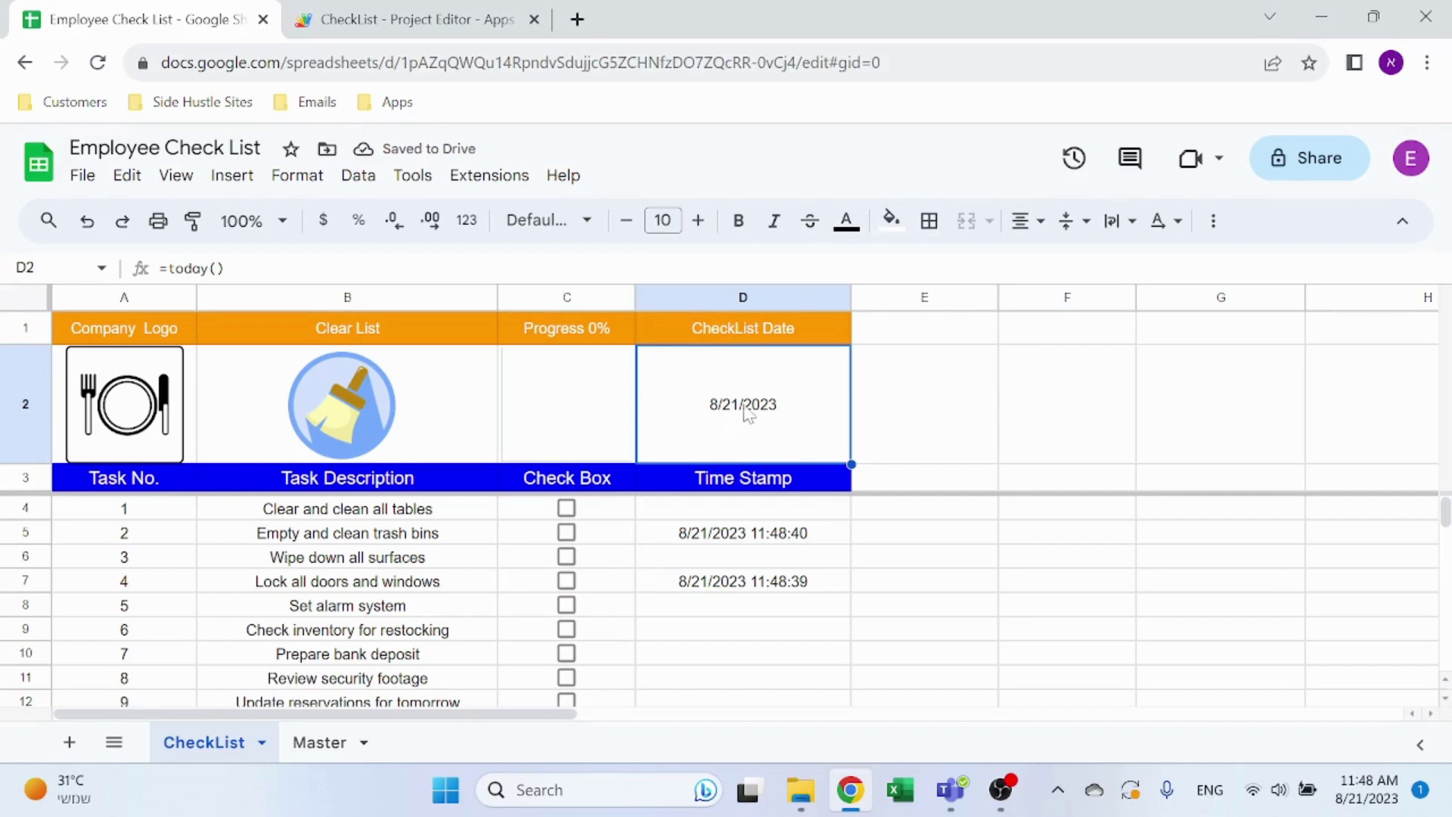
{"action": "left_click", "coordinate": [564, 408]}
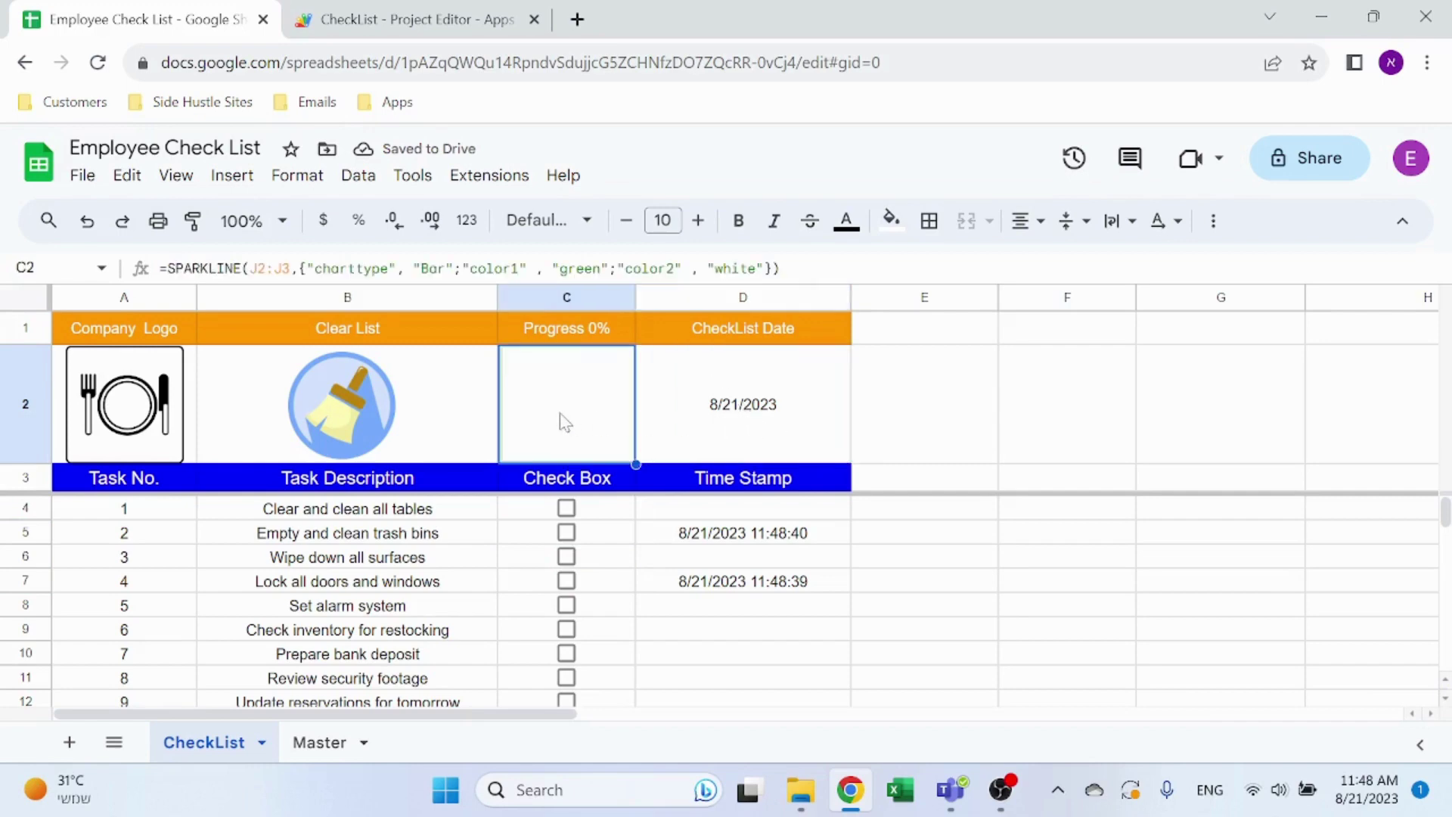
{"action": "left_click", "coordinate": [572, 331]}
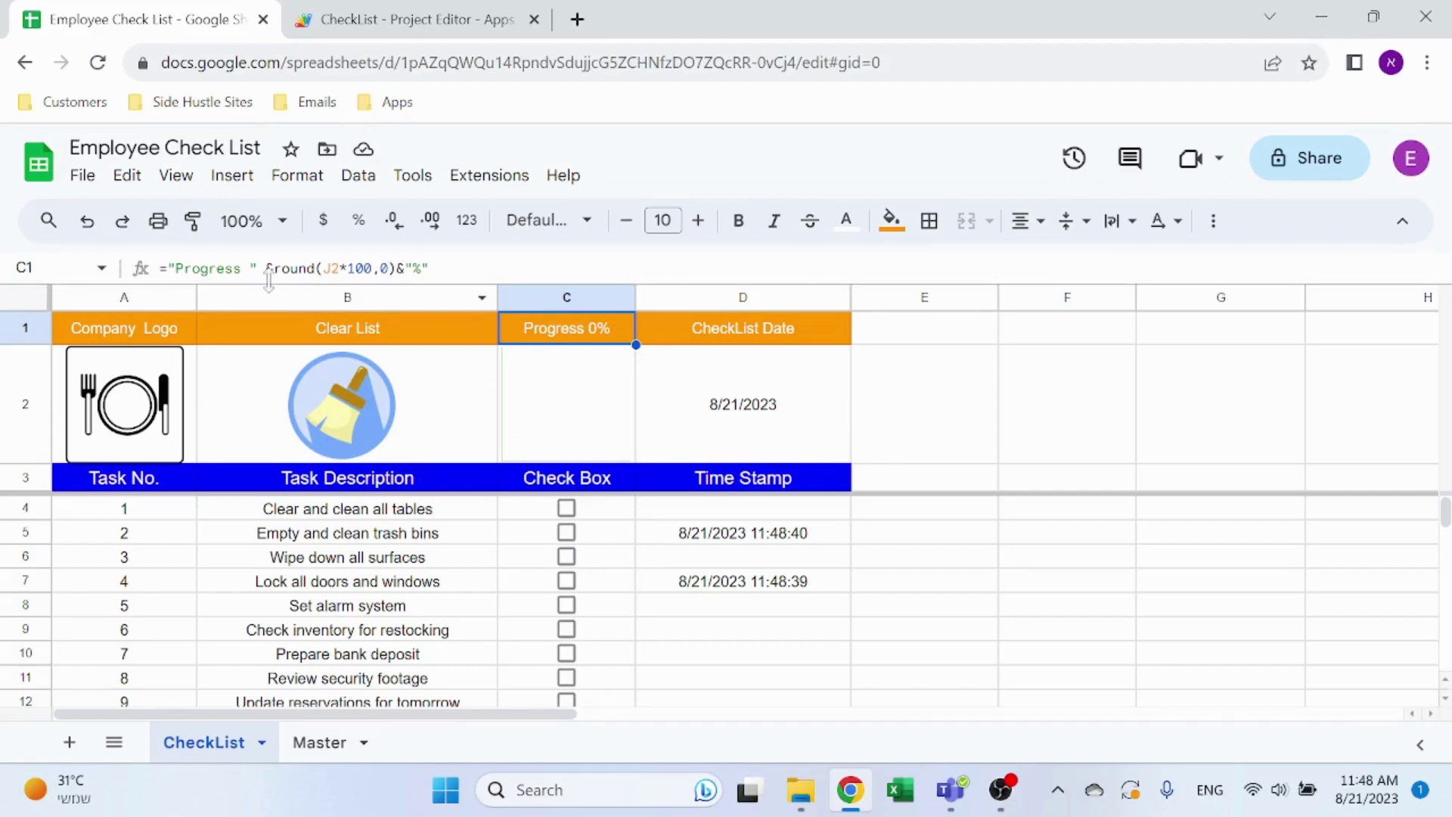
- Examine the "Progress" text, the ROUND function's arguments and the percent sign in the C1 formula without changing it
{"action": "left_click_drag", "start_coordinate": [168, 269], "coordinate": [265, 269]}
{"action": "left_click", "coordinate": [266, 269]}
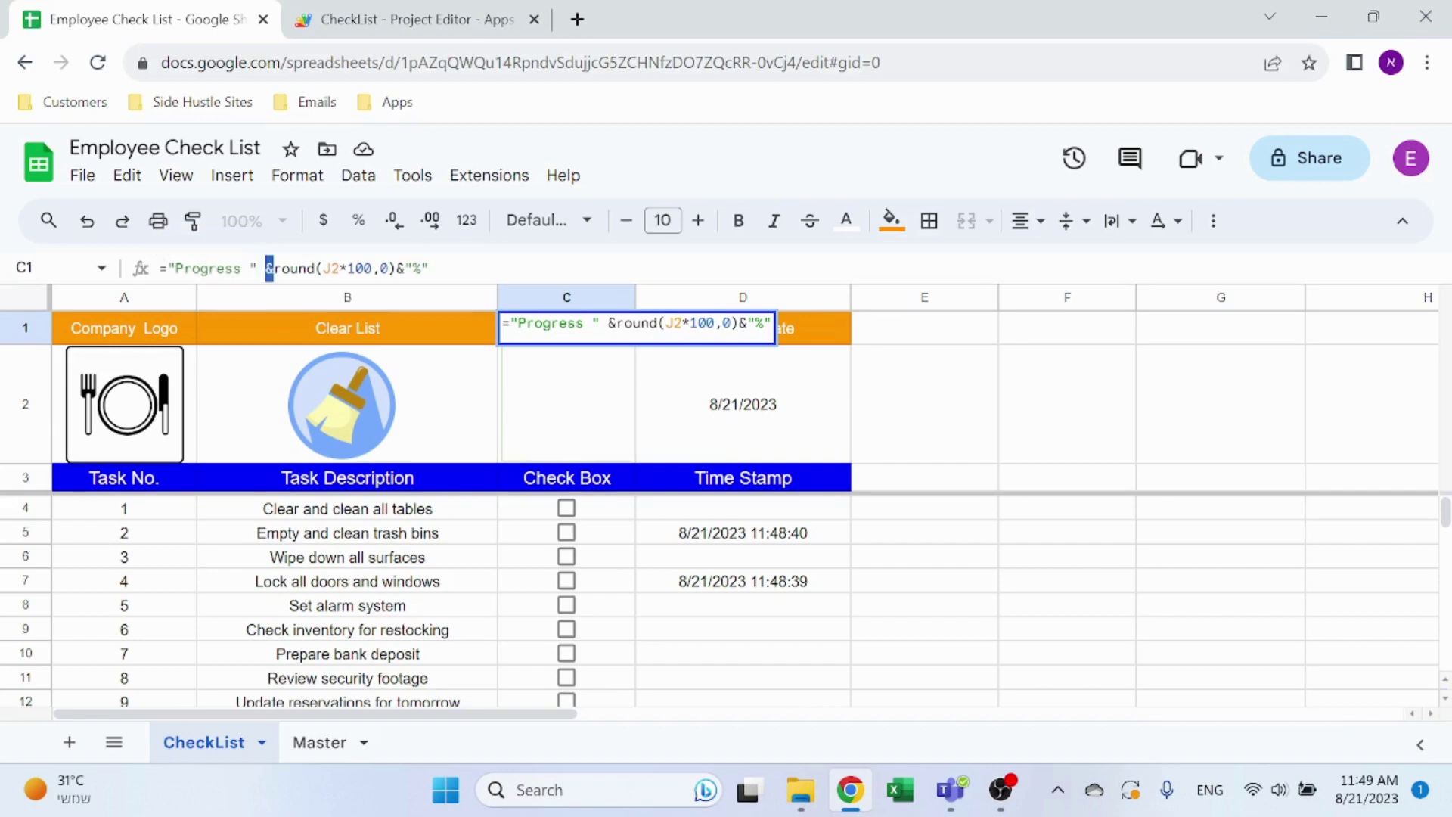
{"action": "left_click", "coordinate": [430, 268]}
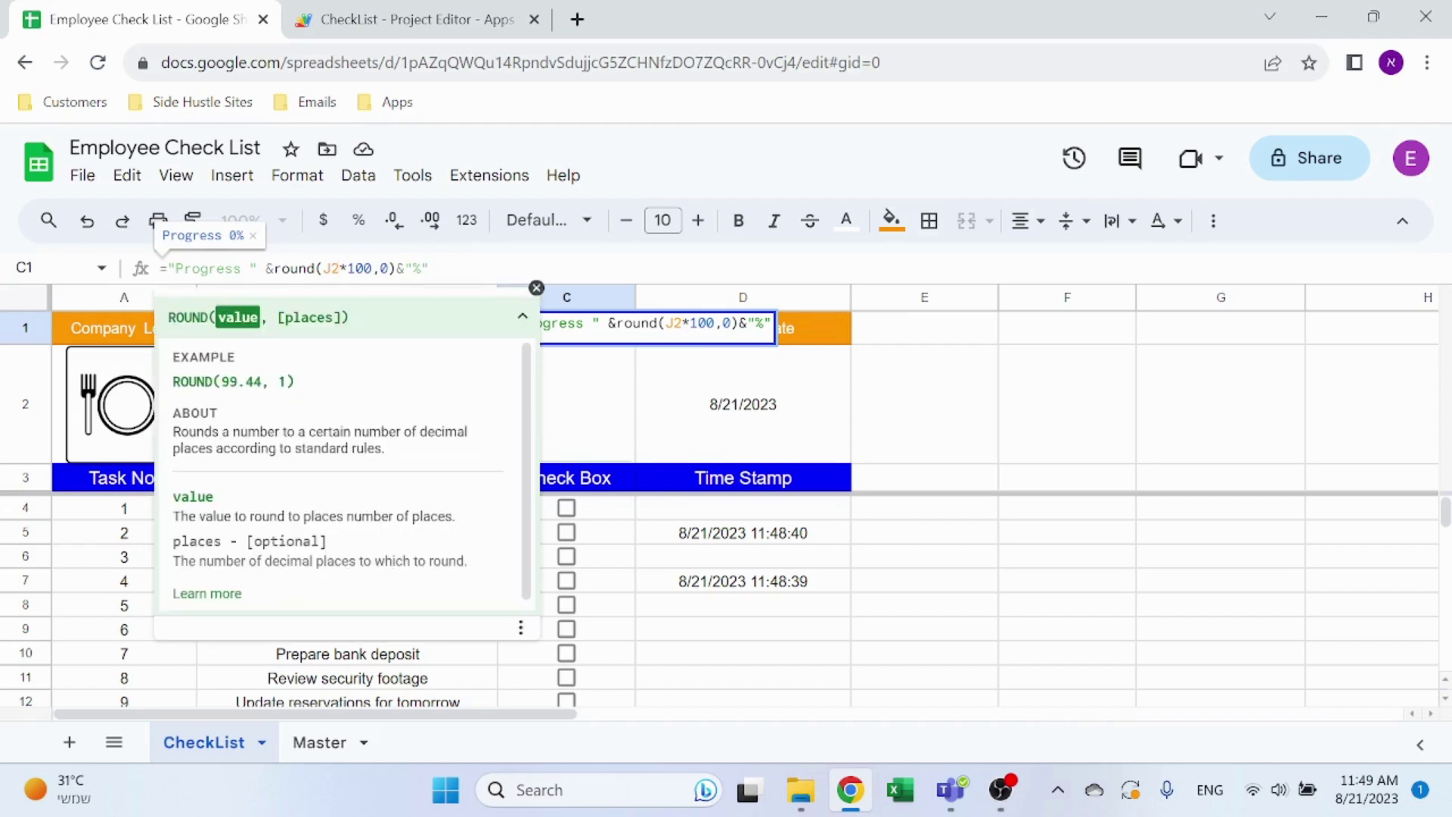
{"action": "left_click", "coordinate": [297, 269]}
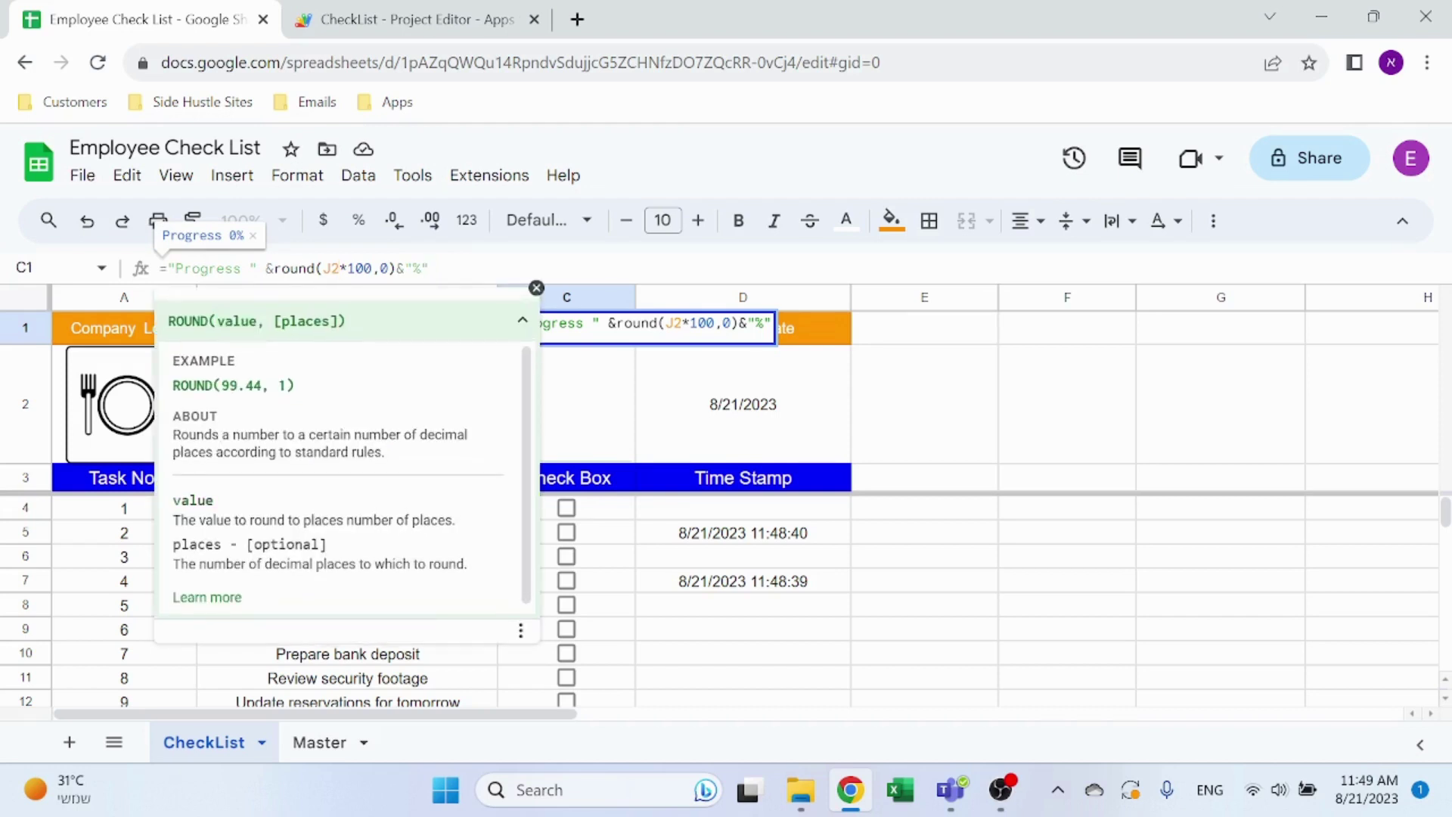
{"action": "left_click", "coordinate": [320, 269]}
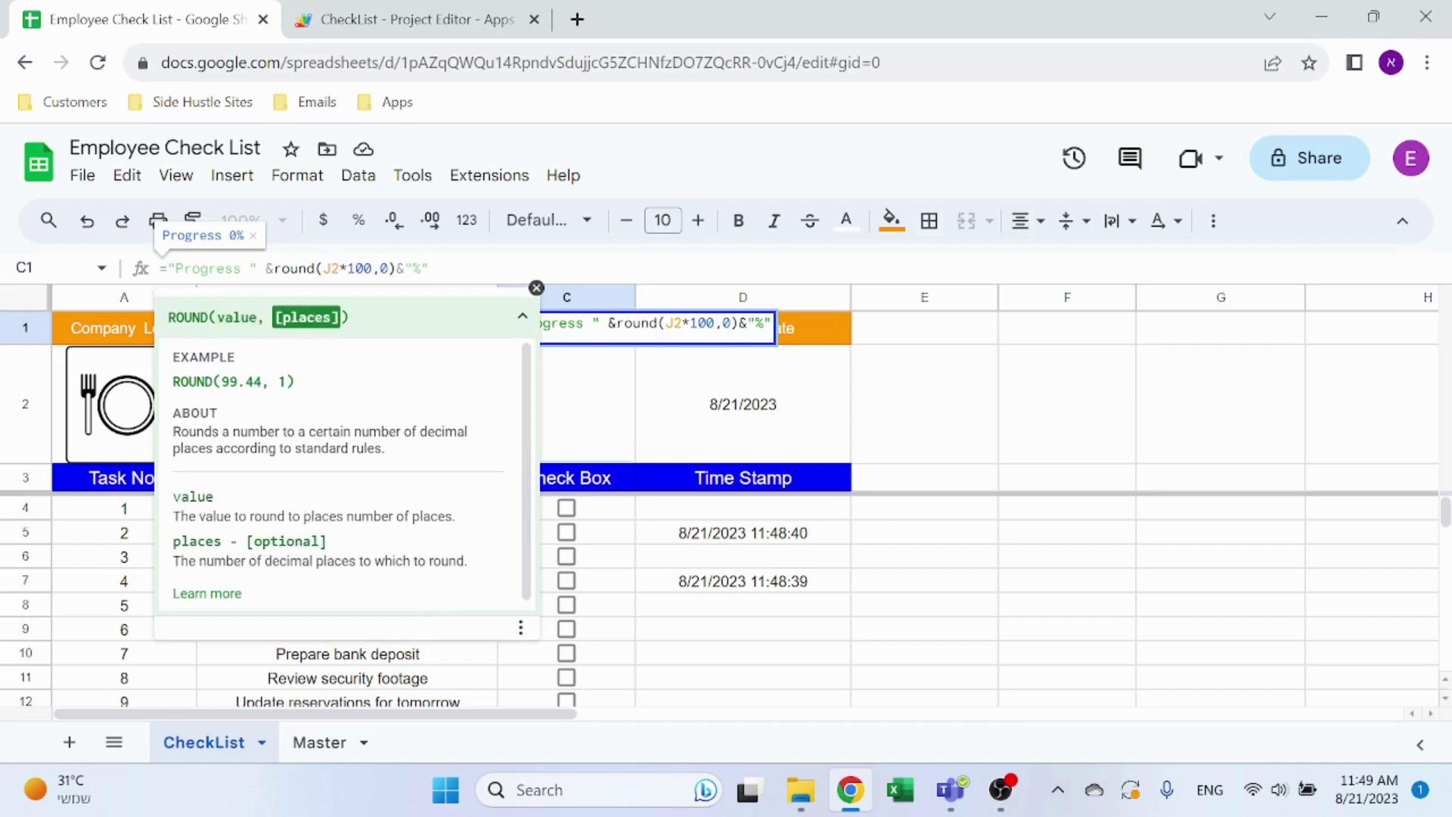
{"action": "key", "text": "Escape"}
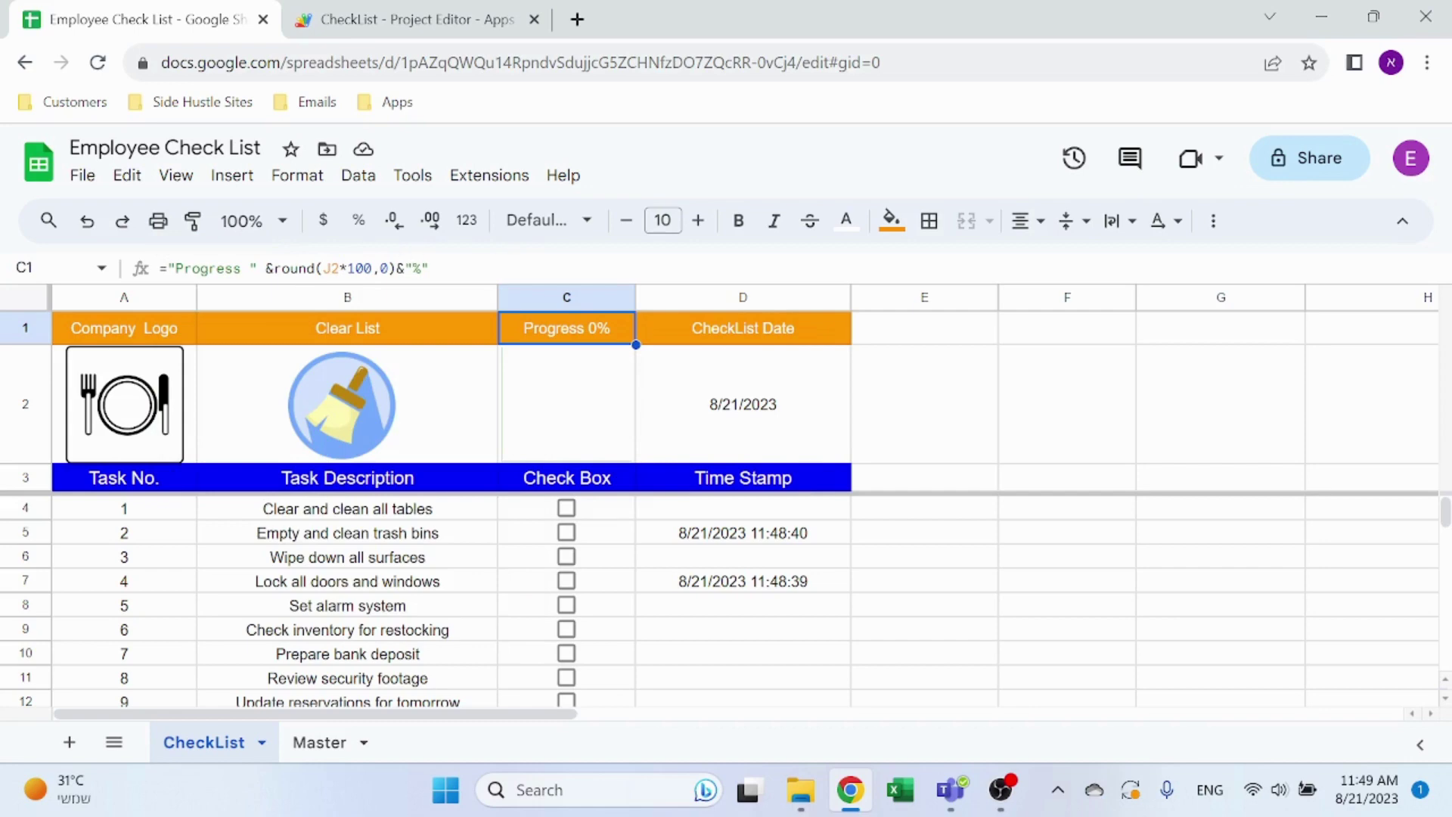
{"action": "left_click", "coordinate": [414, 269]}
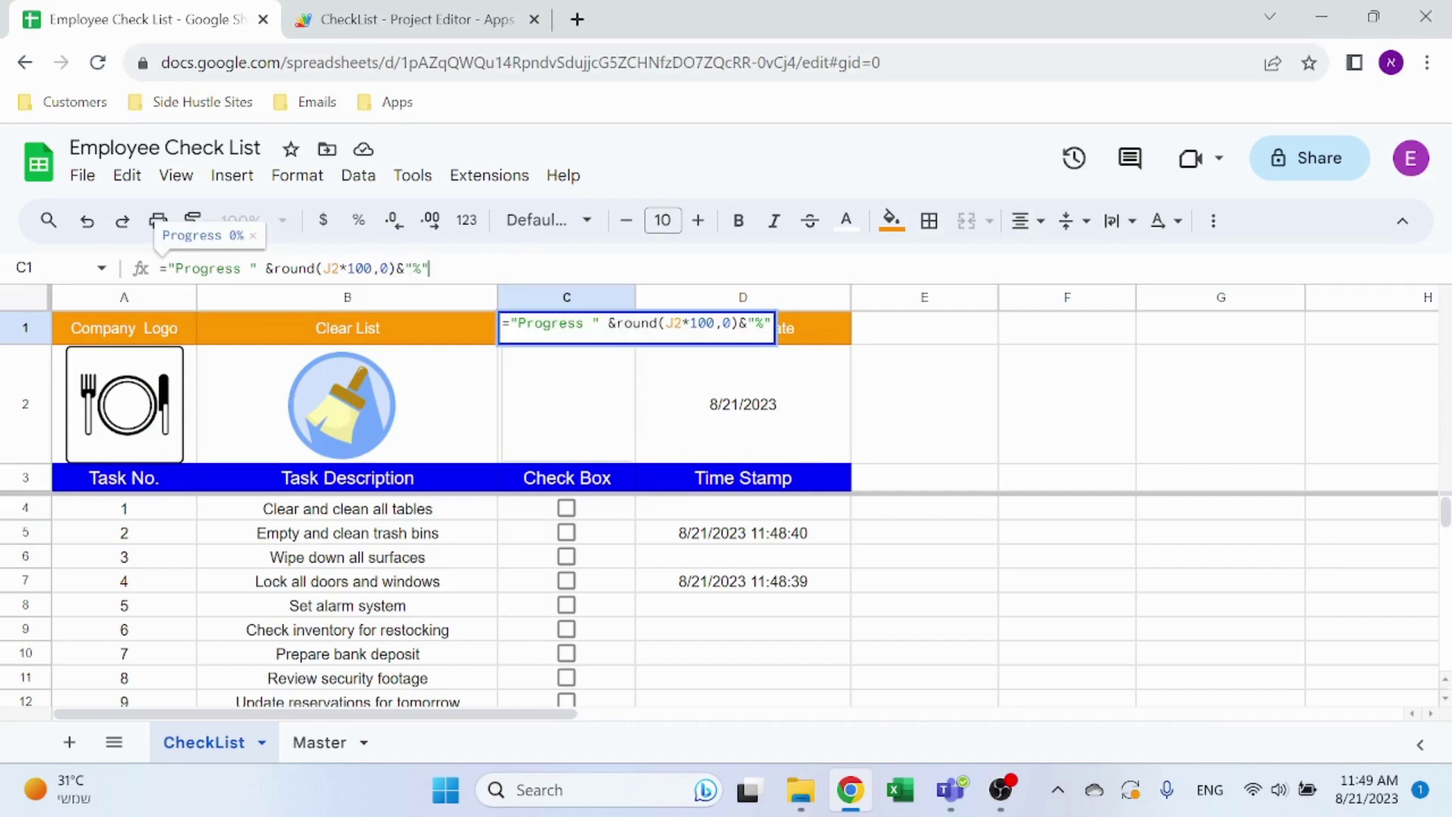
{"action": "key", "text": "Escape"}
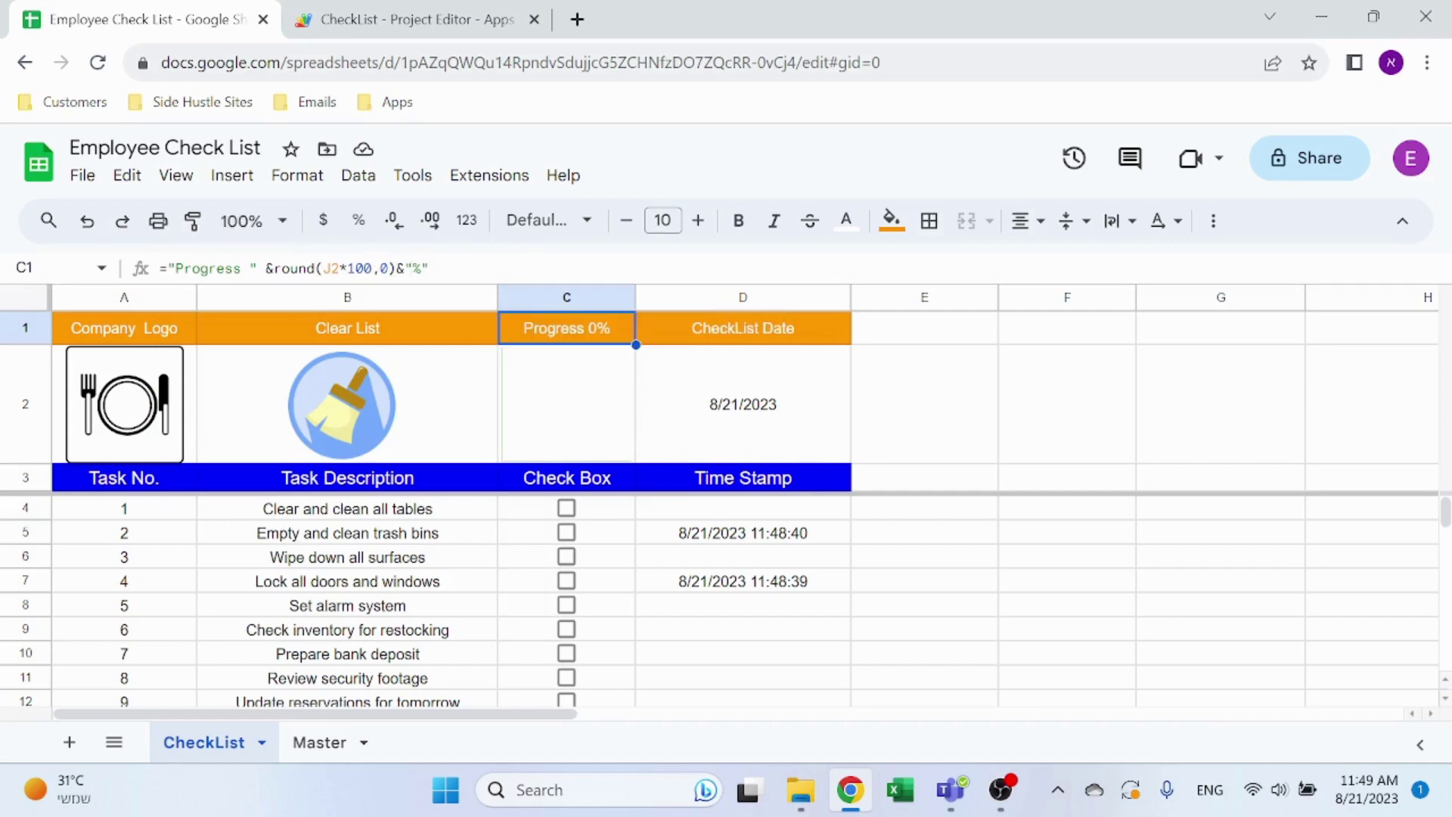
- Find the %Completed helper label in I2 beside the J2 value used by the progress formula
{"action": "left_click", "coordinate": [1069, 415]}
{"action": "key", "text": "Right"}
{"action": "key", "text": "Right"}
{"action": "key", "text": "Right"}
{"action": "key", "text": "Right"}
{"action": "key", "text": "Right"}
{"action": "key", "text": "Left"}
{"action": "key", "text": "Left"}
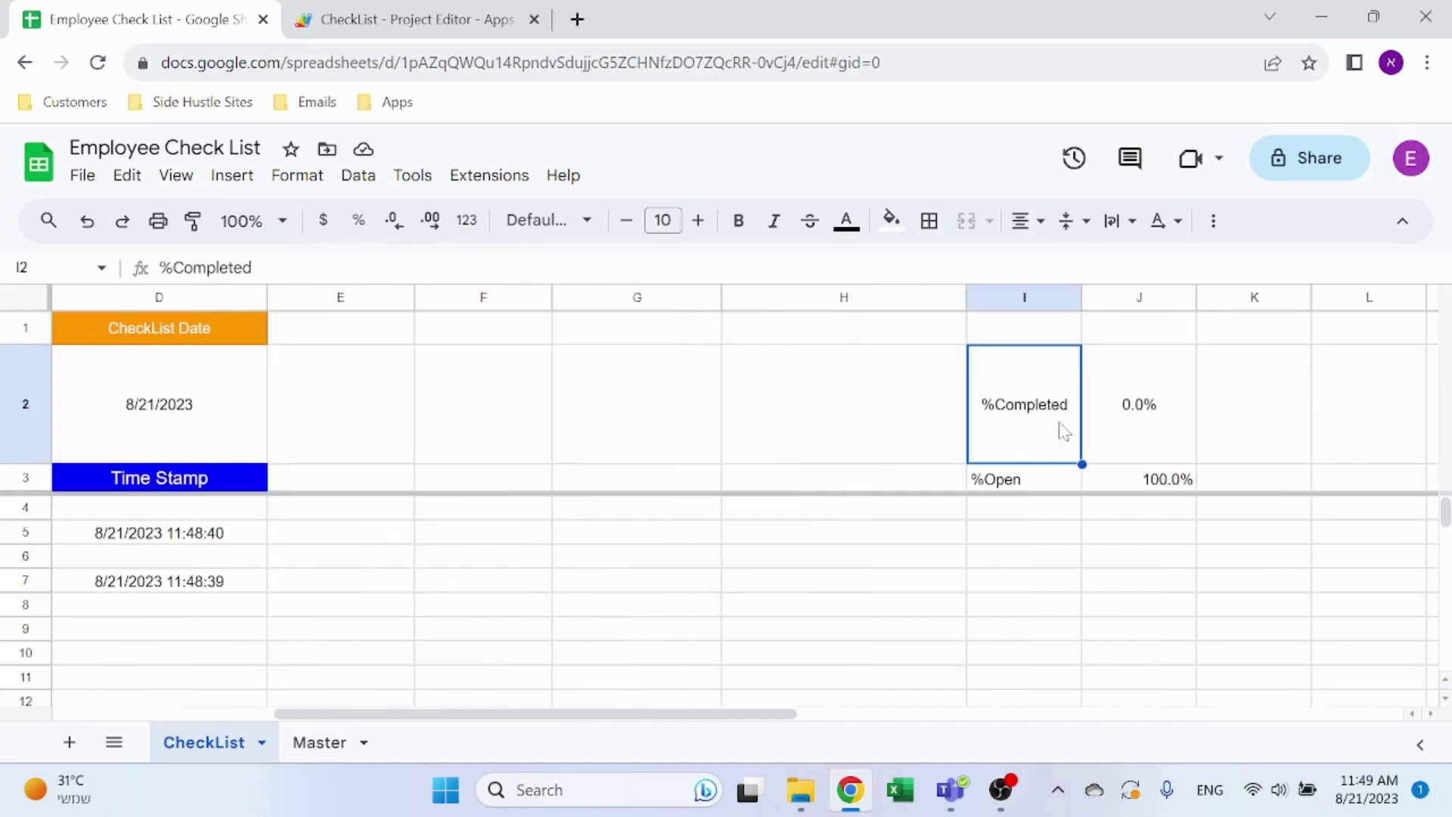
- Examine the %Open label in I3 and the COUNTIFS division formula behind the %Completed value in J2
{"action": "left_click", "coordinate": [1058, 484]}
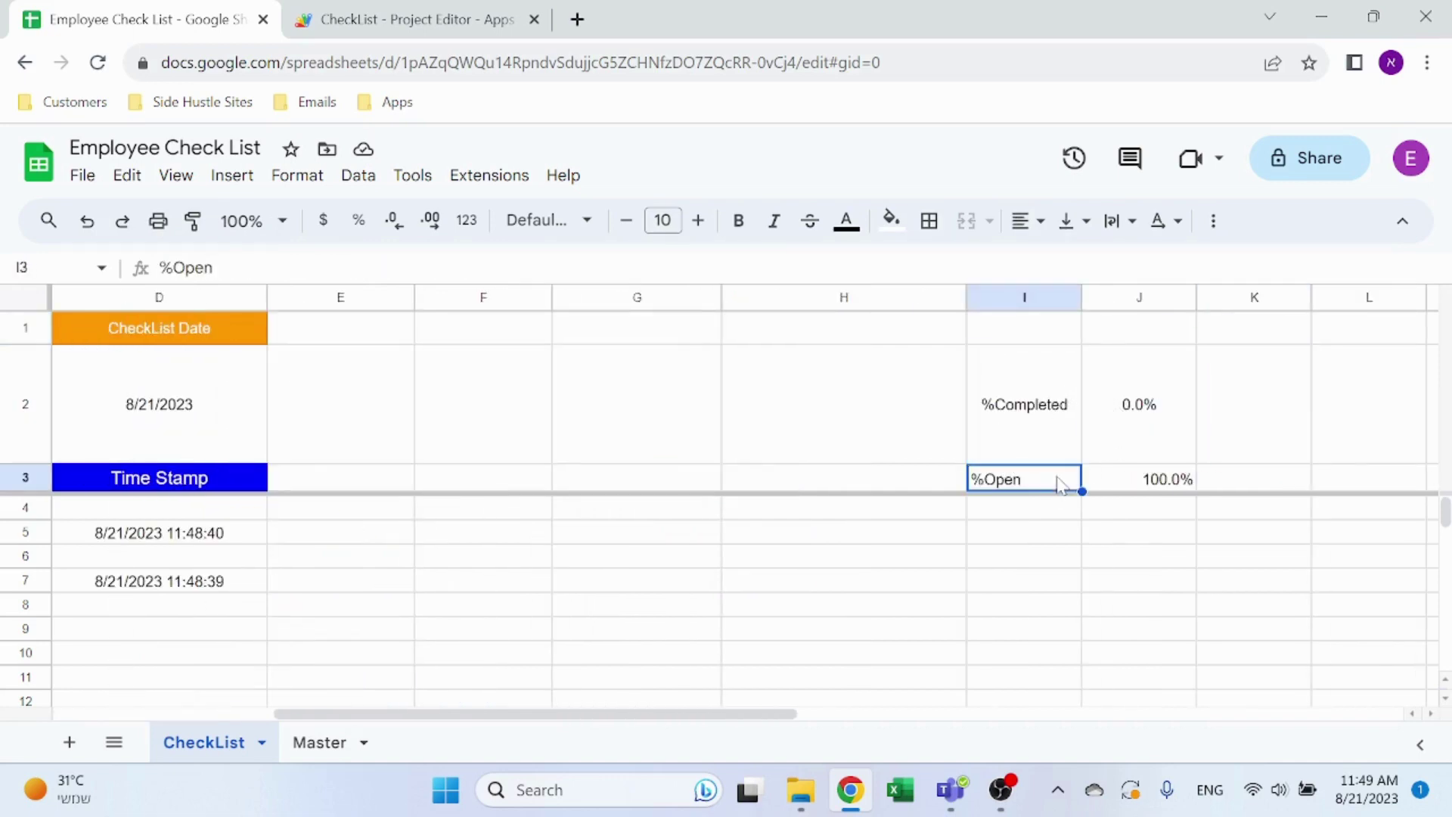
{"action": "left_click", "coordinate": [1132, 408]}
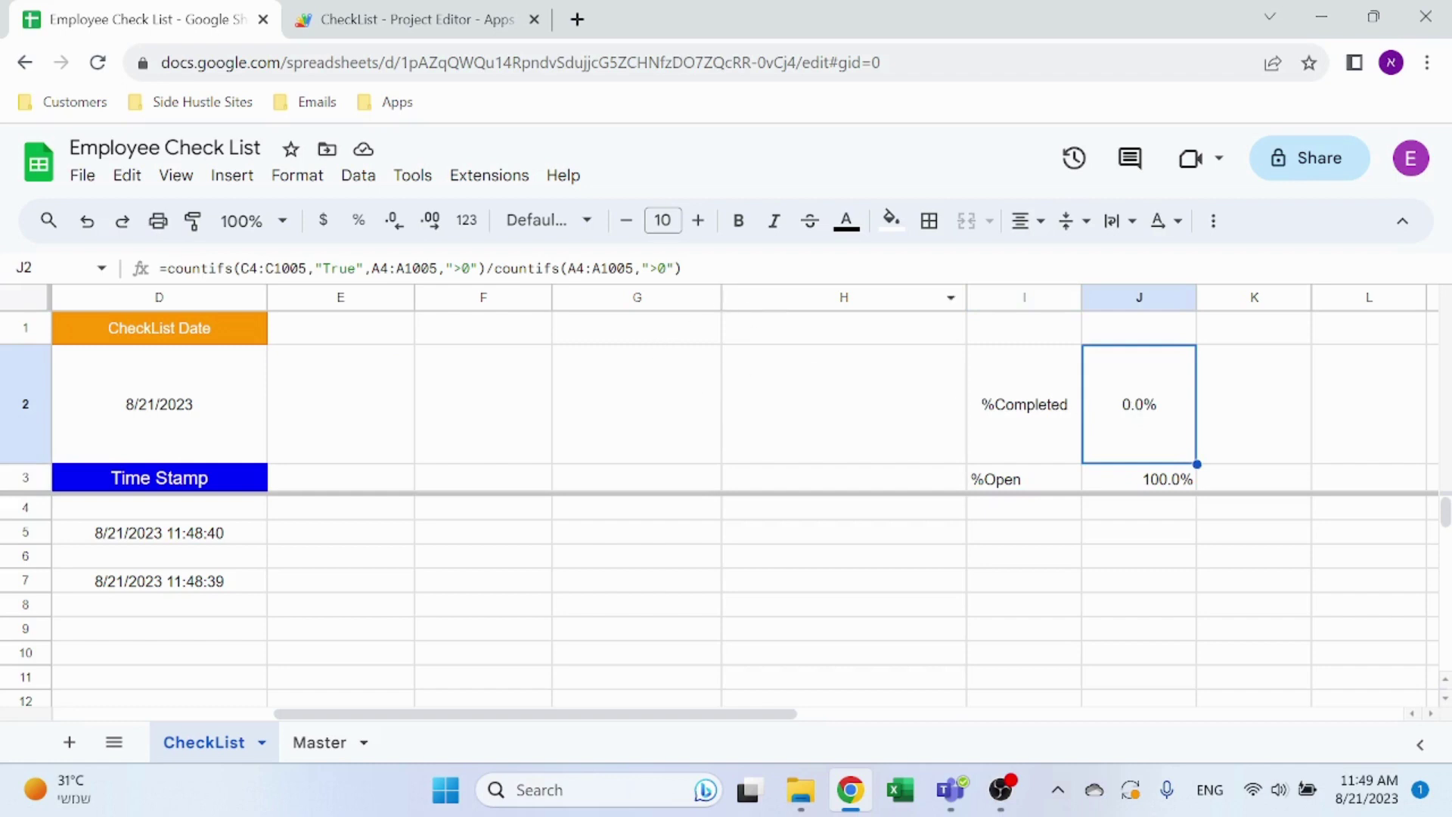
{"action": "left_click", "coordinate": [683, 268]}
{"action": "left_click_drag", "start_coordinate": [587, 717], "coordinate": [279, 719]}
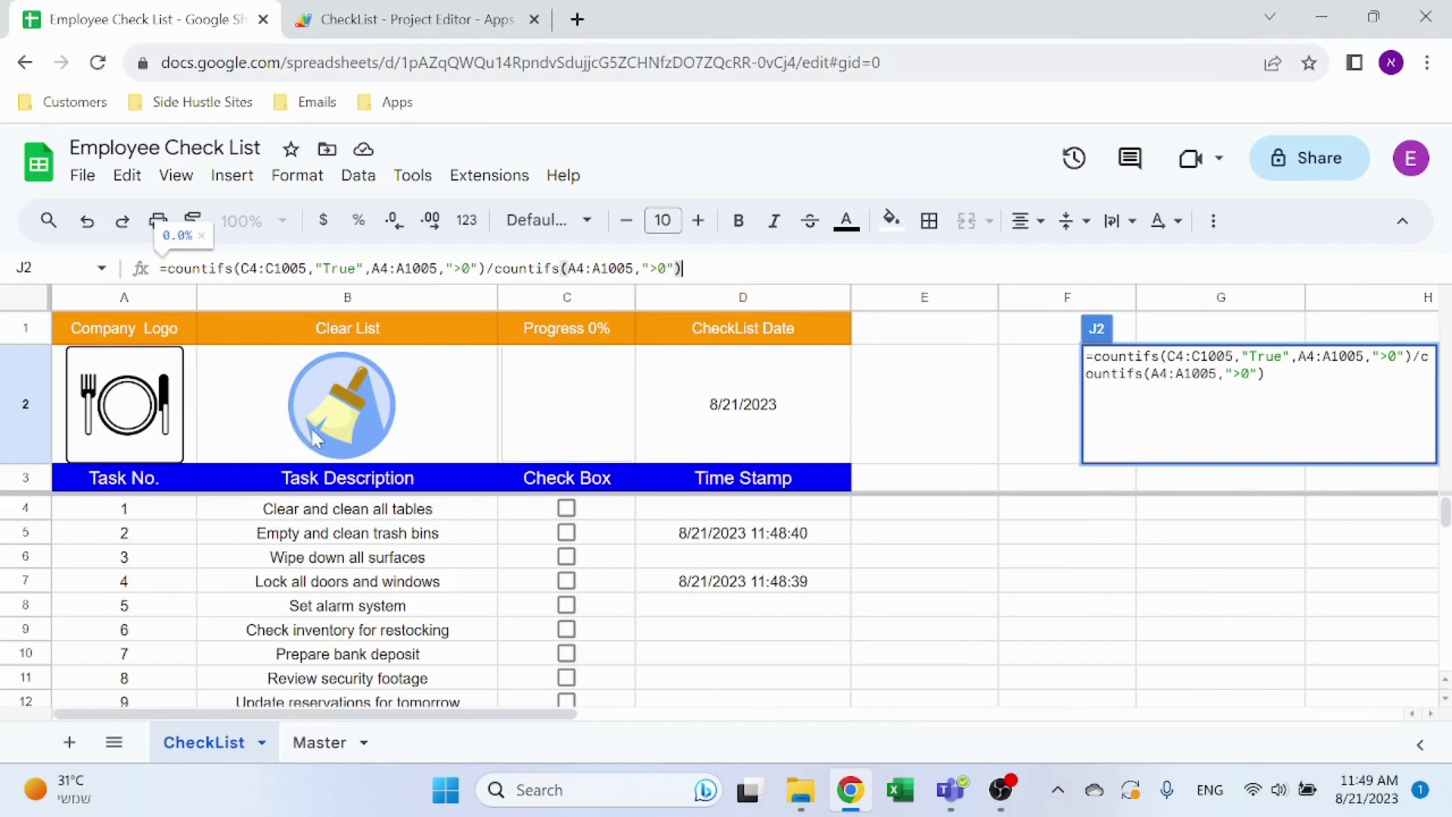
{"action": "left_click", "coordinate": [289, 268]}
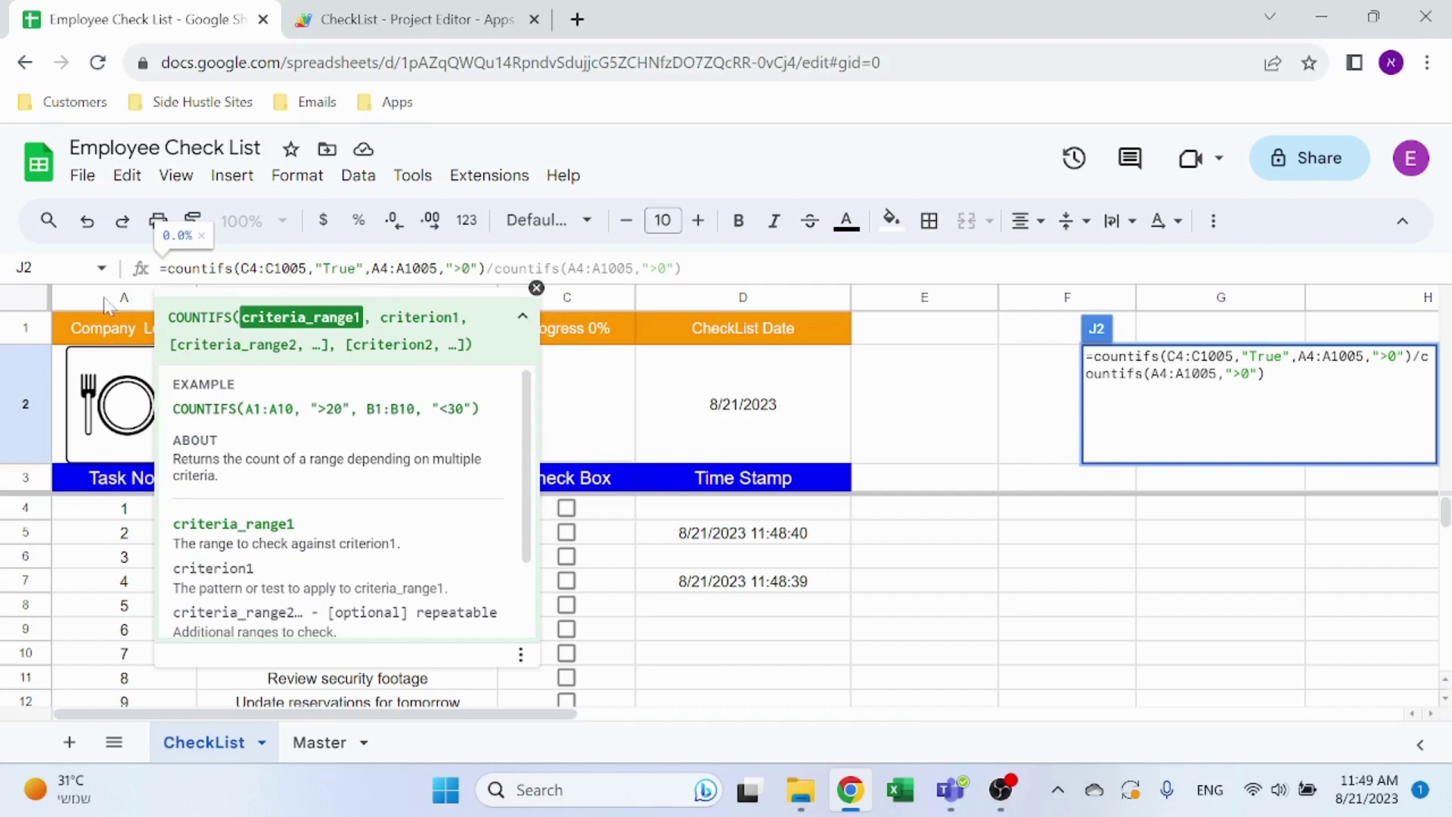
{"action": "left_click", "coordinate": [881, 588]}
- Check the boxes in C174 to C178, on rows without tasks, to test whether they affect the progress
{"action": "scroll", "coordinate": [568, 560], "scroll_direction": "down", "scroll_amount": 20}
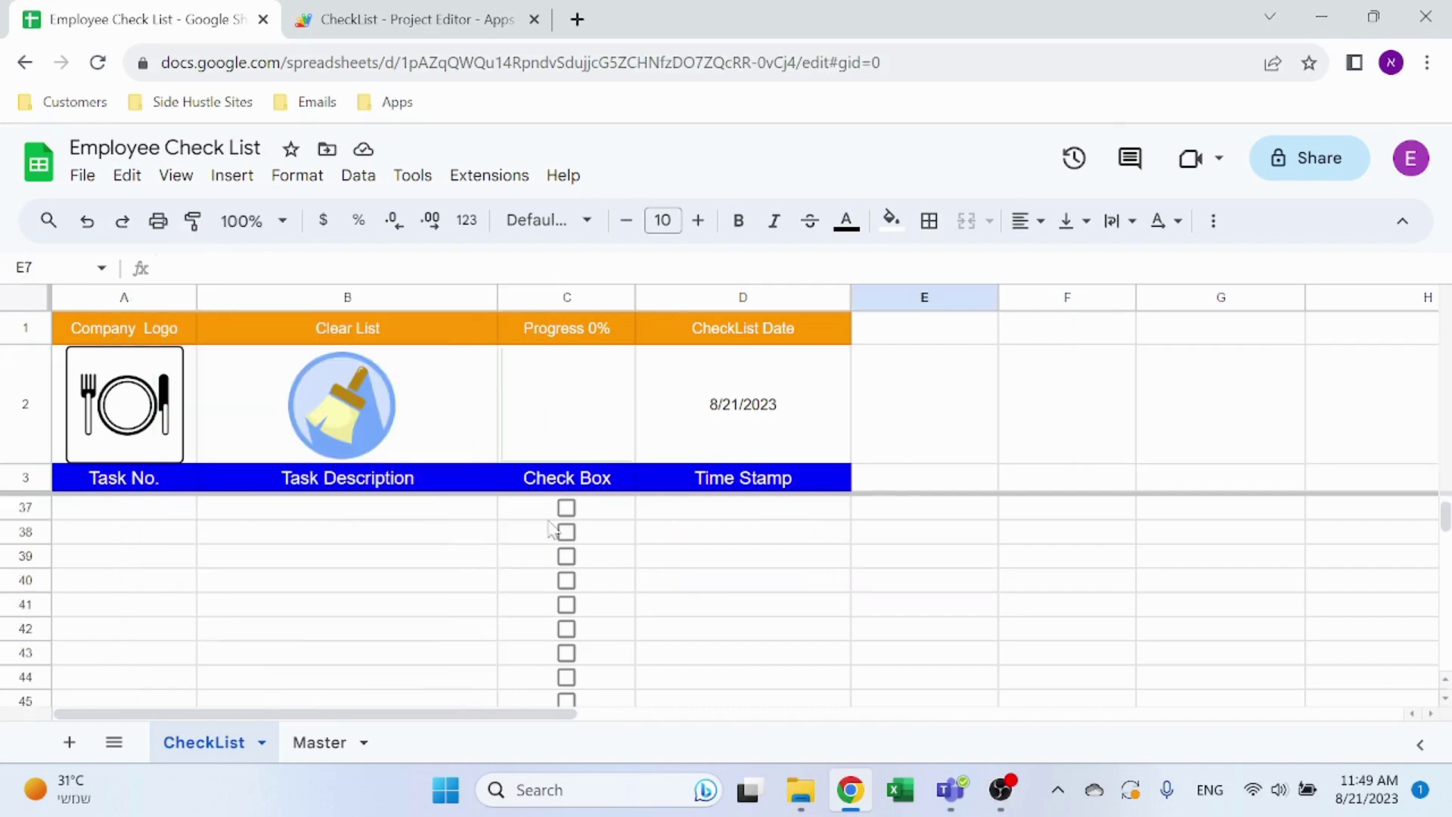
{"action": "left_click", "coordinate": [567, 556]}
{"action": "left_click", "coordinate": [566, 580]}
{"action": "left_click", "coordinate": [567, 629]}
{"action": "left_click", "coordinate": [567, 653]}
{"action": "left_click", "coordinate": [567, 605]}
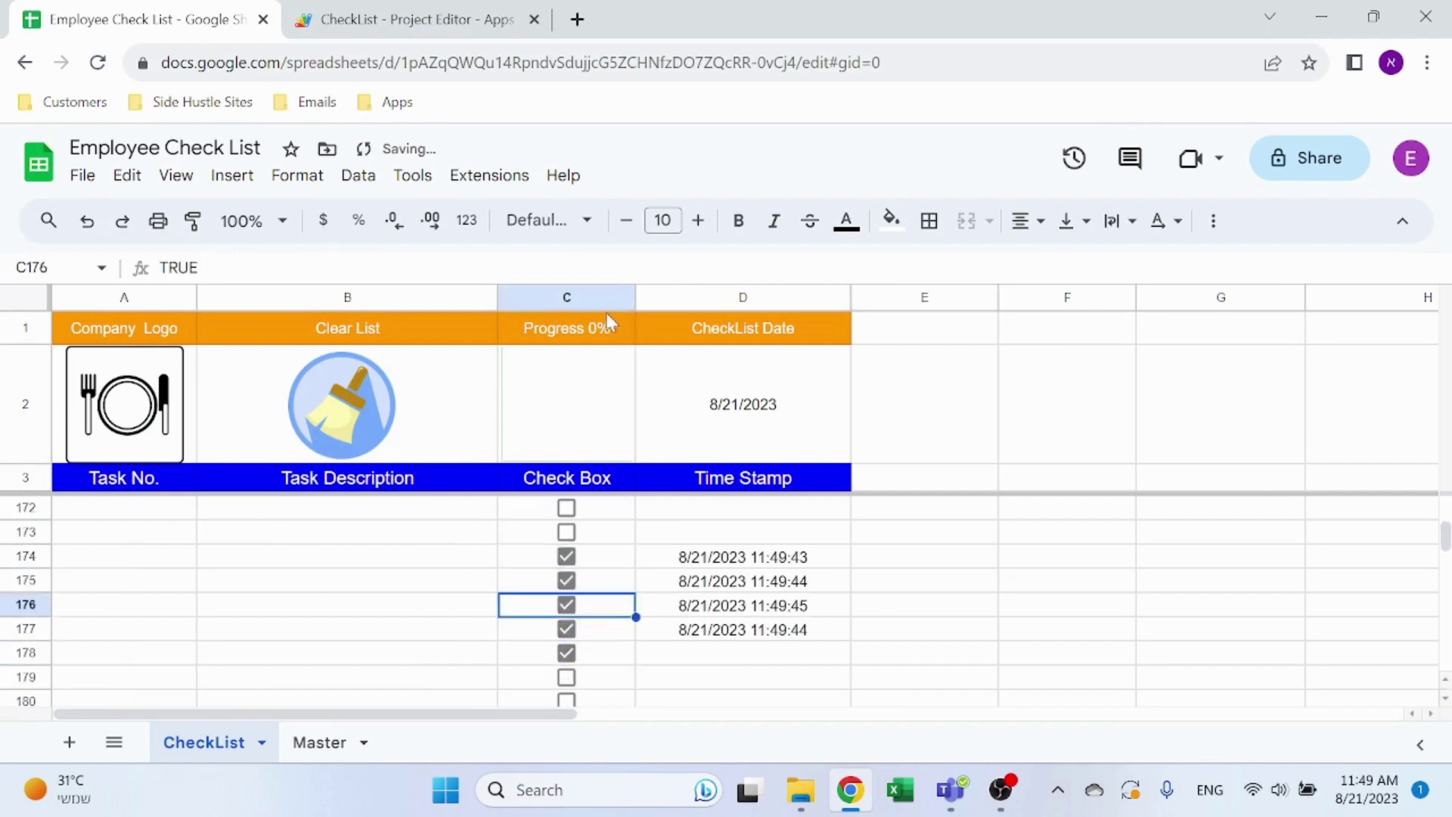
- View the %Open formula in J3 and the progress label formula in C1
{"action": "left_click", "coordinate": [1086, 487]}
{"action": "scroll", "coordinate": [1086, 493], "scroll_direction": "up", "scroll_amount": 20}
{"action": "key", "text": "Right"}
{"action": "key", "text": "Right"}
{"action": "key", "text": "Right"}
{"action": "key", "text": "Right"}
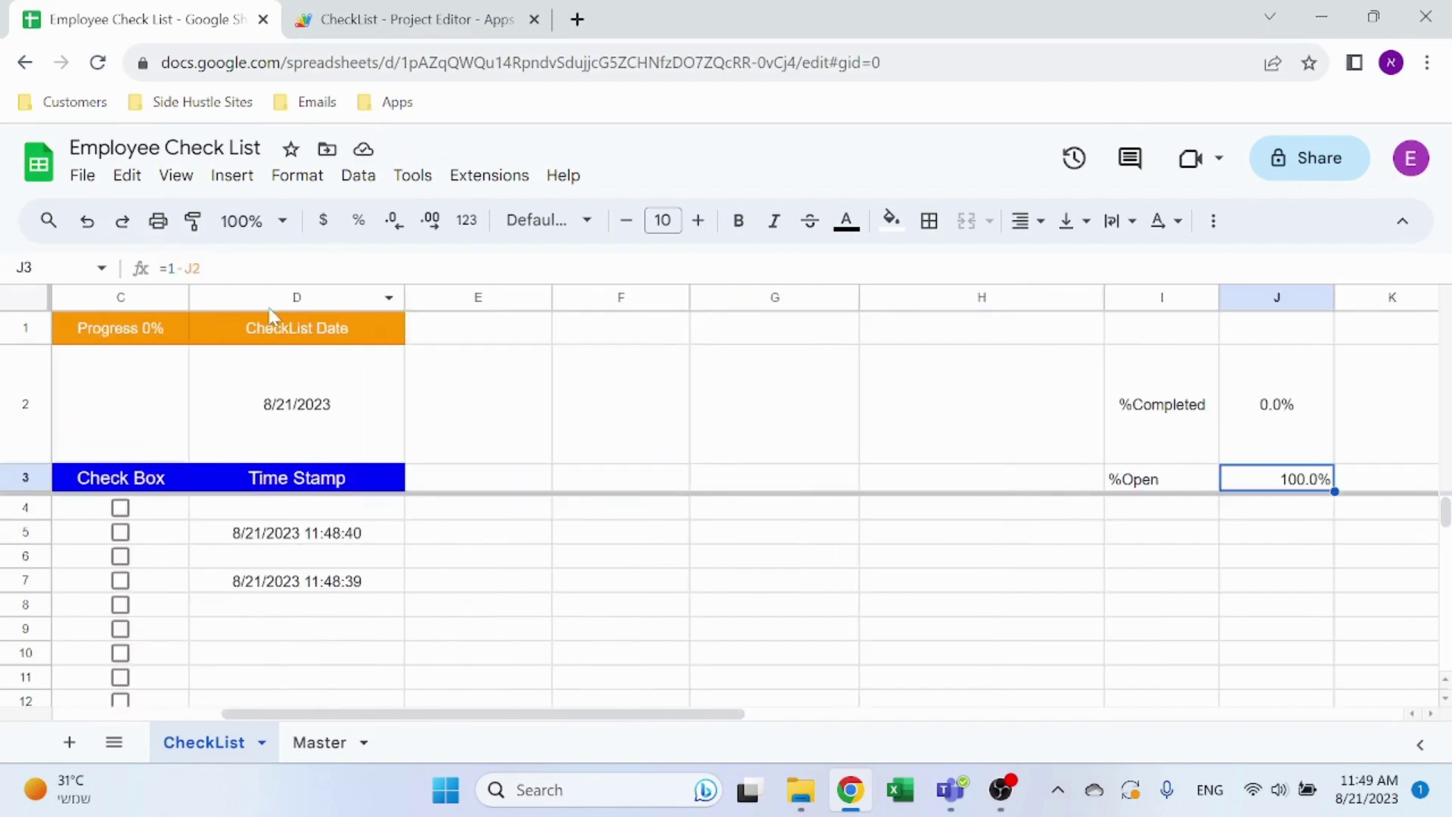
{"action": "left_click", "coordinate": [274, 268]}
{"action": "key", "text": "Escape"}
{"action": "left_click_drag", "start_coordinate": [731, 713], "coordinate": [694, 715]}
{"action": "left_click", "coordinate": [605, 335]}
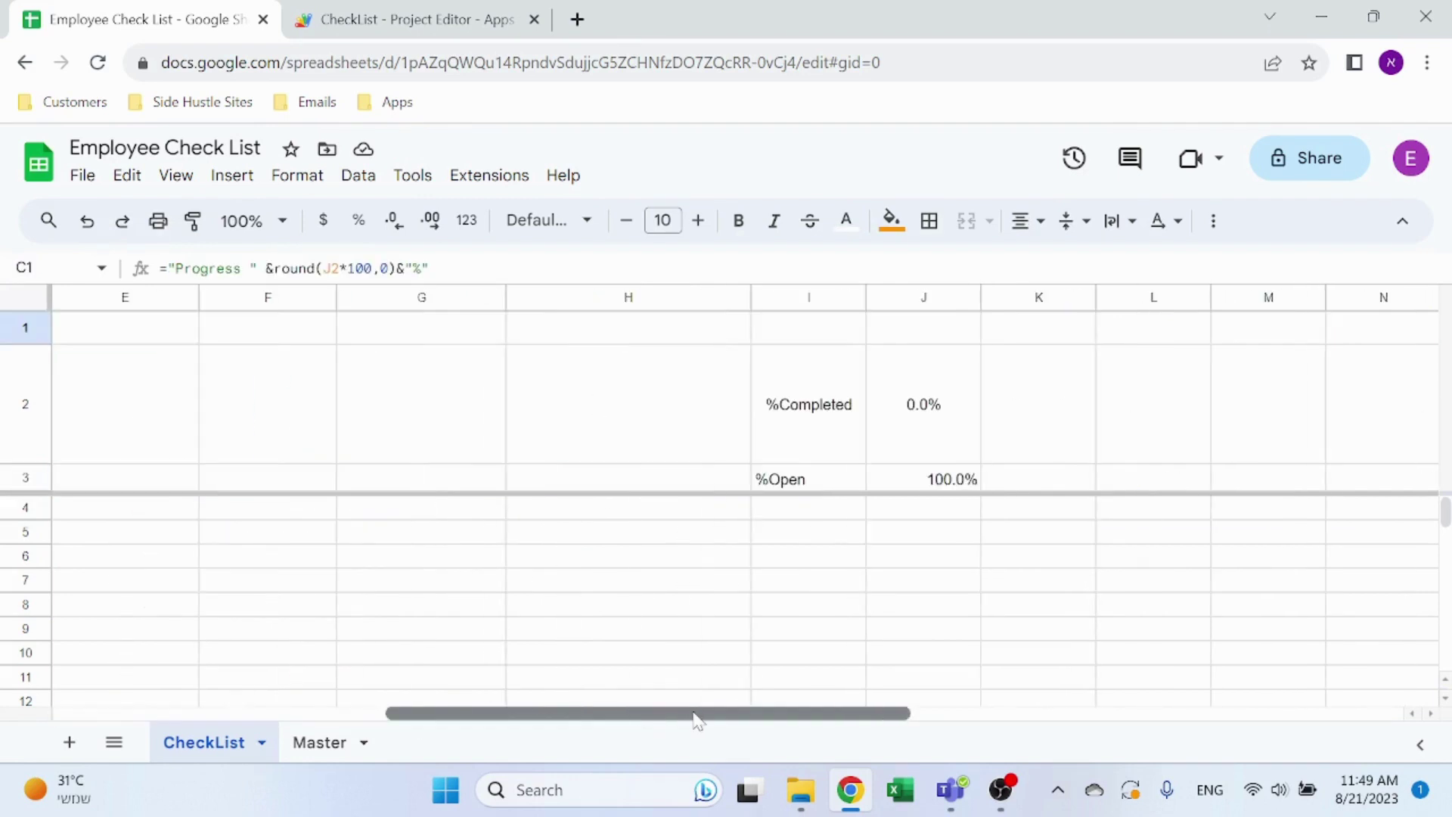
- Check off the tasks "Clear and clean all tables" and "Empty and clean trash bins"
{"action": "left_click", "coordinate": [133, 714]}
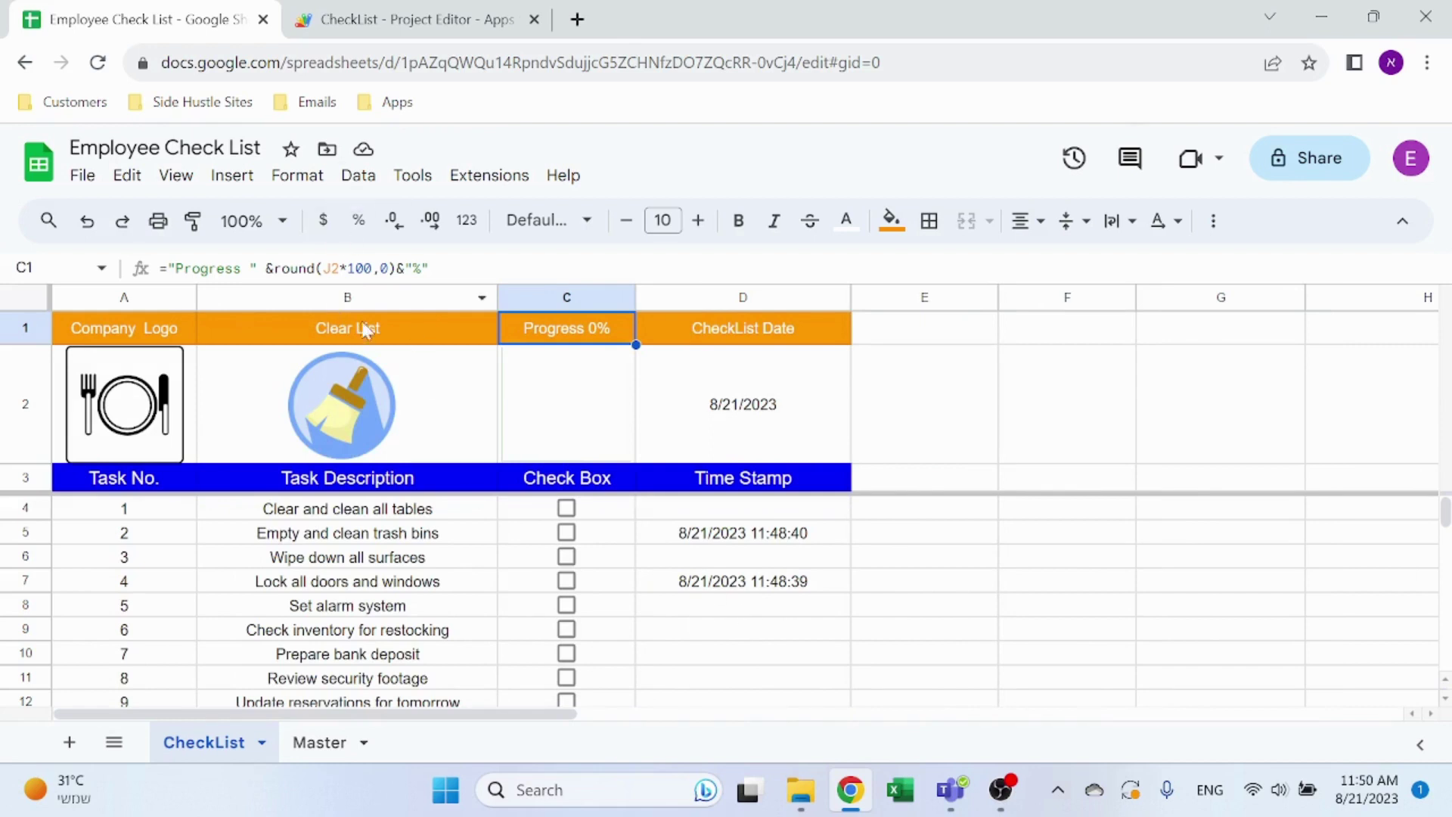
{"action": "left_click", "coordinate": [567, 507]}
{"action": "left_click", "coordinate": [566, 532]}
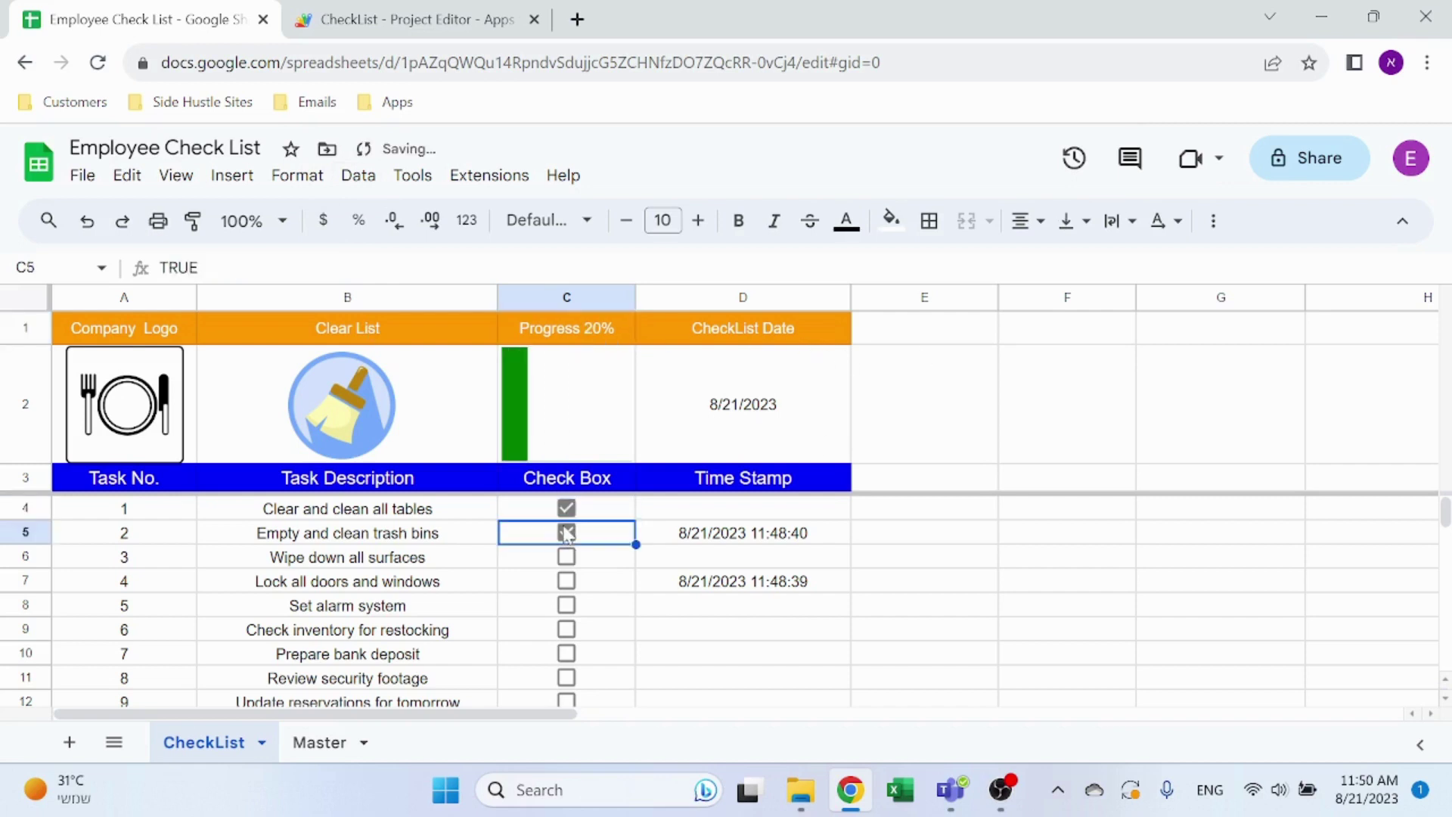
- Try the C1 formula as ="Progress " &J2&"%", without ROUND and the multiplication by 100, and undo it
{"action": "left_click", "coordinate": [538, 328]}
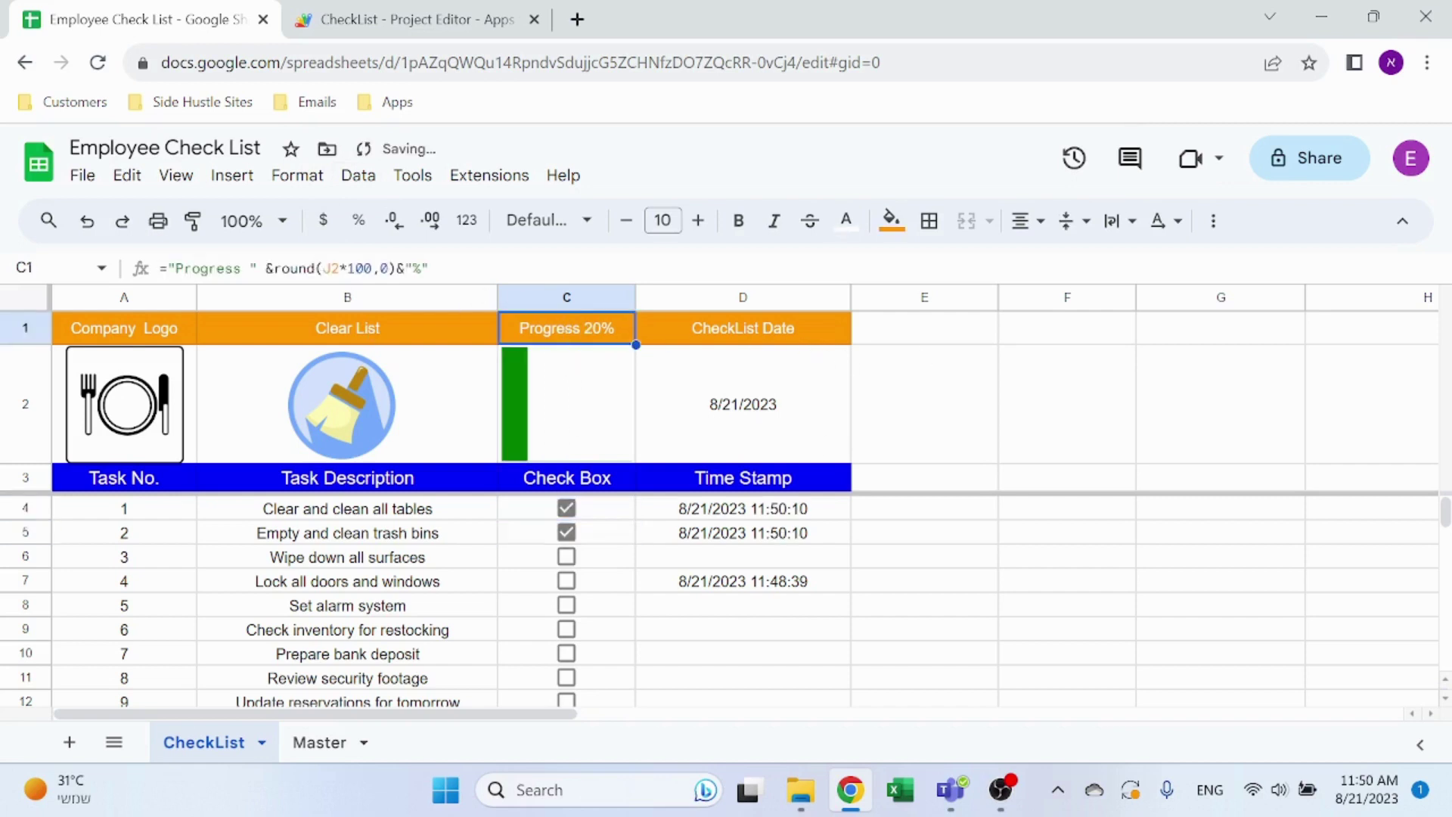
{"action": "left_click_drag", "start_coordinate": [274, 268], "coordinate": [339, 268]}
{"action": "key", "text": "BackSpace"}
{"action": "key", "text": "BackSpace"}
{"action": "key", "text": "Delete"}
{"action": "key", "text": "Return"}
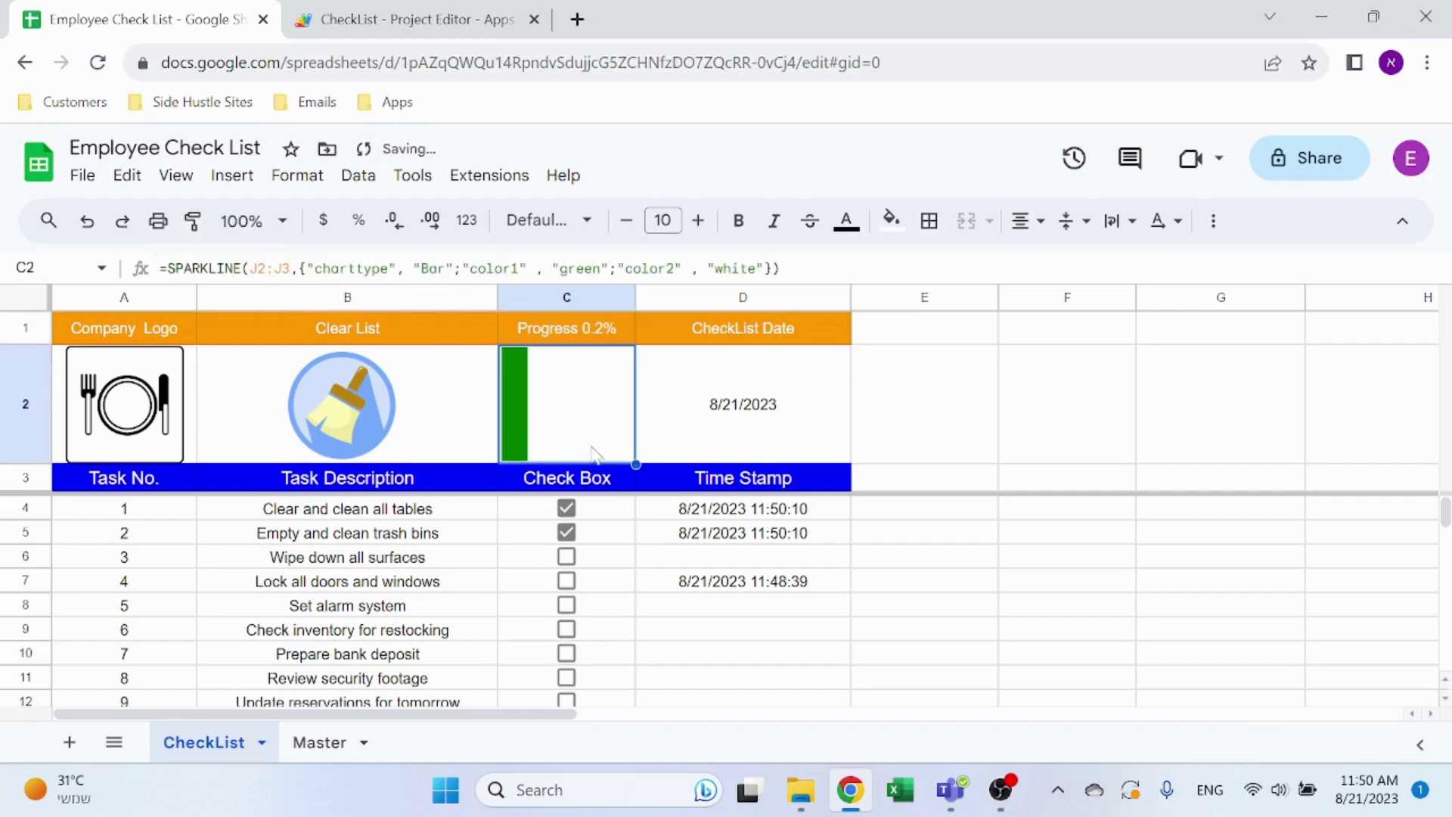
{"action": "left_click", "coordinate": [611, 340]}
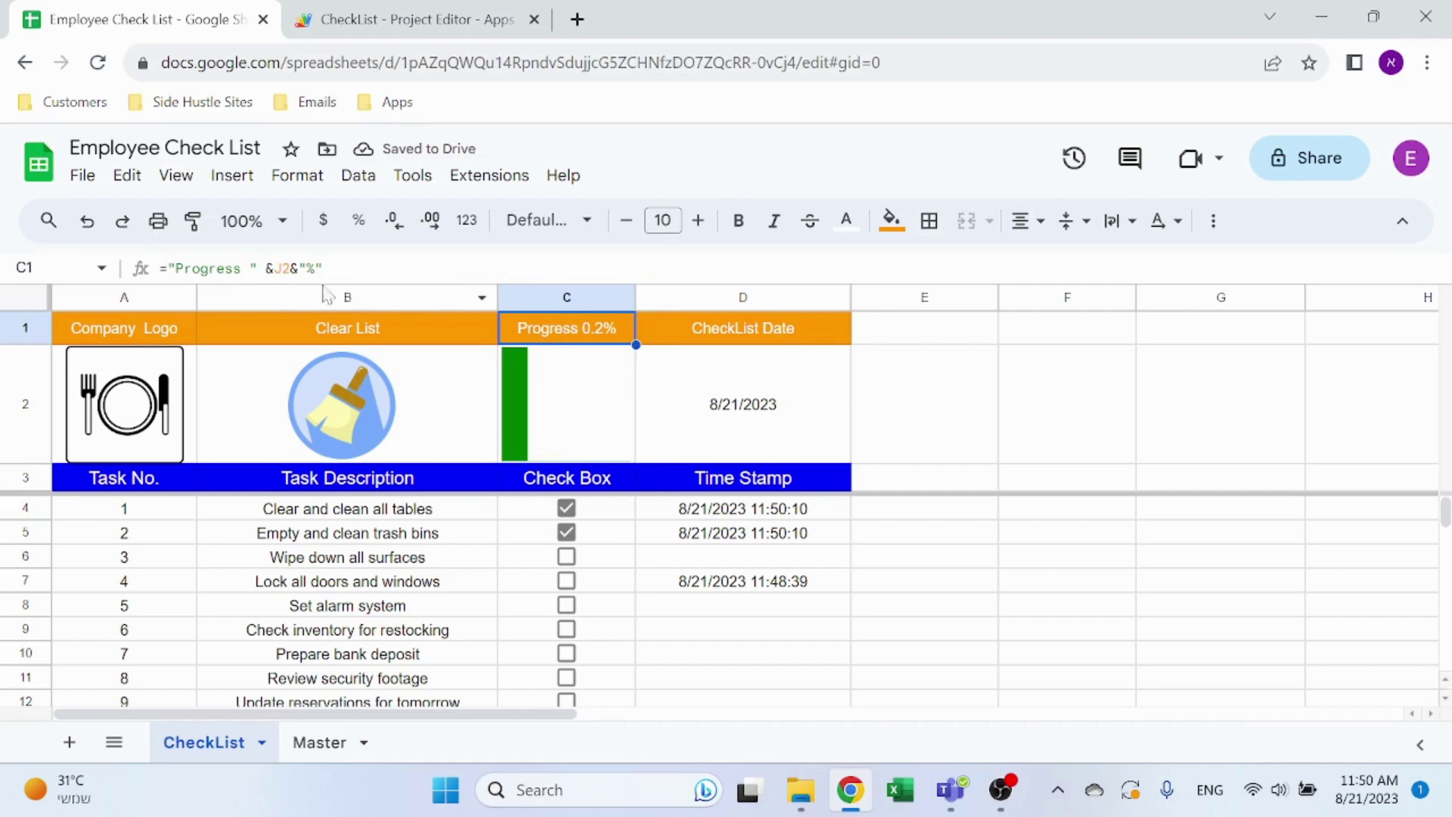
{"action": "key", "text": "ctrl+z"}
- Remove only the ROUND function from the C1 formula, leaving ="Progress " &J2*100&"%"
{"action": "left_click", "coordinate": [272, 267]}
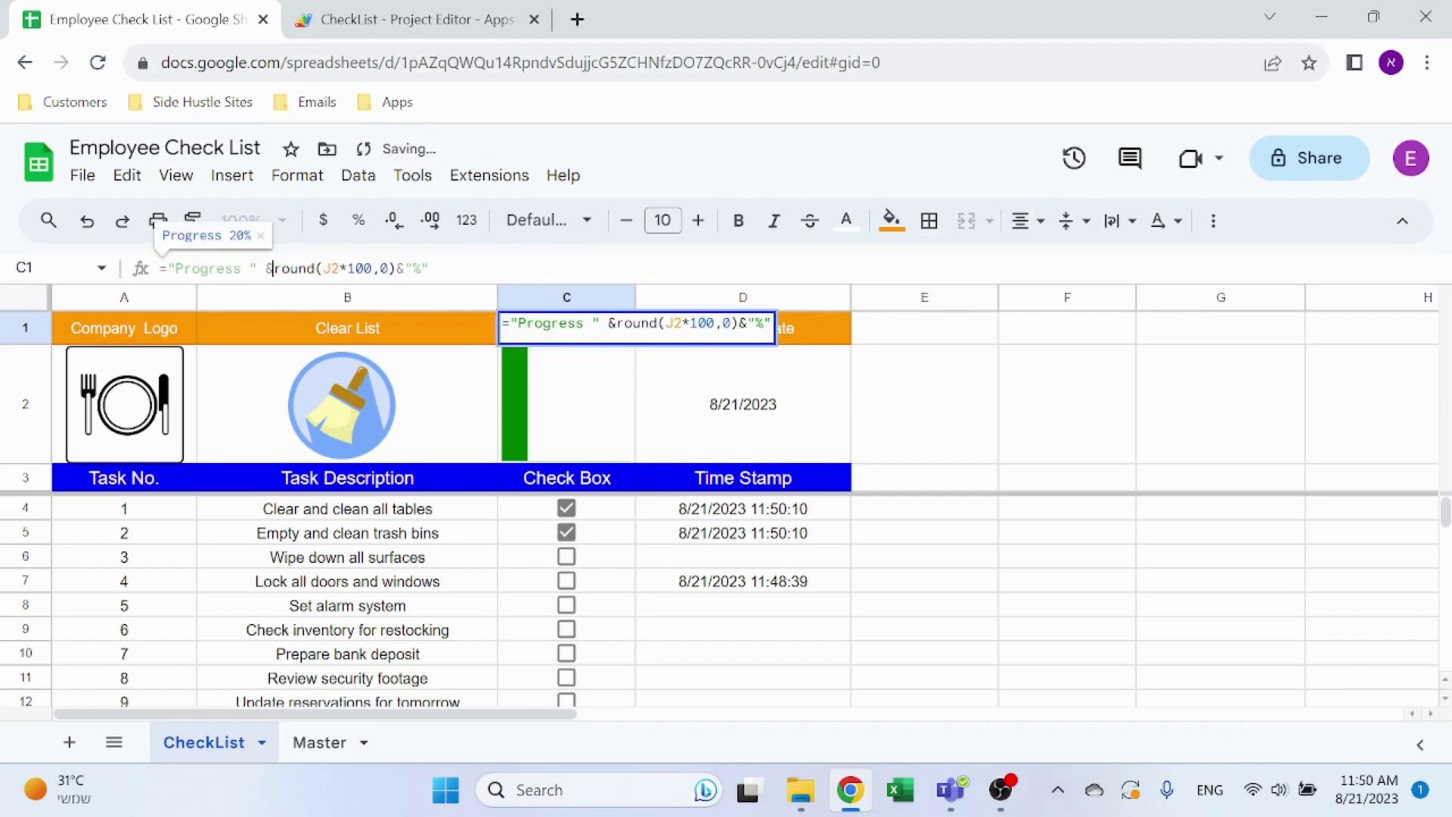
{"action": "left_click_drag", "start_coordinate": [270, 268], "coordinate": [325, 268]}
{"action": "key", "text": "BackSpace"}
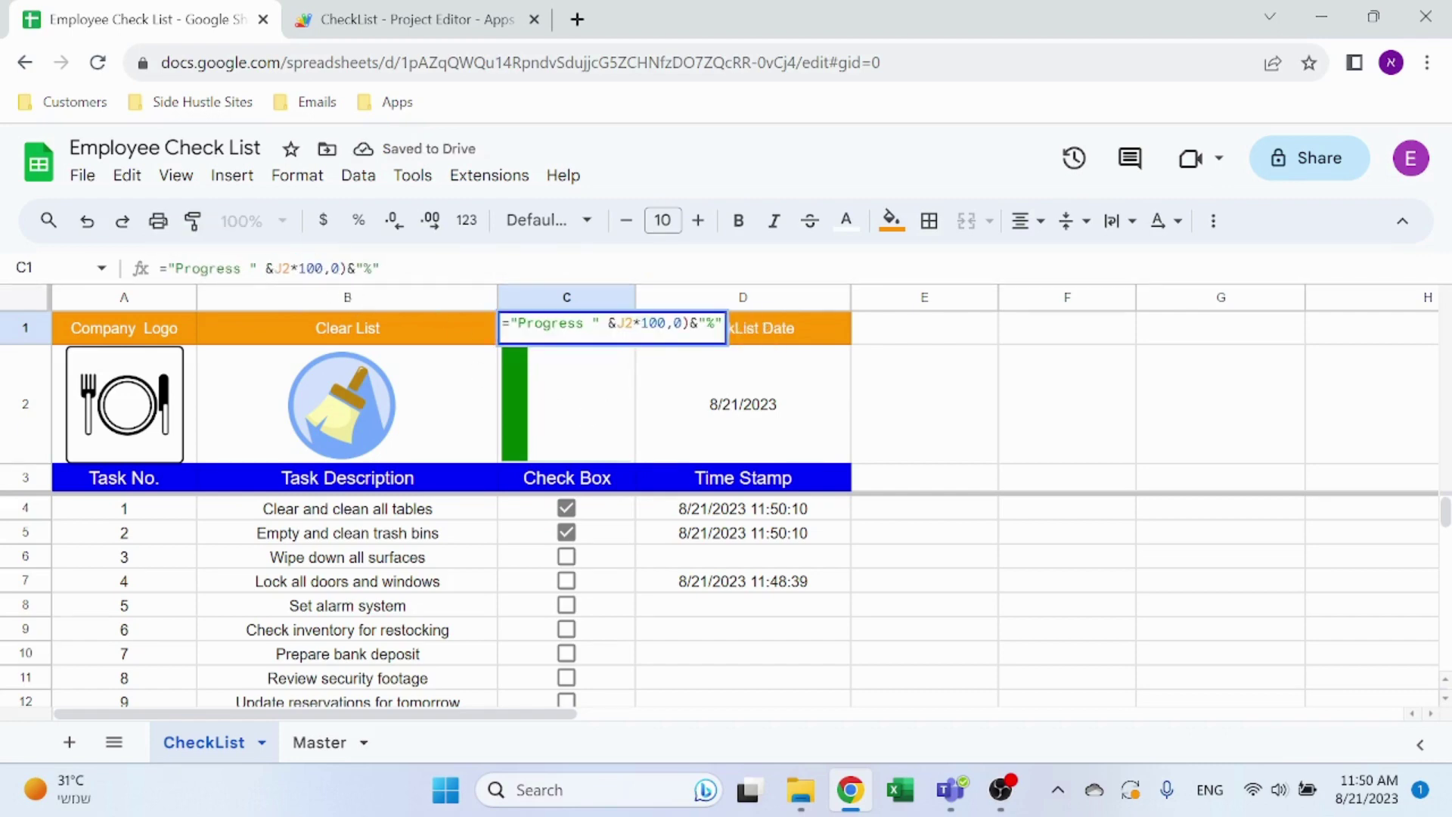
{"action": "left_click", "coordinate": [347, 269]}
{"action": "key", "text": "BackSpace"}
{"action": "key", "text": "BackSpace"}
{"action": "key", "text": "BackSpace"}
{"action": "key", "text": "Return"}
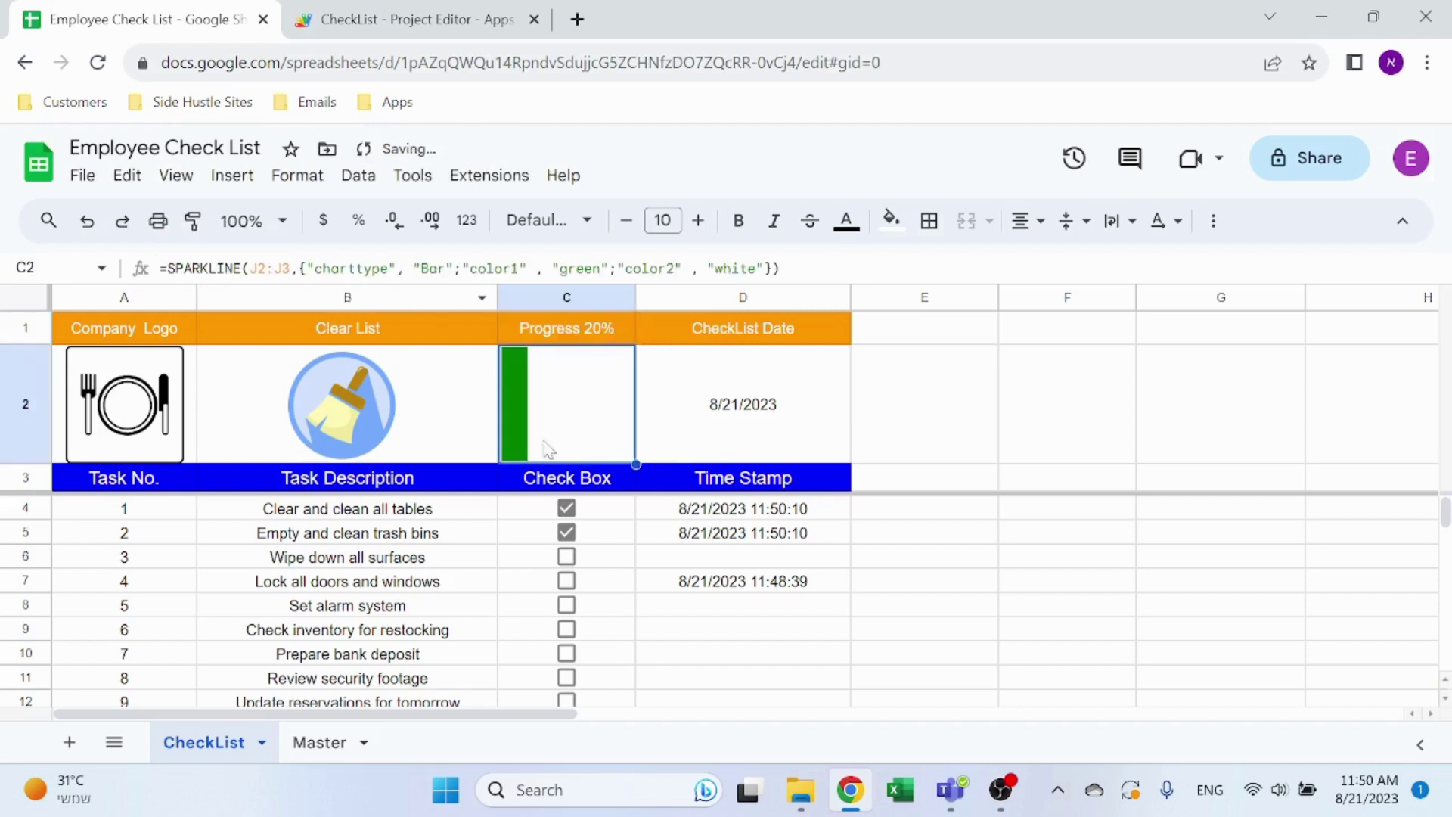
- Check off "Wipe down all surfaces" and "Check inventory for restocking" to test the unrounded progress label
{"action": "left_click", "coordinate": [565, 557]}
{"action": "left_click", "coordinate": [566, 629]}
{"action": "left_click", "coordinate": [568, 658]}
{"action": "left_click", "coordinate": [571, 587]}
{"action": "scroll", "coordinate": [579, 603], "scroll_direction": "down", "scroll_amount": 3}
{"action": "scroll", "coordinate": [355, 617], "scroll_direction": "up", "scroll_amount": 3}
- Move the checklist date in D2 one day past today(), to 8/22/2023, and inspect the progress label in C1
{"action": "left_click", "coordinate": [739, 404]}
{"action": "key", "text": "Return"}
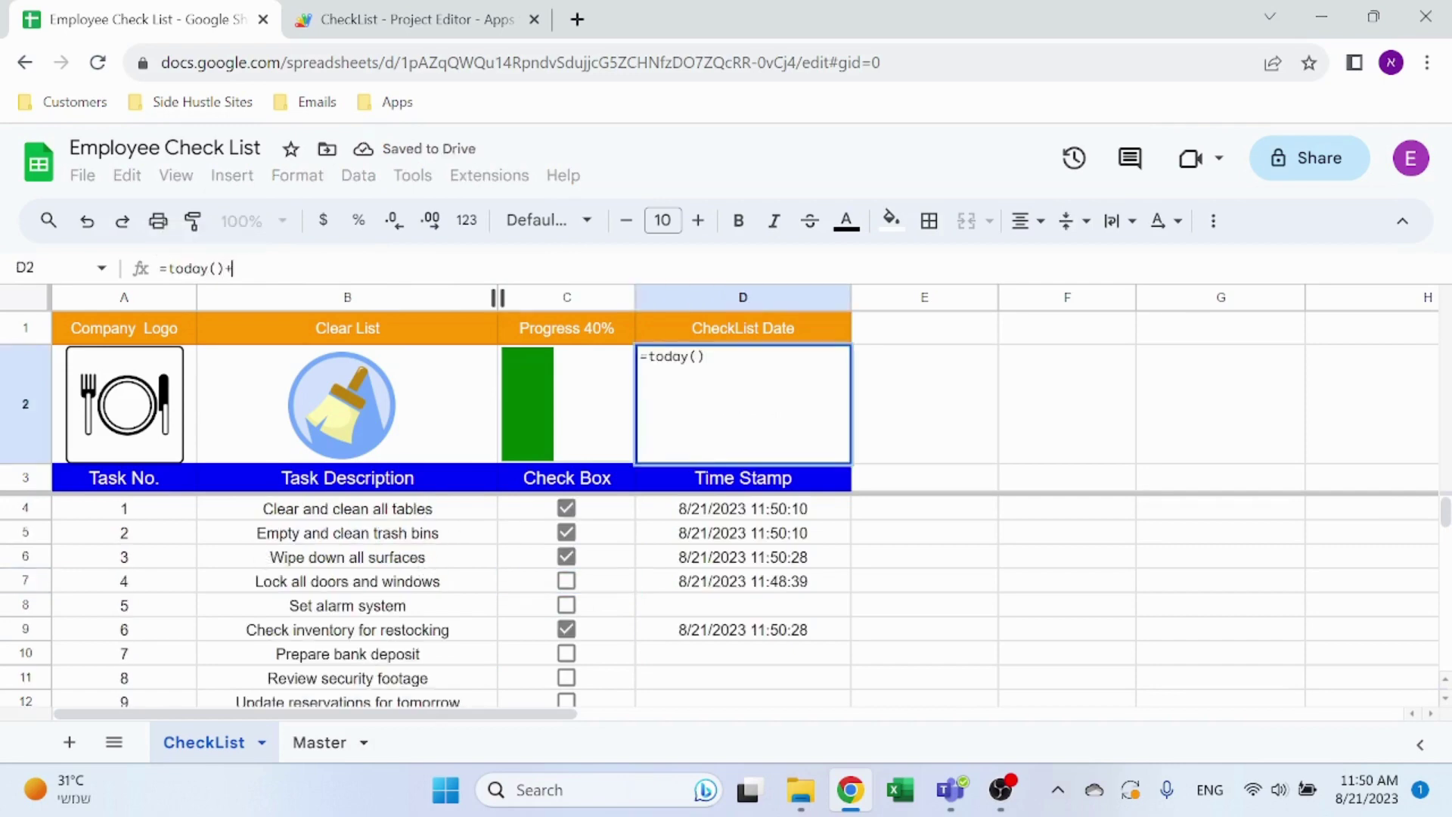
{"action": "key", "text": "Return"}
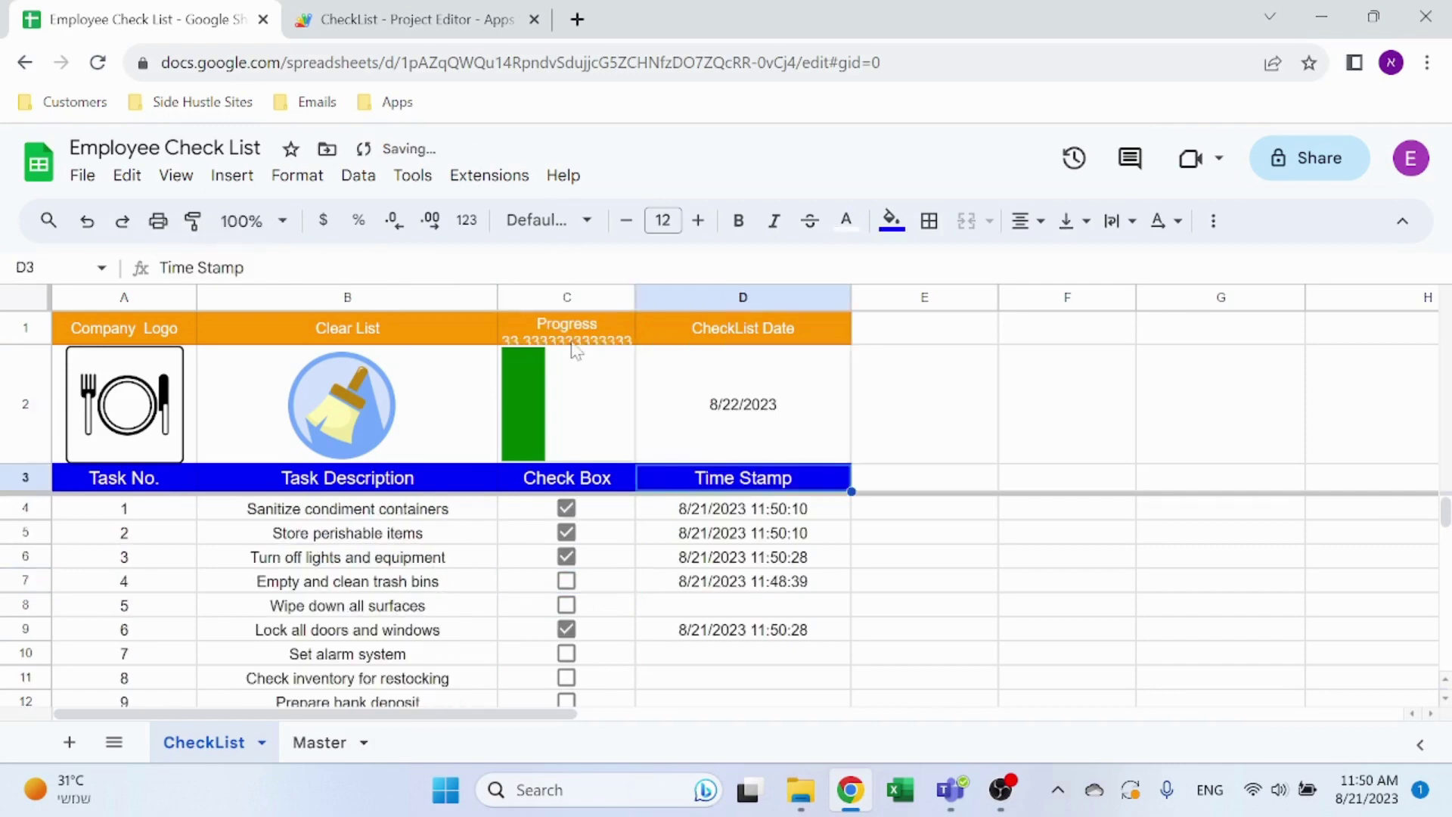
{"action": "left_click", "coordinate": [597, 338]}
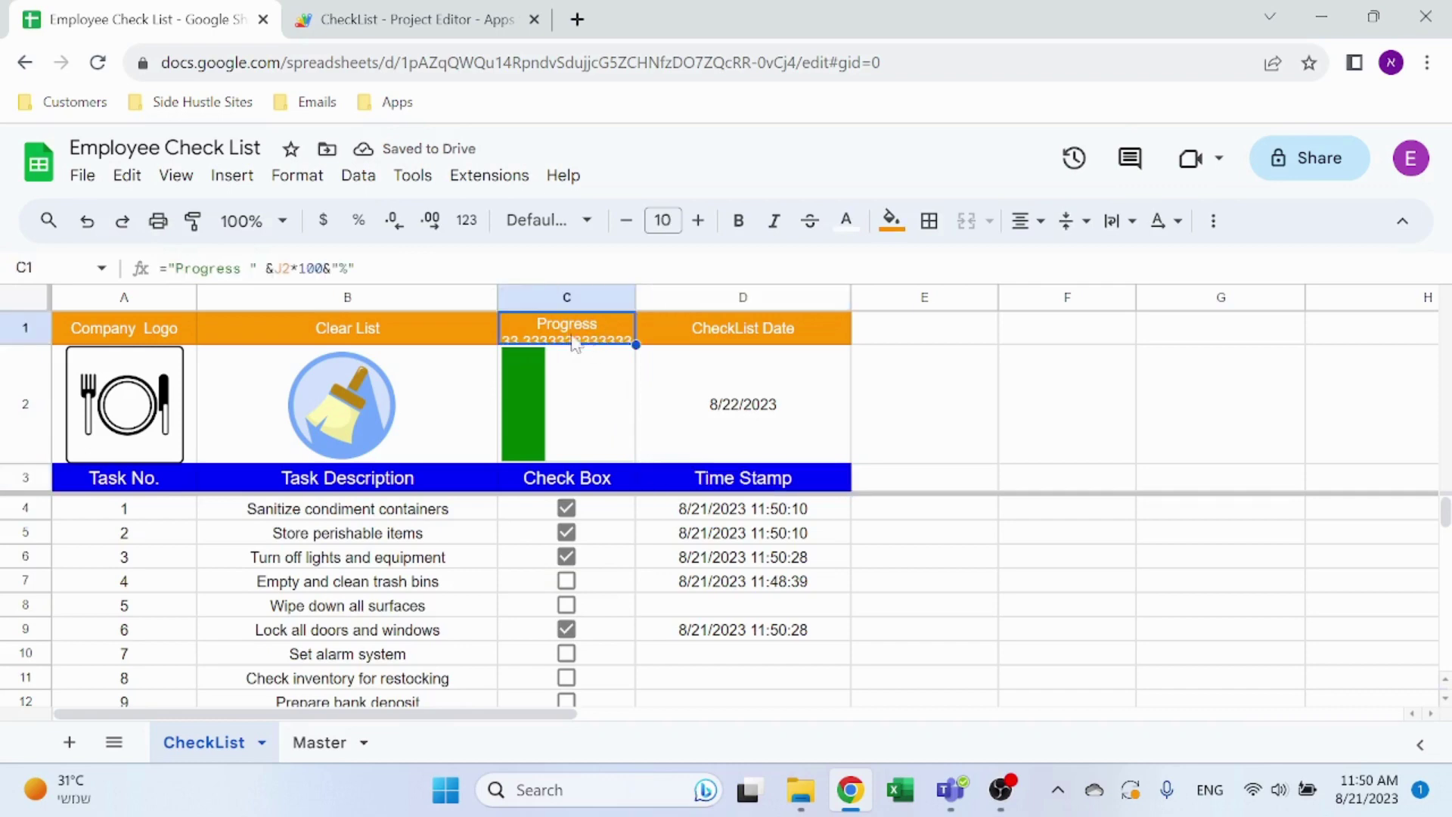
- Undo the checklist date change, the latest task check-offs and the removal of ROUND from the progress label
{"action": "key", "text": "ctrl+z"}
{"action": "key", "text": "ctrl+z"}
{"action": "key", "text": "ctrl+z"}
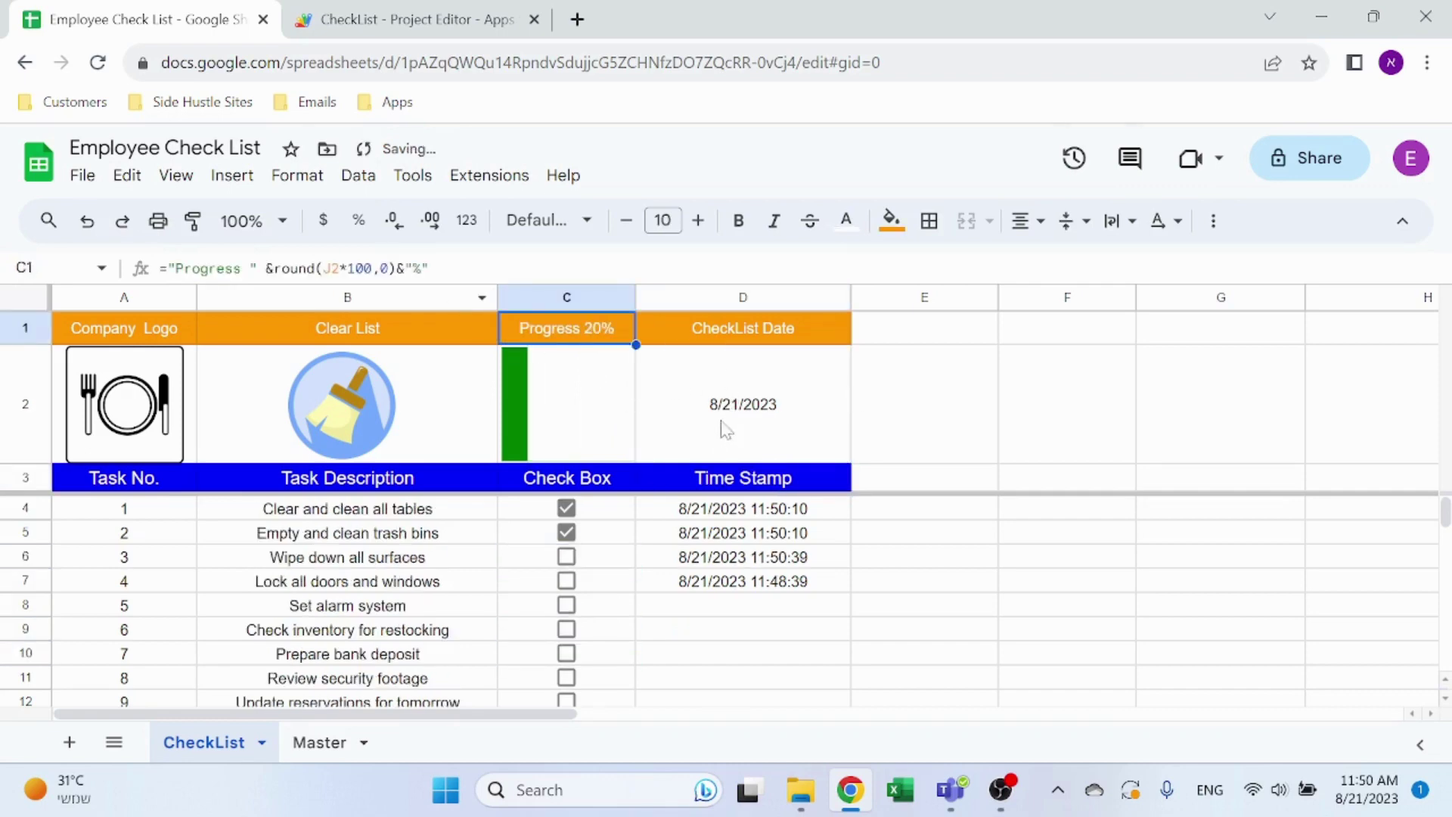
{"action": "left_click", "coordinate": [955, 426]}
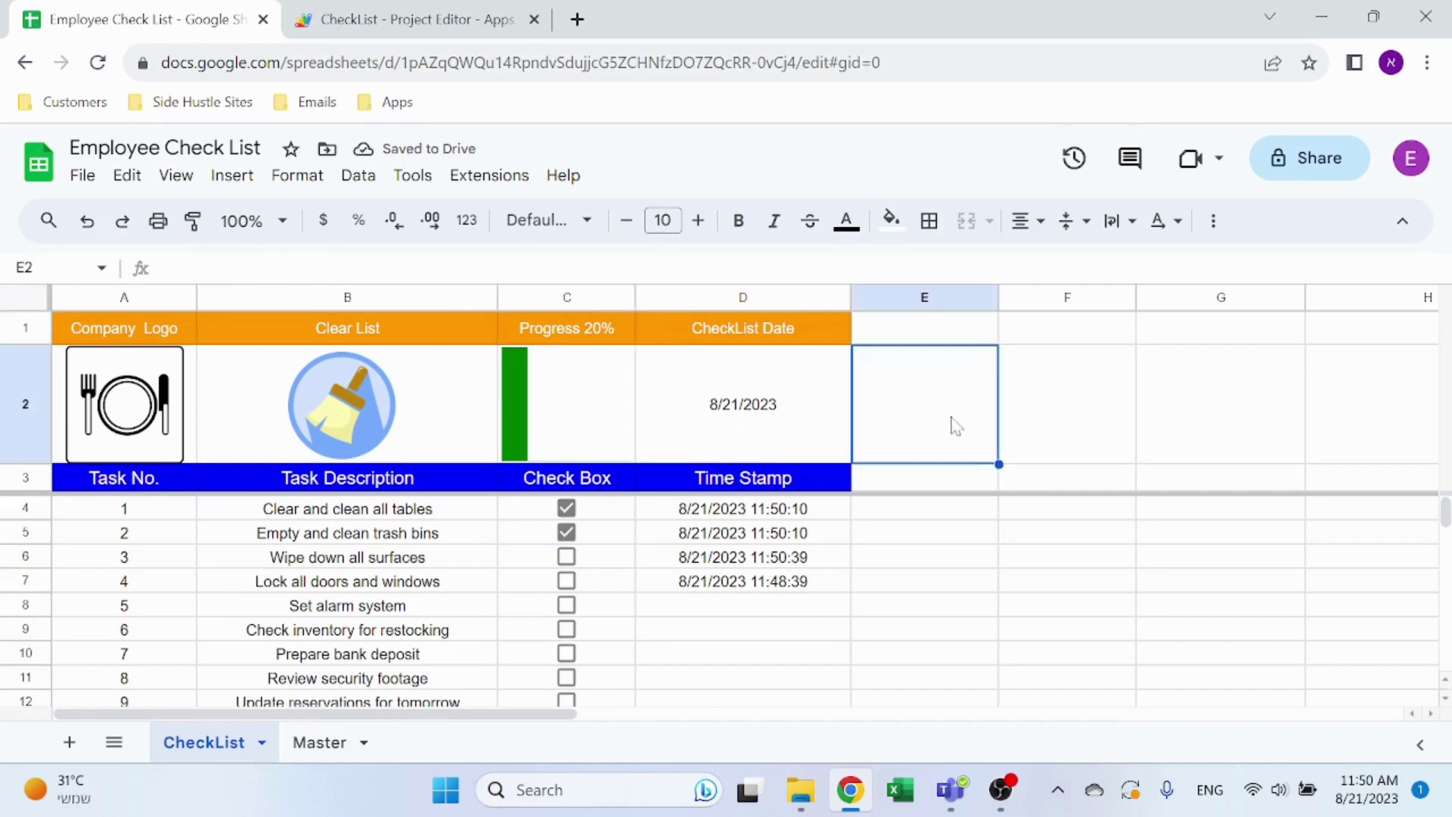
- View the date formula in D2 and the SPARKLINE formula in C2 with its data range J2:J3
{"action": "left_click", "coordinate": [669, 409]}
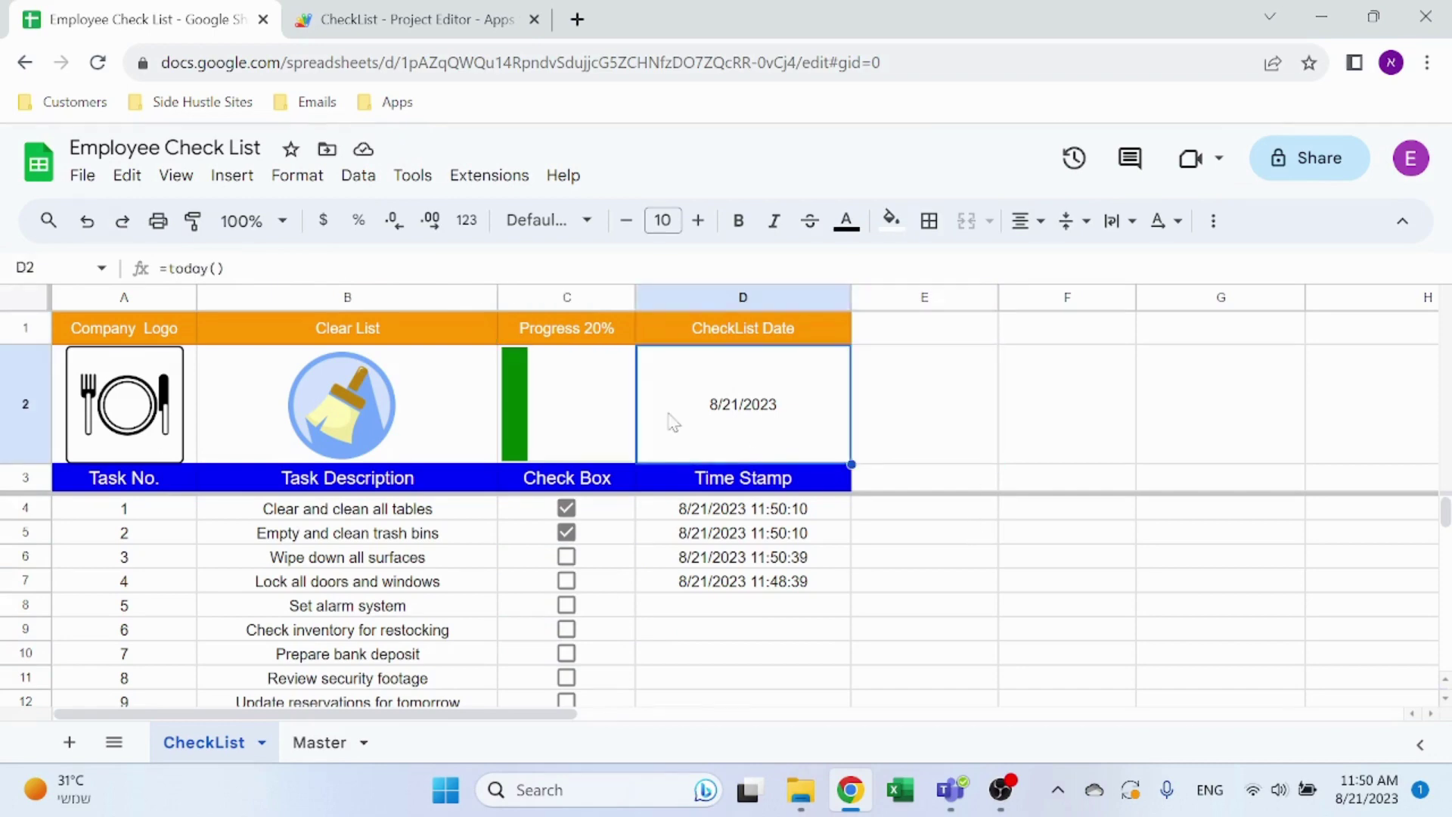
{"action": "key", "text": "Left"}
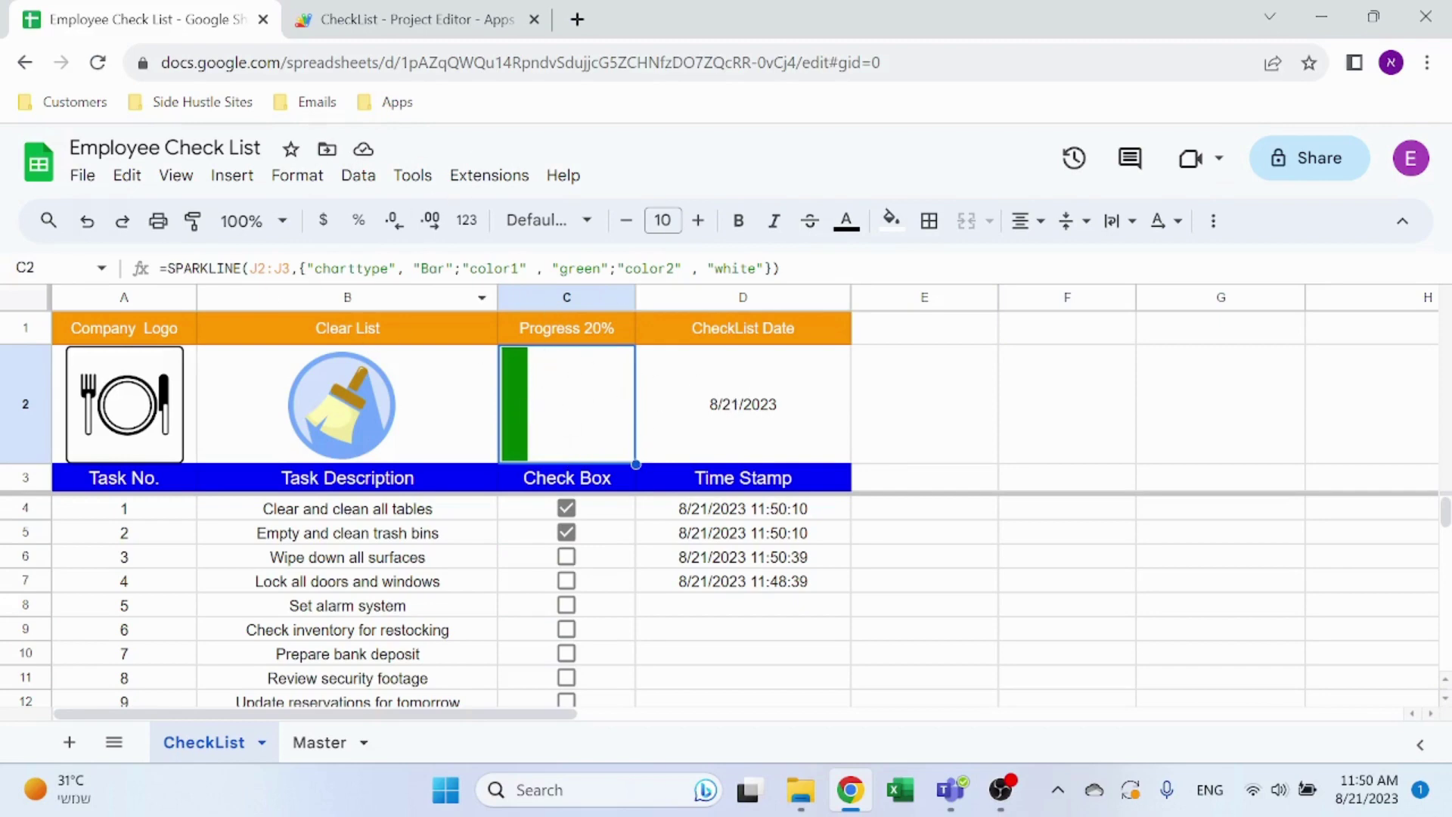
{"action": "left_click", "coordinate": [218, 269]}
{"action": "left_click_drag", "start_coordinate": [522, 715], "coordinate": [805, 730]}
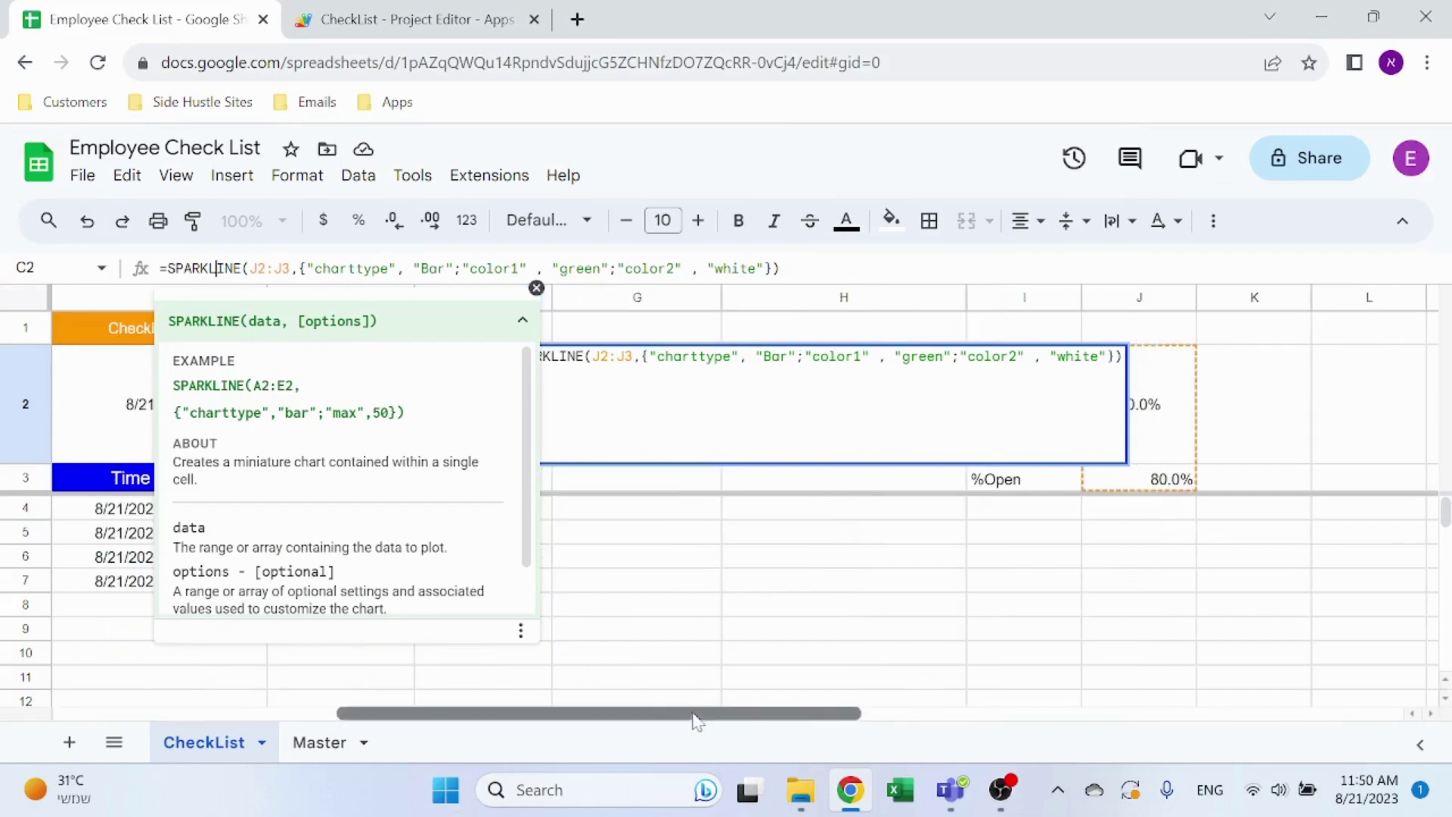
{"action": "left_click_drag", "start_coordinate": [697, 721], "coordinate": [414, 718]}
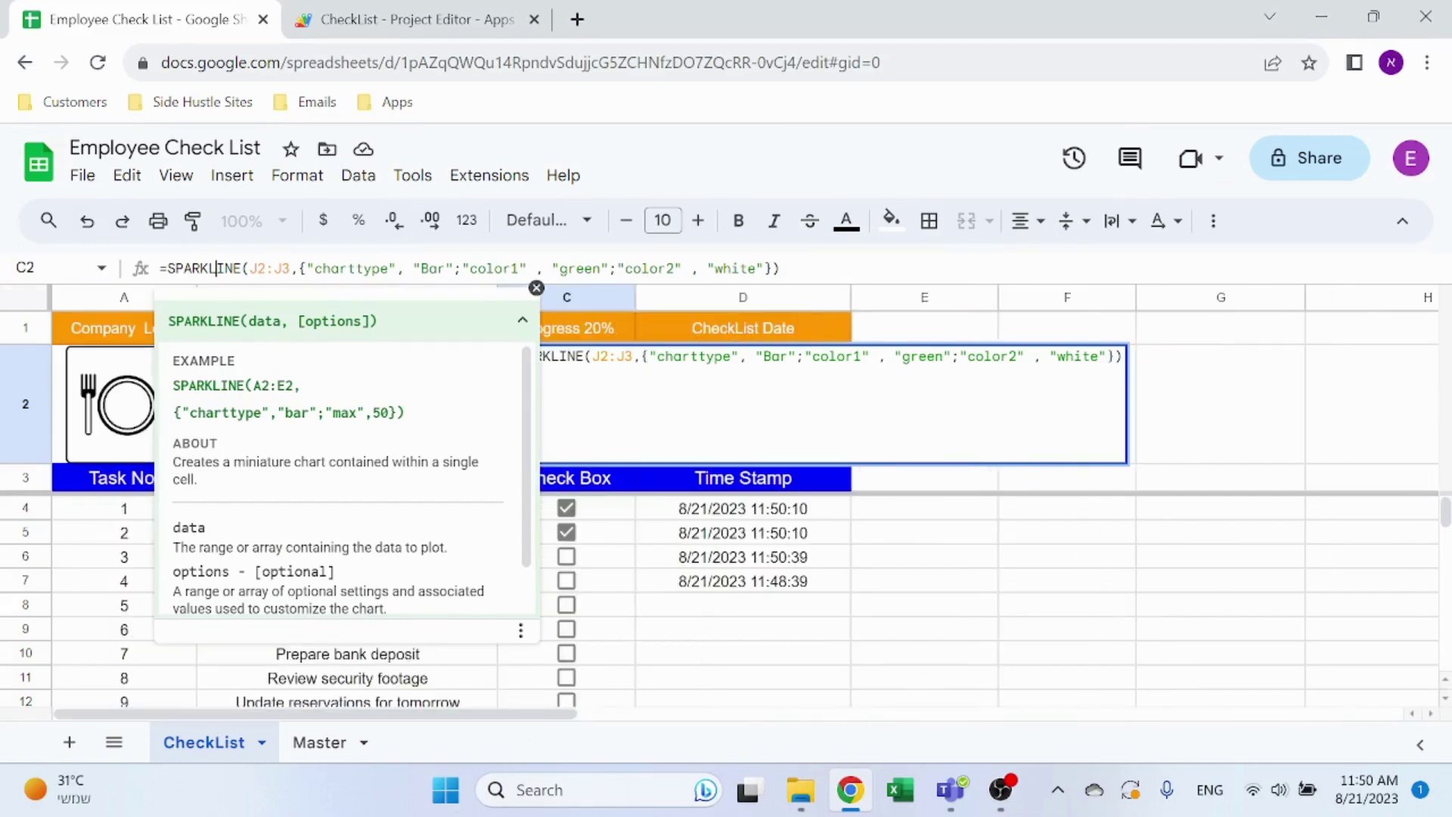
- Examine the bar chart type and the green and white color options in the C2 SPARKLINE formula without changing it
{"action": "left_click", "coordinate": [340, 268]}
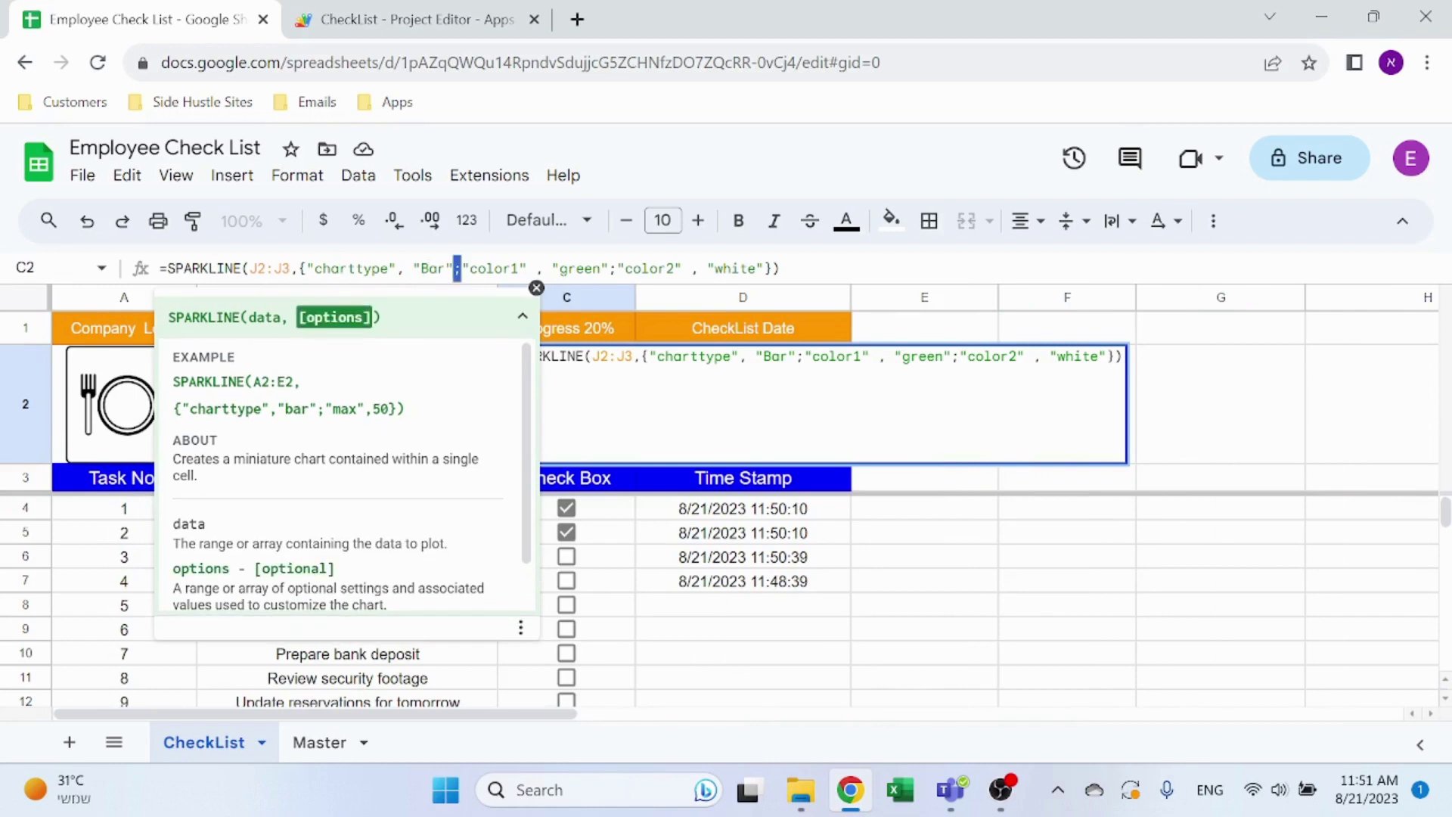
{"action": "left_click", "coordinate": [494, 268]}
{"action": "left_click", "coordinate": [649, 269]}
{"action": "left_click", "coordinate": [730, 269]}
{"action": "left_click", "coordinate": [782, 268]}
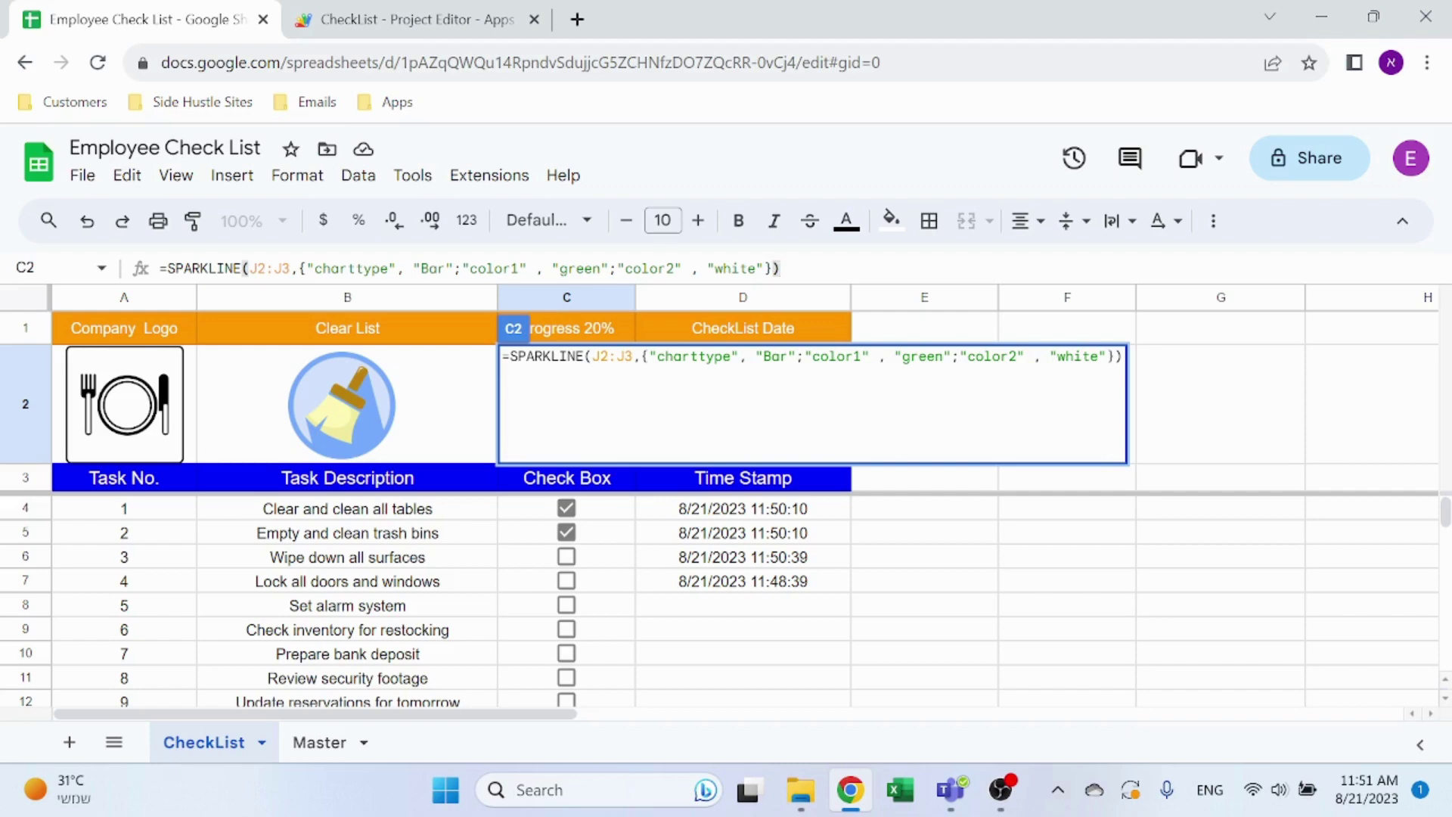
{"action": "key", "text": "Escape"}
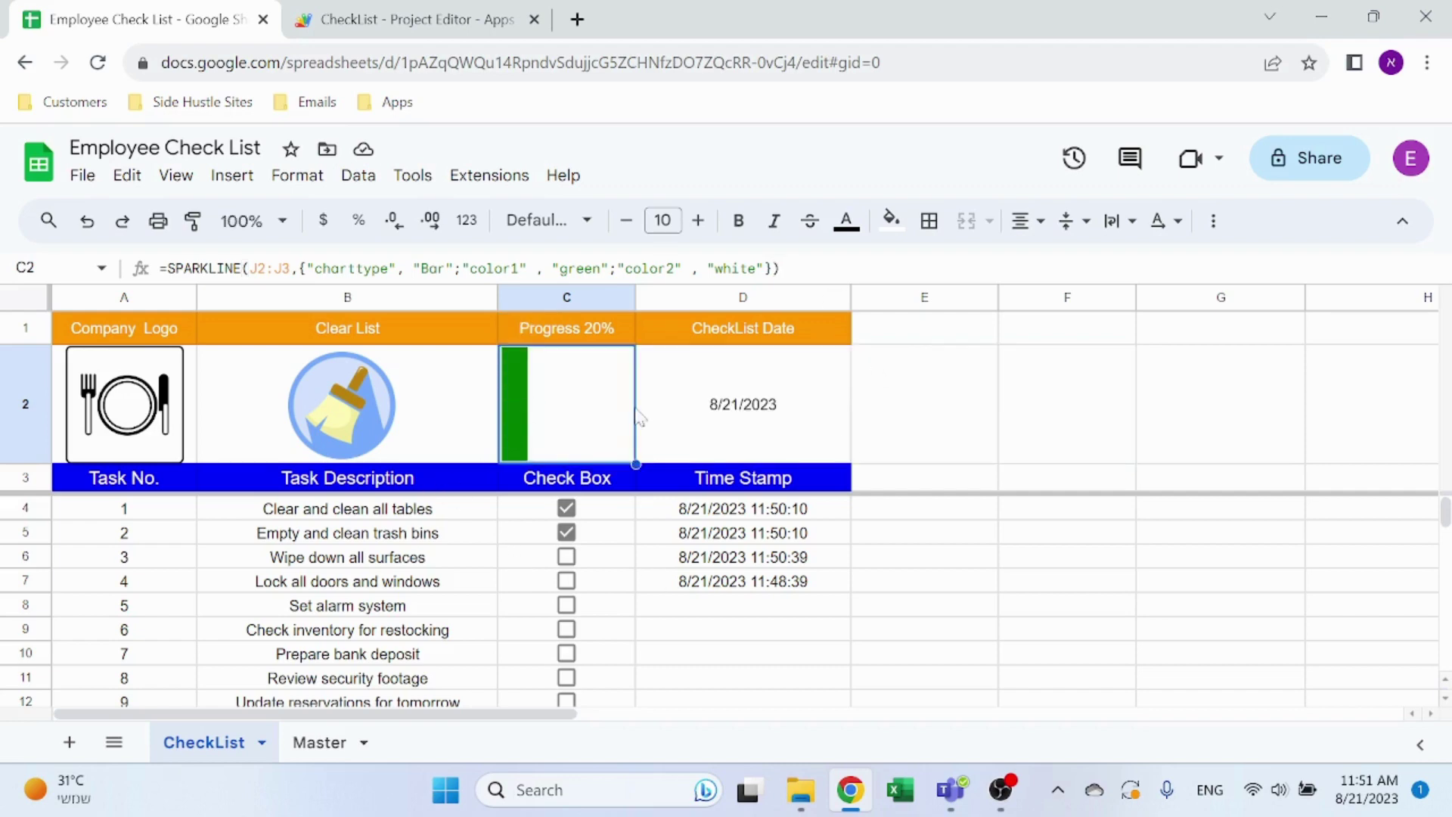
- Check off tasks 3 to 8, from "Wipe down all surfaces" through "Review security footage"
{"action": "left_click", "coordinate": [565, 557]}
{"action": "left_click", "coordinate": [566, 580]}
{"action": "left_click", "coordinate": [567, 631]}
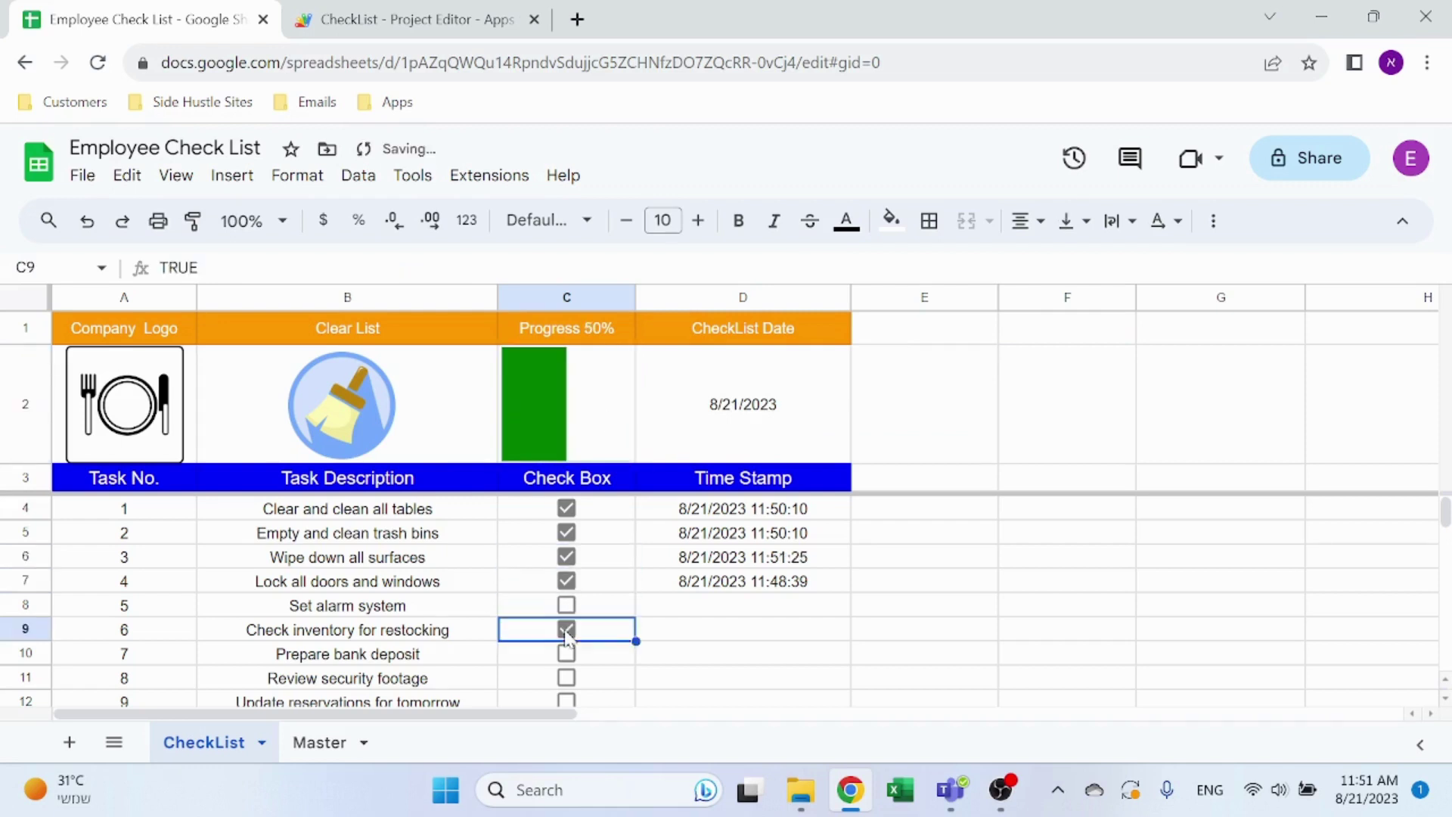
{"action": "left_click", "coordinate": [566, 653]}
{"action": "left_click", "coordinate": [566, 677]}
{"action": "left_click", "coordinate": [567, 611]}
- Check off "Update reservations for tomorrow" and "Close and lock office", and dismiss the completion message
{"action": "scroll", "coordinate": [567, 616], "scroll_direction": "down", "scroll_amount": 1}
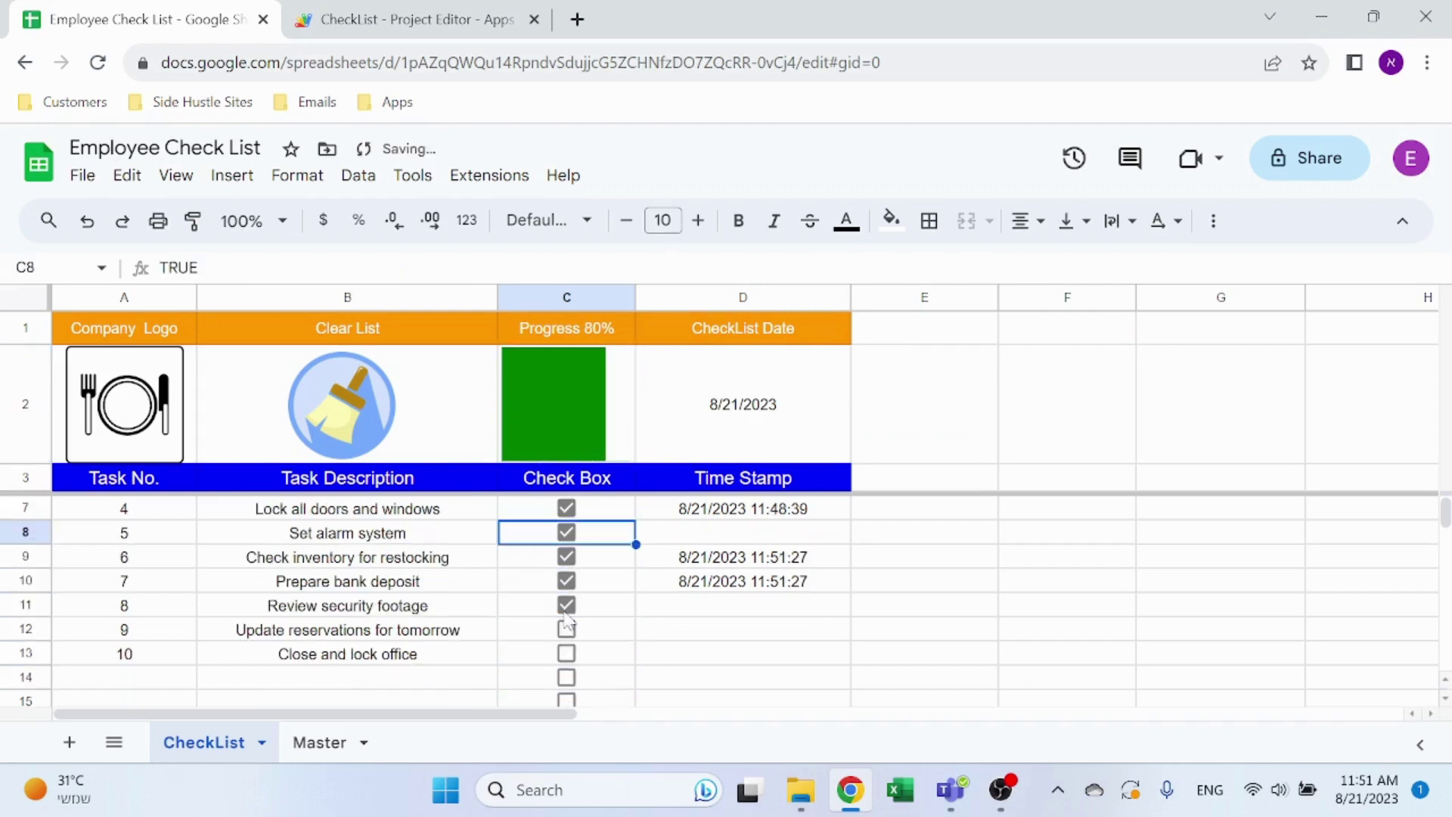
{"action": "left_click", "coordinate": [567, 629]}
{"action": "left_click", "coordinate": [566, 653]}
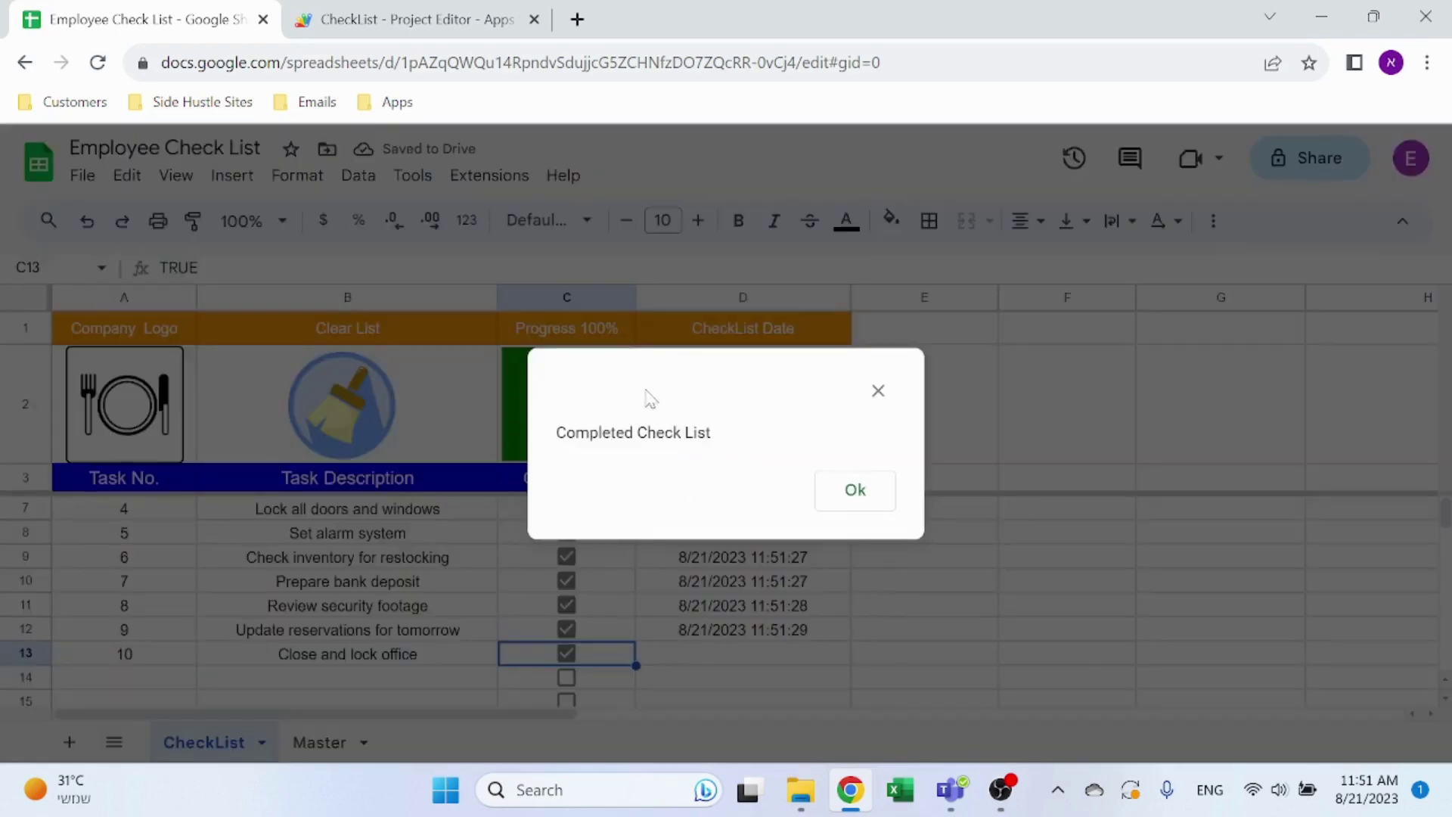
{"action": "left_click", "coordinate": [855, 492]}
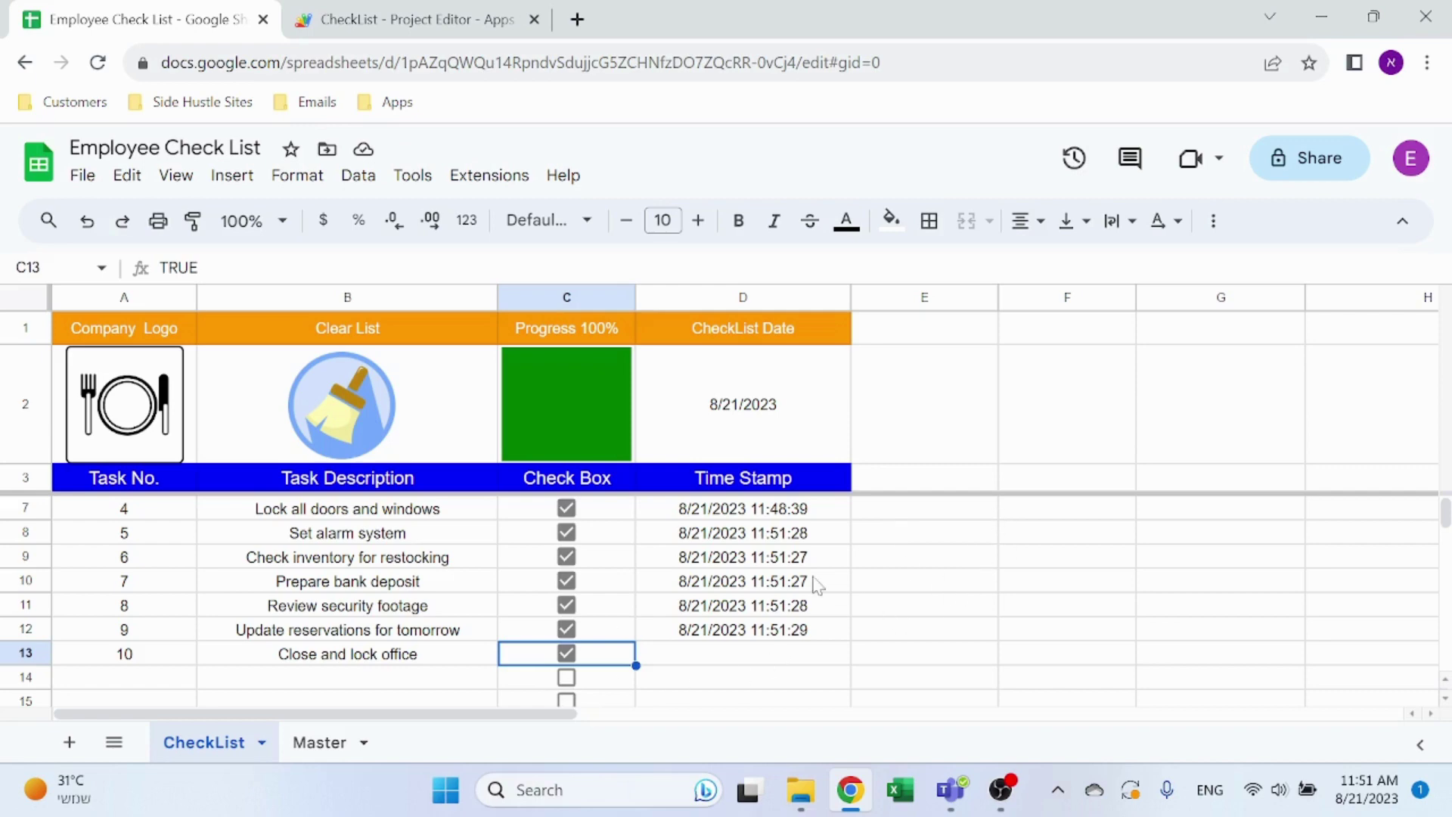
- Review the onEdit and clearchecklist functions in the CheckList Apps Script project, and return to the Employee Check List spreadsheet
{"action": "scroll", "coordinate": [816, 584], "scroll_direction": "up", "scroll_amount": 1}
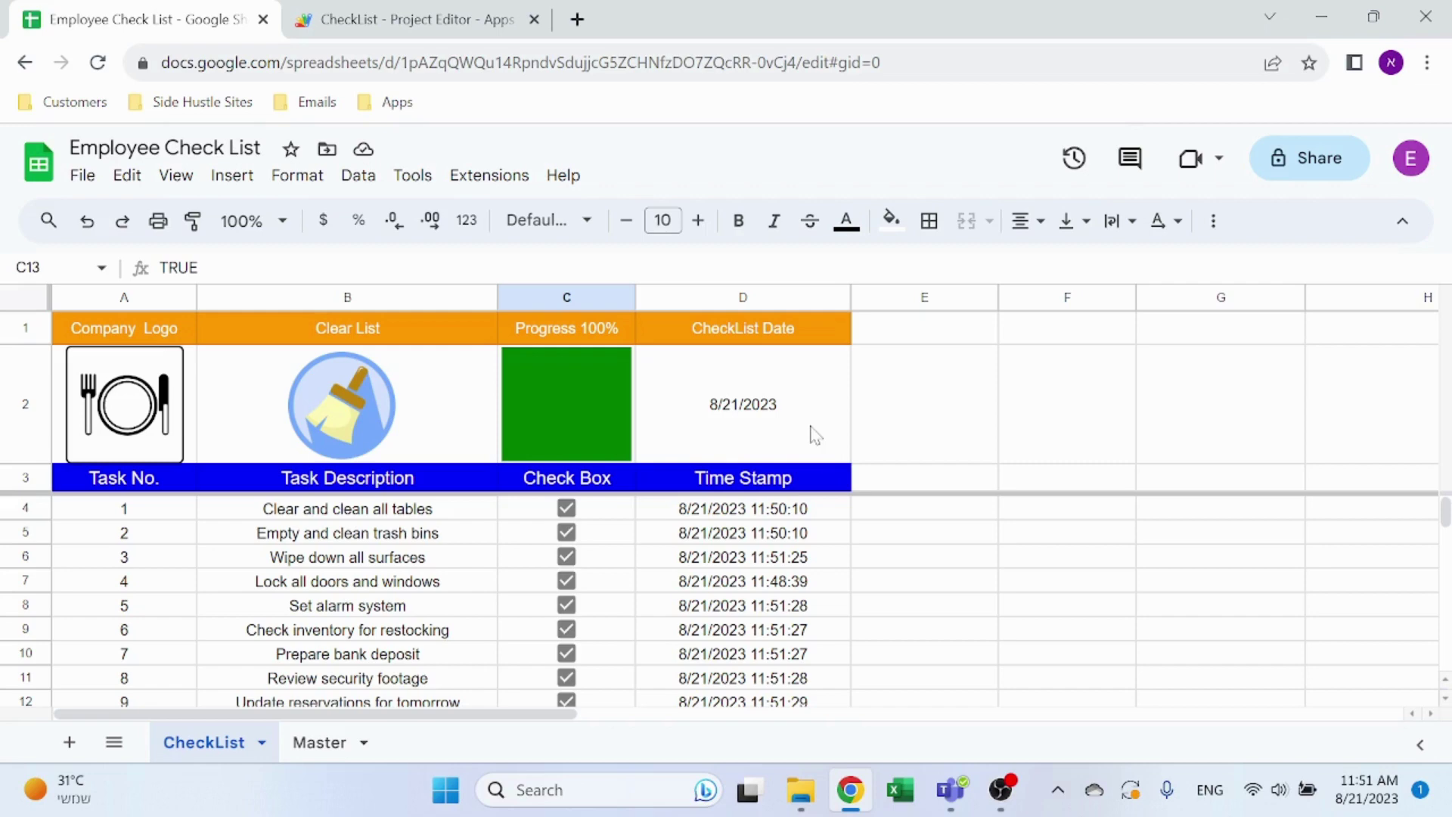
{"action": "left_click", "coordinate": [472, 29]}
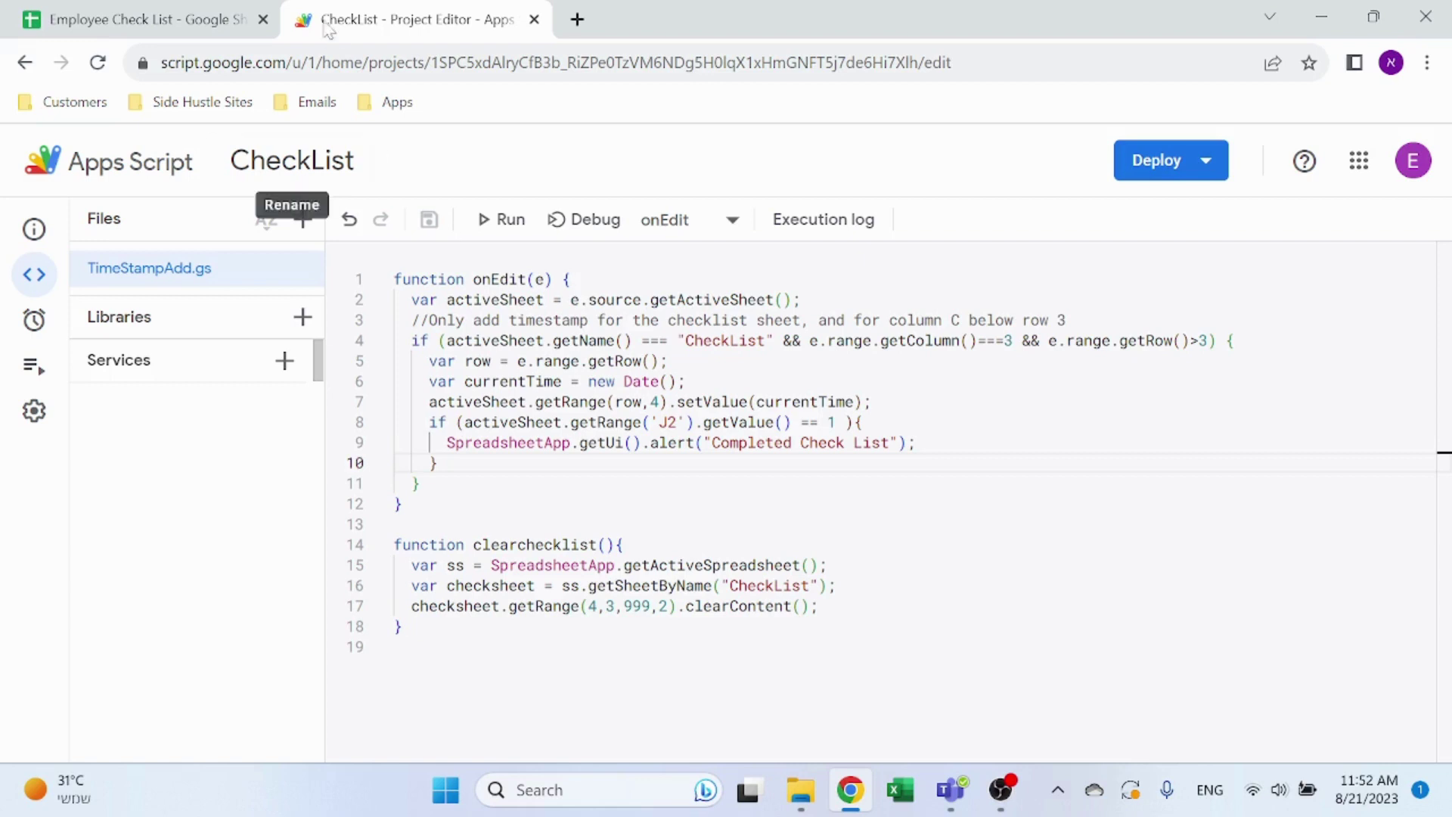
{"action": "left_click", "coordinate": [236, 16]}
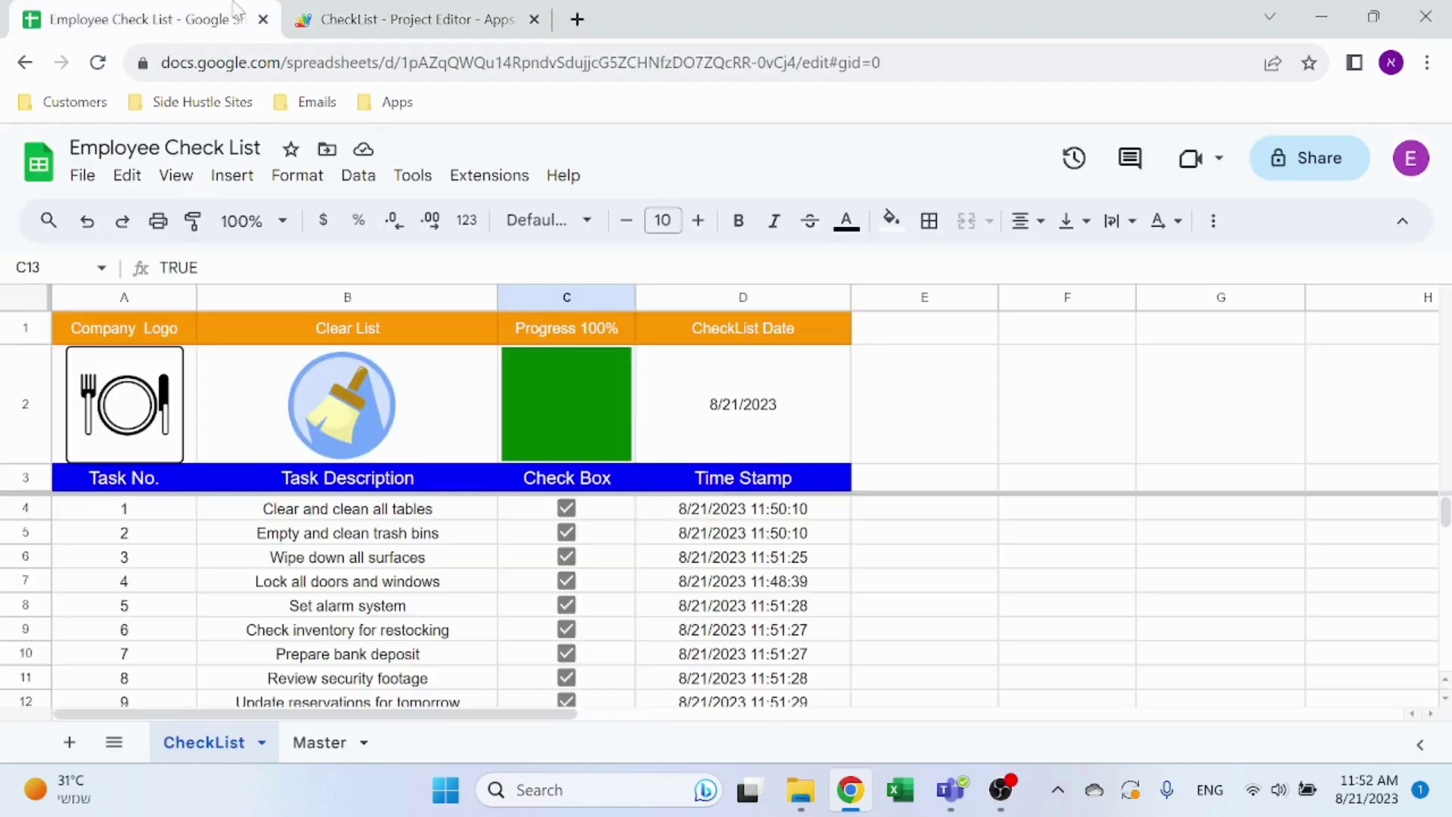
- Compare the CheckList sheet's Check Box column with the weekday check boxes on the Master sheet
{"action": "left_click", "coordinate": [542, 298]}
{"action": "left_click", "coordinate": [613, 516]}
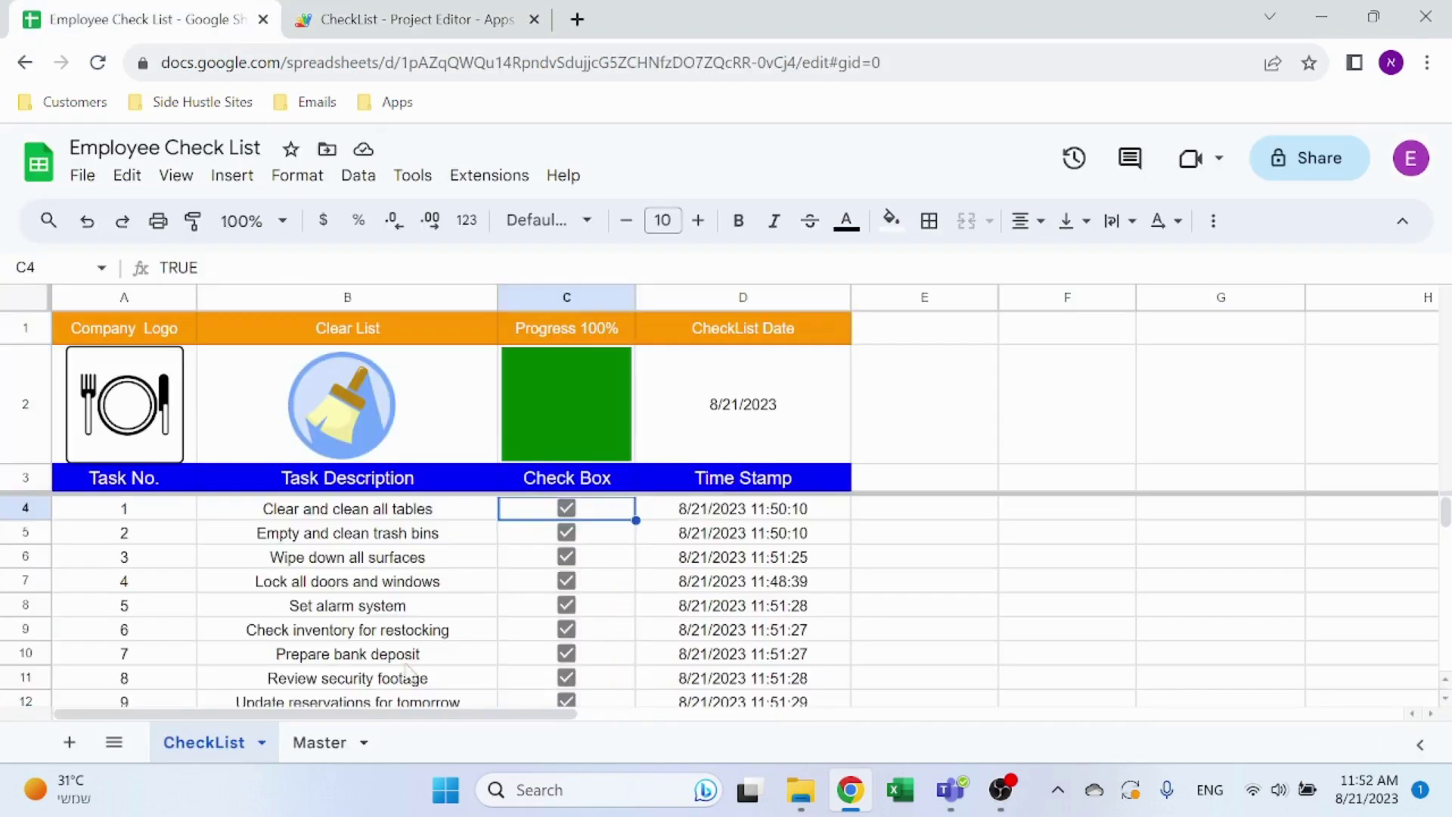
{"action": "left_click", "coordinate": [331, 742]}
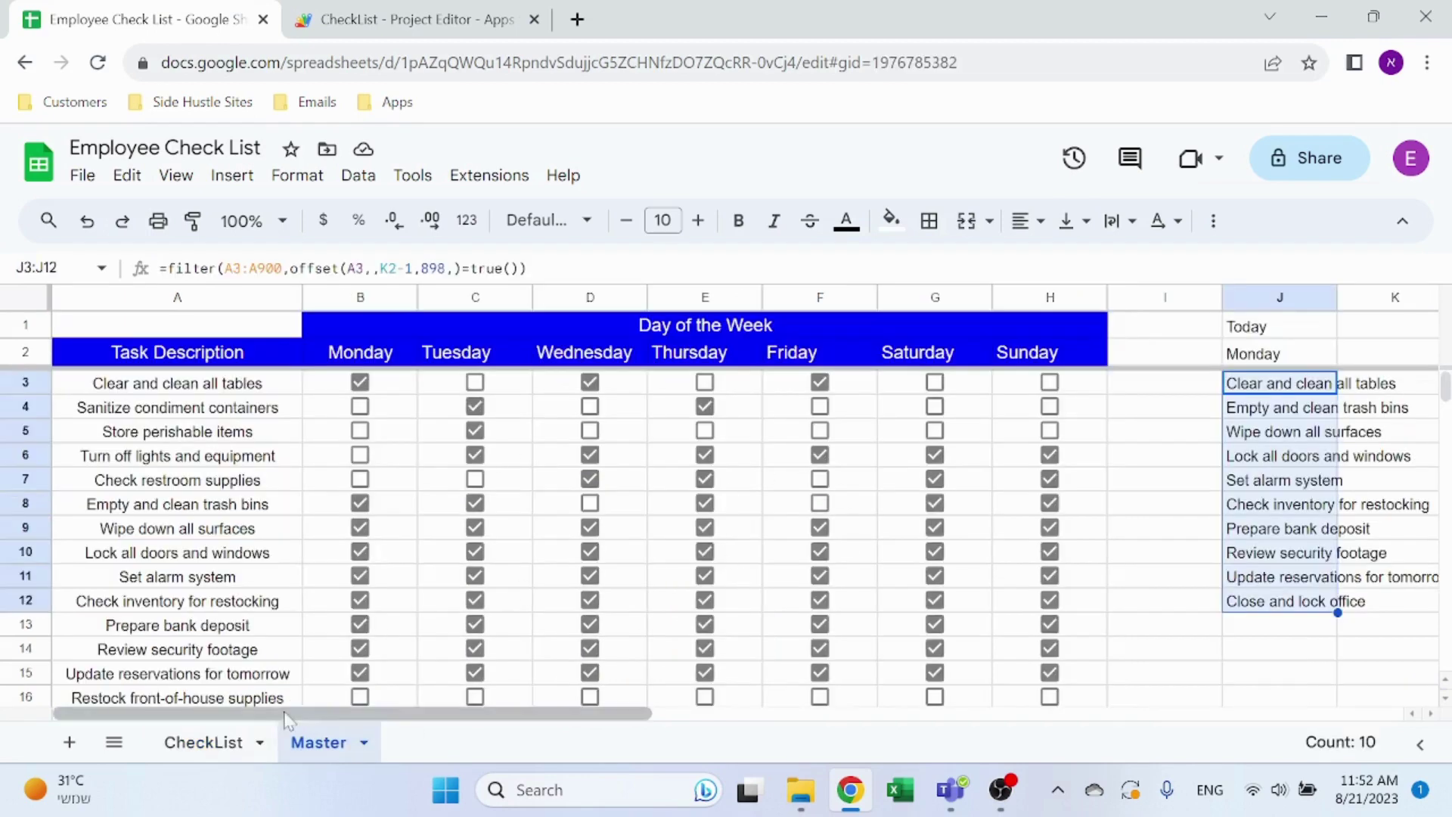
{"action": "left_click", "coordinate": [204, 743]}
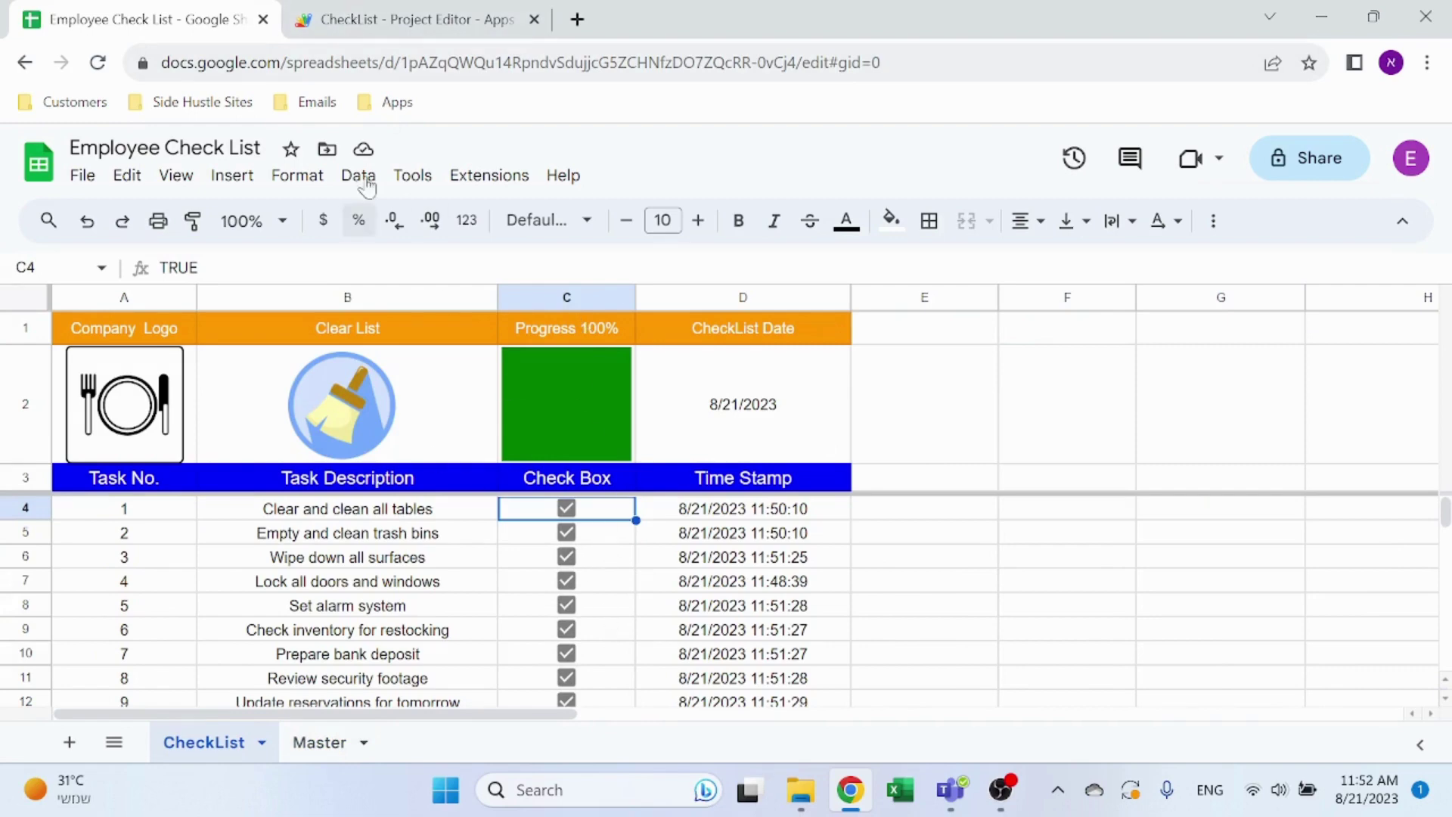
- Examine the onEdit function's condition limiting it to the CheckList sheet, column C below row 3, and the code block it controls
{"action": "left_click", "coordinate": [382, 11]}
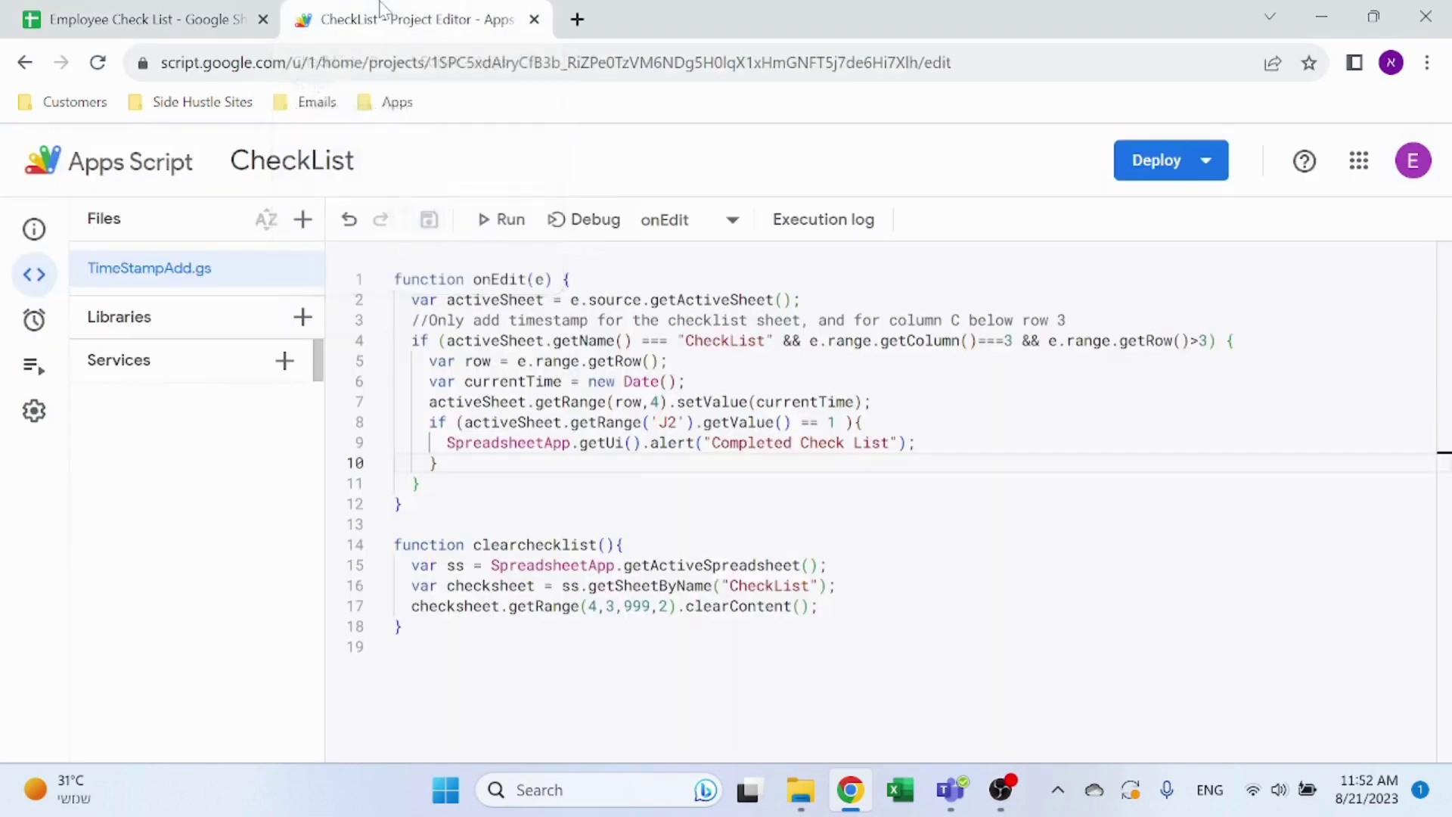
{"action": "left_click", "coordinate": [1067, 321]}
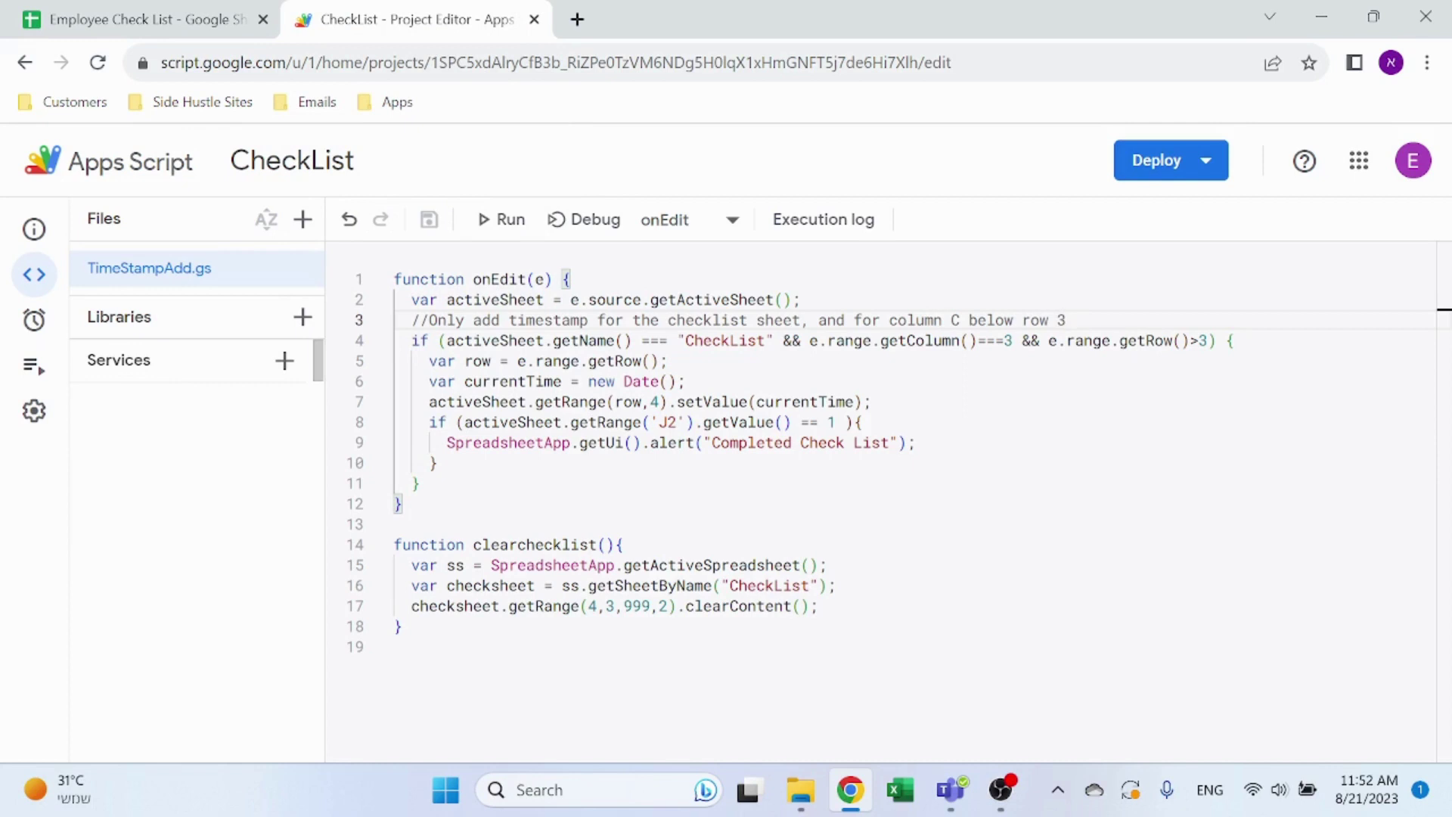
{"action": "key", "text": "Right"}
{"action": "key", "text": "Right"}
{"action": "key", "text": "Right"}
{"action": "key", "text": "Right"}
{"action": "key", "text": "Right"}
{"action": "key", "text": "Right"}
{"action": "key", "text": "Right"}
{"action": "key", "text": "Right"}
{"action": "key", "text": "Right"}
{"action": "key", "text": "Right"}
{"action": "key", "text": "Right"}
{"action": "key", "text": "Right"}
{"action": "key", "text": "Right"}
{"action": "key", "text": "Right"}
{"action": "key", "text": "Right"}
{"action": "key", "text": "Right"}
{"action": "key", "text": "Right"}
{"action": "key", "text": "Right"}
{"action": "key", "text": "Right"}
{"action": "key", "text": "Right"}
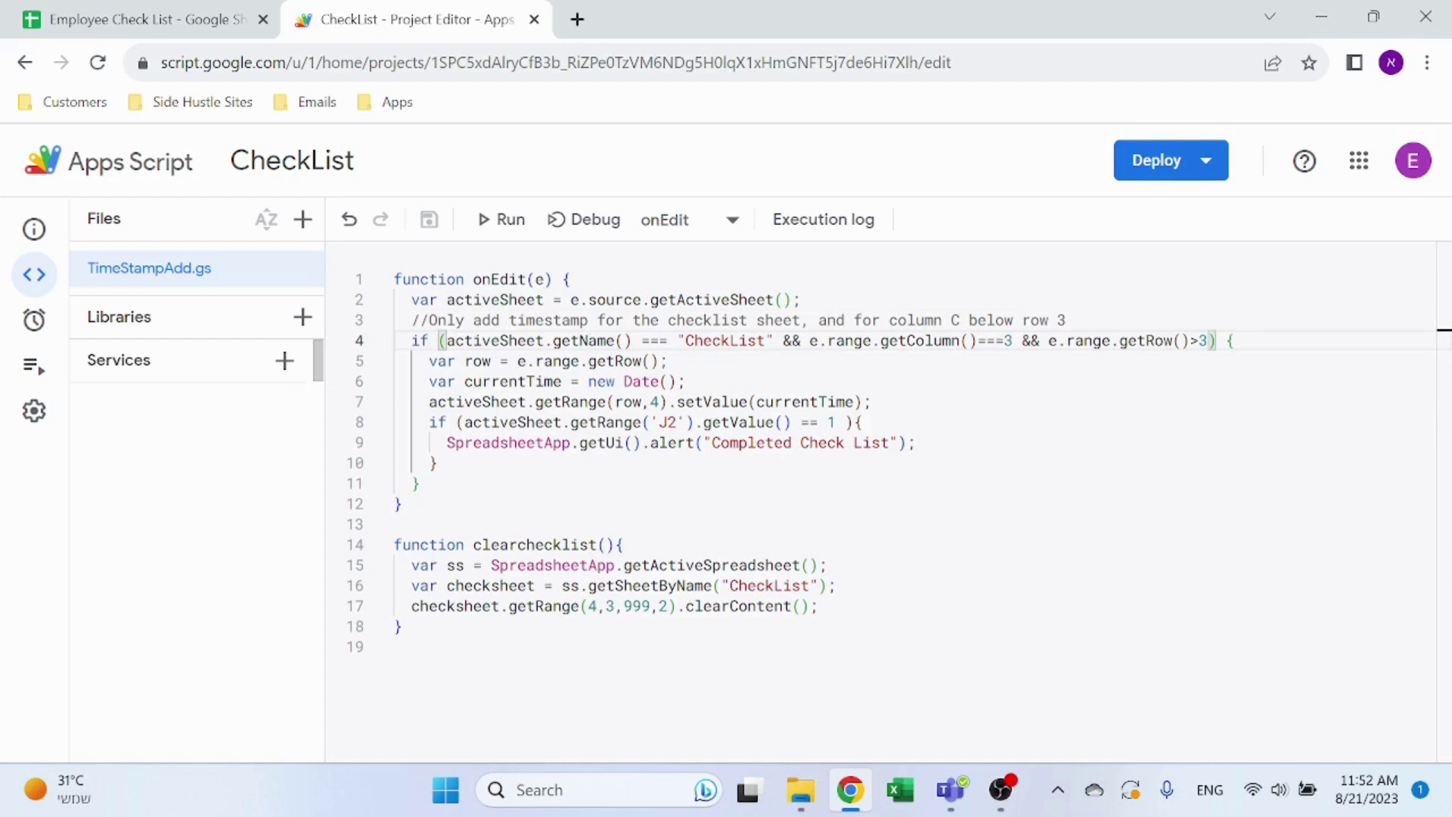
{"action": "key", "text": "Right"}
{"action": "key", "text": "Right"}
{"action": "key", "text": "Right"}
{"action": "key", "text": "Right"}
{"action": "key", "text": "Right"}
{"action": "key", "text": "Right"}
{"action": "key", "text": "Right"}
{"action": "key", "text": "Right"}
{"action": "key", "text": "Right"}
{"action": "left_click_drag", "start_coordinate": [915, 442], "coordinate": [394, 360]}
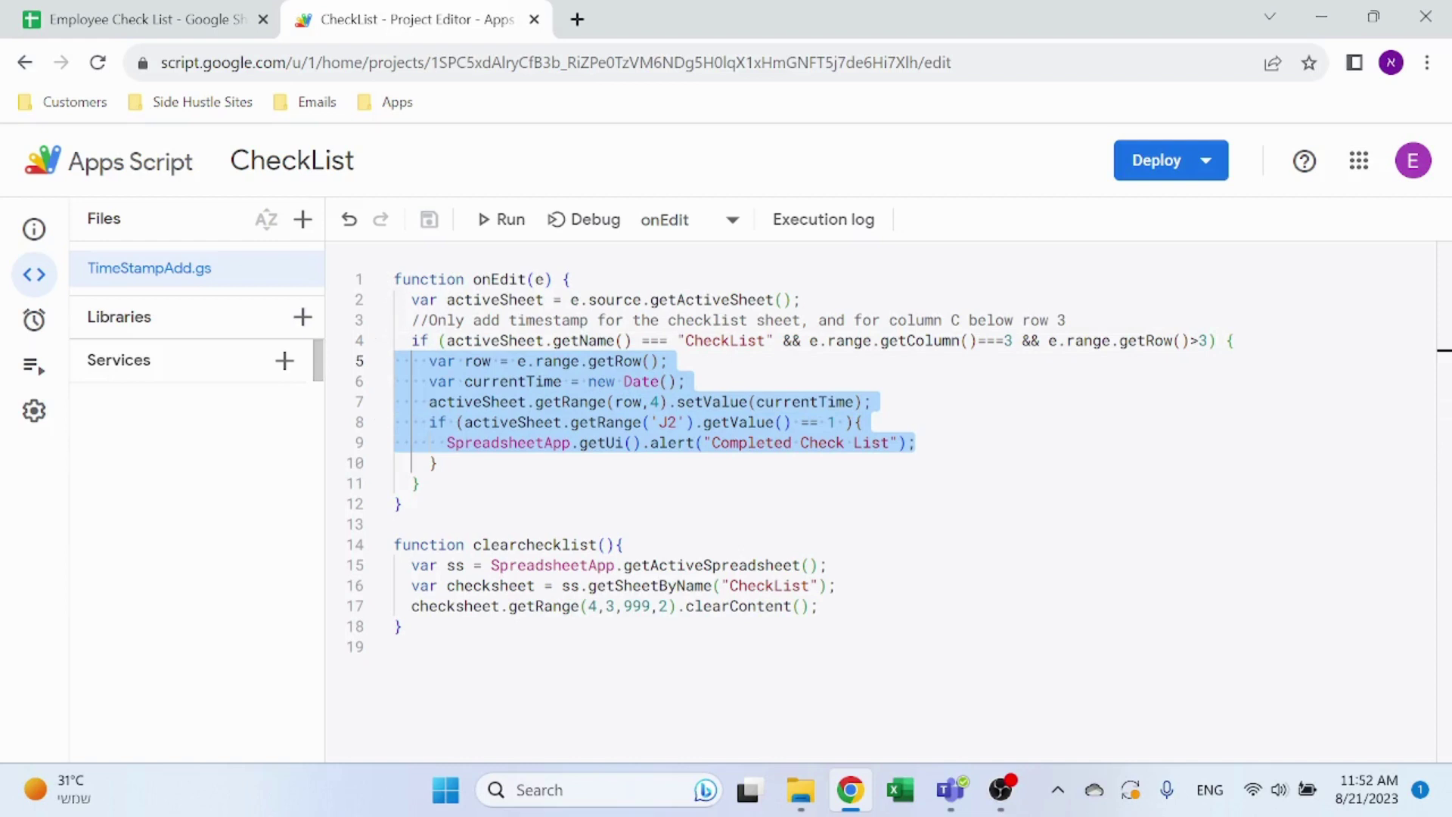
{"action": "left_click", "coordinate": [418, 483]}
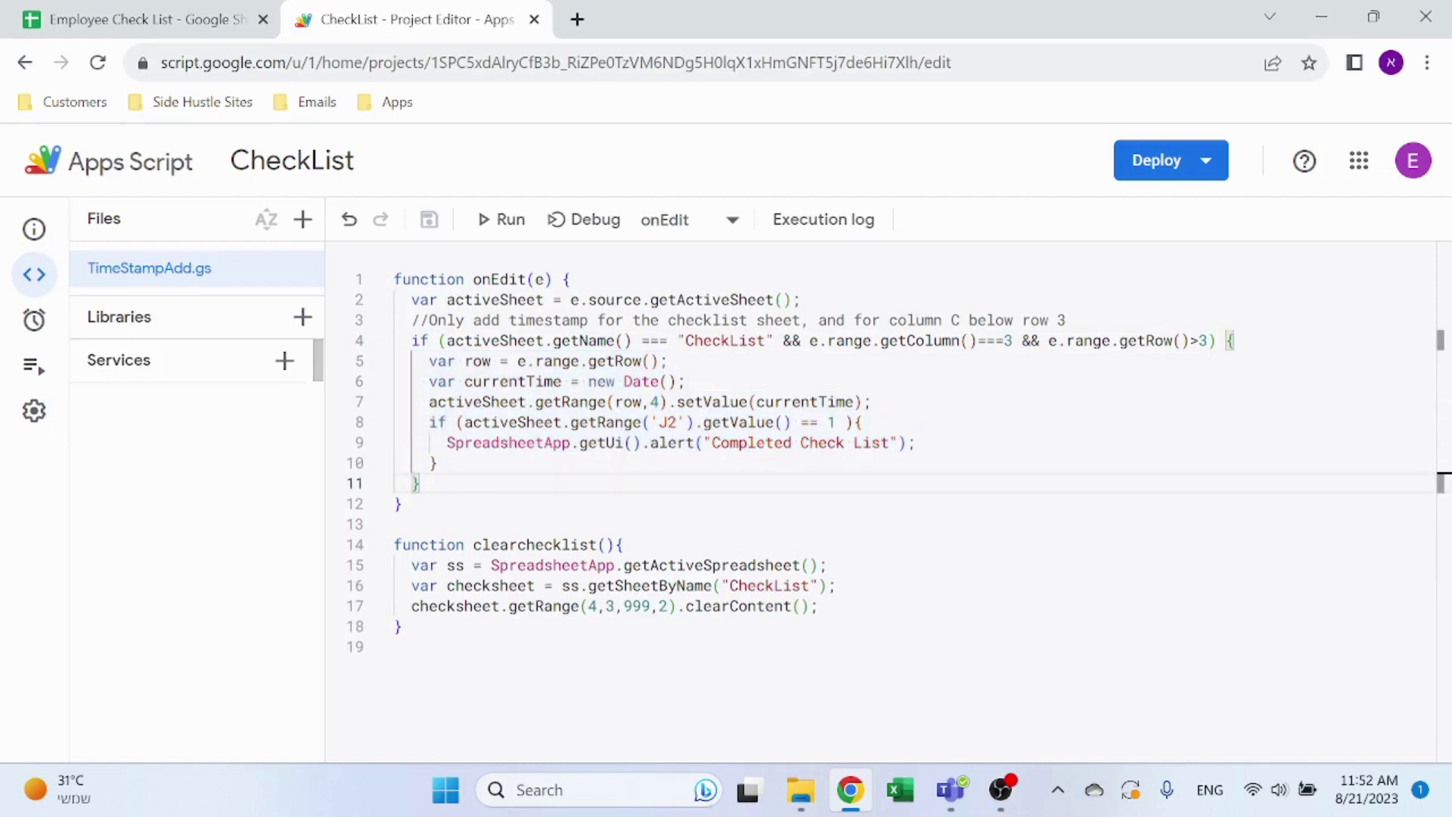
- Examine the onEdit lines that get the row and current time, and relate column 4 to the sheet's Time Stamp column
{"action": "left_click", "coordinate": [669, 361]}
{"action": "left_click", "coordinate": [684, 381]}
{"action": "left_click", "coordinate": [872, 402]}
{"action": "left_click", "coordinate": [235, 10]}
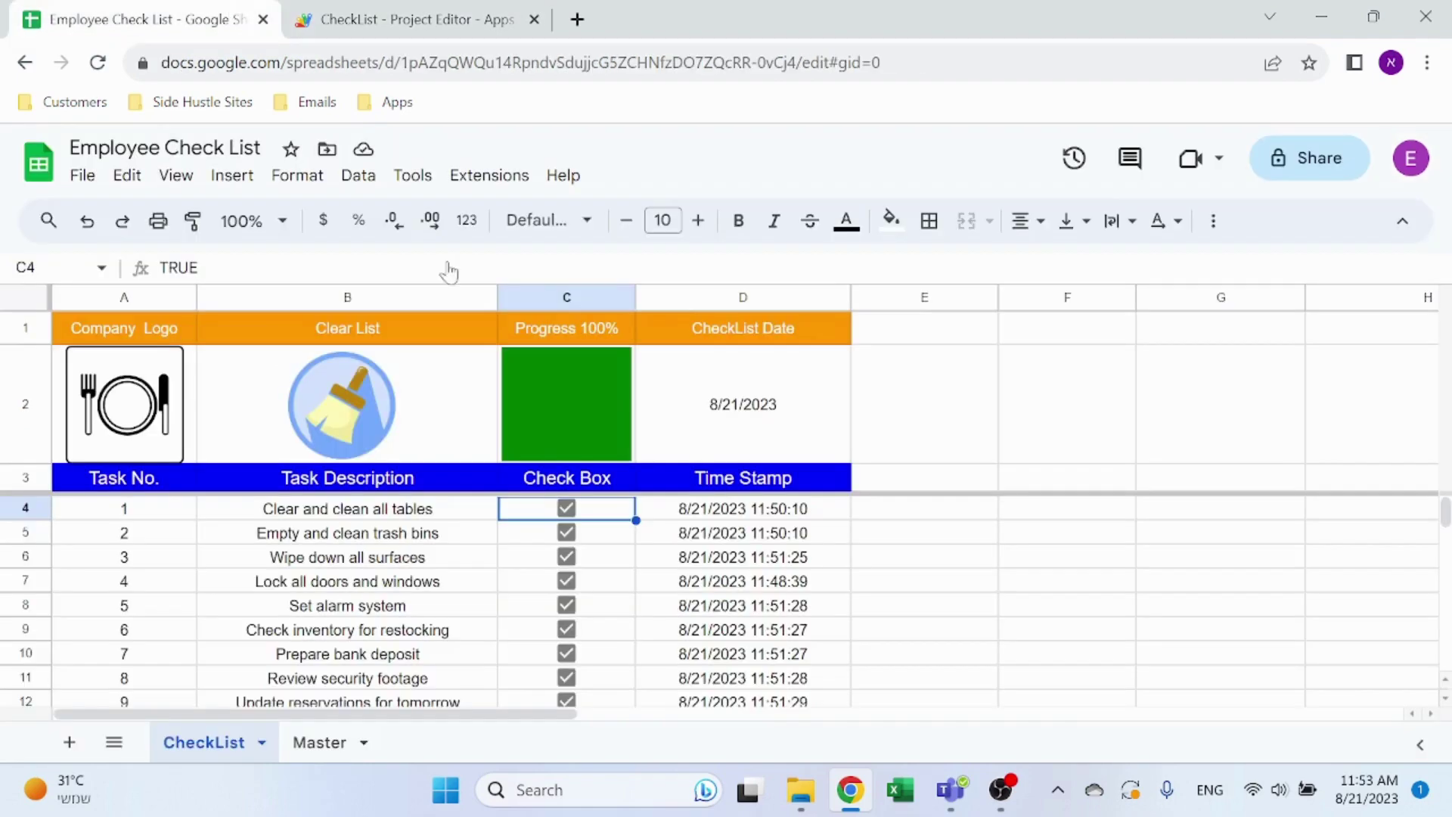
{"action": "left_click", "coordinate": [743, 305]}
{"action": "left_click", "coordinate": [409, 19]}
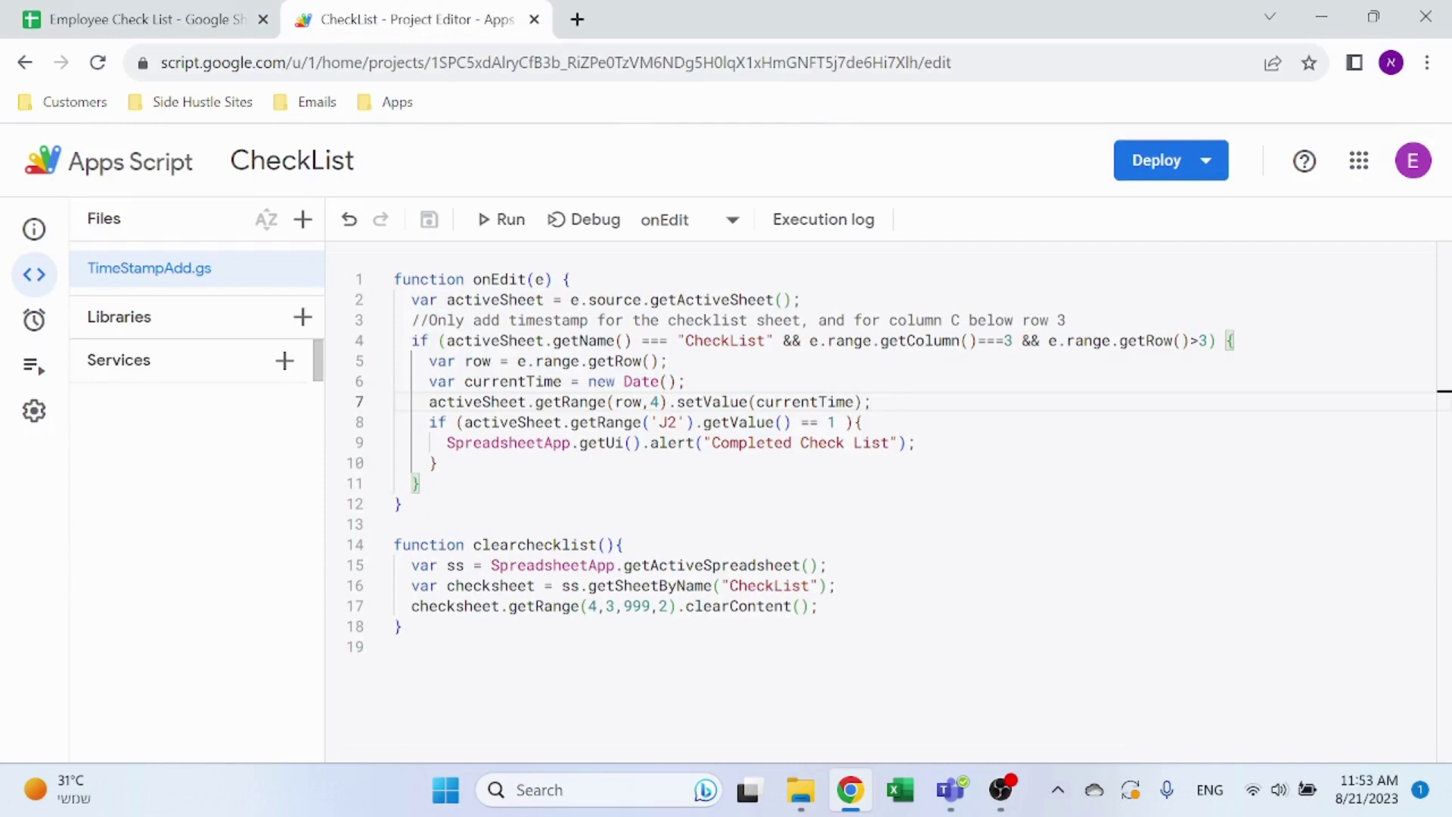
- View the %Completed value in cell J2 of the CheckList sheet and return to column A
{"action": "left_click", "coordinate": [215, 15]}
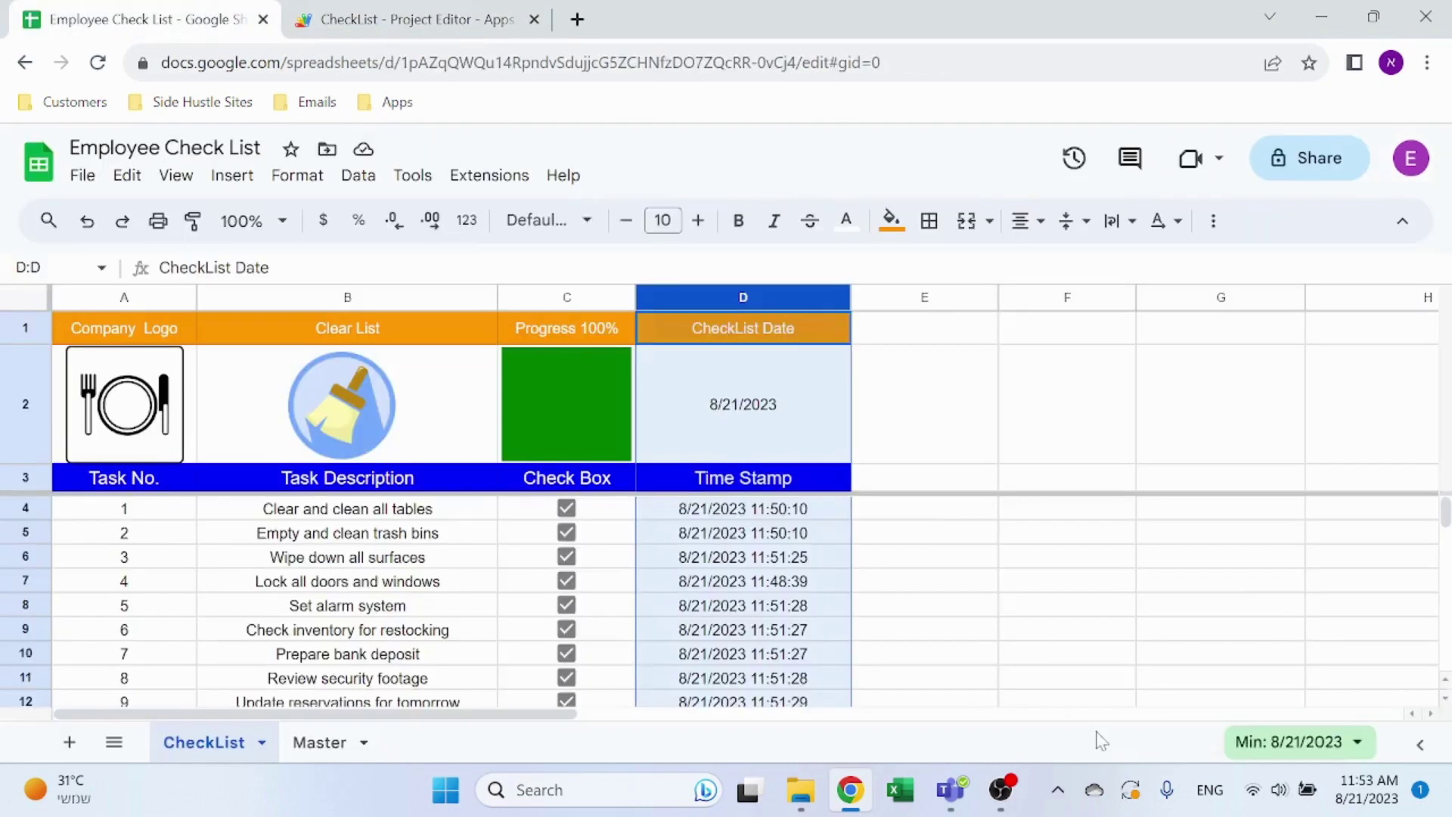
{"action": "key", "text": "Right"}
{"action": "key", "text": "Right"}
{"action": "key", "text": "Up"}
{"action": "key", "text": "Up"}
{"action": "key", "text": "Up"}
{"action": "key", "text": "Up"}
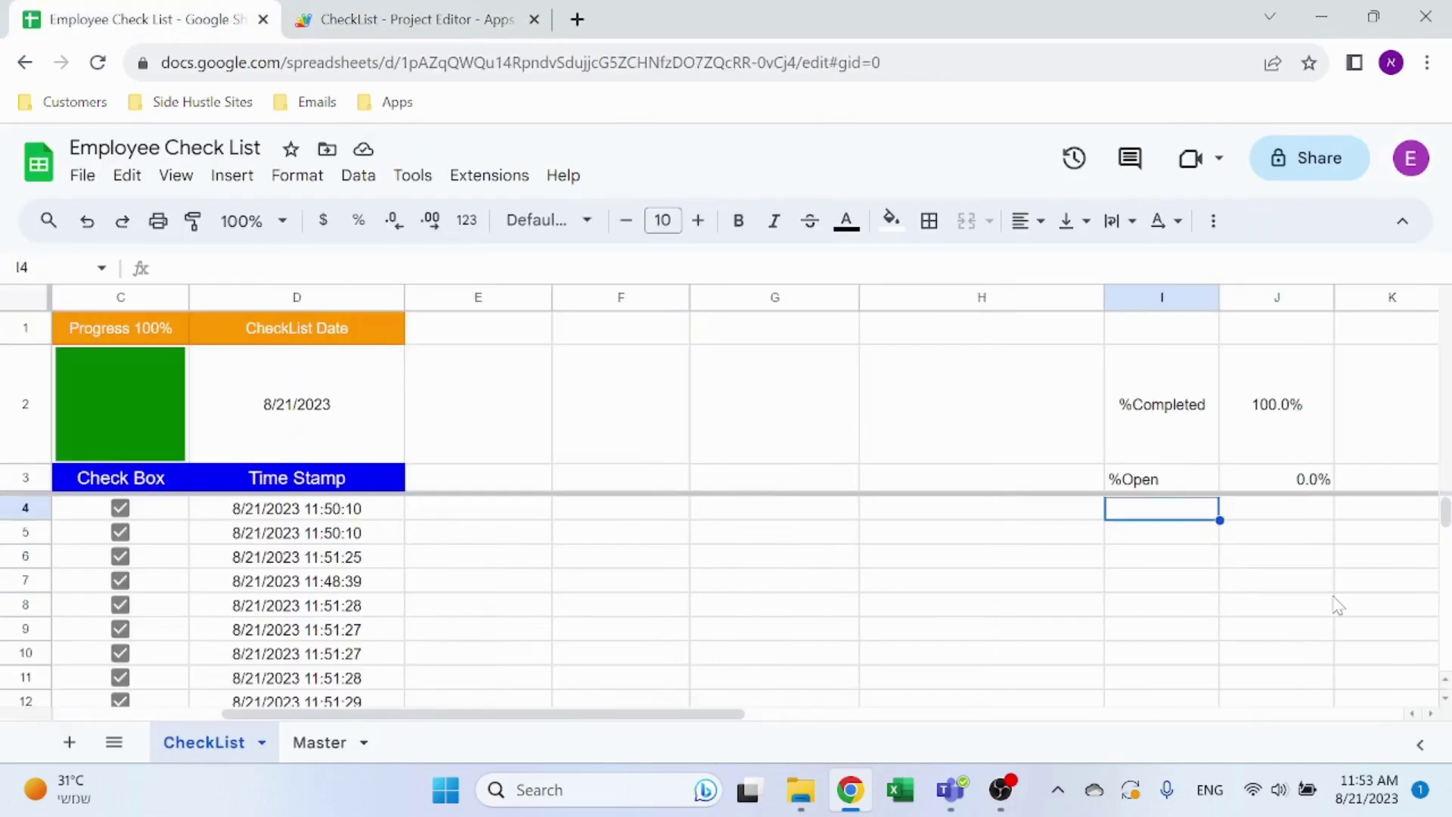
{"action": "key", "text": "Left"}
{"action": "key", "text": "Left"}
{"action": "key", "text": "Left"}
{"action": "key", "text": "Left"}
{"action": "key", "text": "Left"}
{"action": "key", "text": "Left"}
{"action": "key", "text": "Left"}
{"action": "key", "text": "Left"}
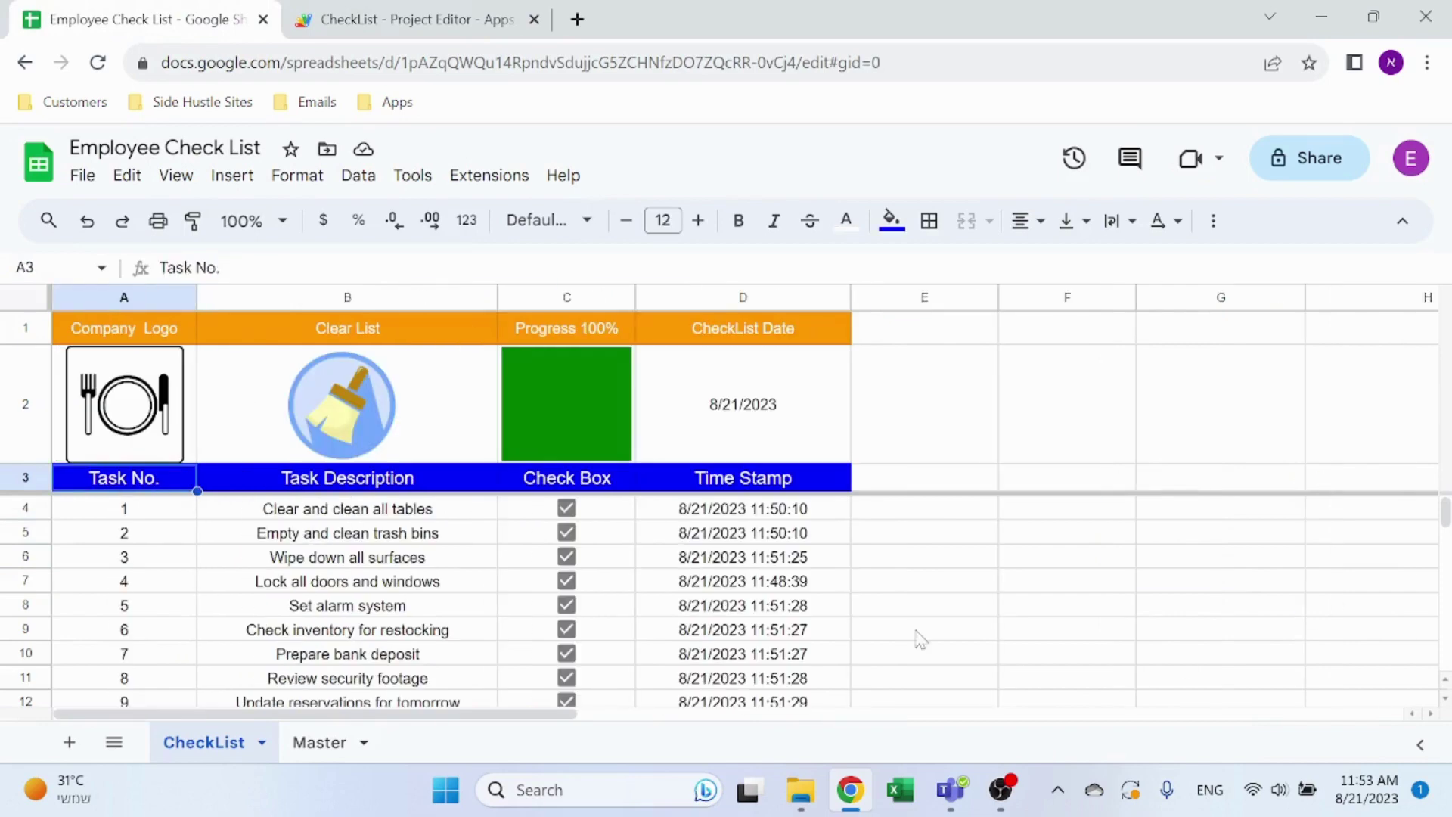
- Examine the clearchecklist function in the Apps Script project, including the CheckList sheet reference and the getRange(4,3,999,2) arguments
{"action": "left_click", "coordinate": [452, 29]}
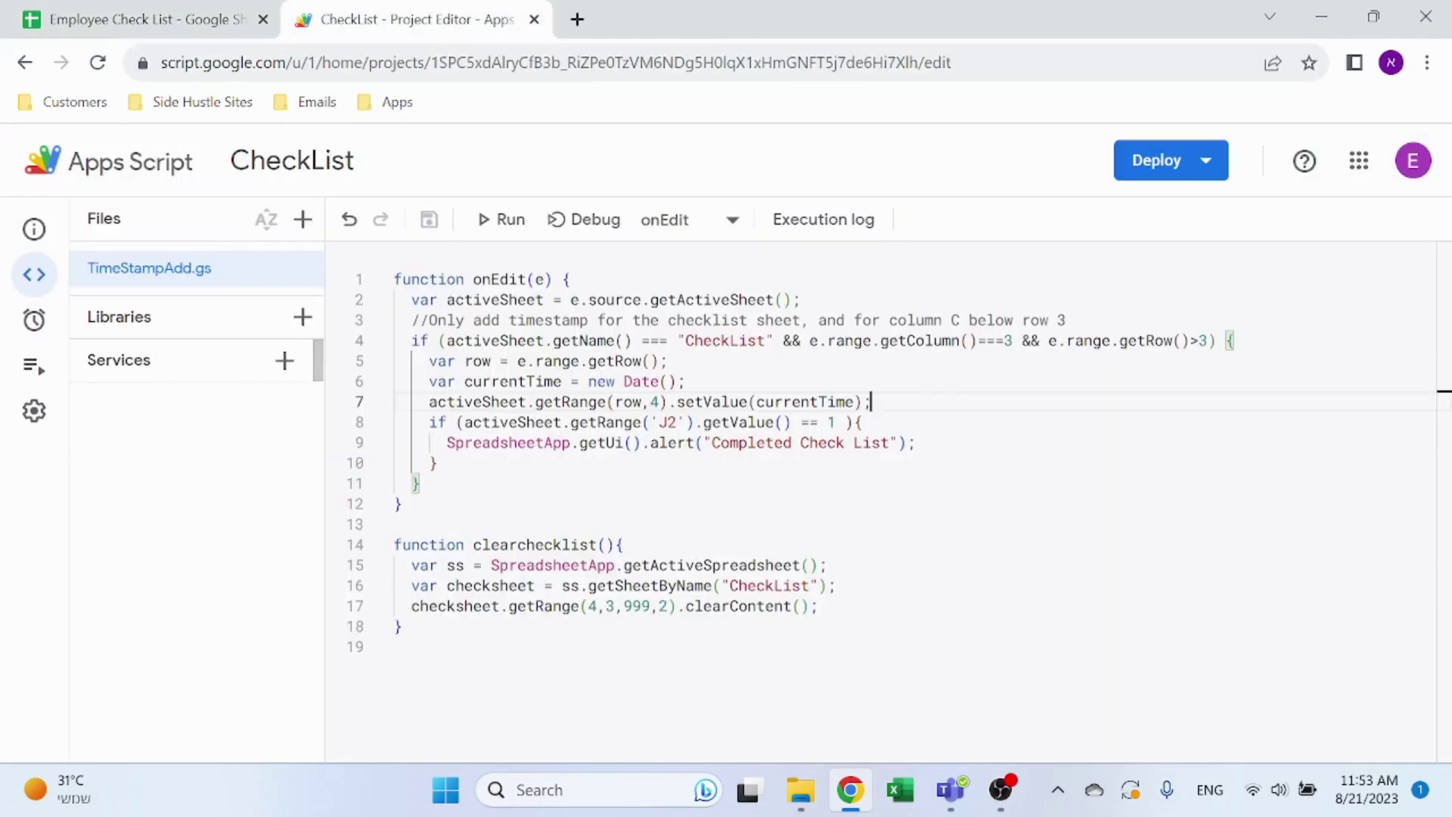
{"action": "left_click", "coordinate": [473, 544]}
{"action": "left_click", "coordinate": [404, 626]}
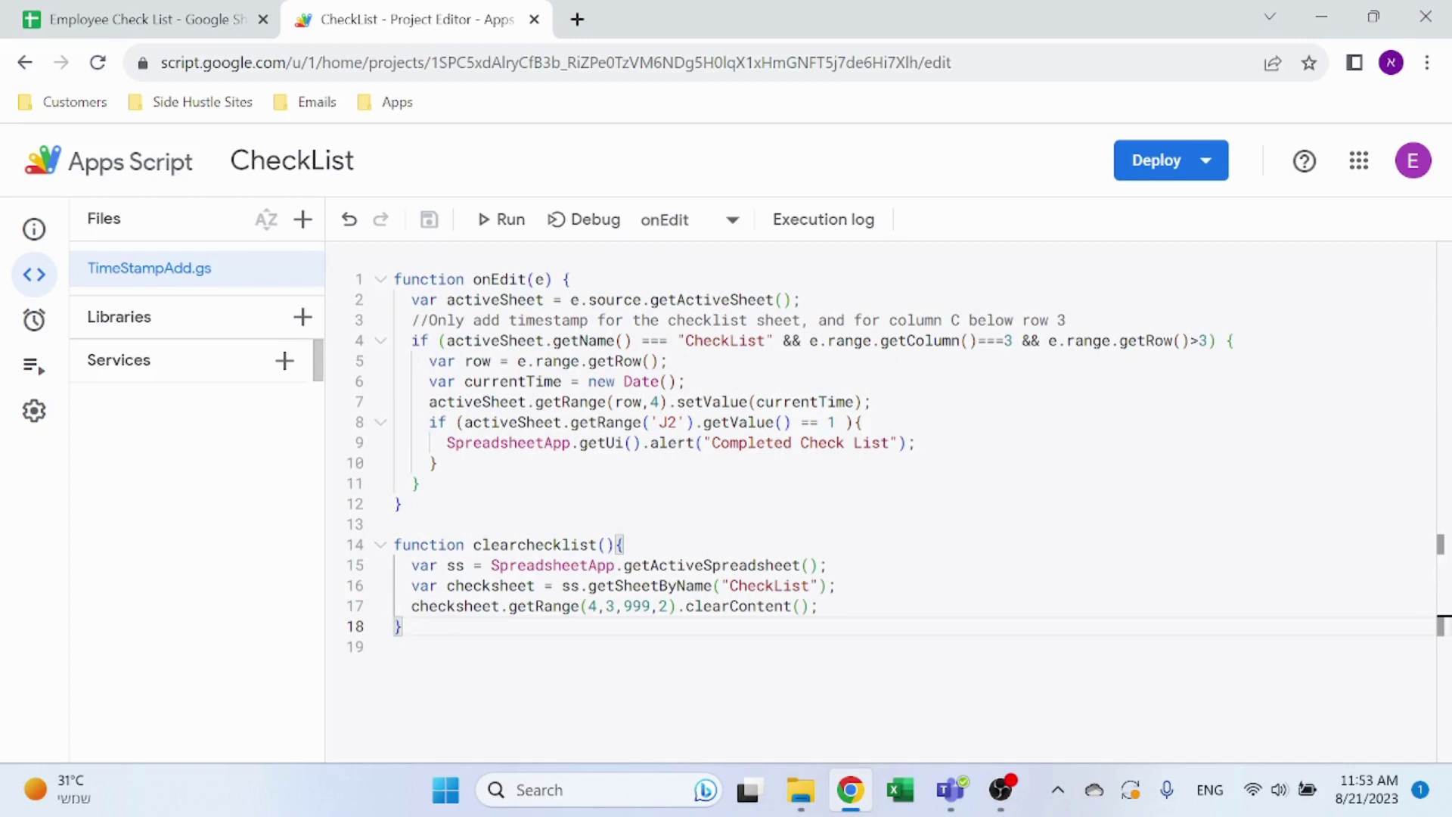
{"action": "left_click", "coordinate": [747, 585]}
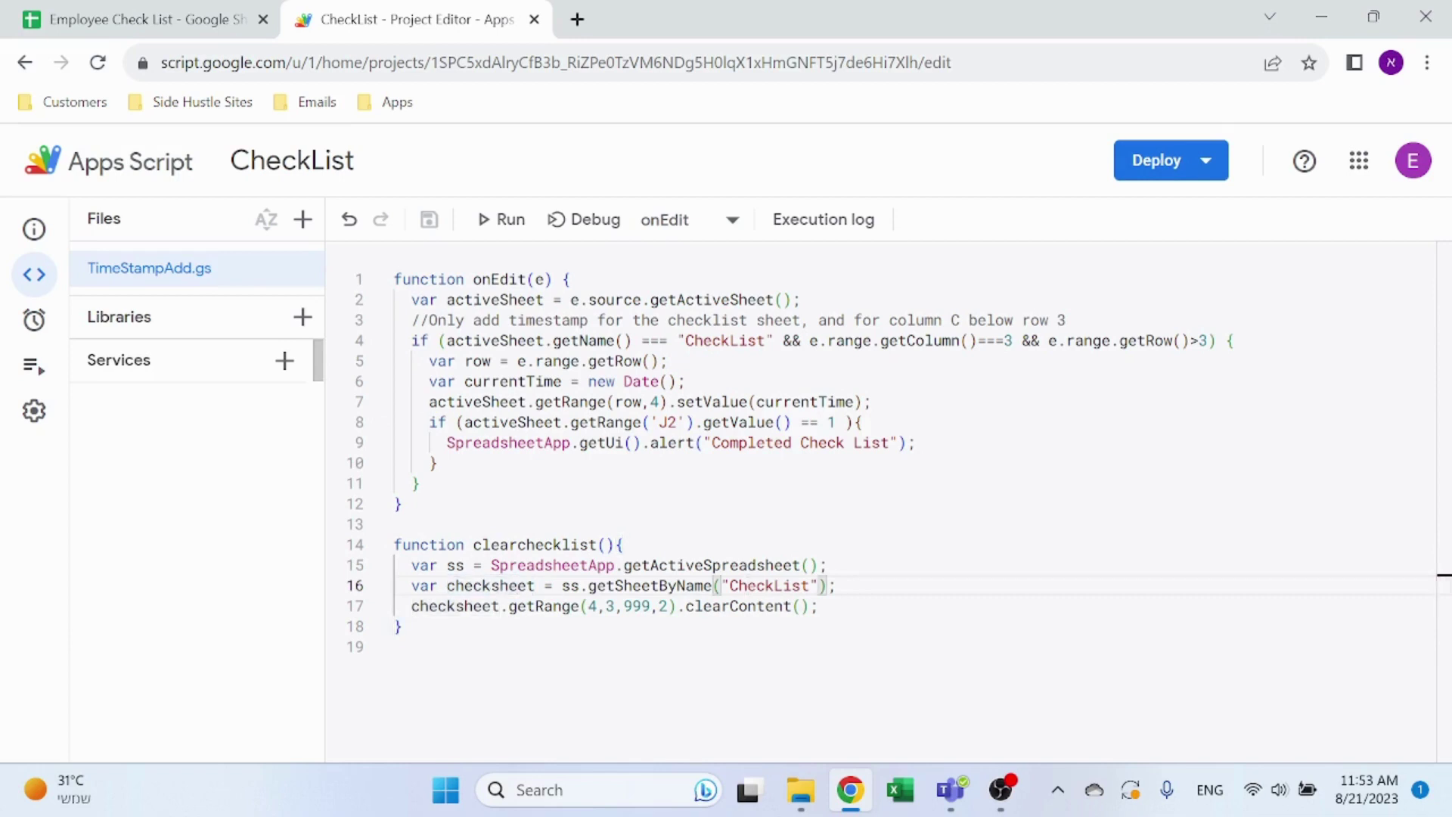
{"action": "left_click", "coordinate": [597, 606]}
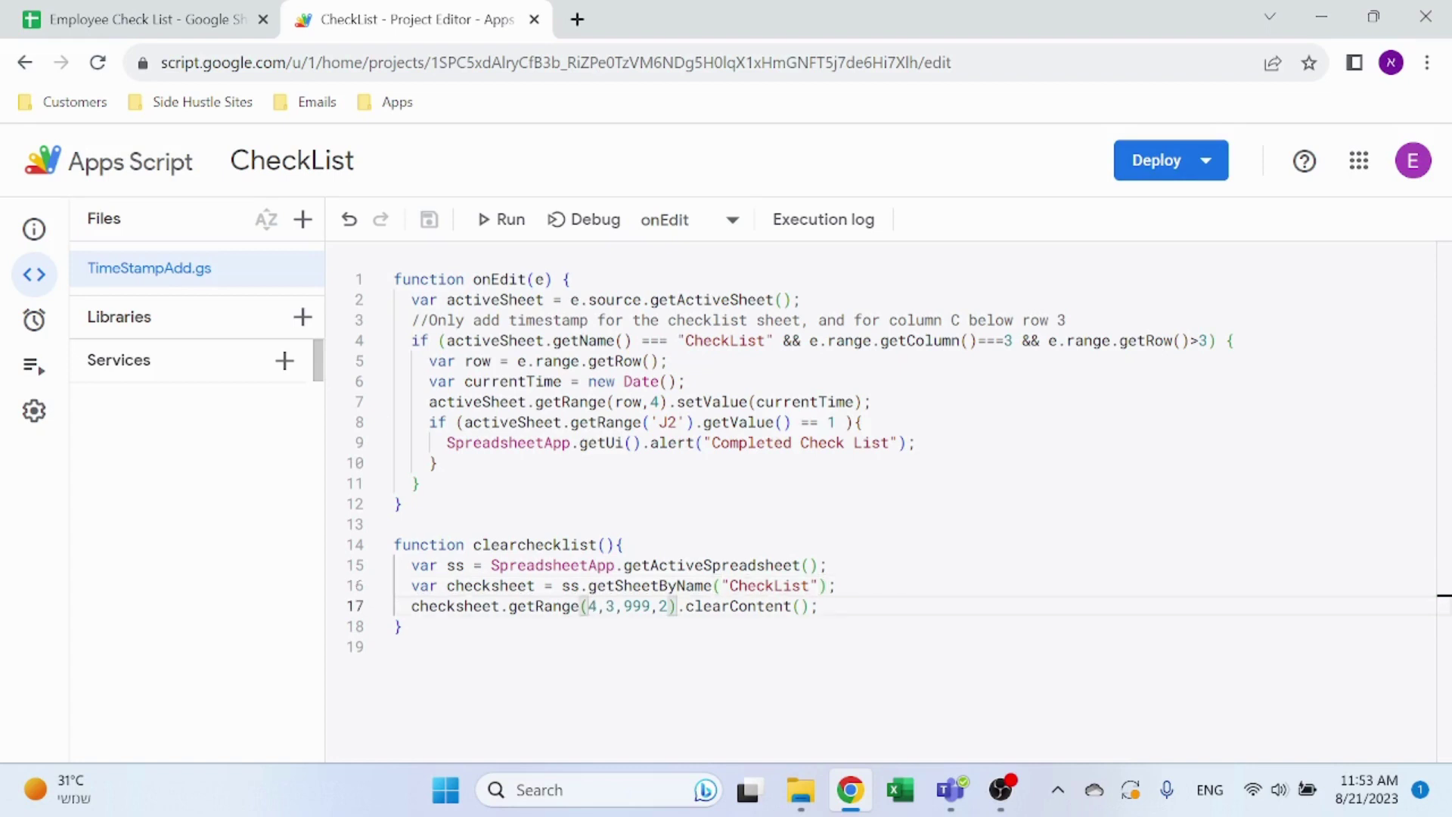
{"action": "left_click", "coordinate": [641, 606]}
- Highlight the check box and time stamp range on the CheckList sheet, and clear the checklist with the broom image
{"action": "left_click", "coordinate": [113, 19]}
{"action": "left_click_drag", "start_coordinate": [622, 515], "coordinate": [753, 676]}
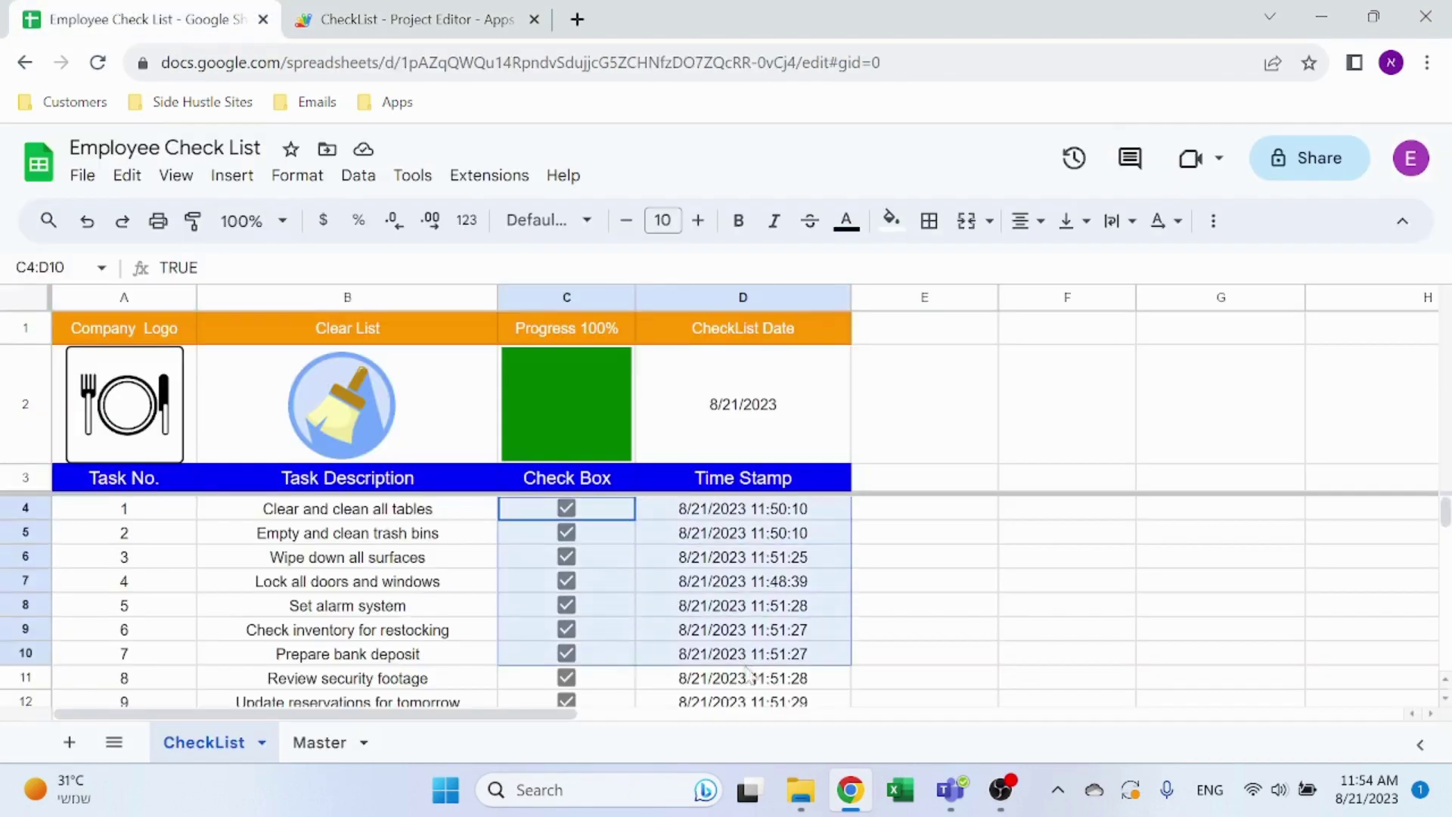
{"action": "left_click", "coordinate": [333, 360]}
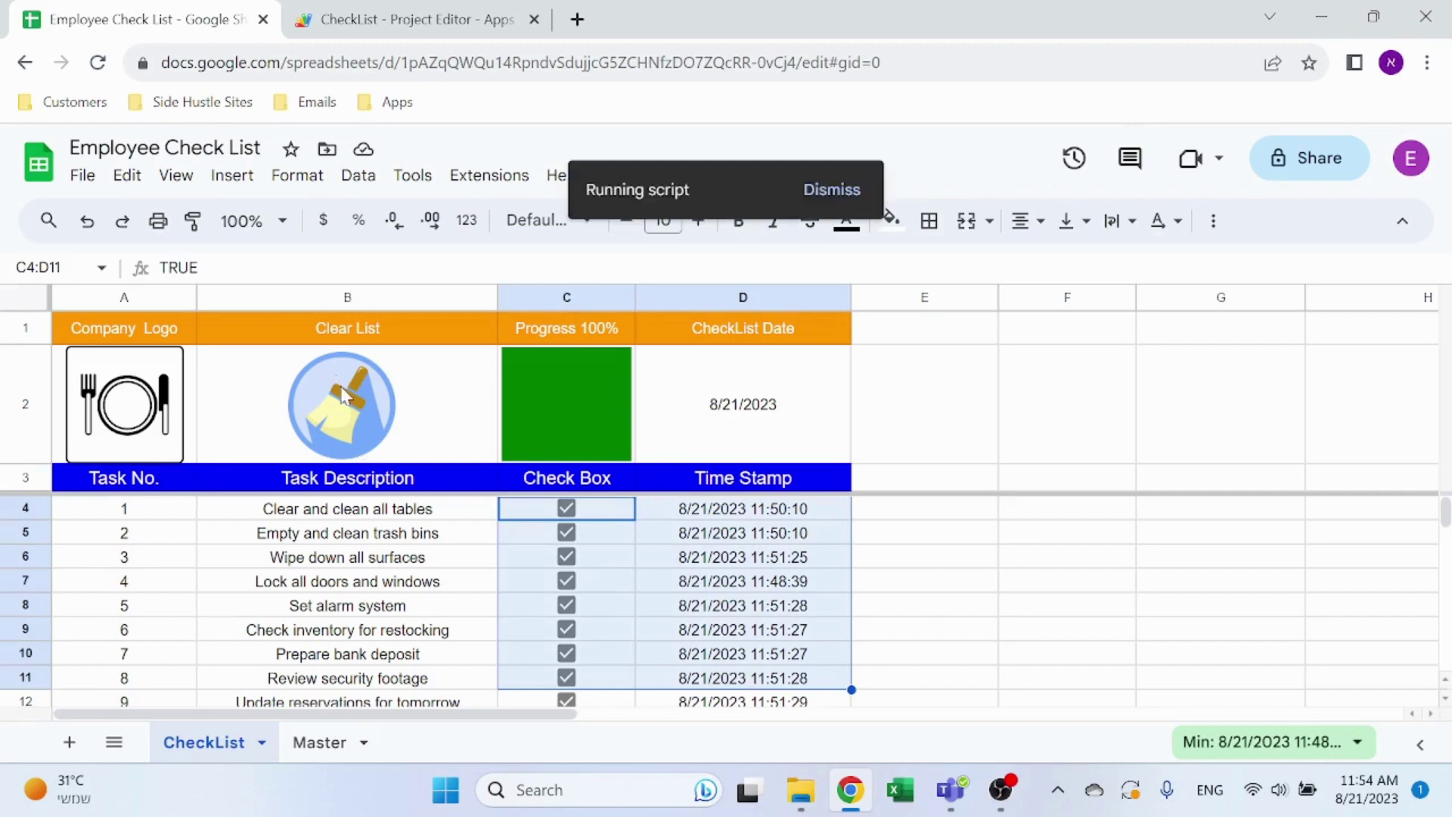
{"action": "left_click", "coordinate": [946, 506]}
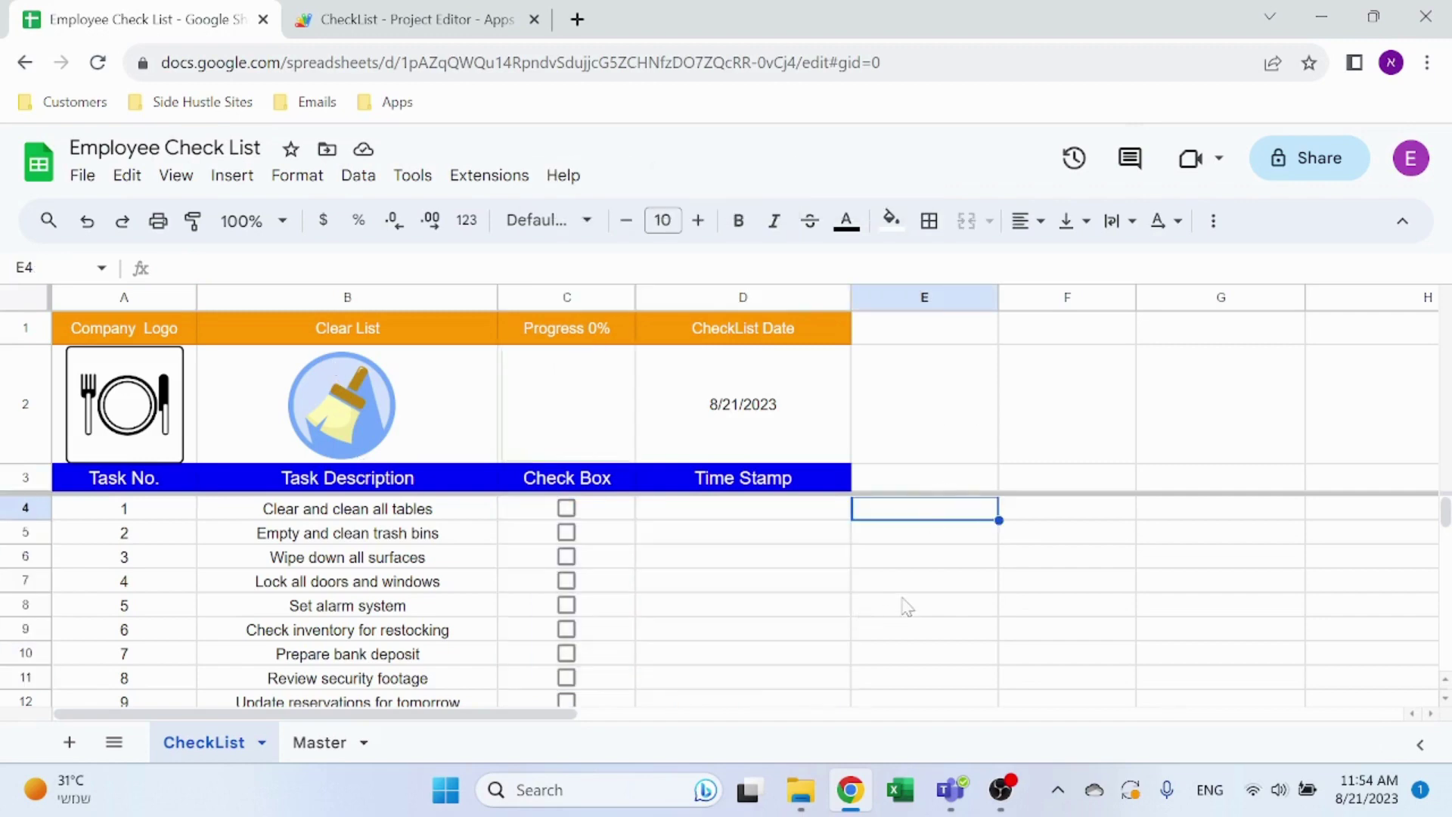
- Review the Master sheet's weekday task schedule and the checklist date in the CheckList sheet's cell D2
{"action": "left_click", "coordinate": [303, 743]}
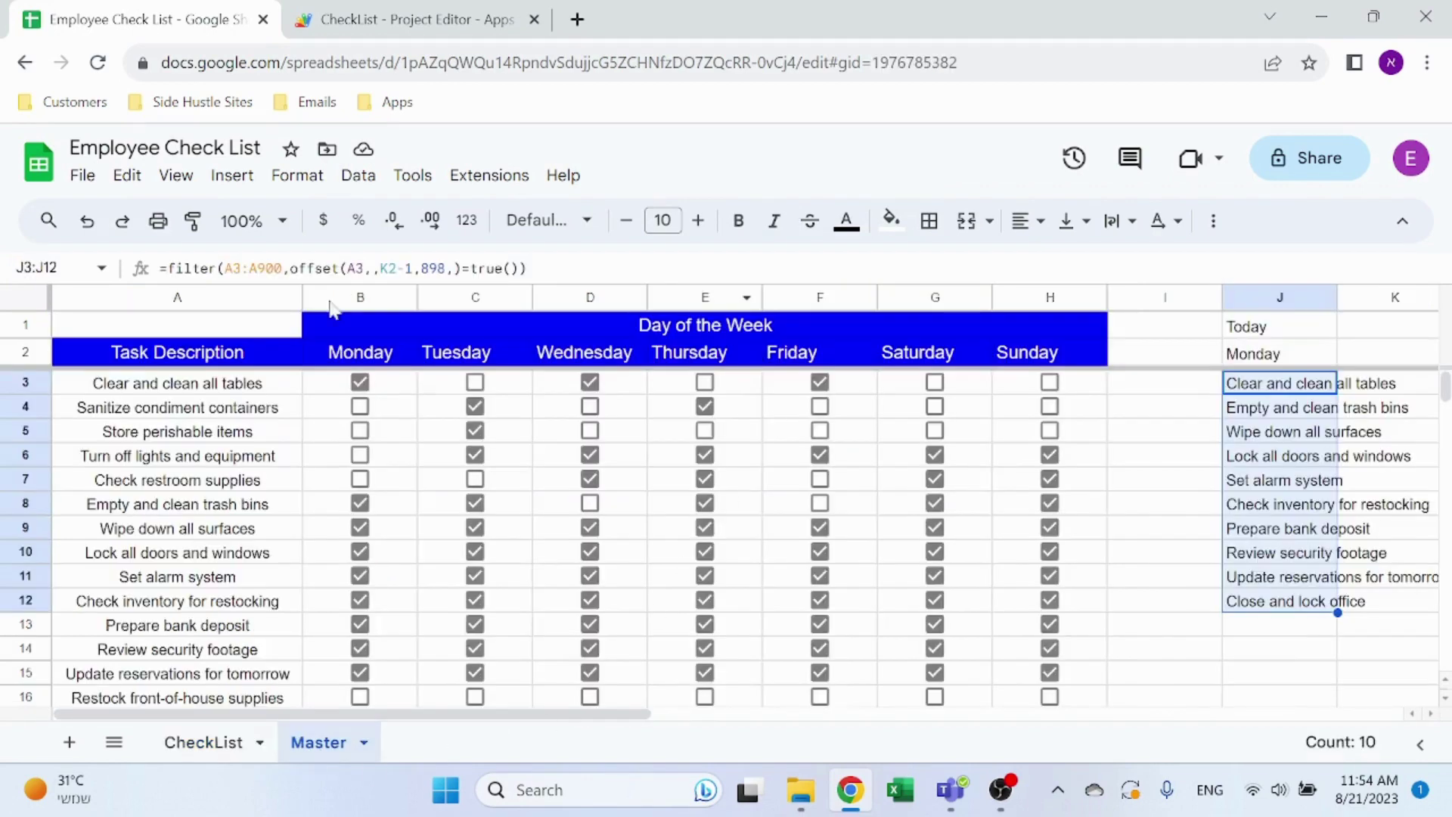
{"action": "left_click", "coordinate": [1165, 437]}
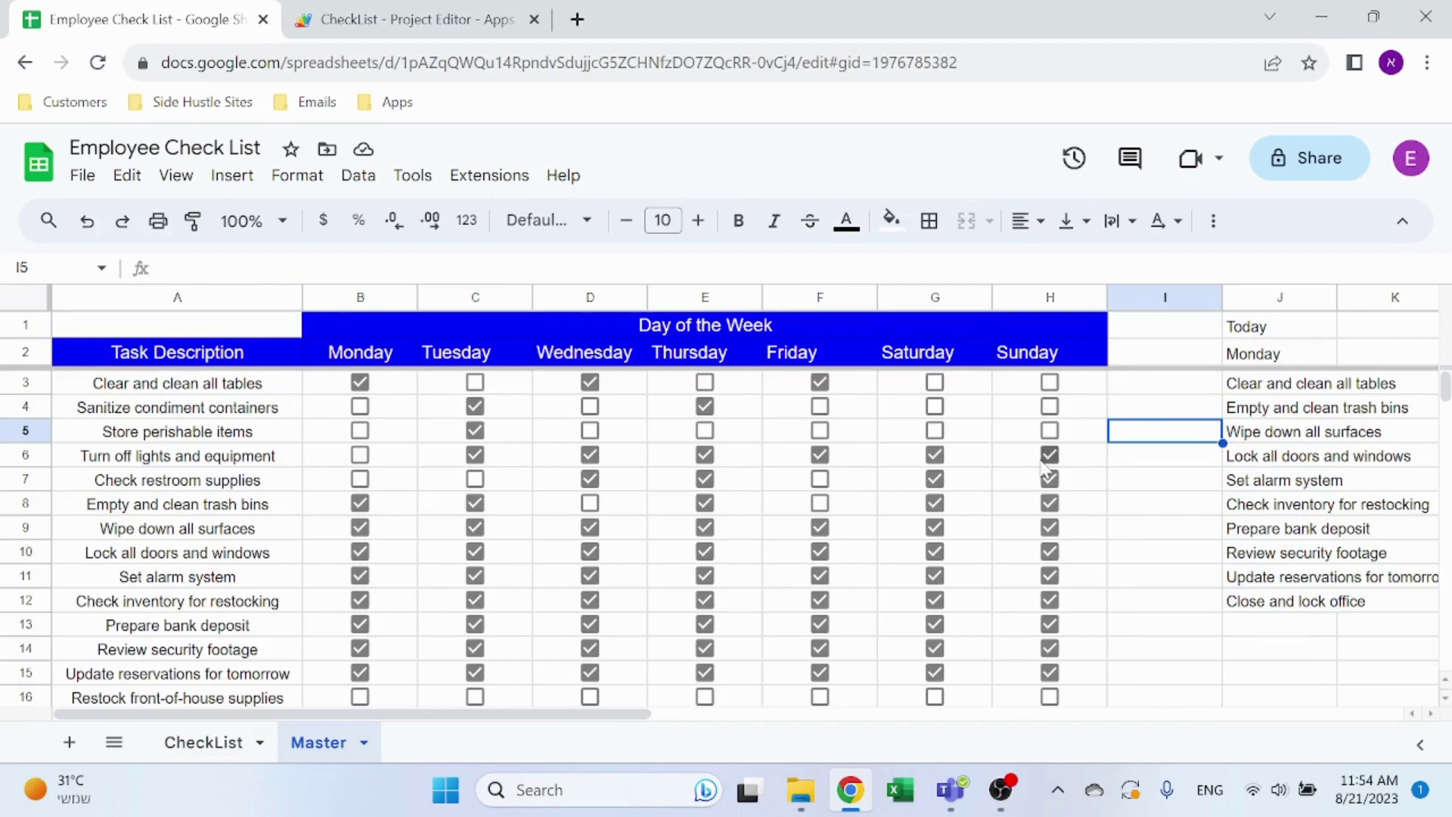
{"action": "left_click", "coordinate": [163, 748]}
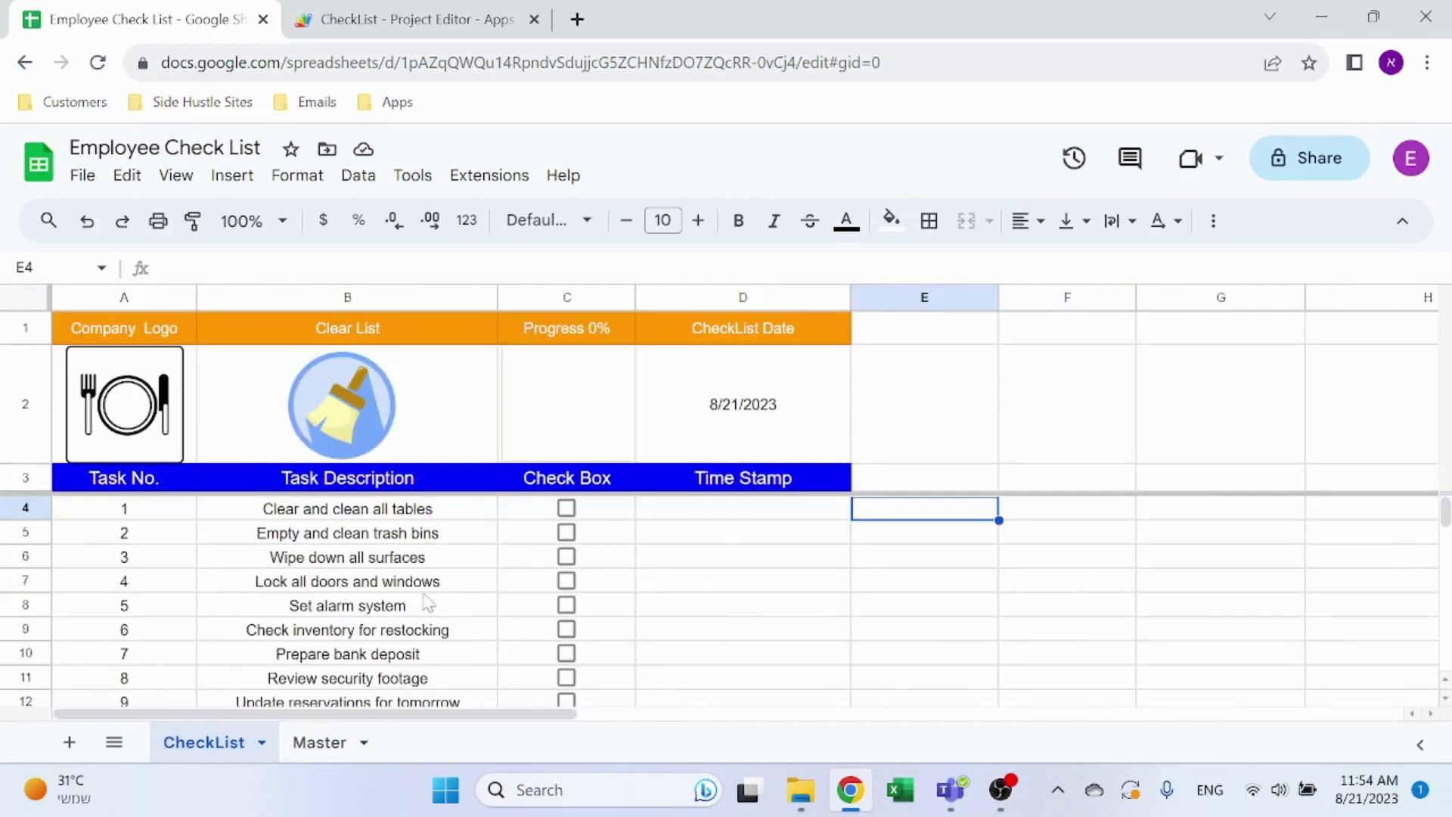
{"action": "left_click", "coordinate": [869, 517]}
- Check off tasks 1 to 7, from "Clear and clean all tables" through "Prepare bank deposit"
{"action": "left_click", "coordinate": [568, 536]}
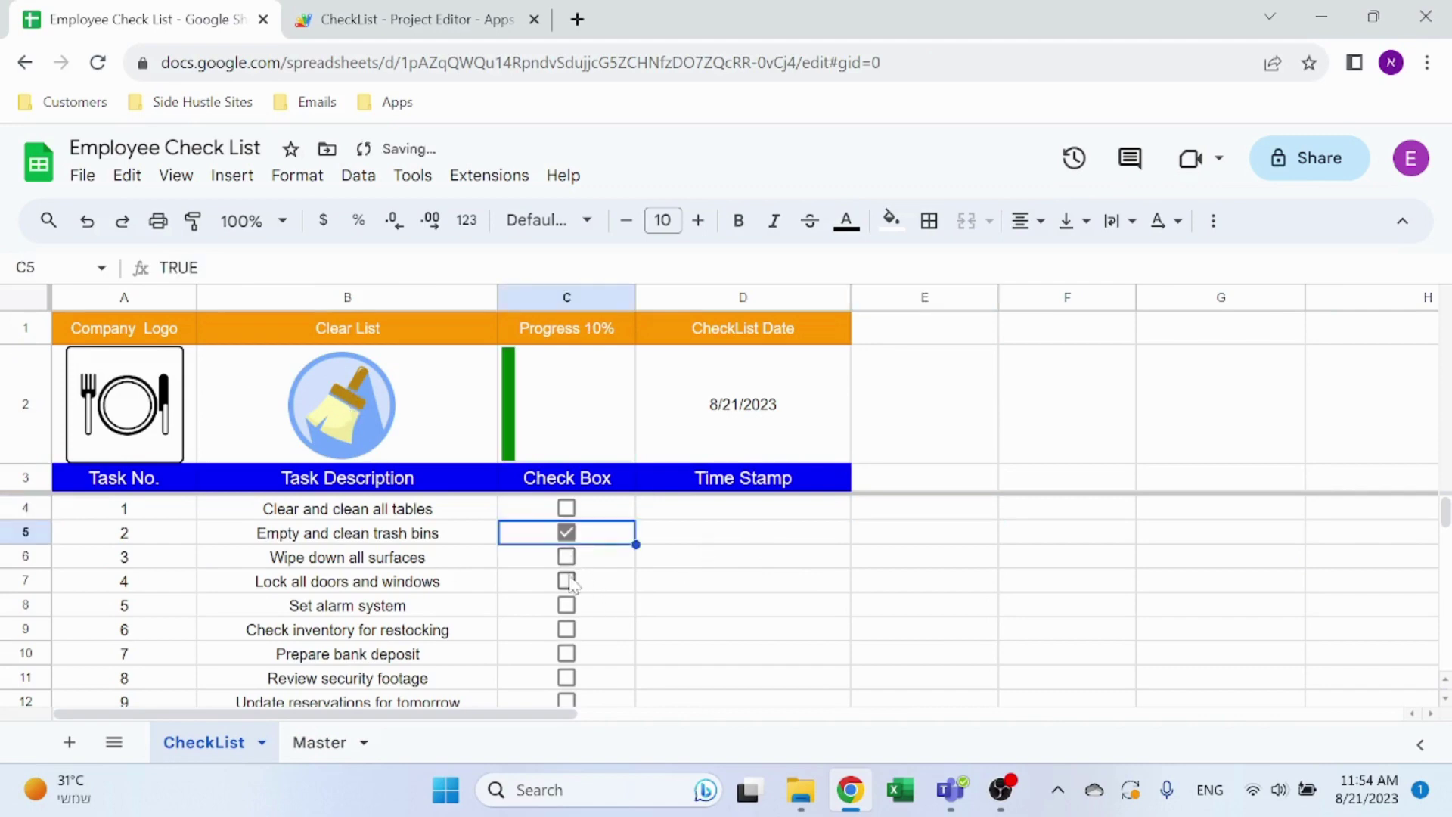
{"action": "left_click", "coordinate": [566, 629]}
{"action": "left_click", "coordinate": [567, 653]}
{"action": "left_click", "coordinate": [569, 682]}
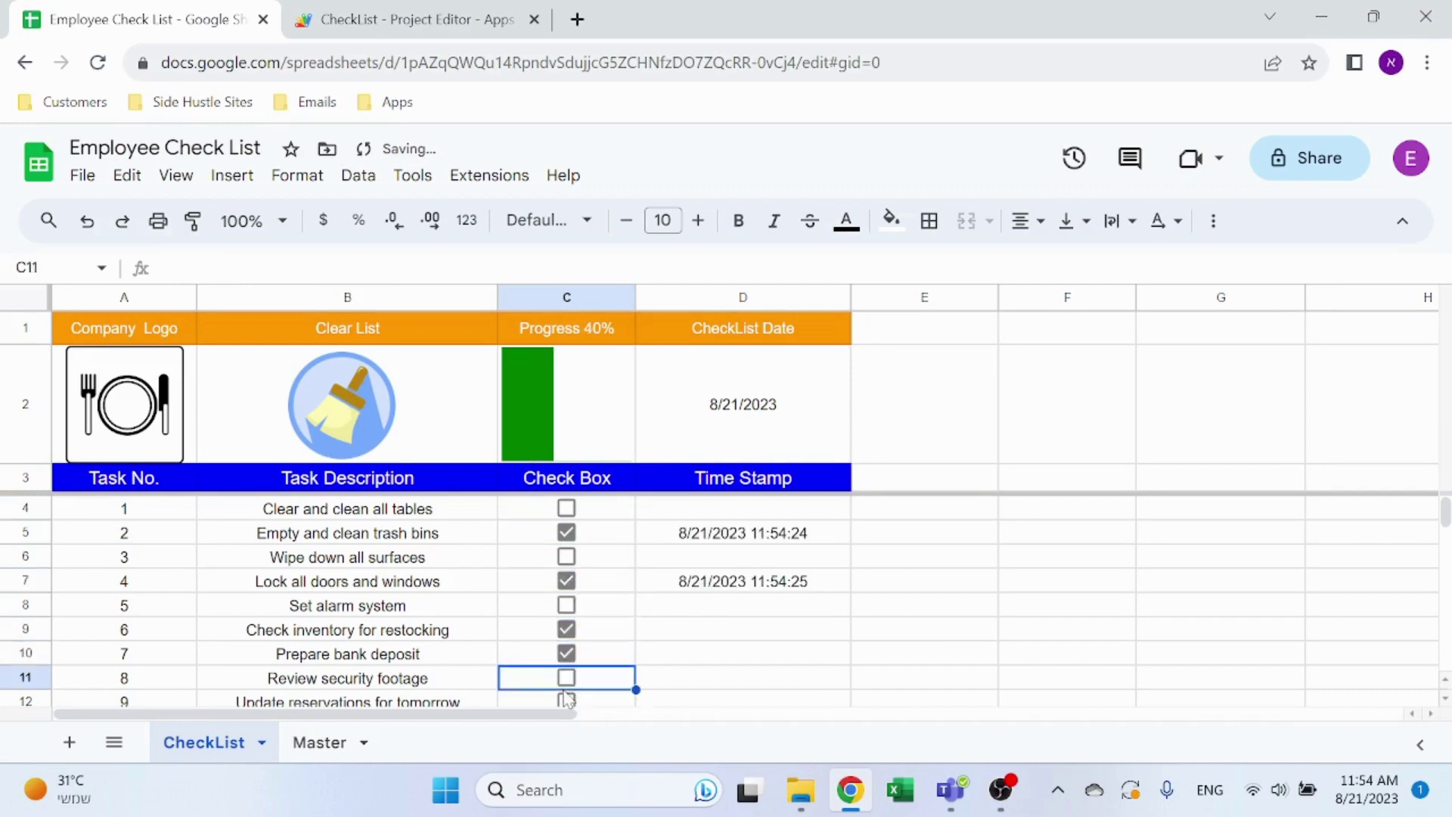
{"action": "left_click", "coordinate": [567, 605]}
{"action": "left_click", "coordinate": [568, 557]}
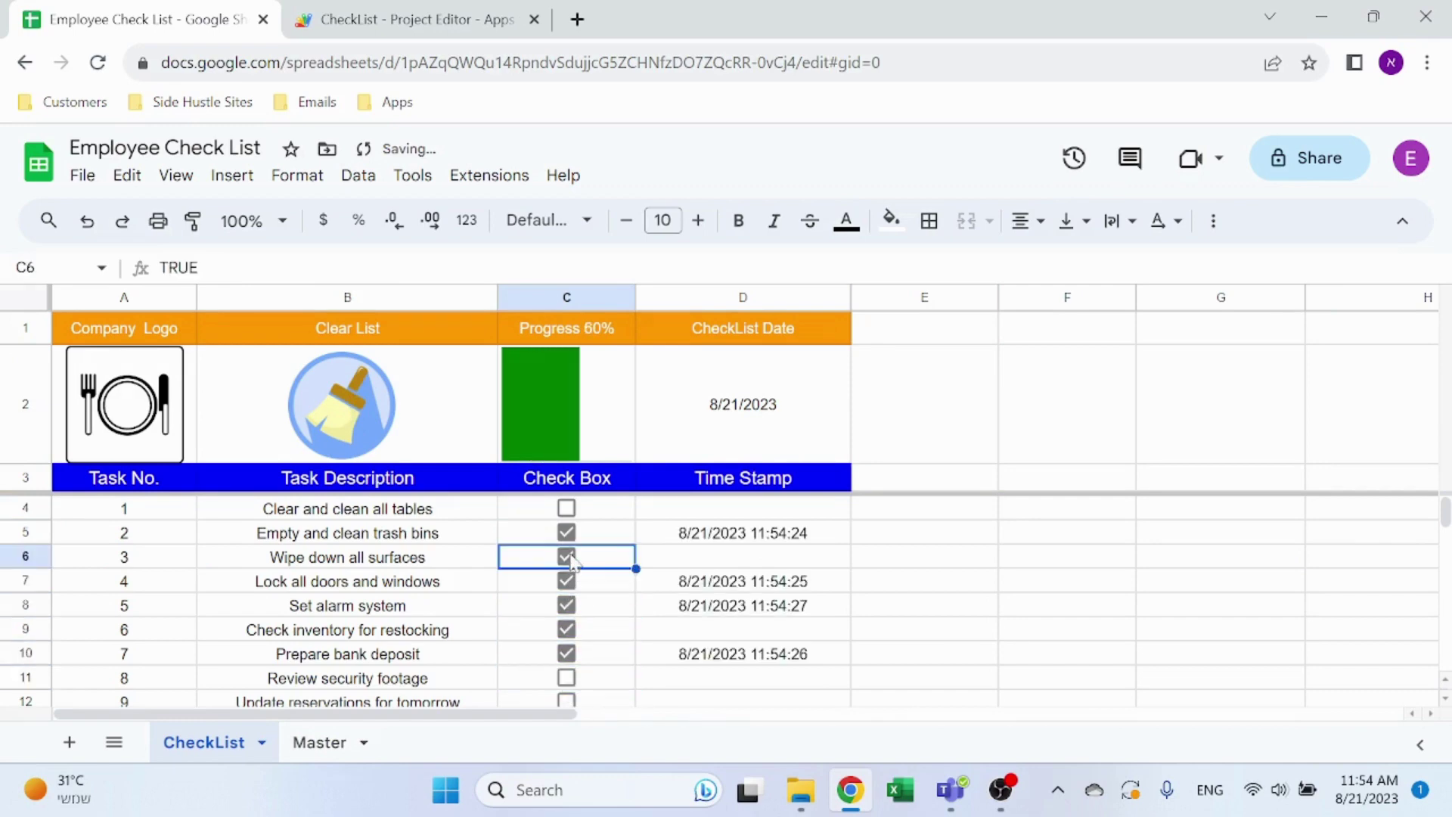
{"action": "left_click", "coordinate": [569, 509]}
- Check off "Review security footage", "Update reservations for tomorrow" and "Close and lock office", dismiss the completion message, and review the time stamps
{"action": "scroll", "coordinate": [680, 537], "scroll_direction": "down", "scroll_amount": 1}
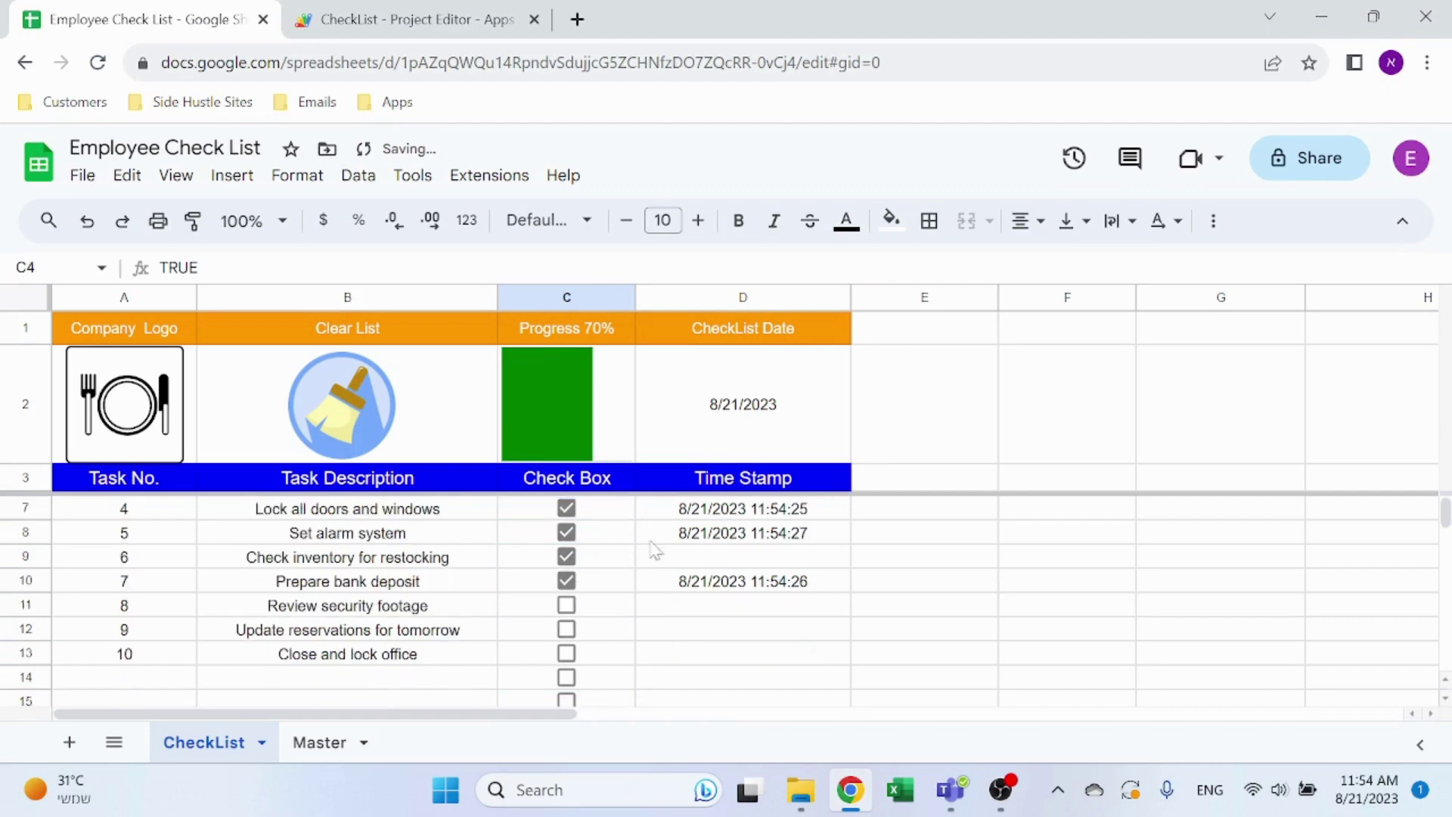
{"action": "left_click", "coordinate": [567, 605]}
{"action": "left_click", "coordinate": [566, 630]}
{"action": "left_click", "coordinate": [566, 654]}
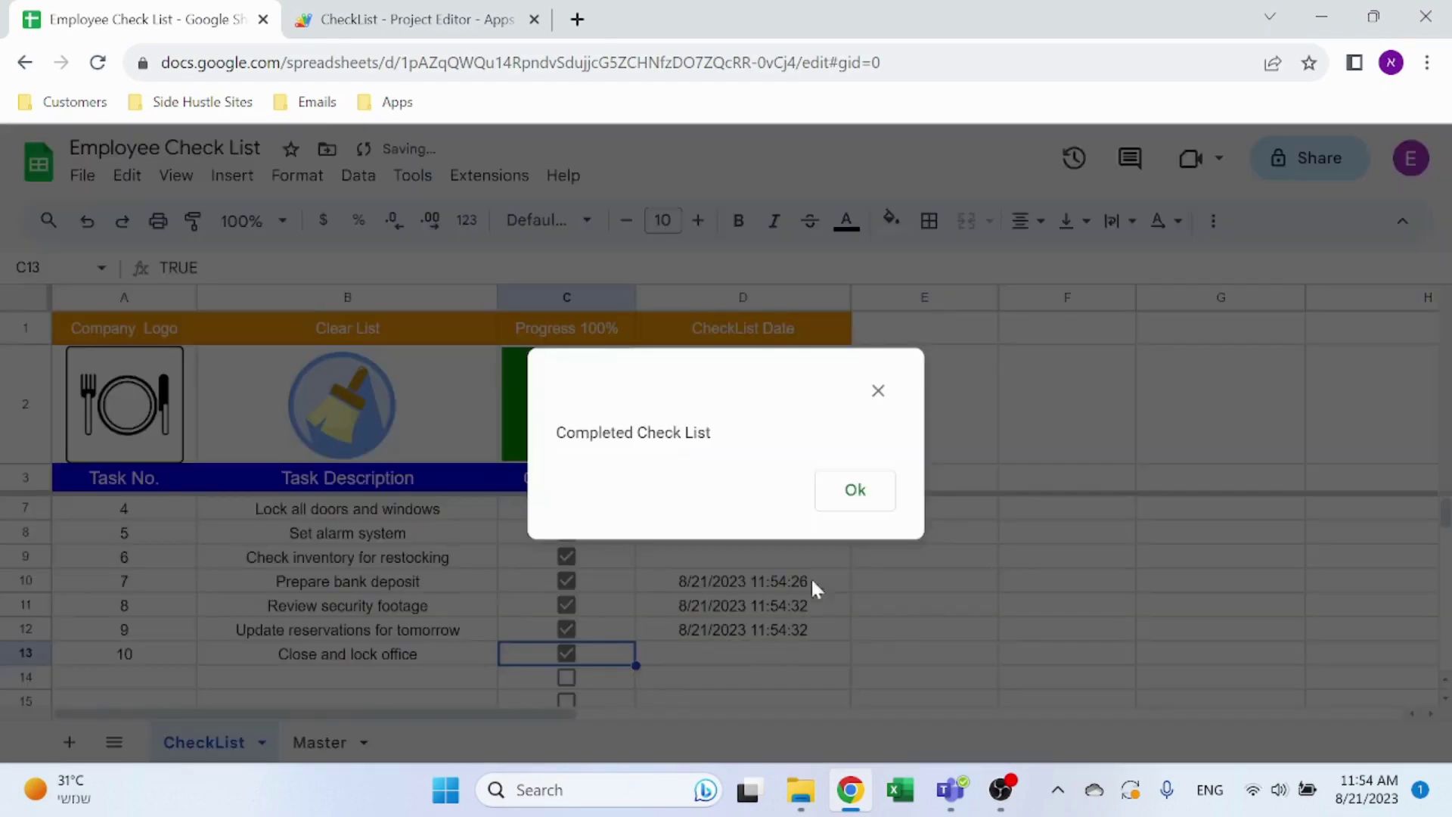
{"action": "left_click", "coordinate": [855, 490]}
{"action": "scroll", "coordinate": [806, 628], "scroll_direction": "up", "scroll_amount": 1}
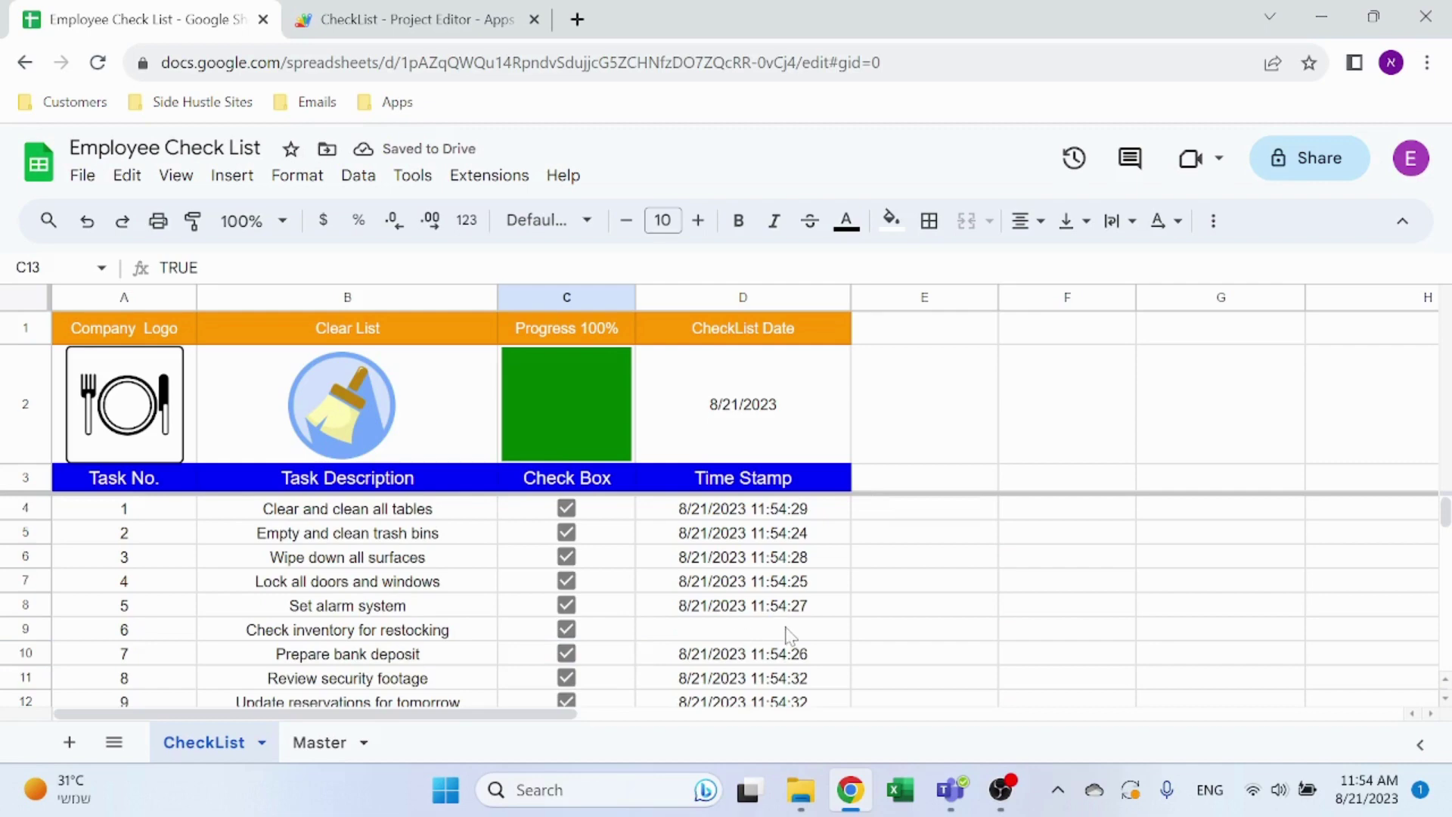
{"action": "scroll", "coordinate": [613, 559], "scroll_direction": "down", "scroll_amount": 2}
{"action": "scroll", "coordinate": [605, 575], "scroll_direction": "up", "scroll_amount": 2}
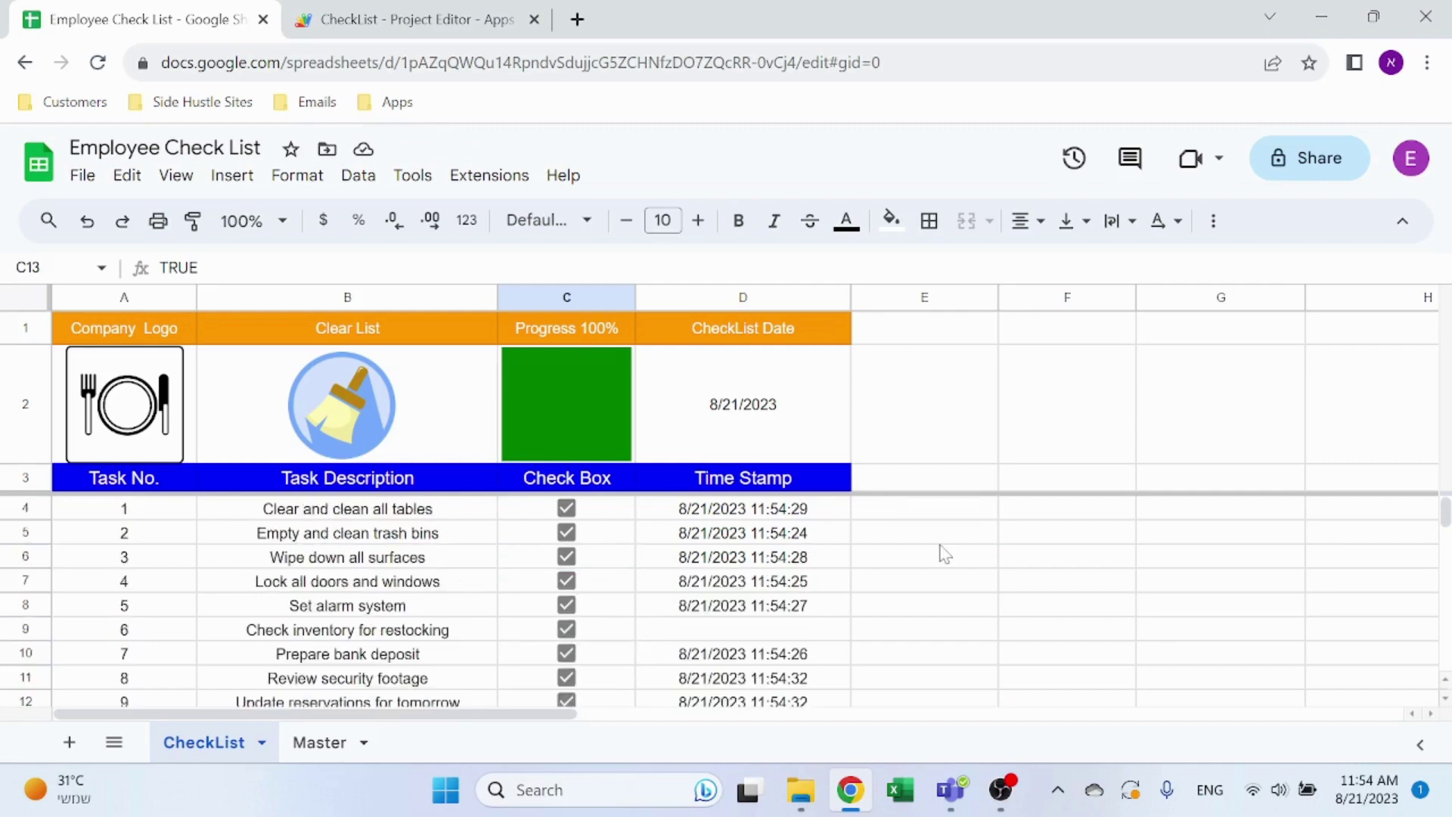